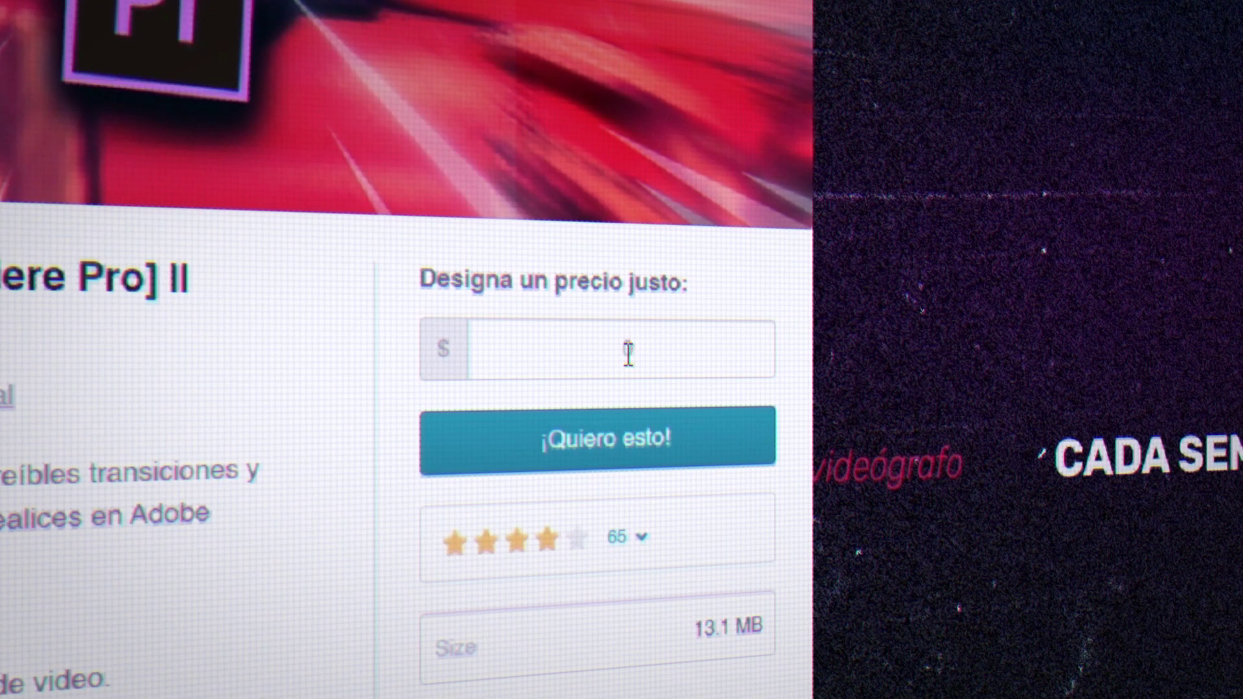
- Request the Transiciones y Efectos [Premiere Pro] II pack at a price of $0 and download its files
left_click(613, 362)
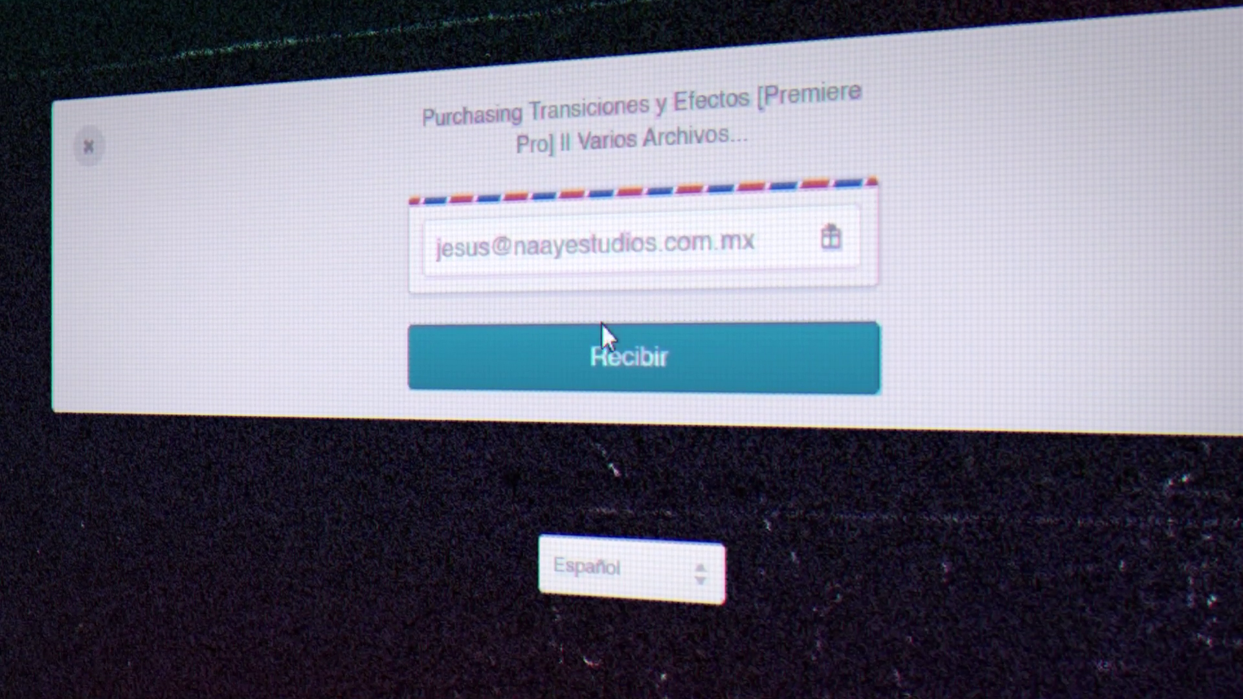
left_click(606, 463)
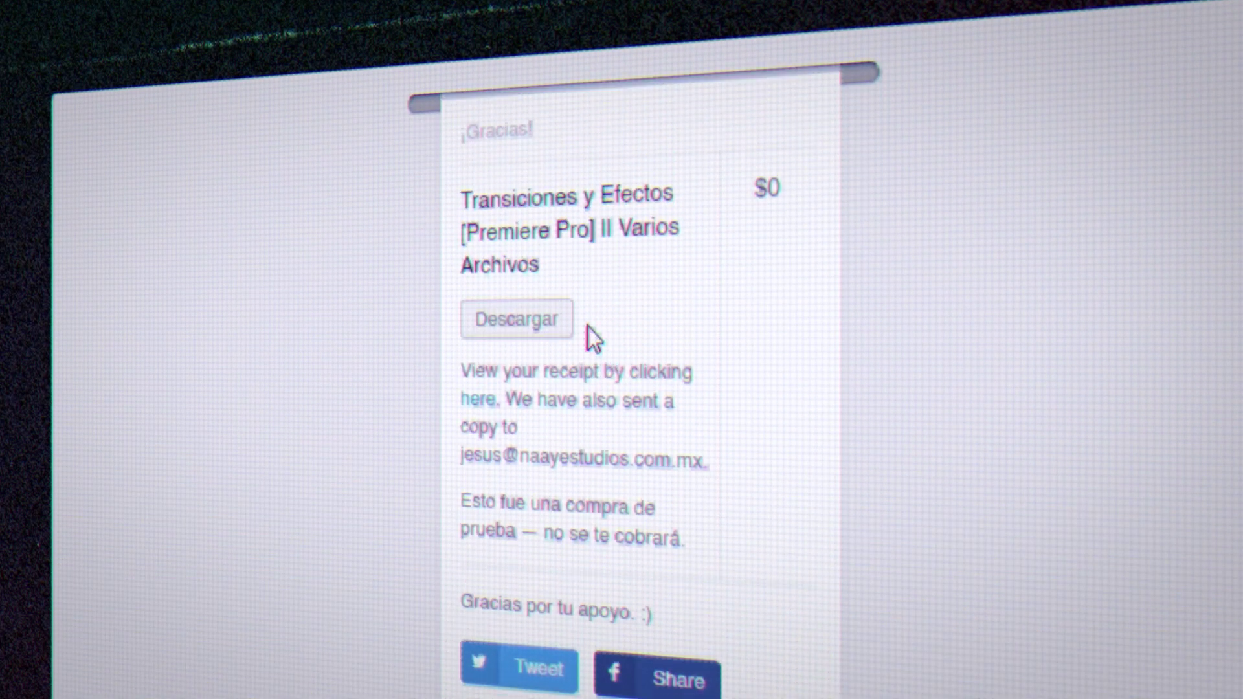
left_click(566, 227)
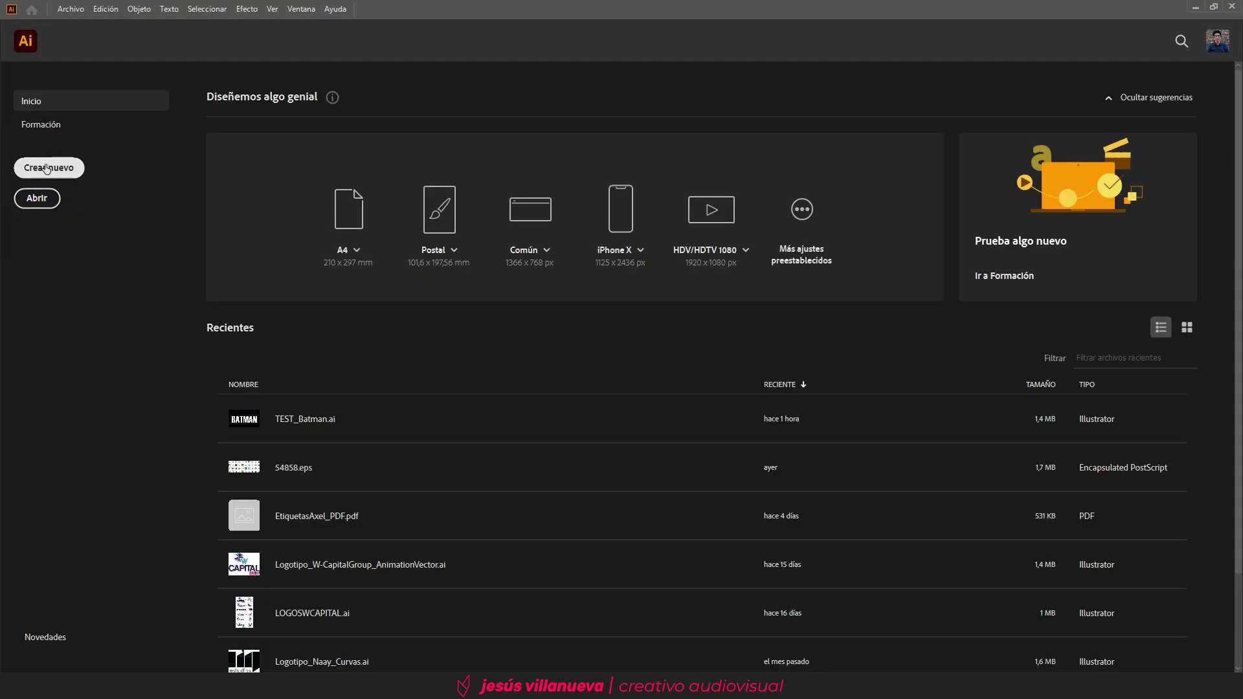
- Create a new 1920 x 1080 px Illustrator document in landscape orientation, keeping pixels as the unit
left_click(47, 169)
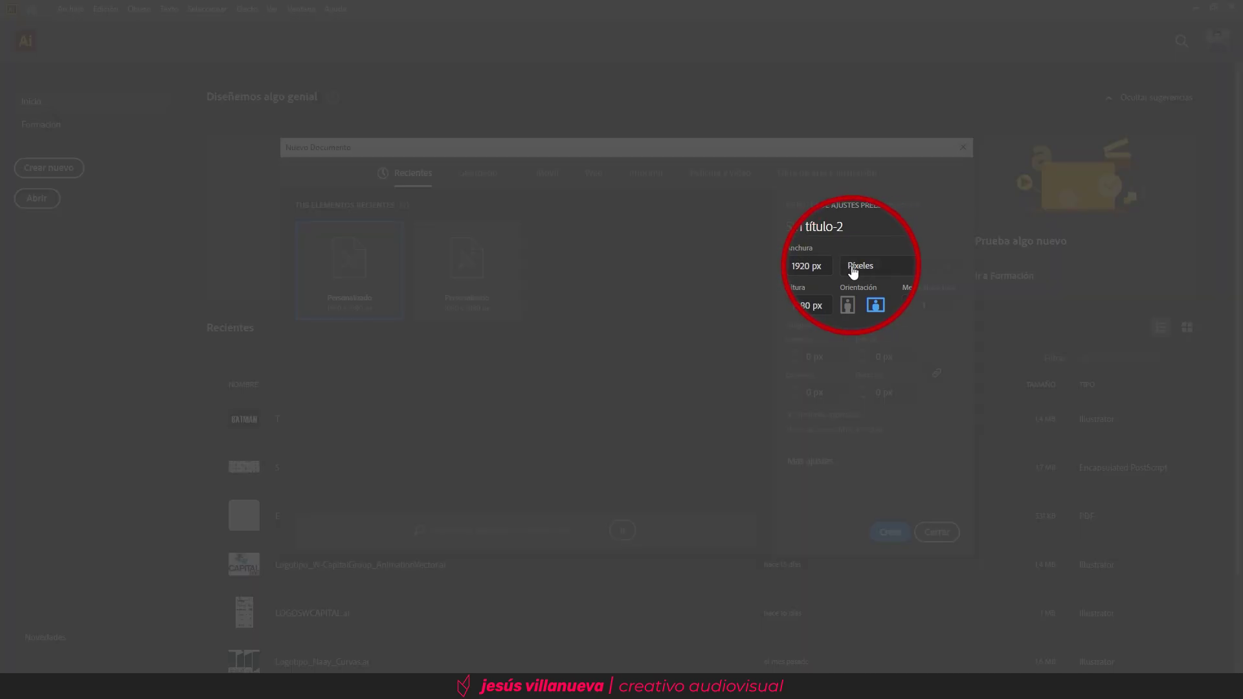
left_click(875, 267)
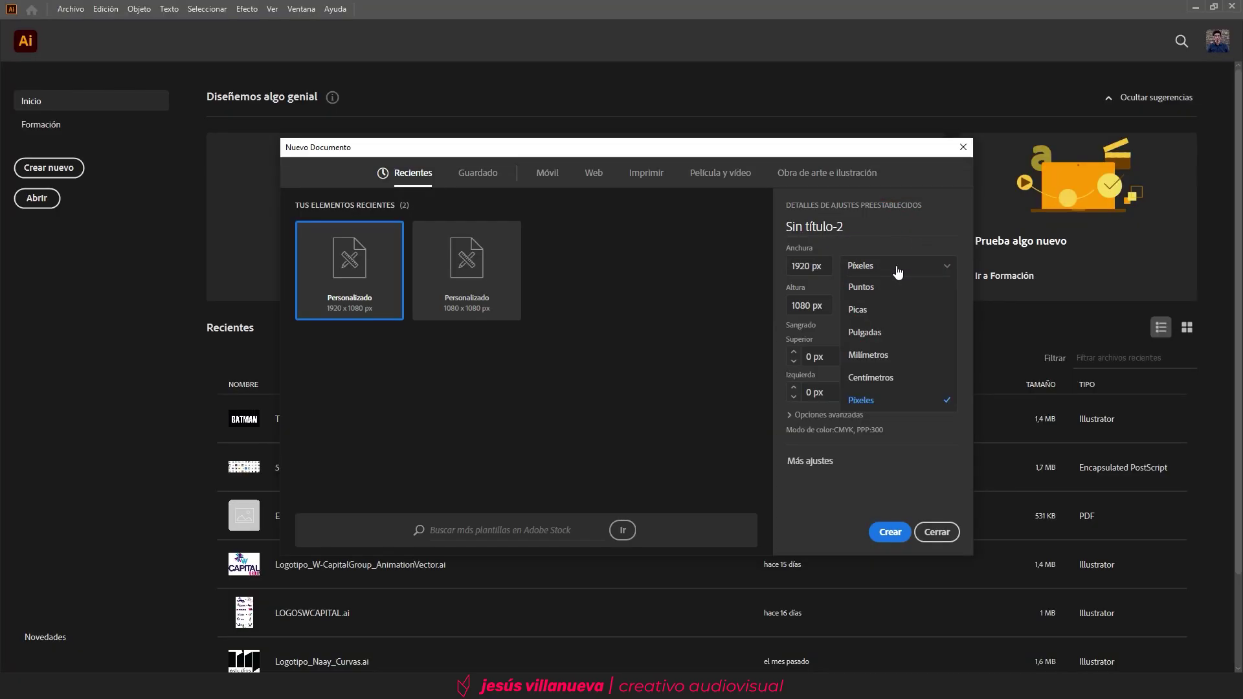
left_click(898, 271)
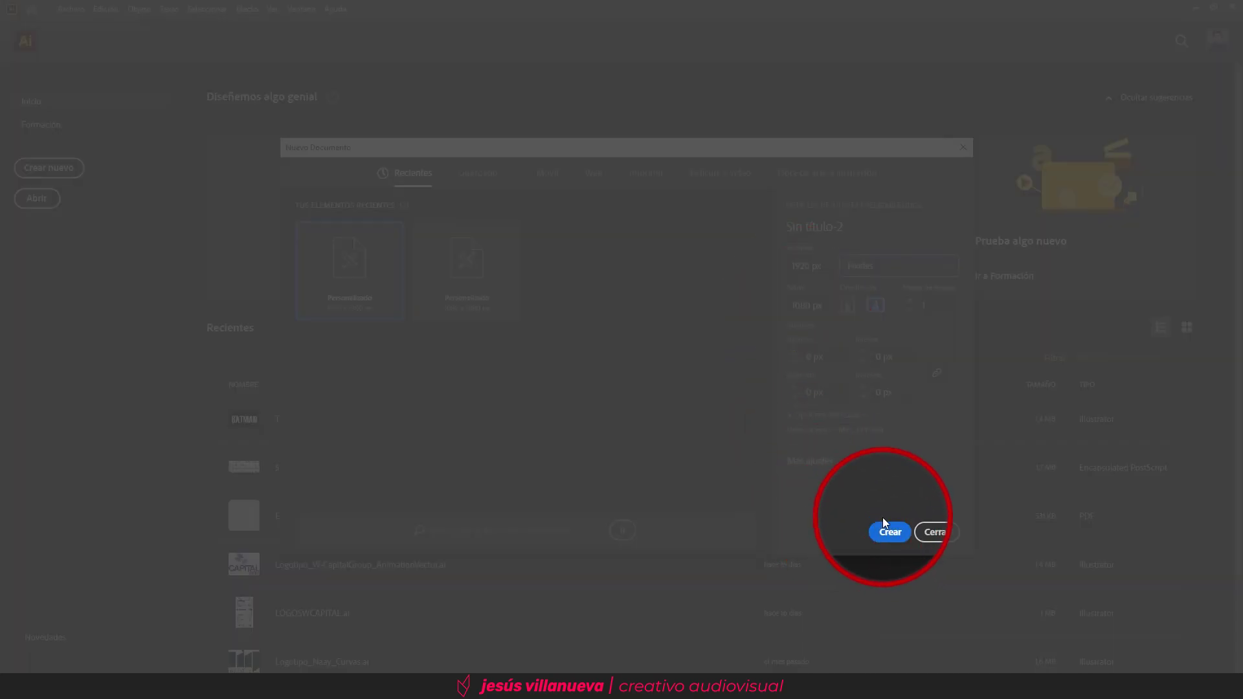
left_click(889, 530)
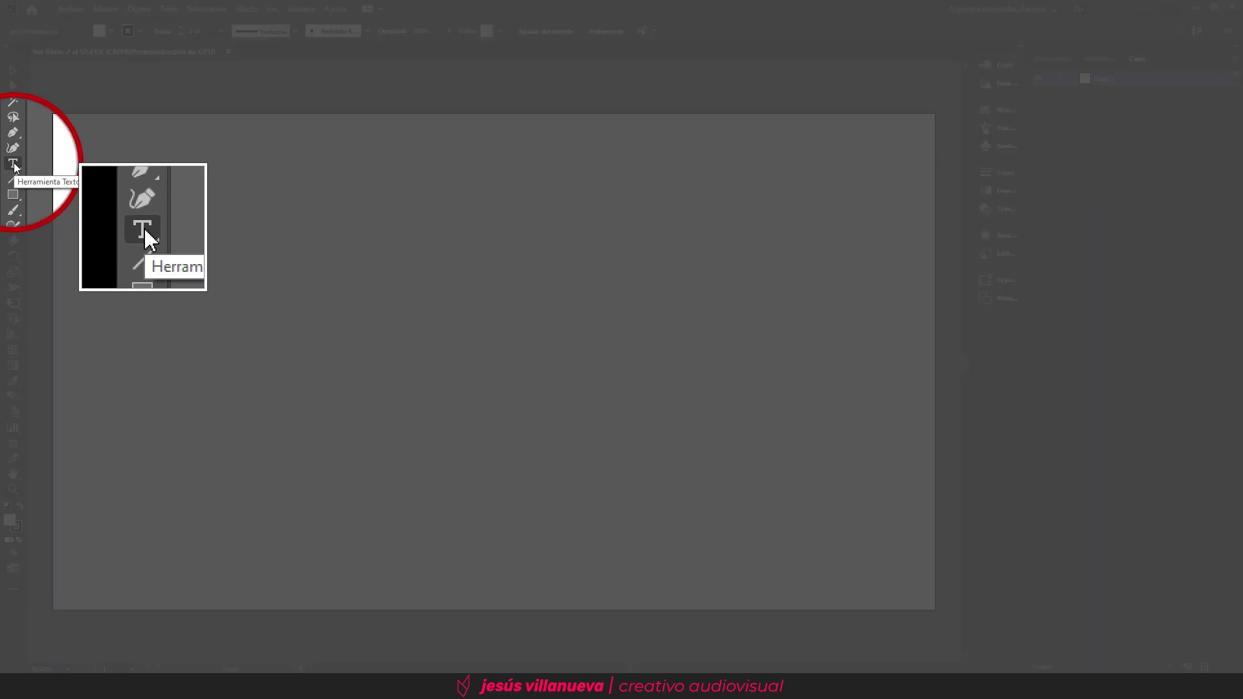
- Add the text BATMAN to the upper-left area of the artboard and select the whole word
left_click(13, 164)
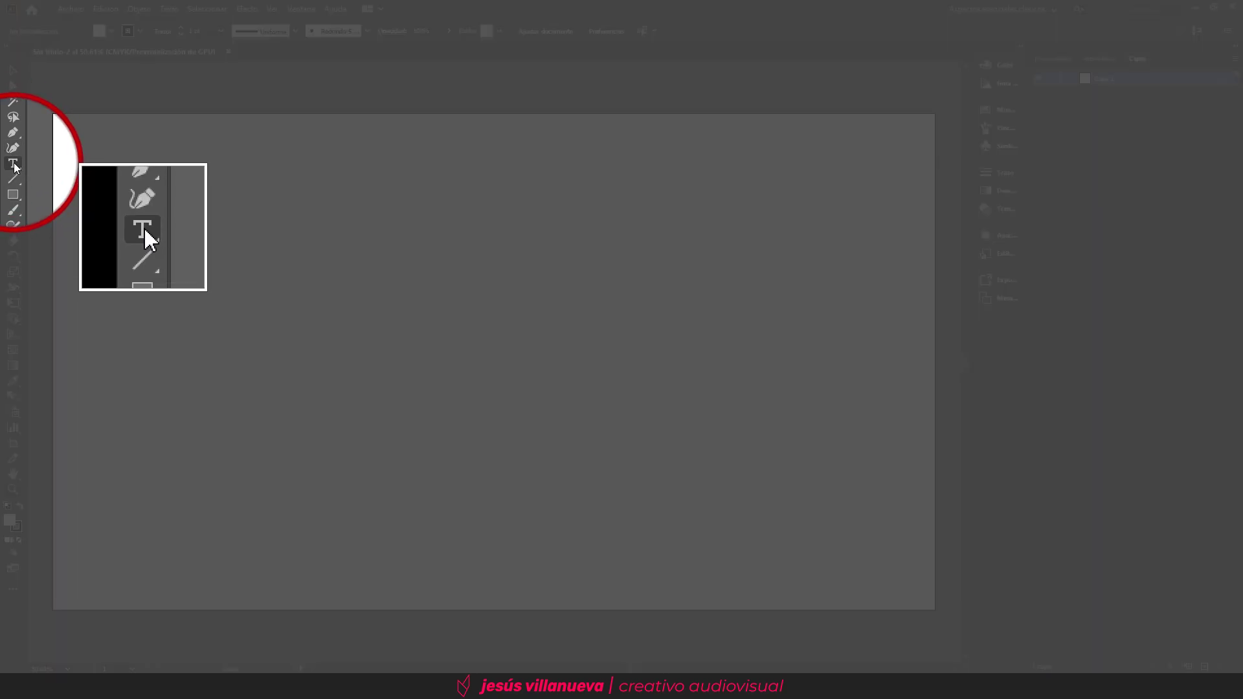
left_click(250, 248)
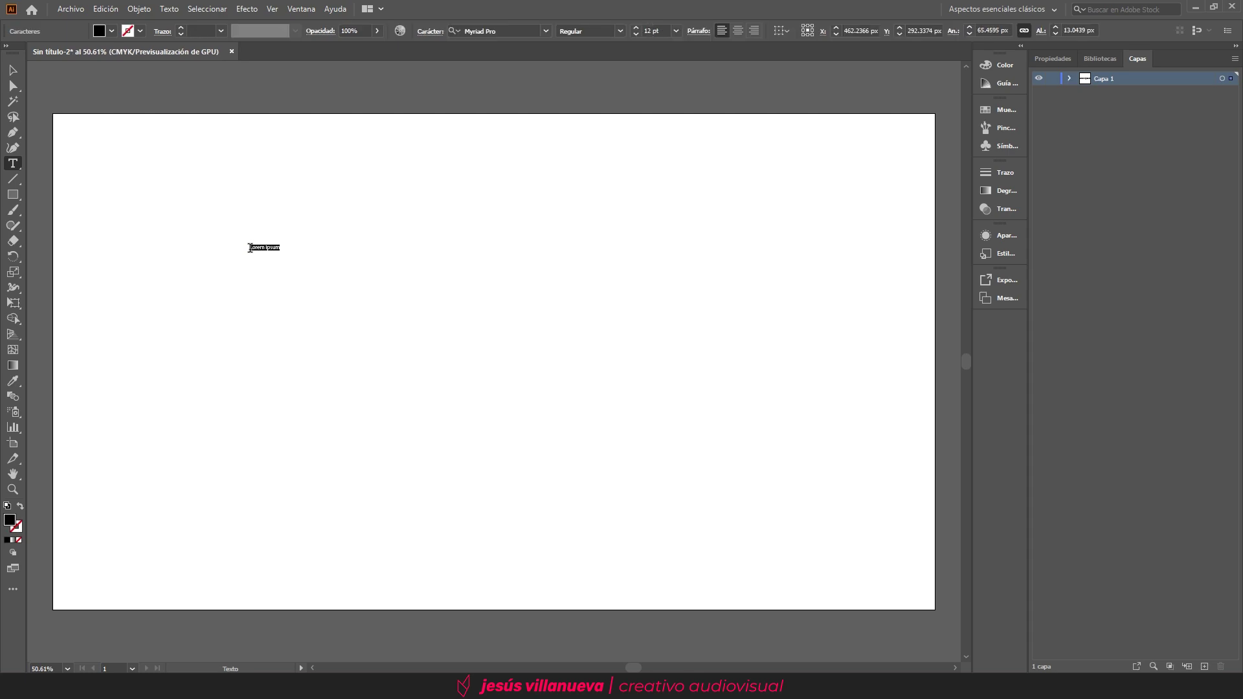
type("BATMAN")
double_click(262, 247)
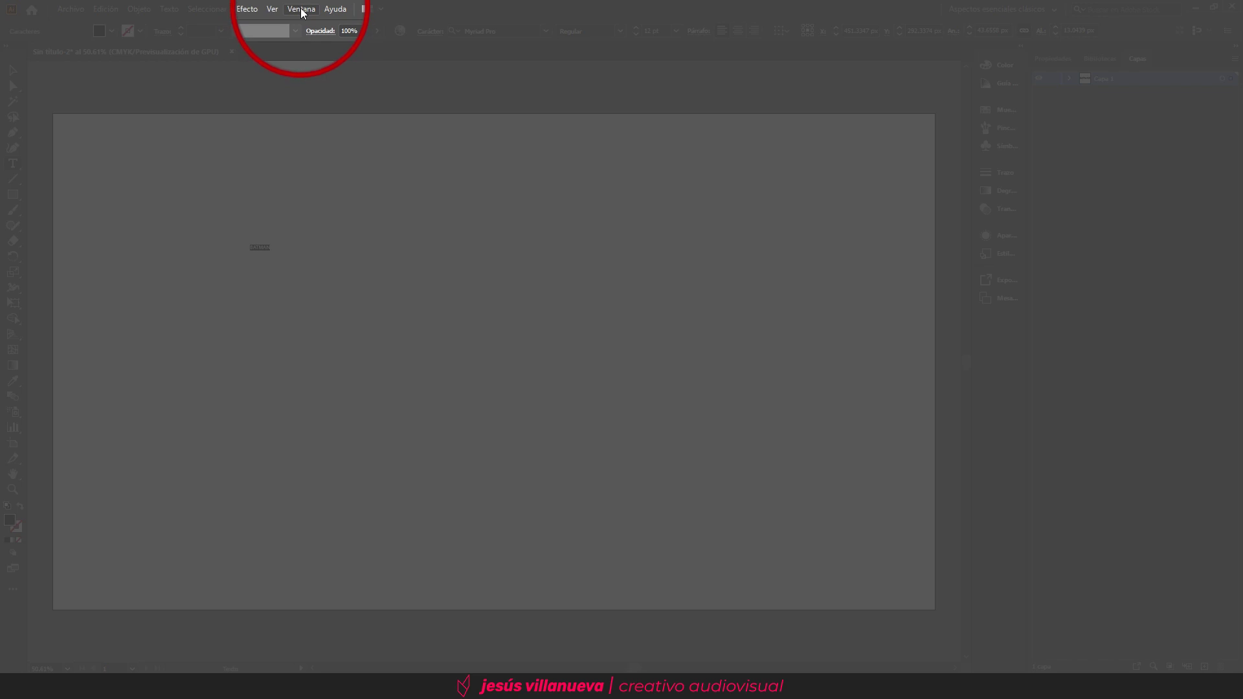
- Choose the Aspectos esenciales clásicos workspace
left_click(301, 9)
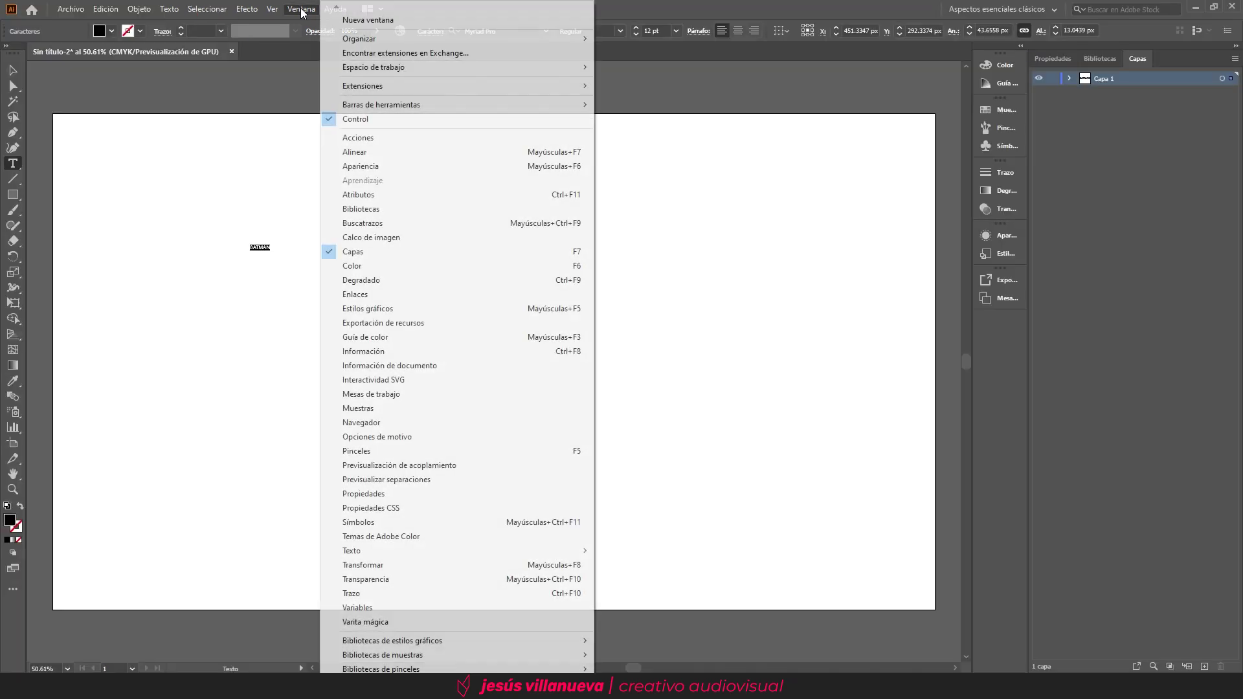
mouse_move(389, 67)
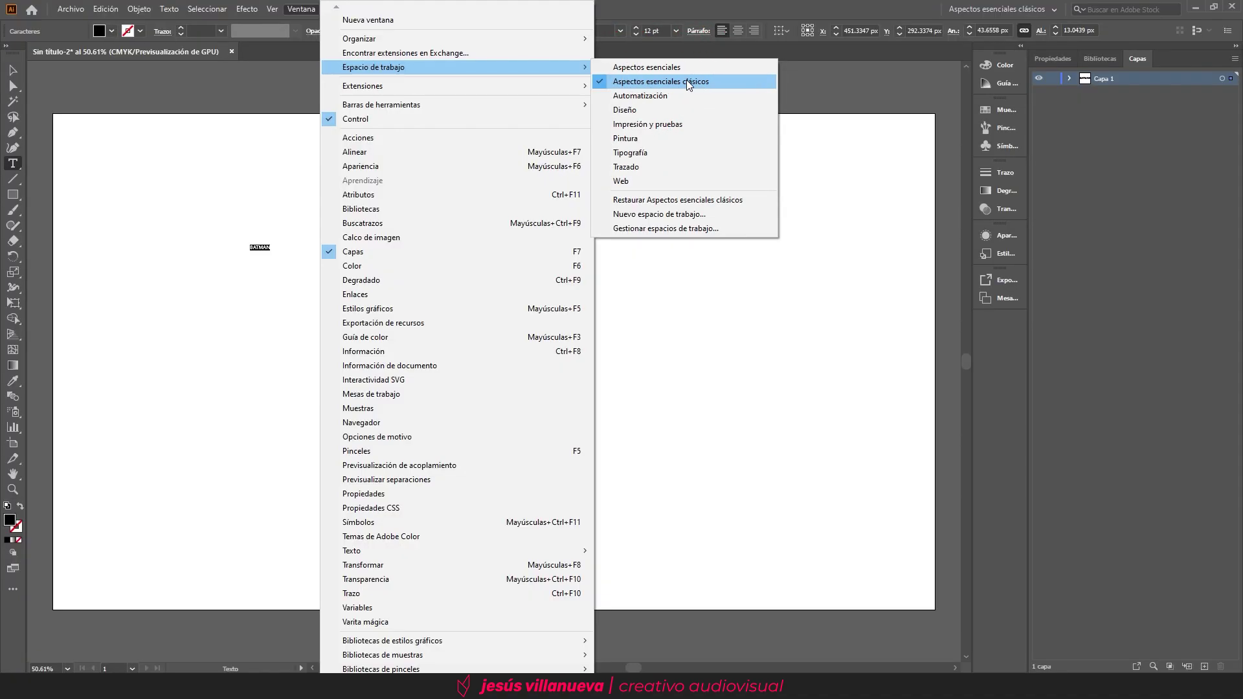
left_click(688, 82)
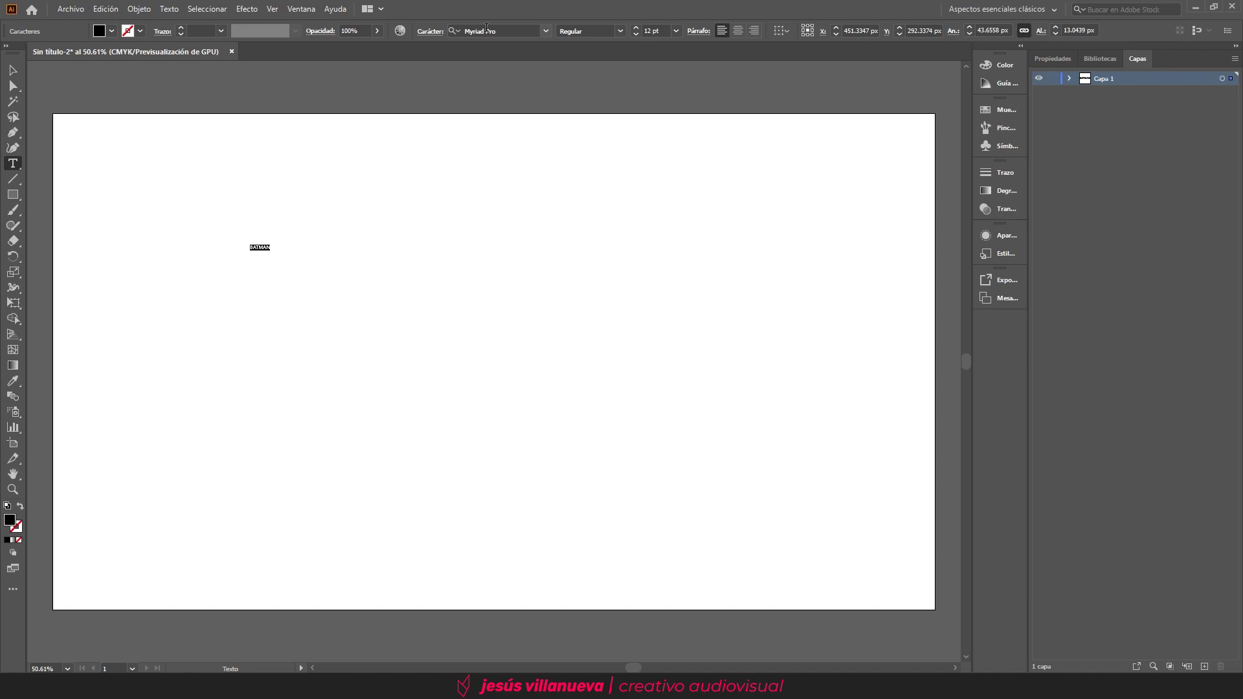
- Format the BATMAN text in the Haettenschweiler font at 600 pt
left_click(487, 30)
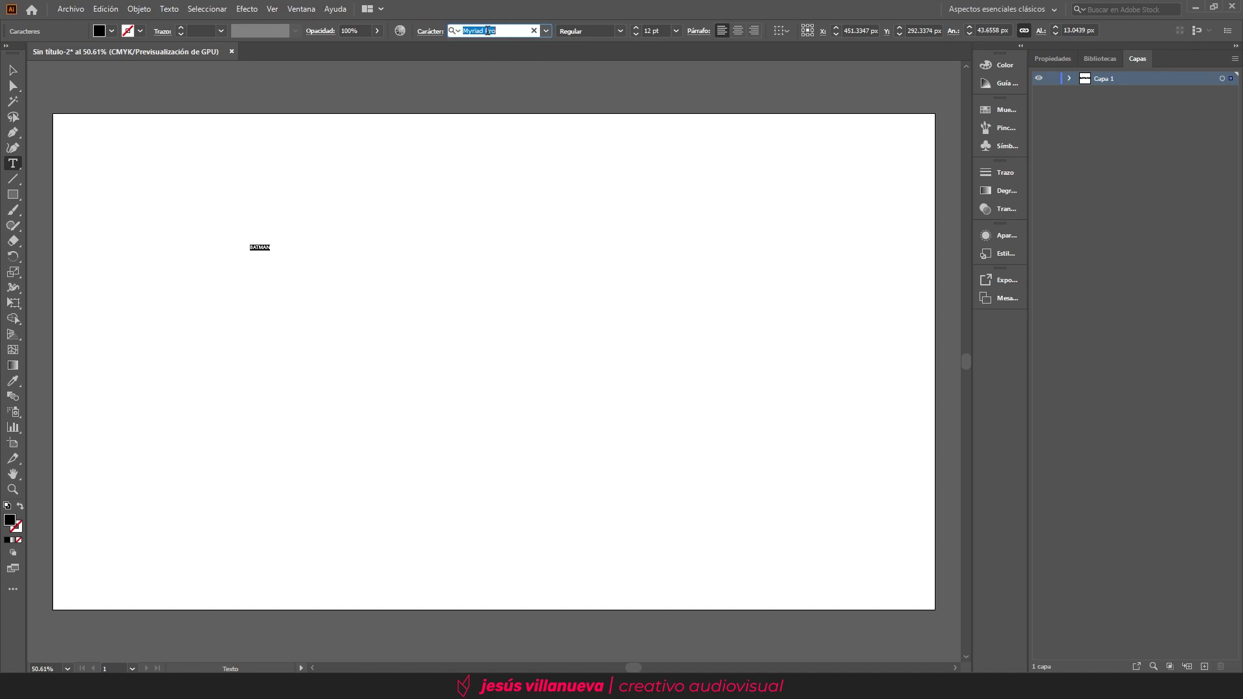
type("HAE")
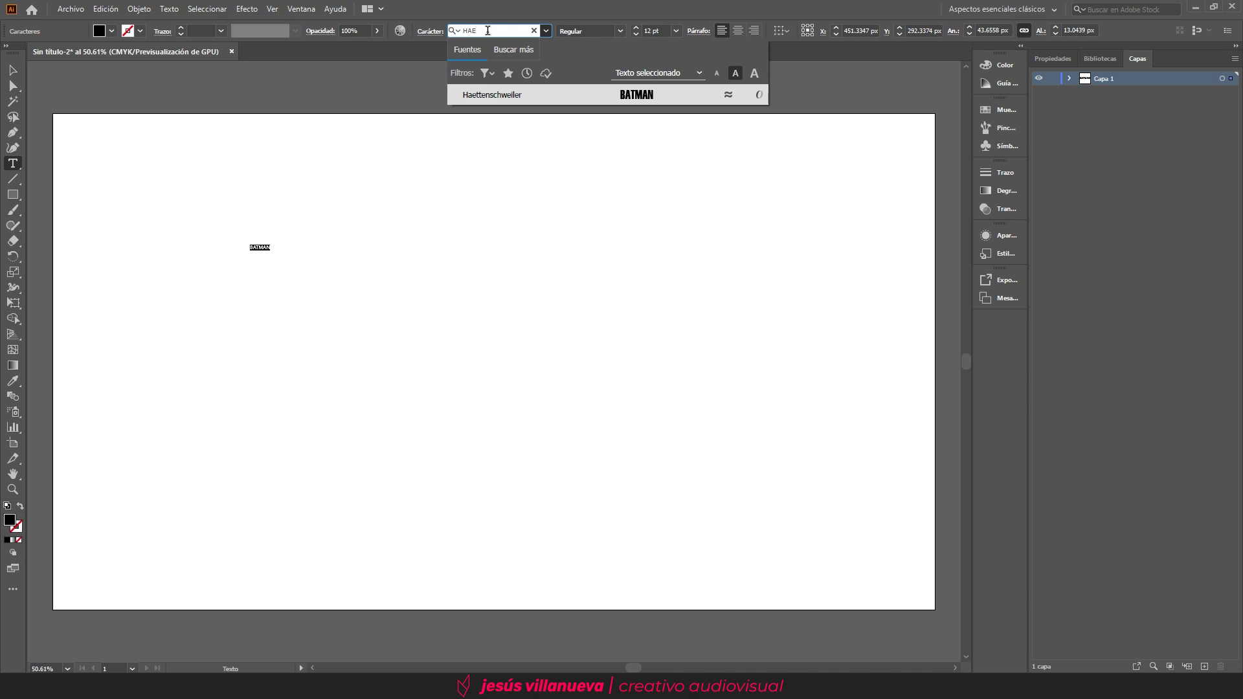
left_click(510, 95)
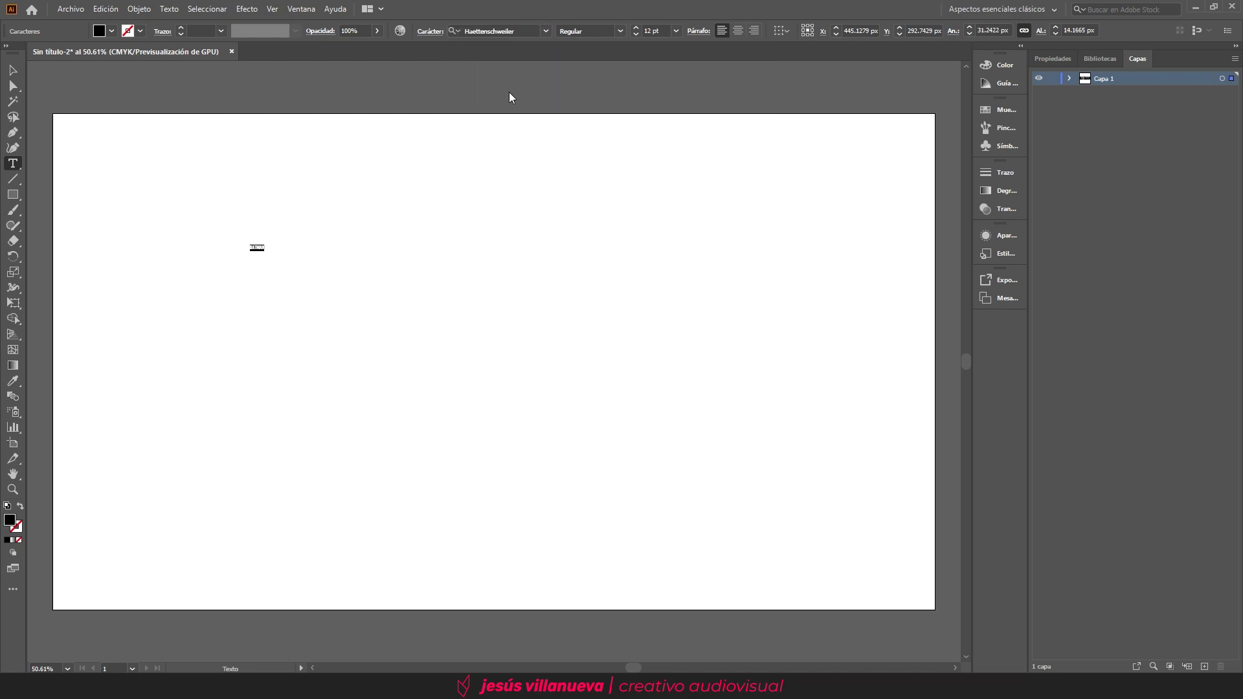
left_click(659, 27)
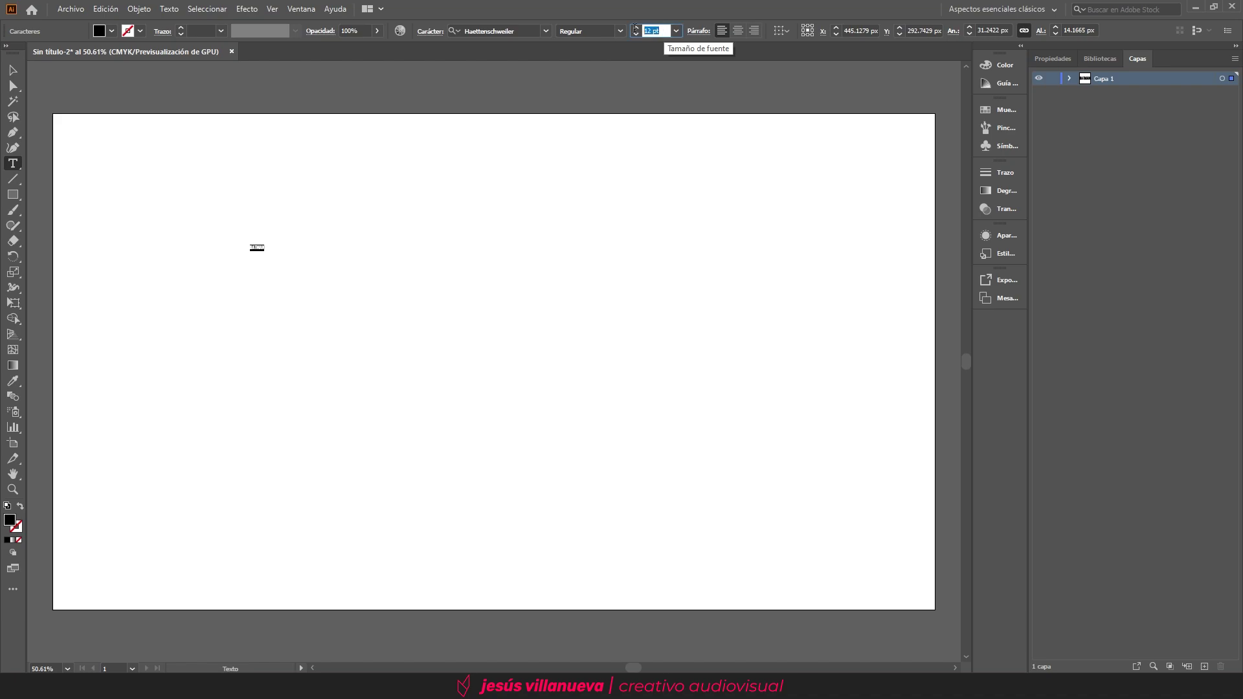
type("600")
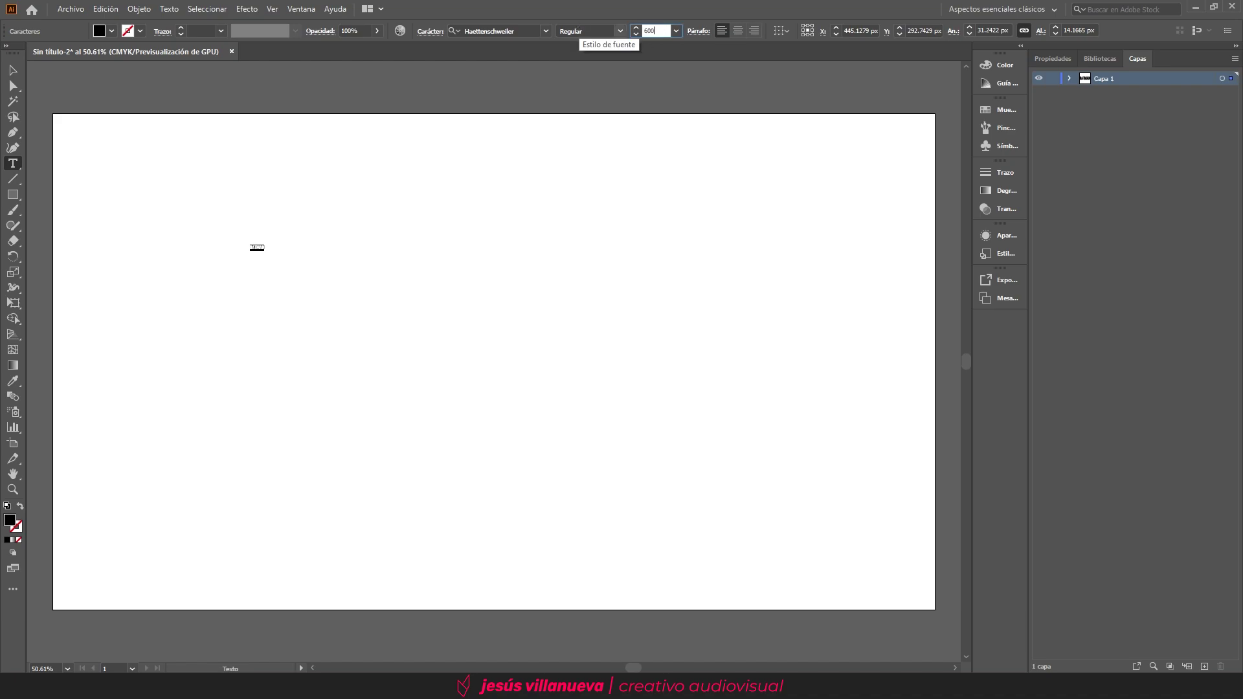
key("Return")
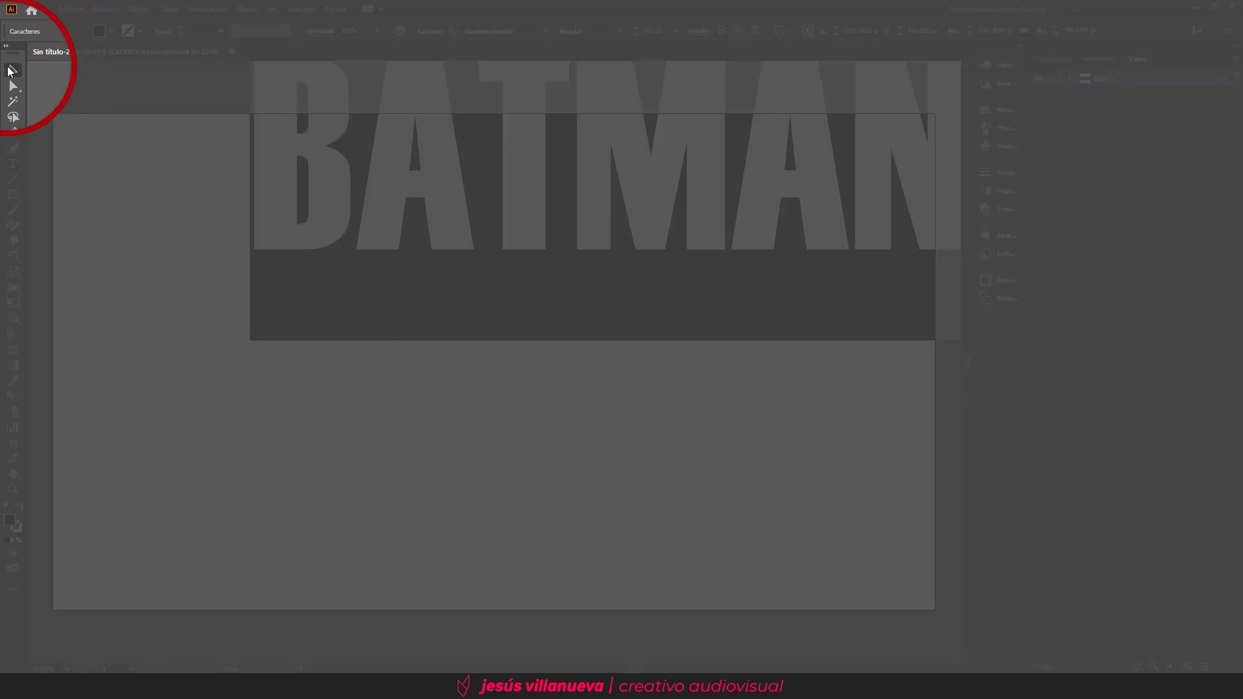
- Move the BATMAN text fully onto the artboard and expand its object and fill into shapes
left_click(13, 70)
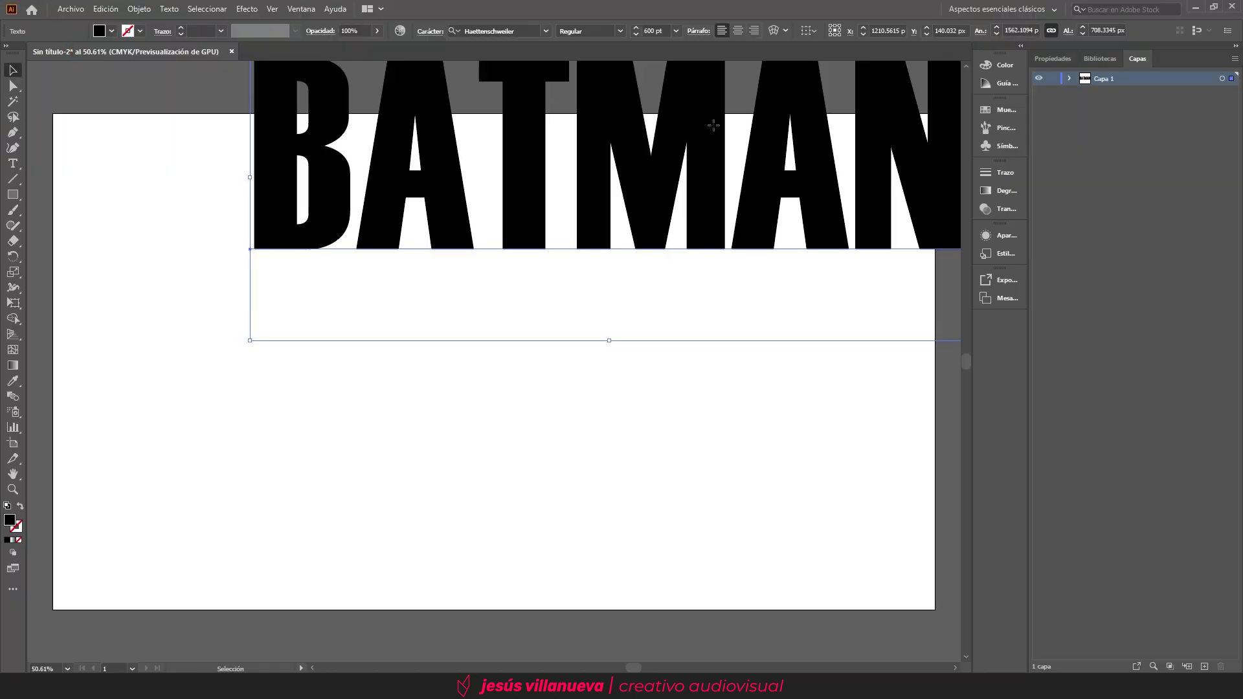
left_click_drag(682, 195, 565, 348)
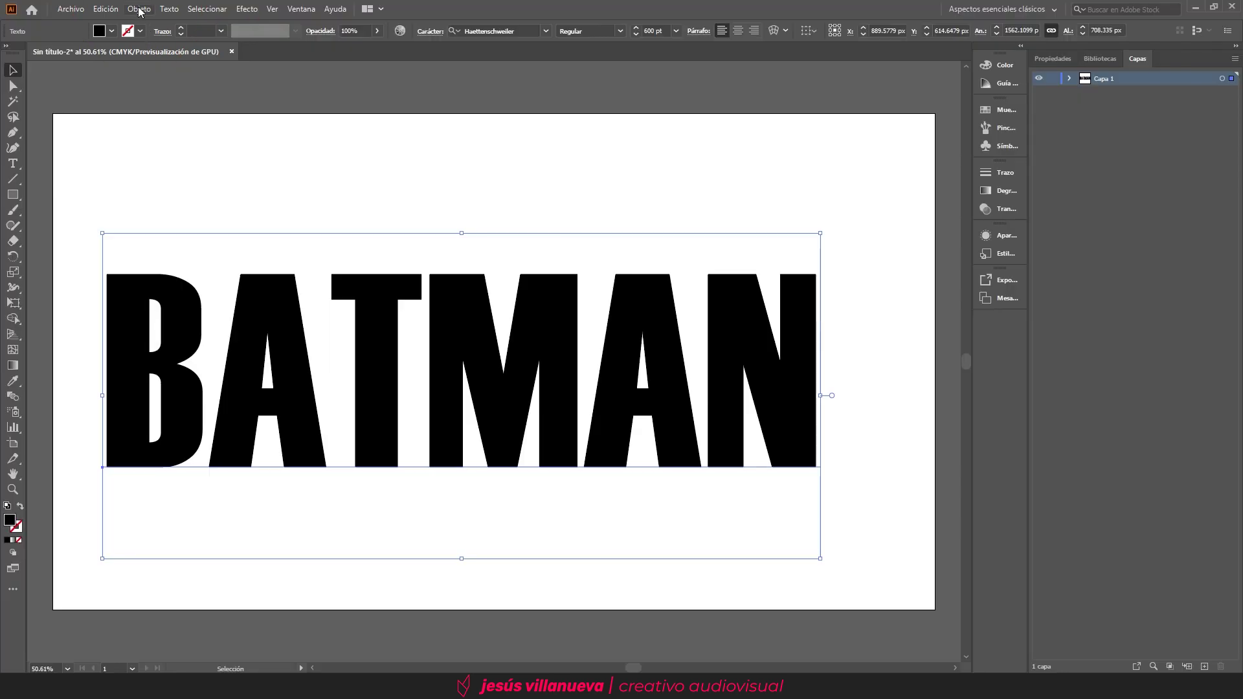
left_click(140, 9)
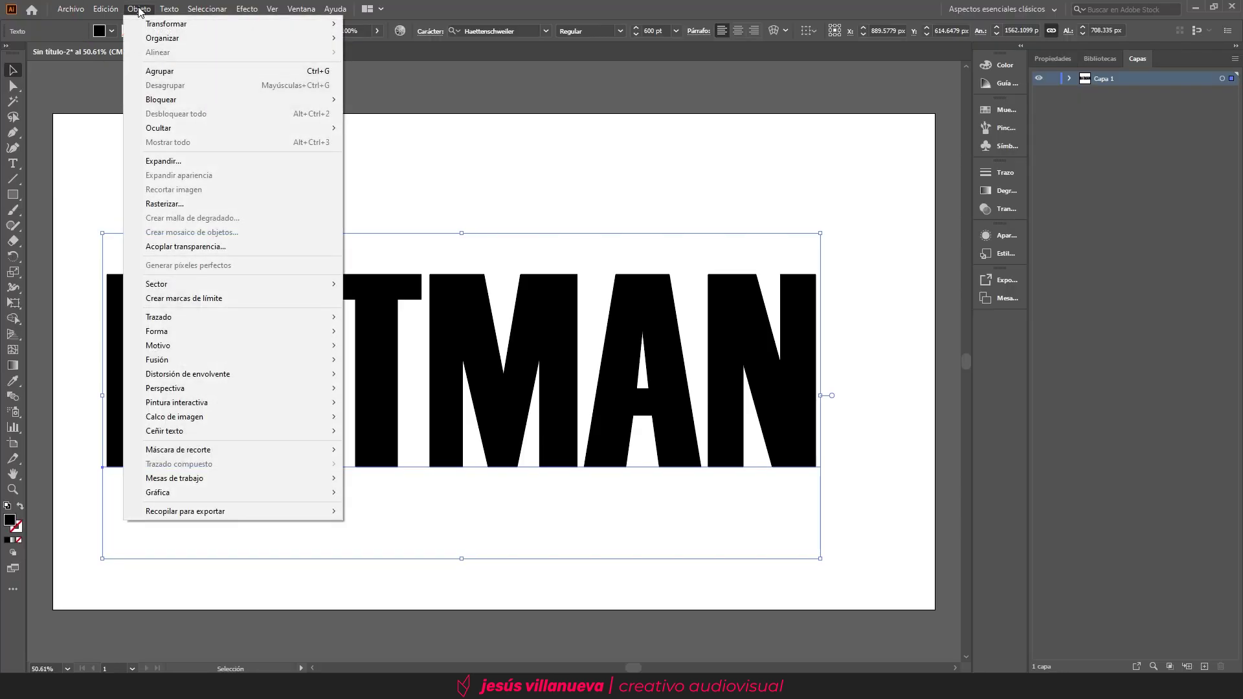
left_click(162, 162)
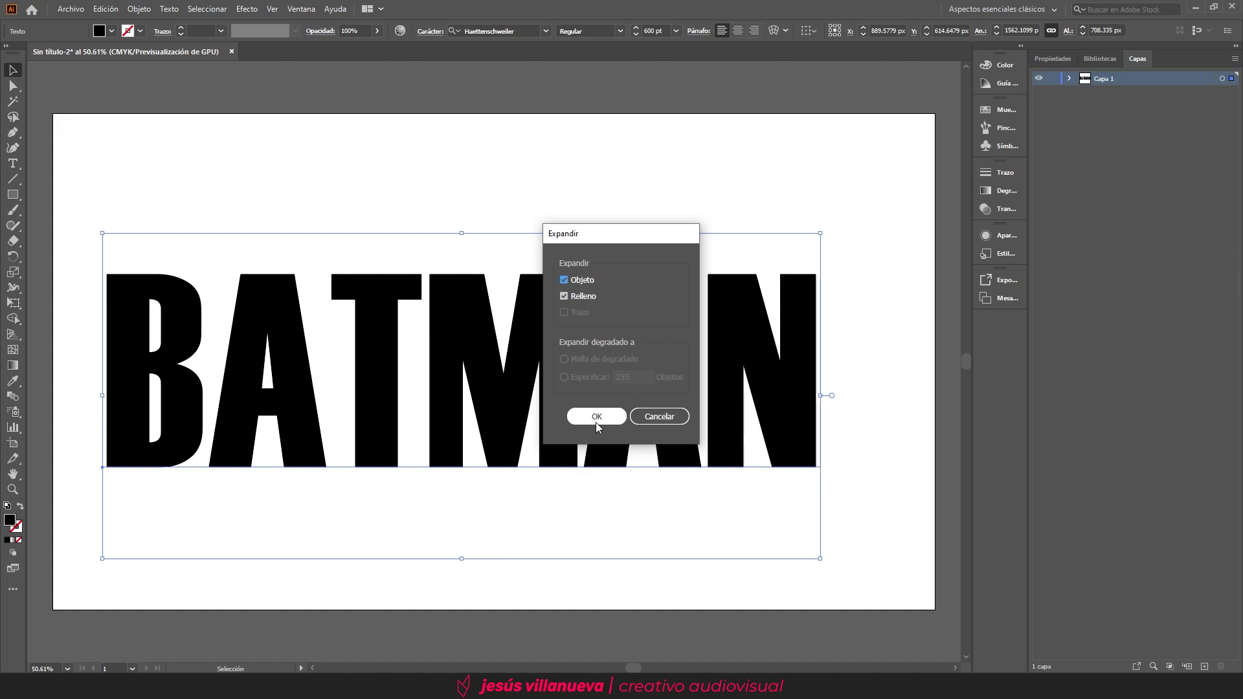
left_click(597, 418)
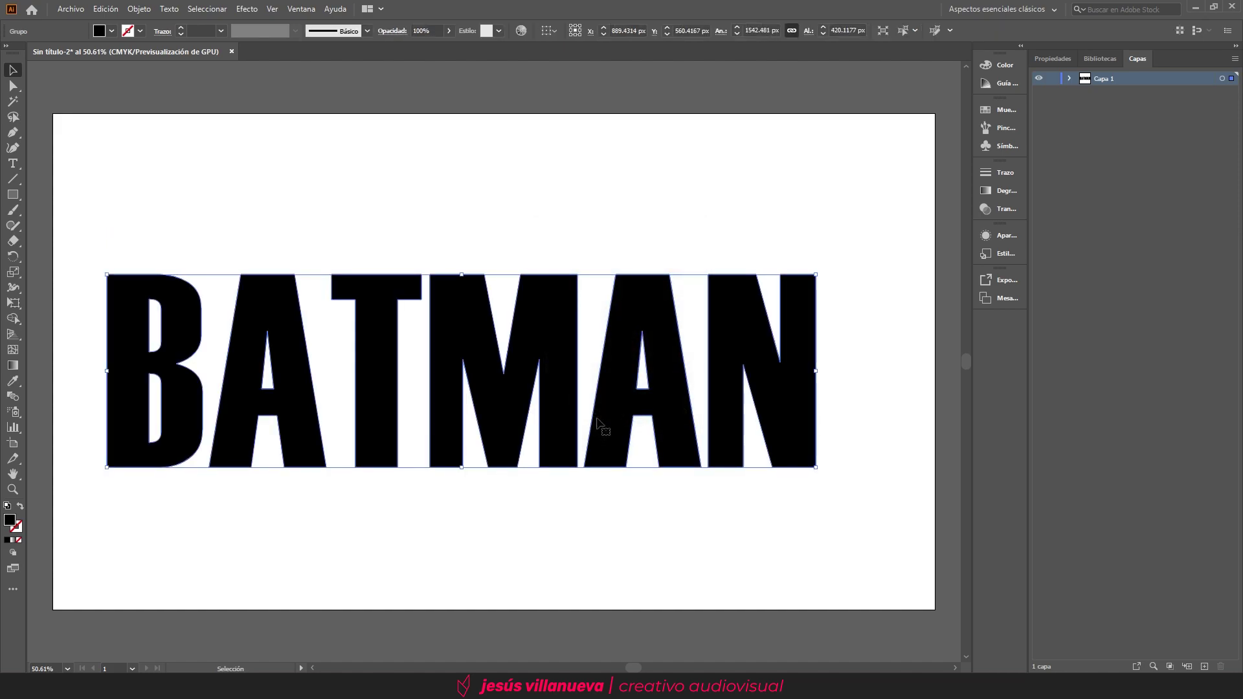
- Examine the anchor points of the expanded M and T letters with the Direct Selection tool
left_click(452, 236)
key("a")
left_click(466, 321)
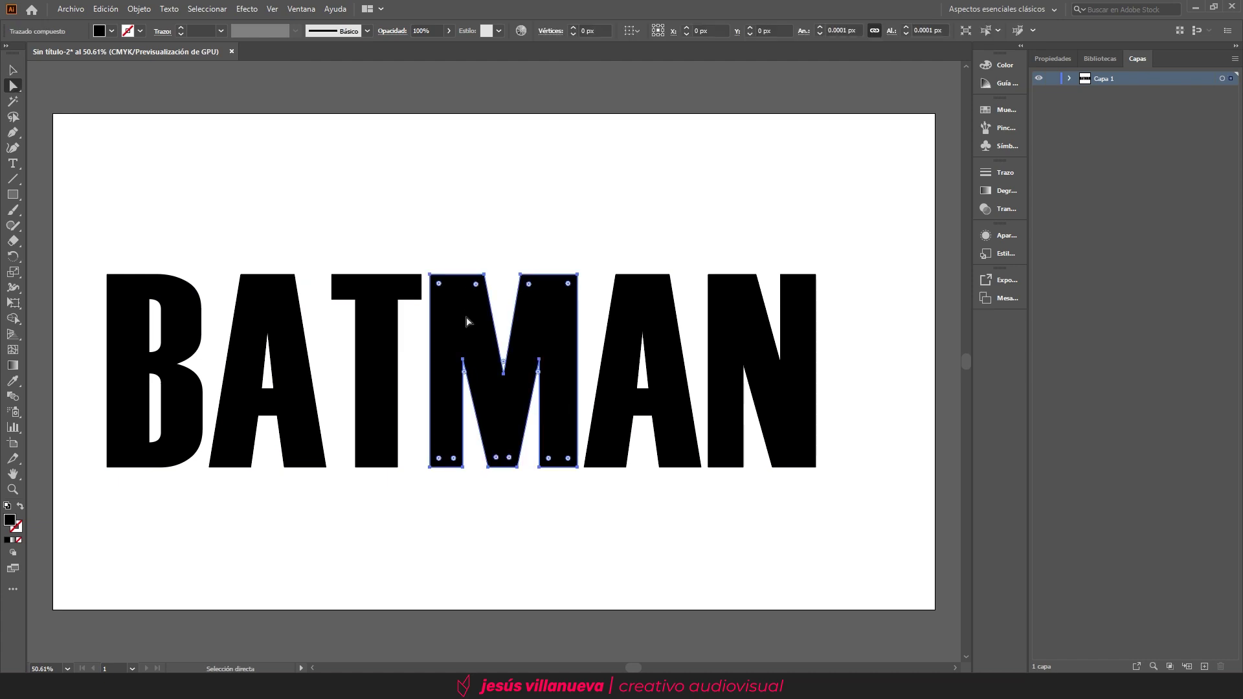
left_click(383, 326)
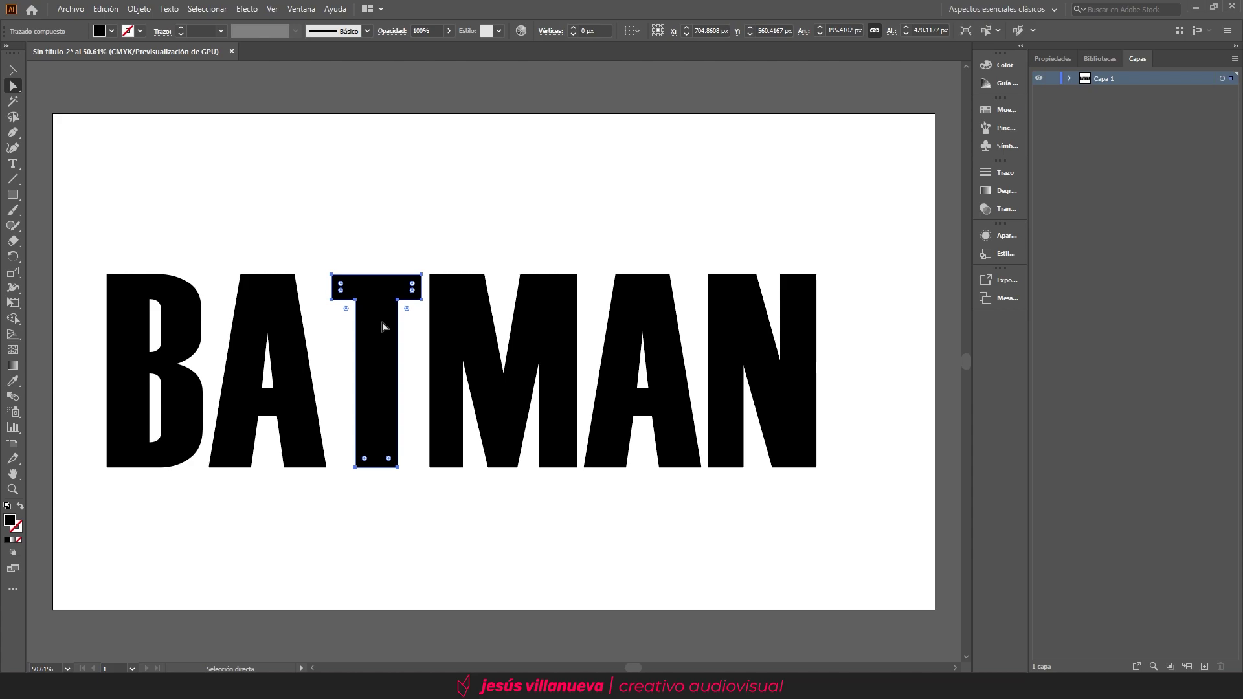
- Center the expanded BATMAN lettering on the artboard at X 960 px and Y 540 px, then deselect it
left_click(12, 70)
left_click_drag(83, 212, 861, 516)
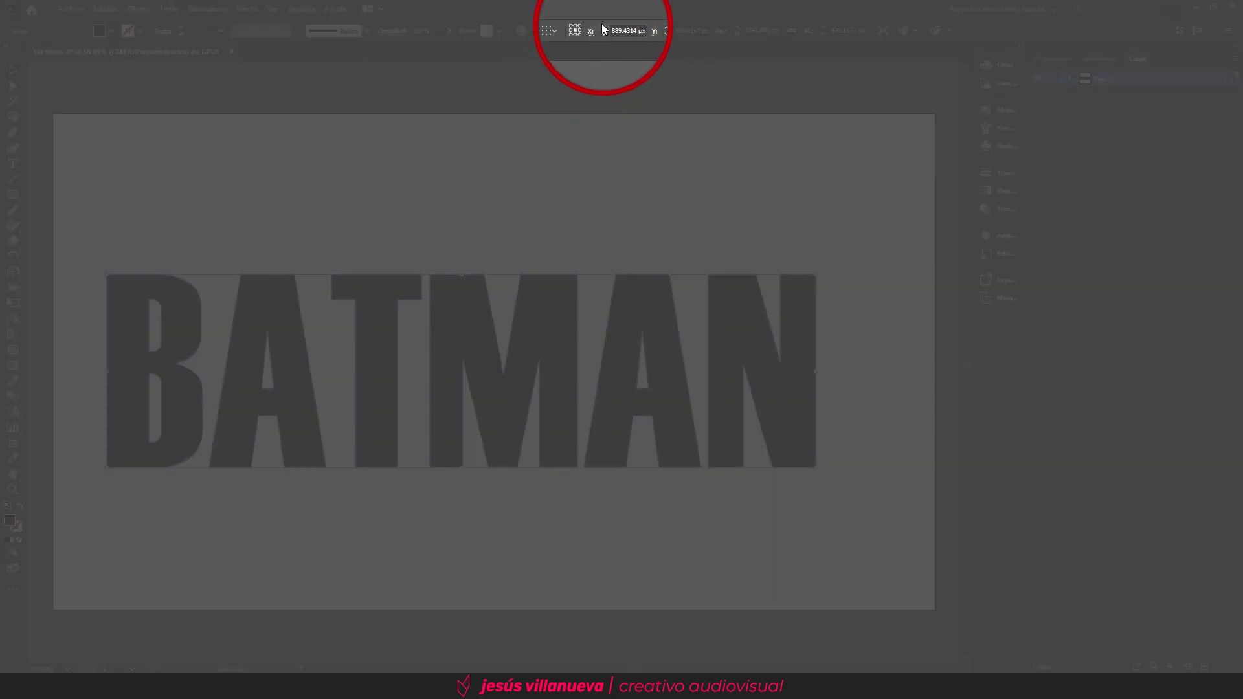
left_click(637, 30)
double_click(637, 30)
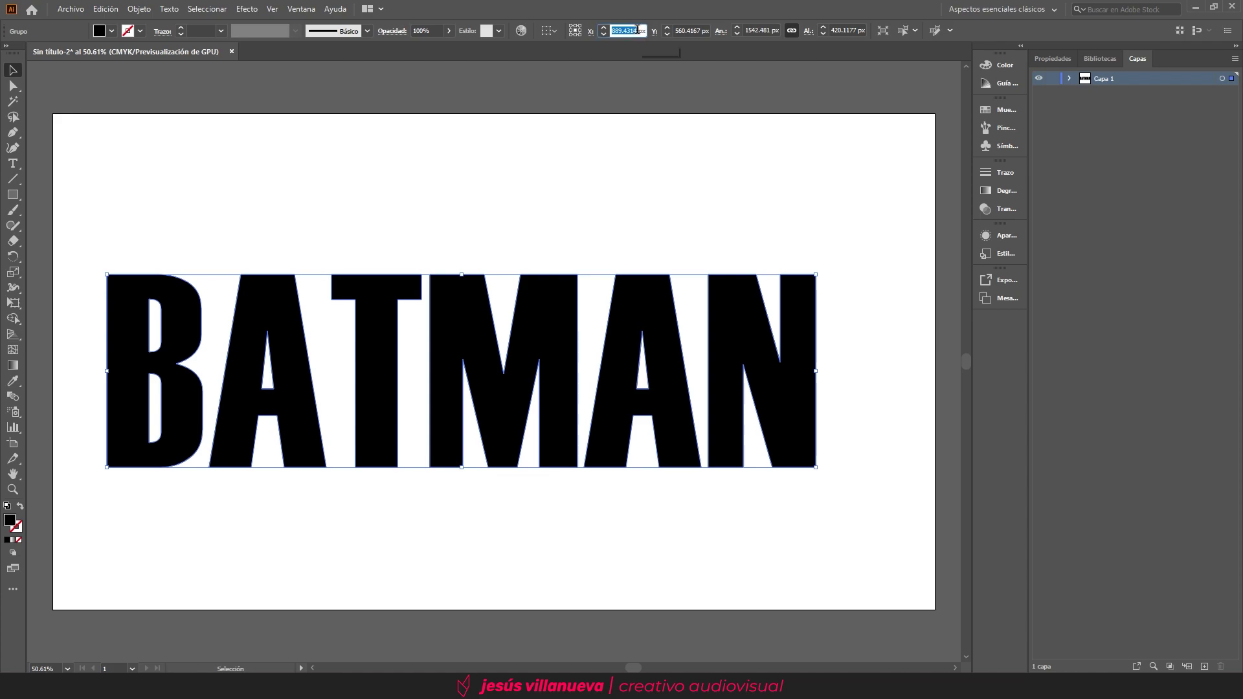
type("0")
key("Return")
left_click(684, 30)
type("540")
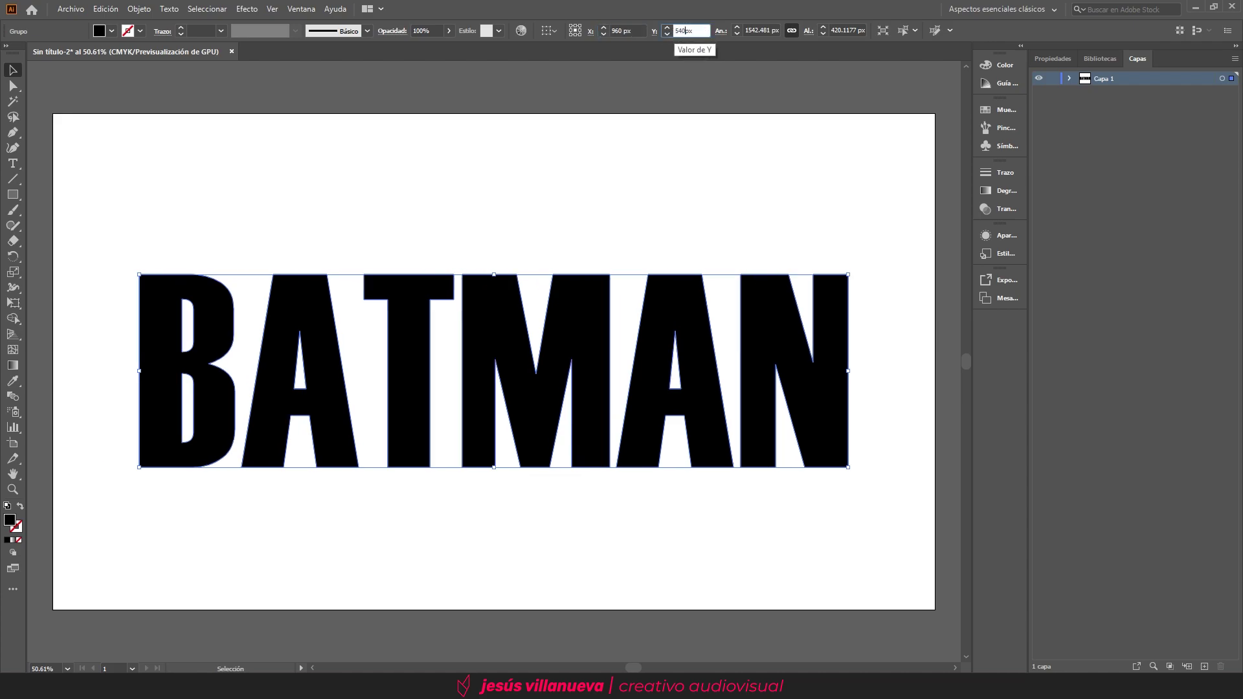
key("Return")
left_click(679, 155)
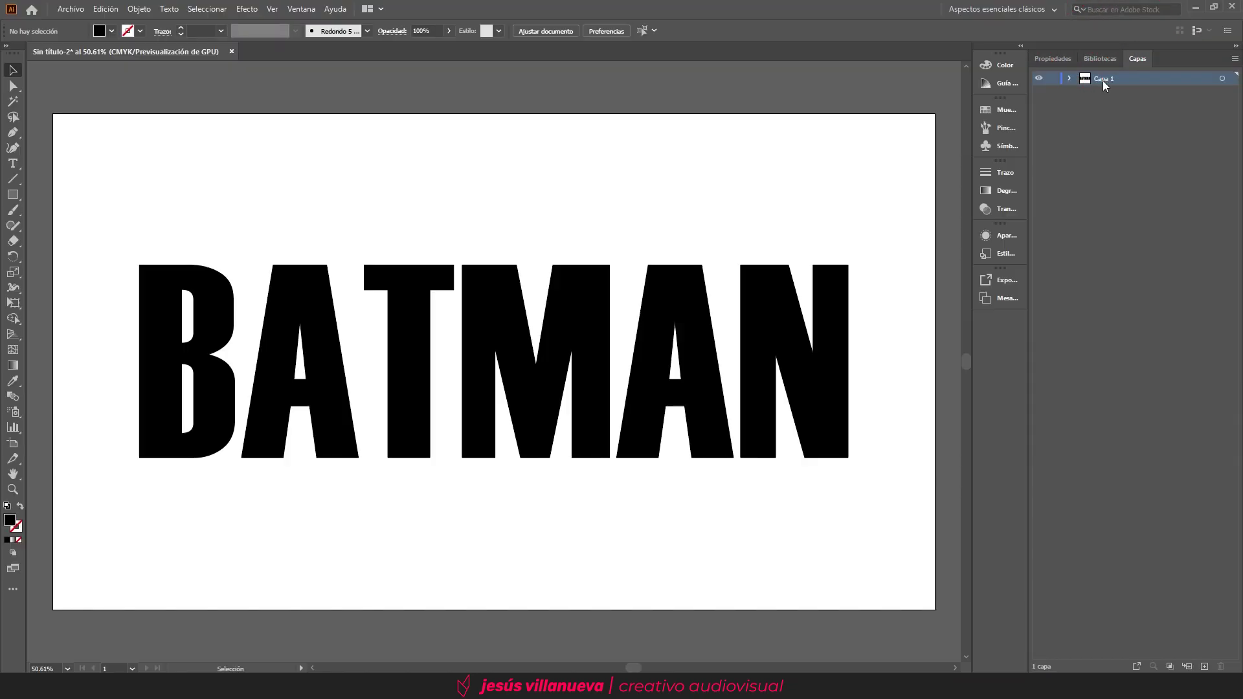
- Rename the lettering's layer Texto_Batman and lock it
double_click(1103, 79)
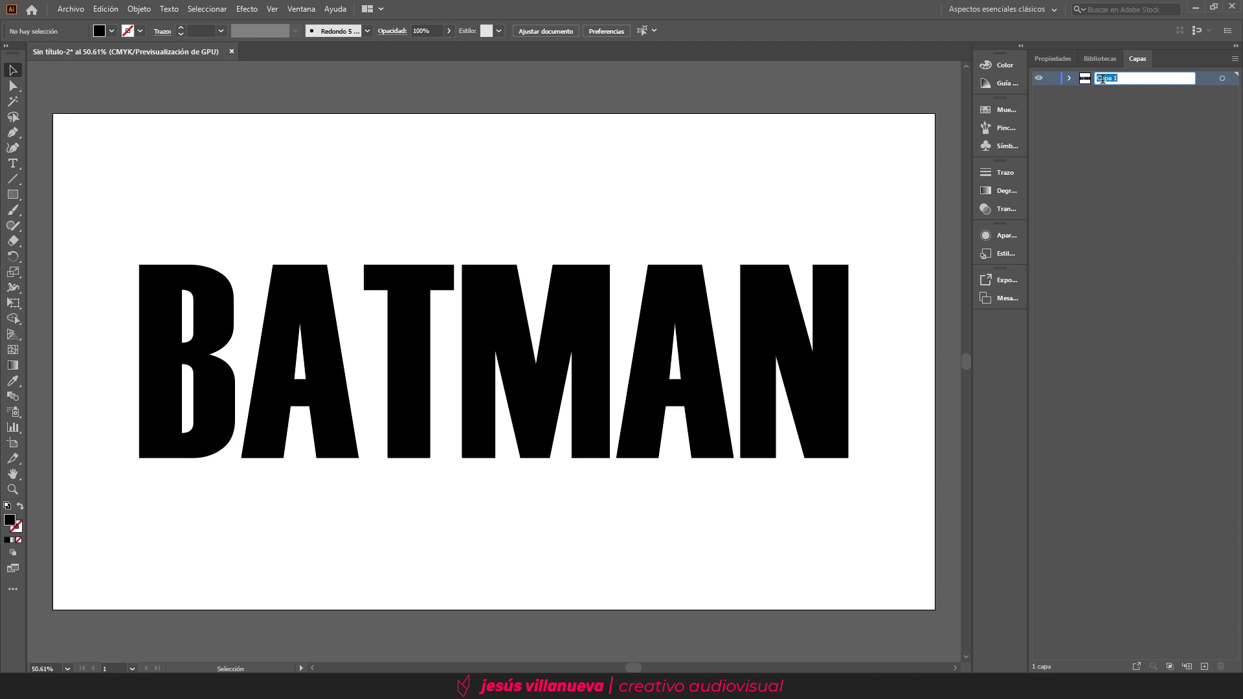
type("Texto_Batman")
key("Return")
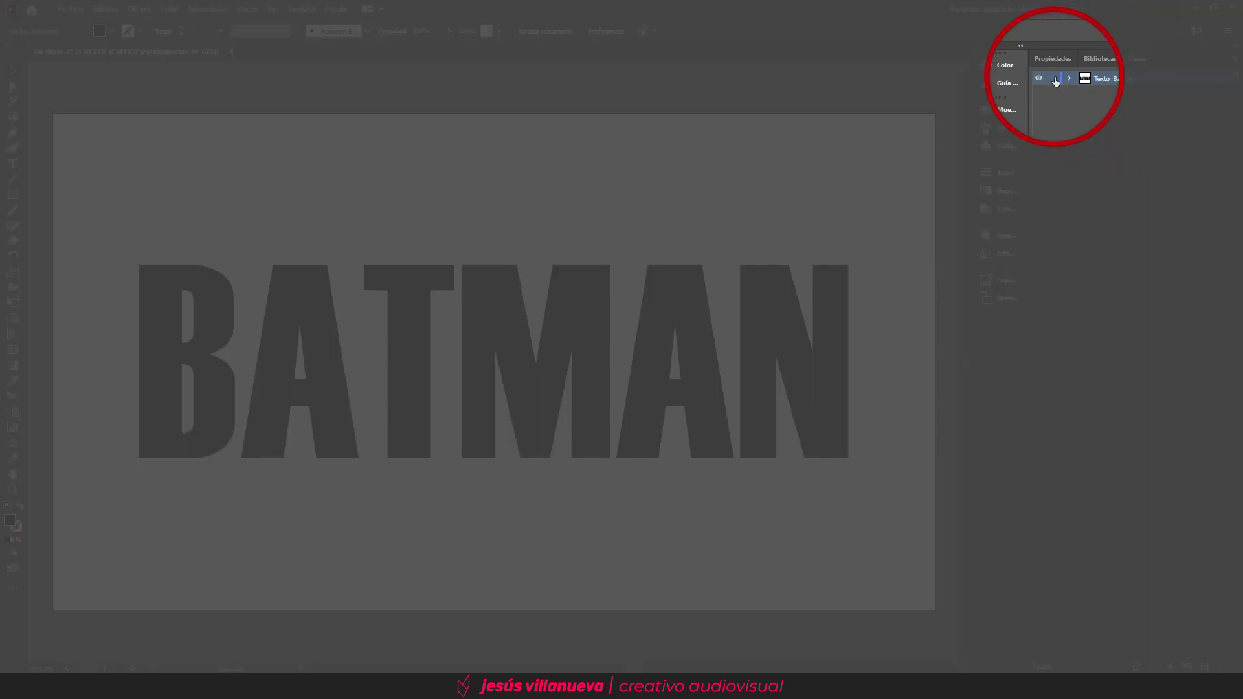
left_click(1053, 79)
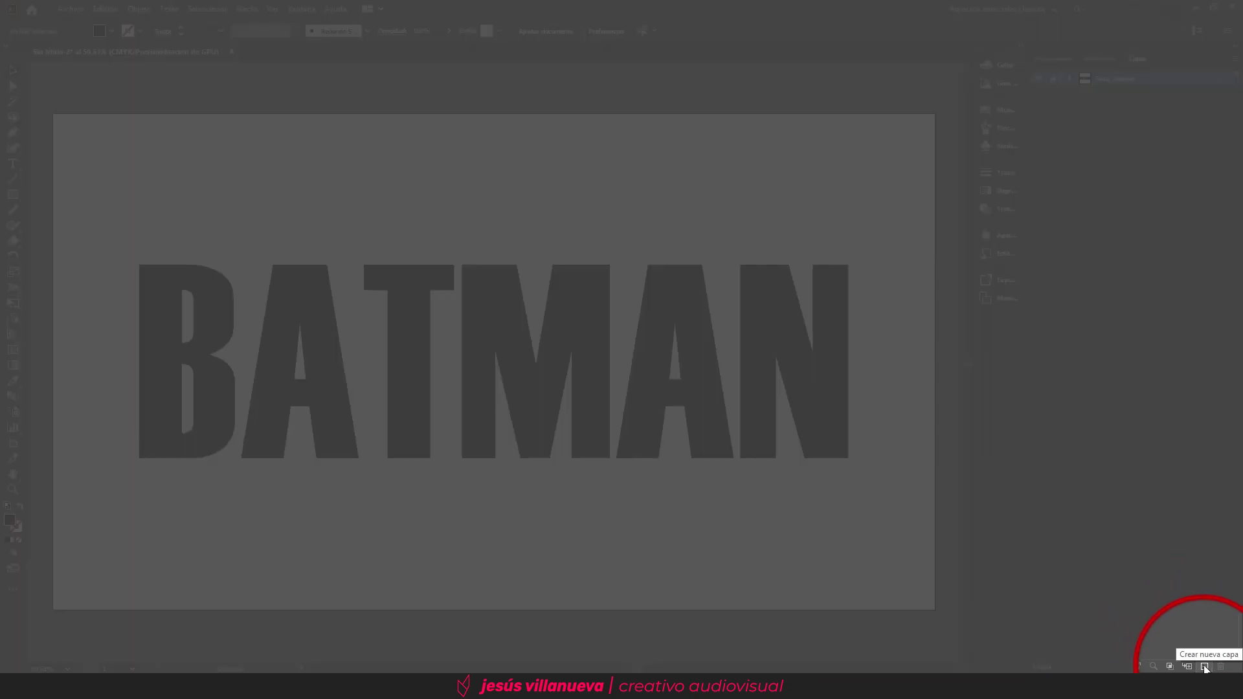
- Create a new layer above the lettering and set the Pen tool's fill colour to ff4343
left_click(1204, 667)
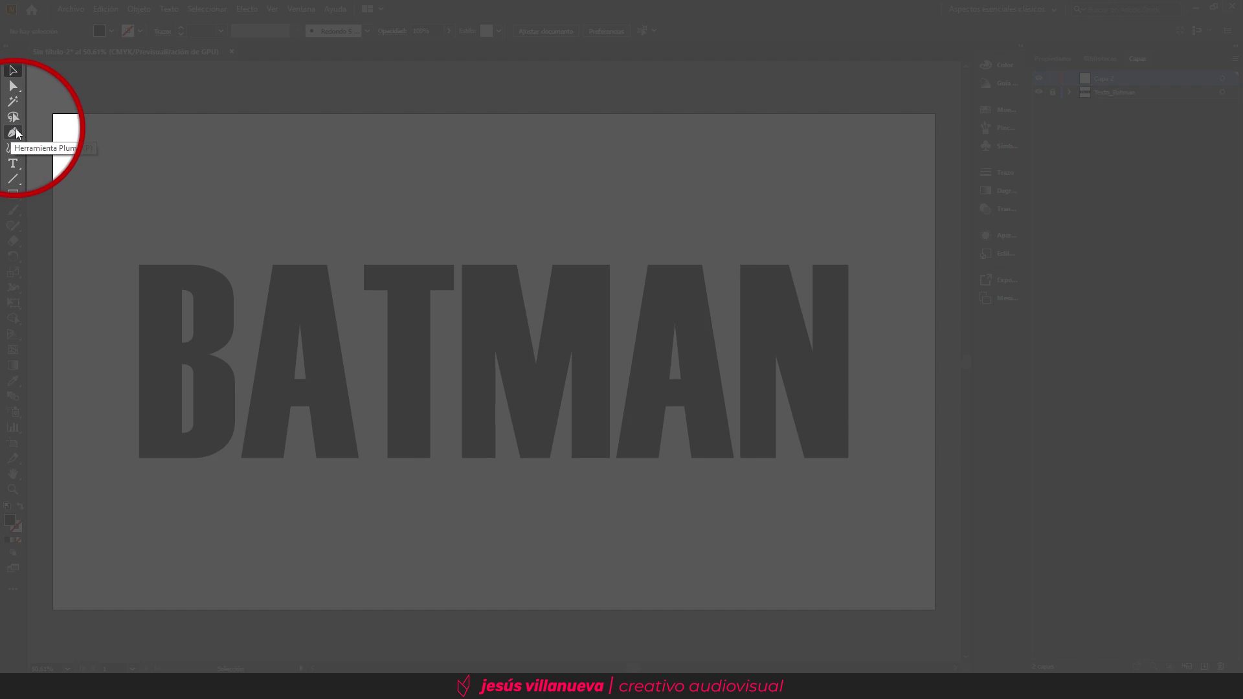
left_click(15, 133)
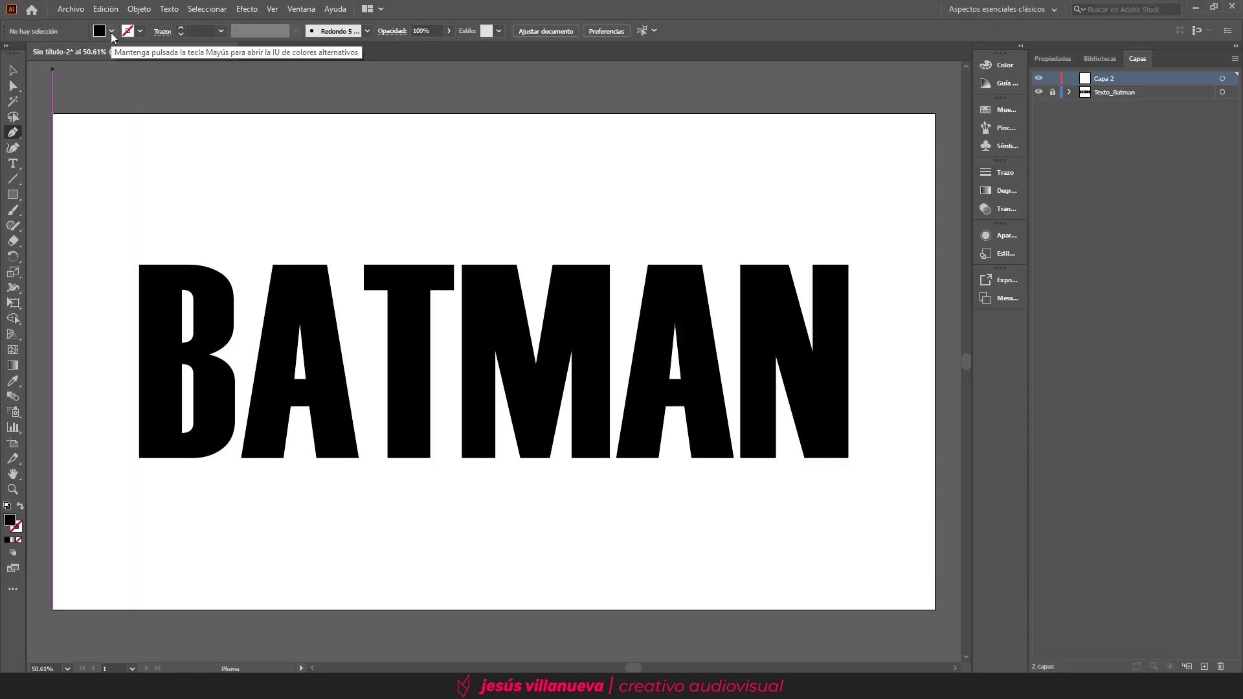
left_click(111, 31)
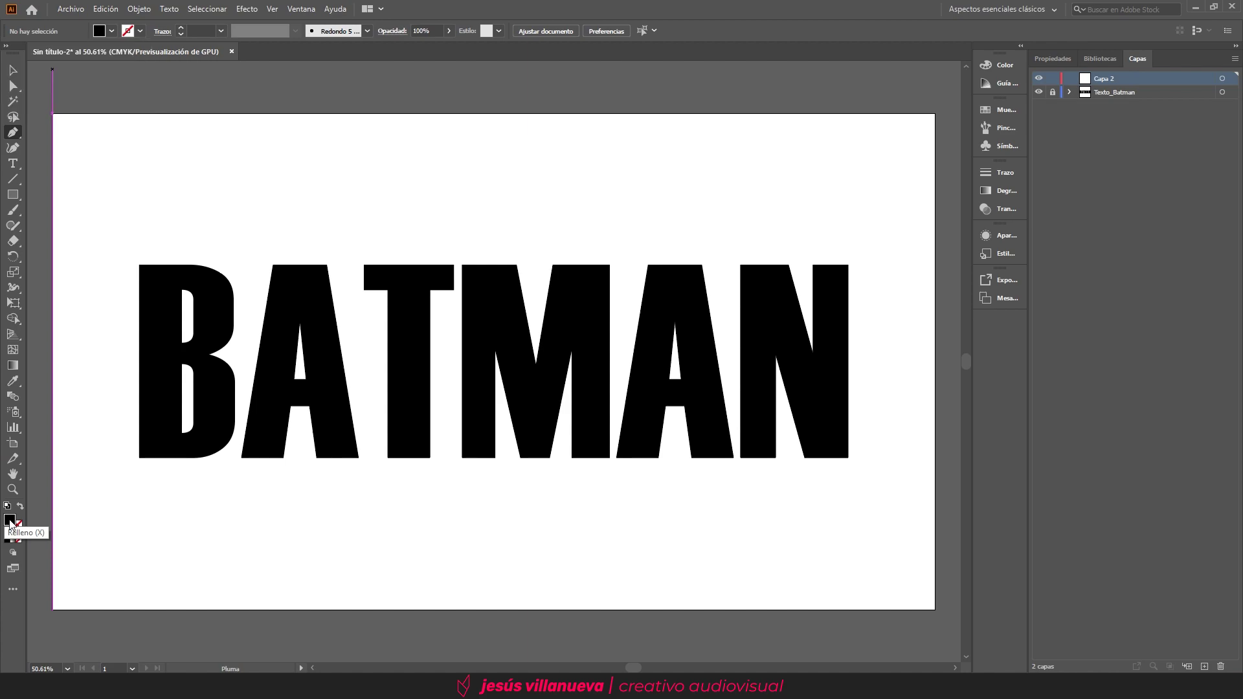
double_click(10, 521)
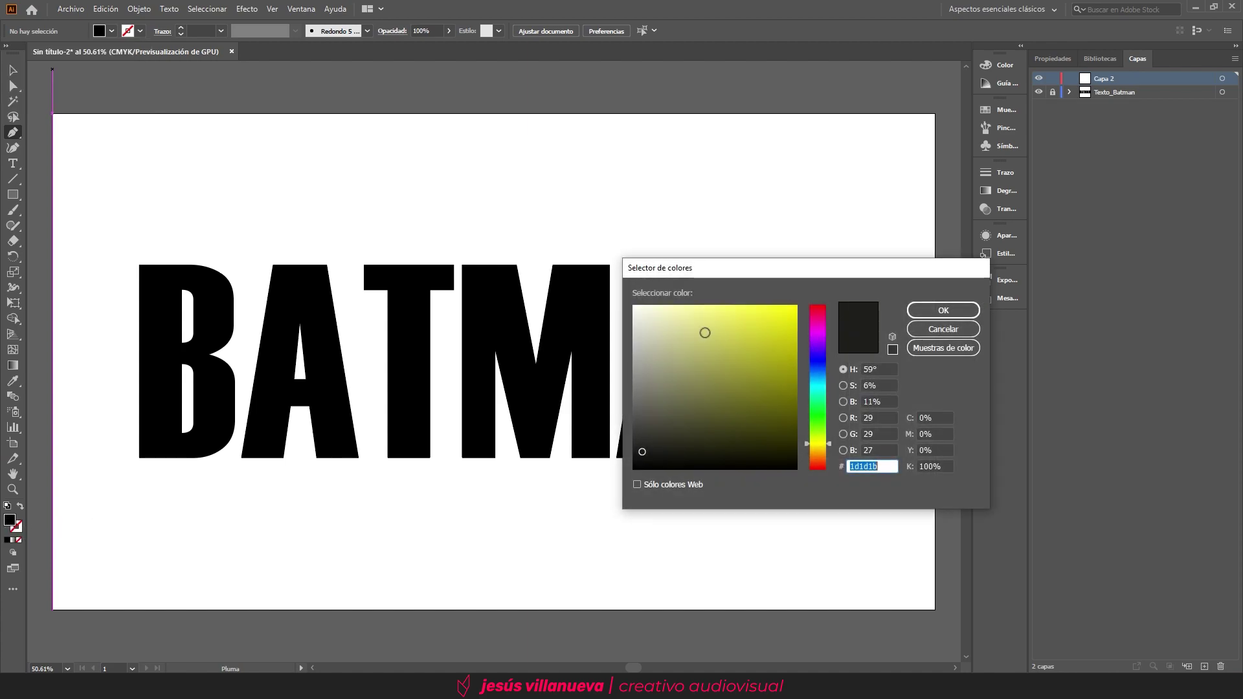
type("ff4390")
left_click_drag(818, 316, 818, 305)
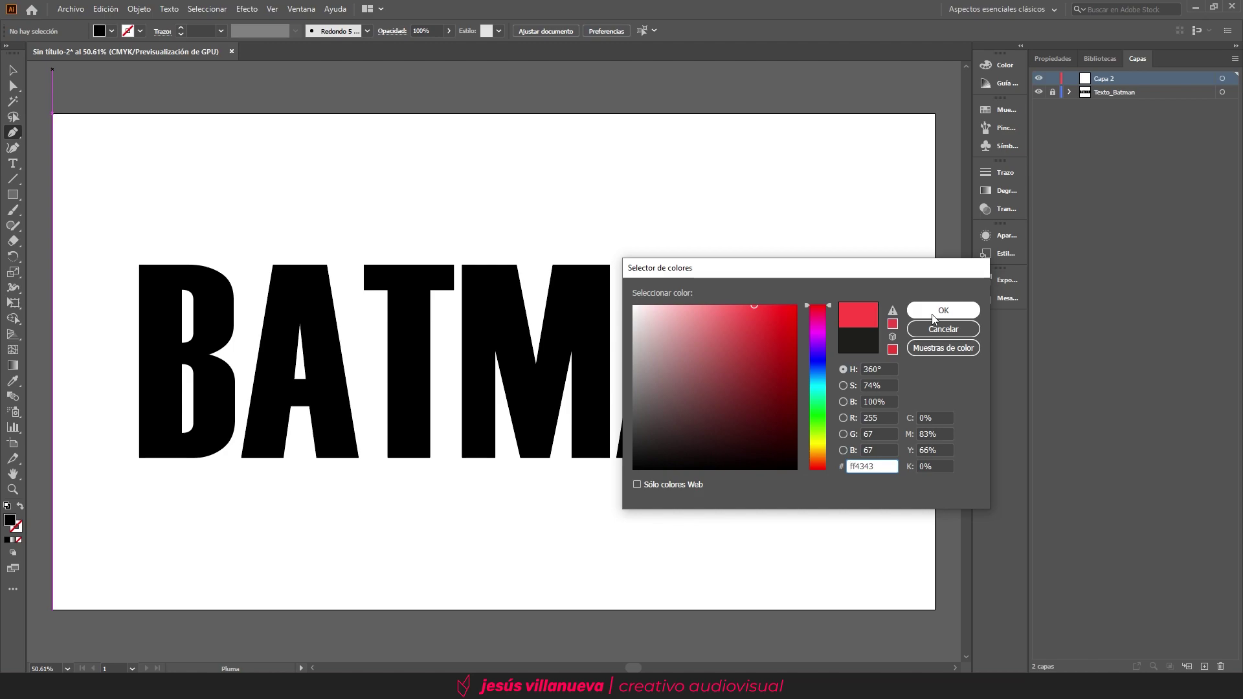
left_click(934, 317)
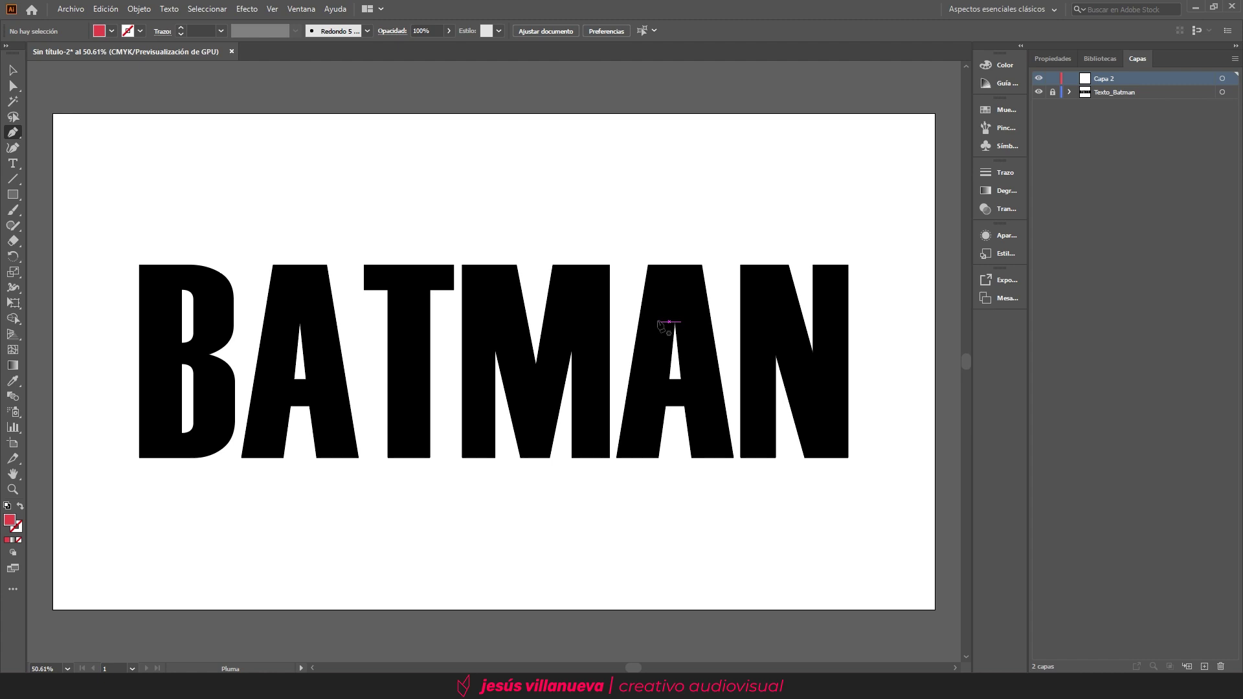
- Draw a closed red shape along the second A's left slanted edge, extending straight up to the artboard's upper edge, and deselect it
left_click(615, 458)
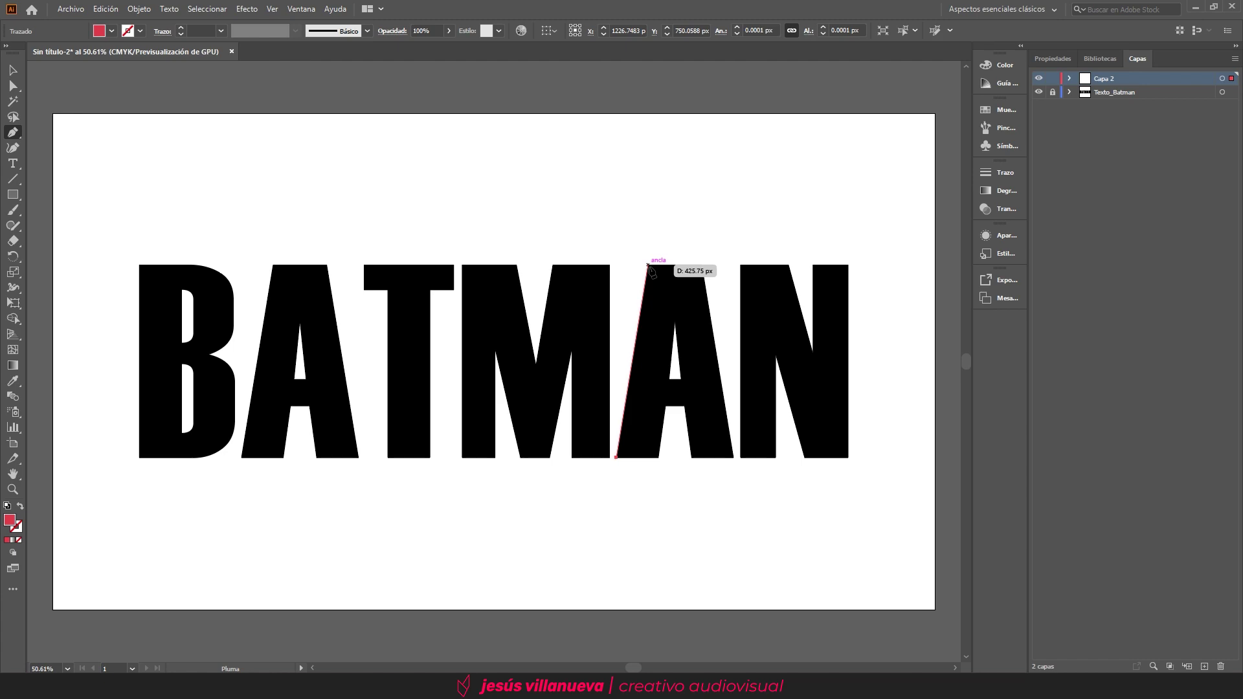
left_click(647, 265)
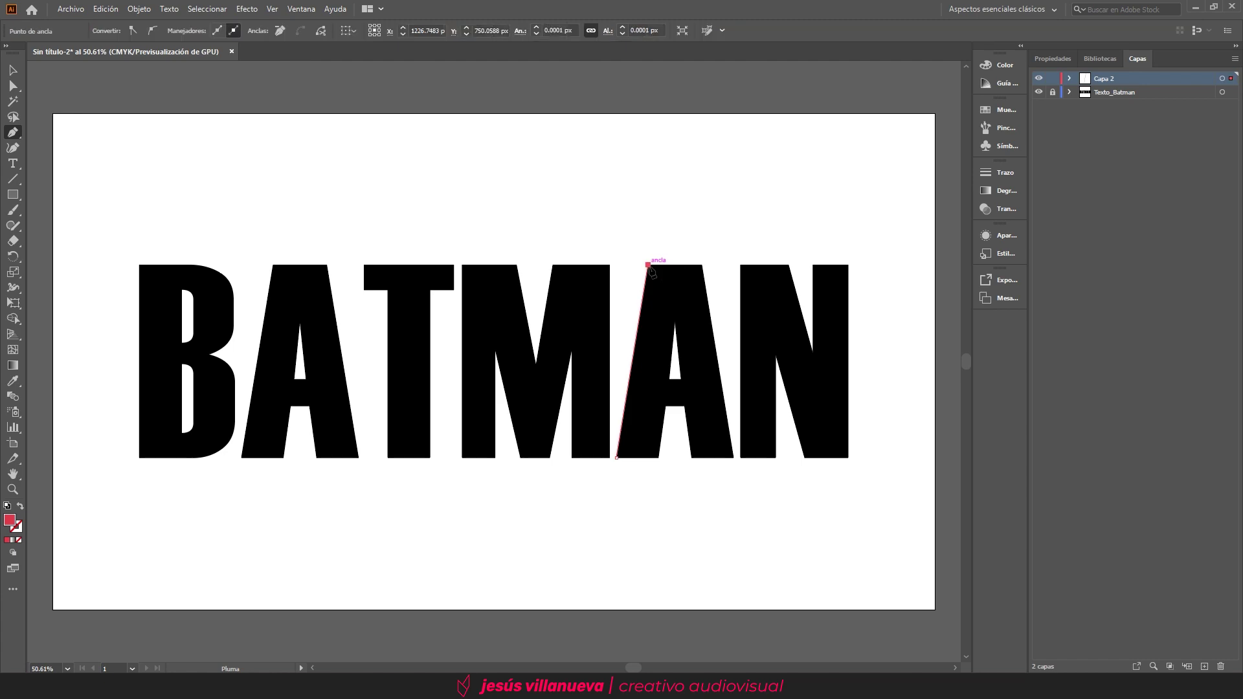
left_click(648, 114)
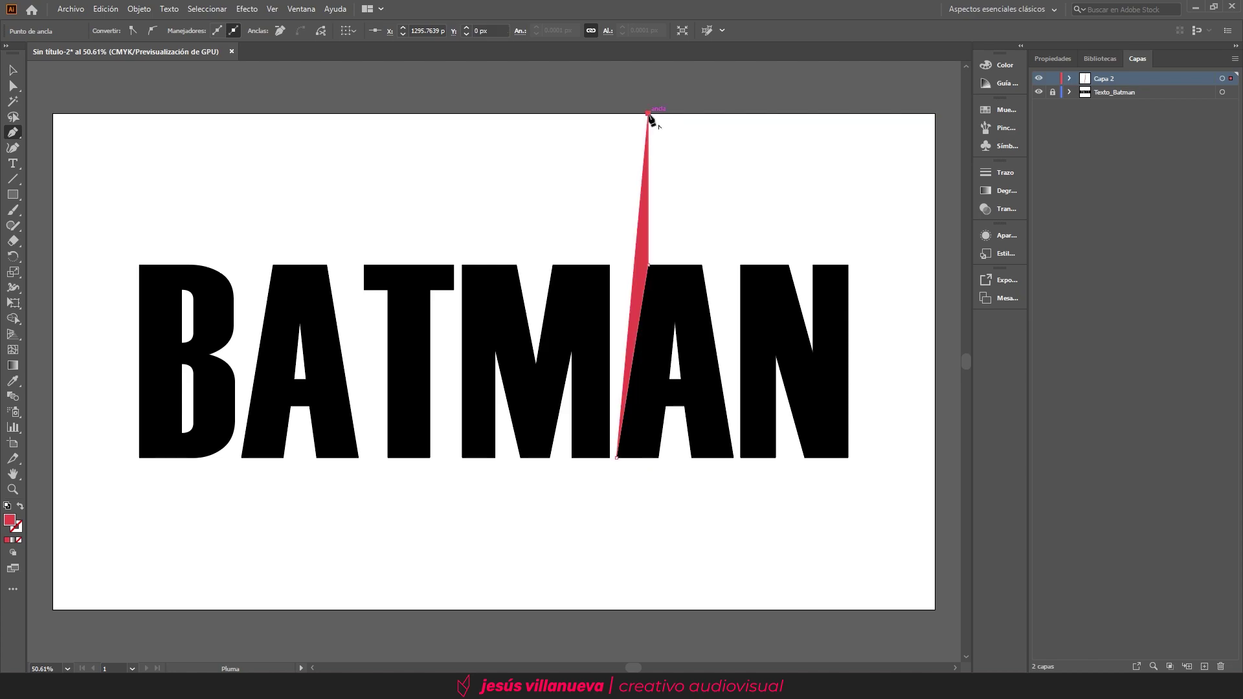
left_click(617, 115)
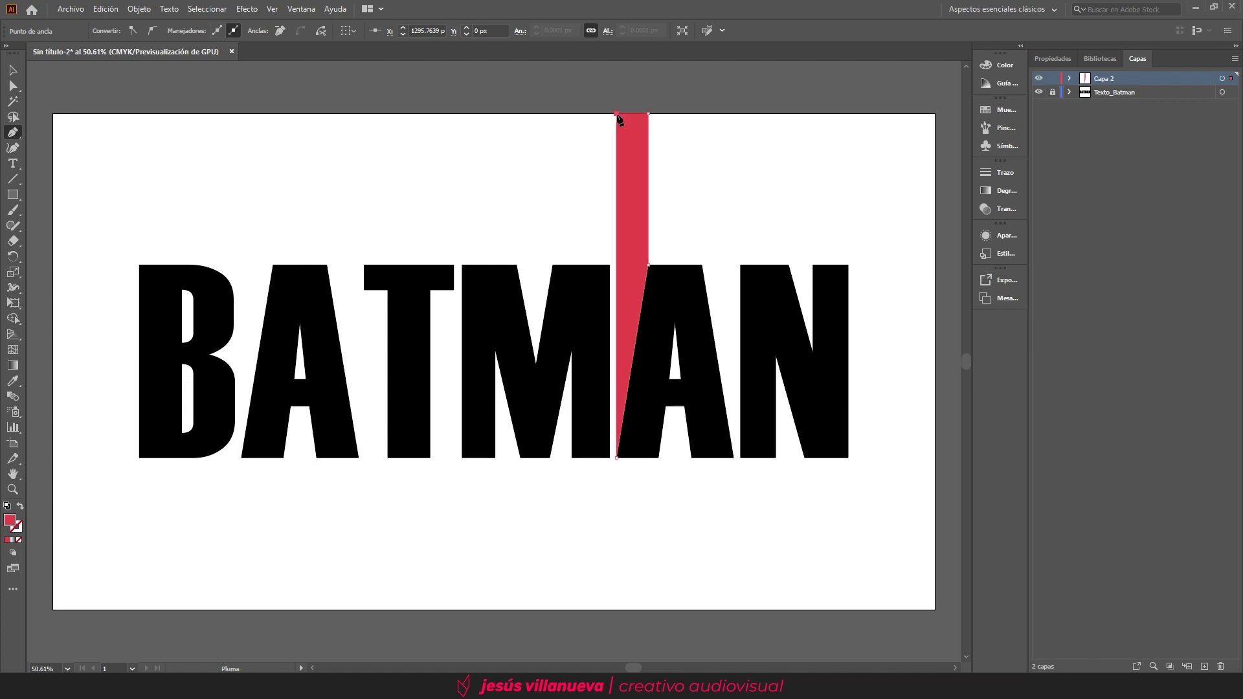
left_click(617, 458)
left_click(641, 494, "ctrl")
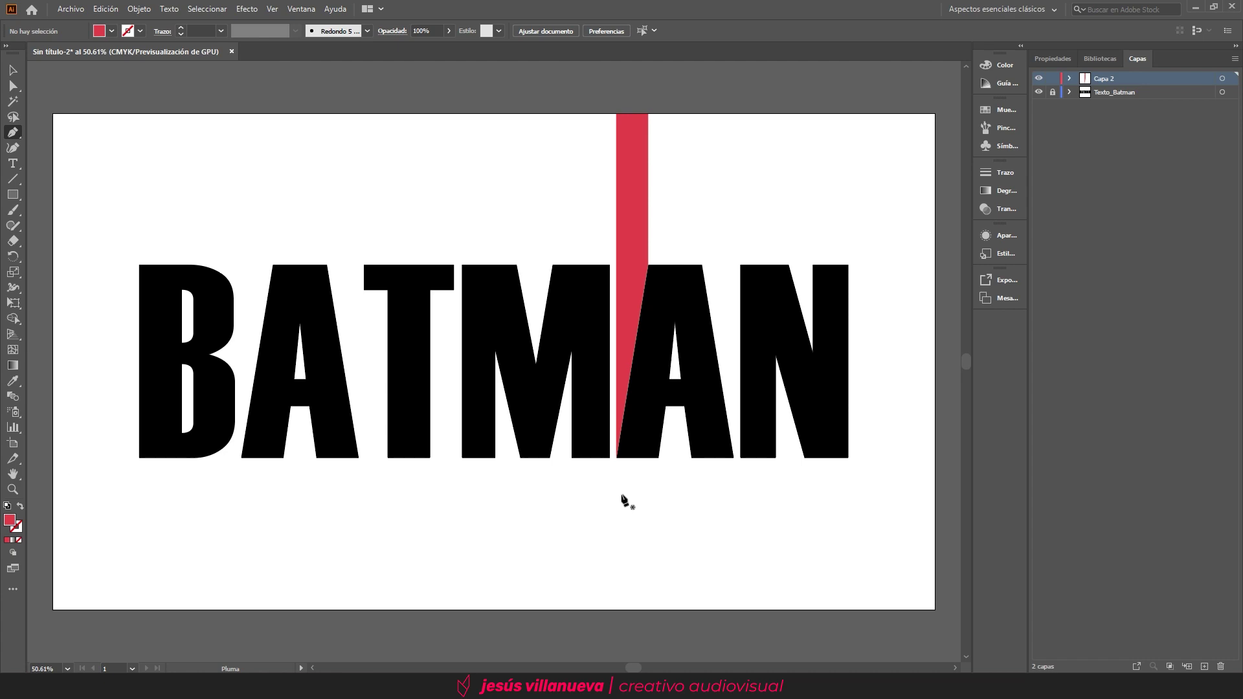
key("ctrl")
- Draw a closed red shape along the second A's right slanted edge, extending straight up to the artboard's upper edge
left_click(734, 458)
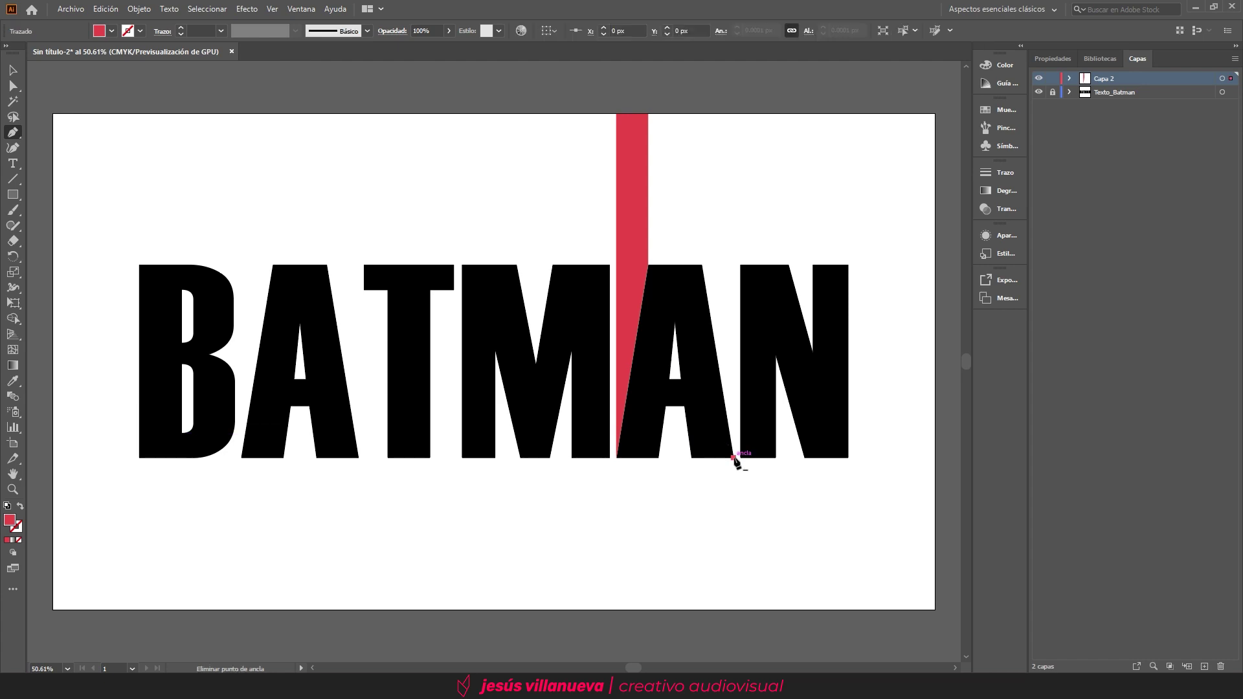
left_click(702, 265)
left_click(702, 114)
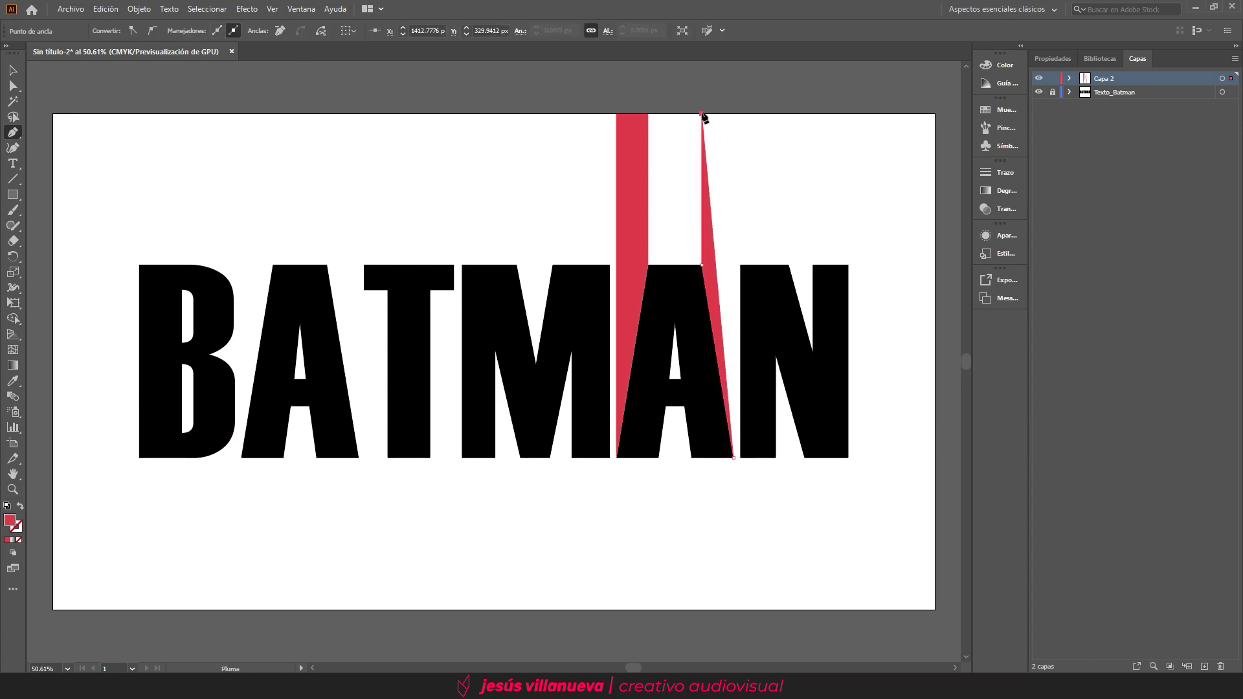
left_click(733, 114)
left_click(733, 458)
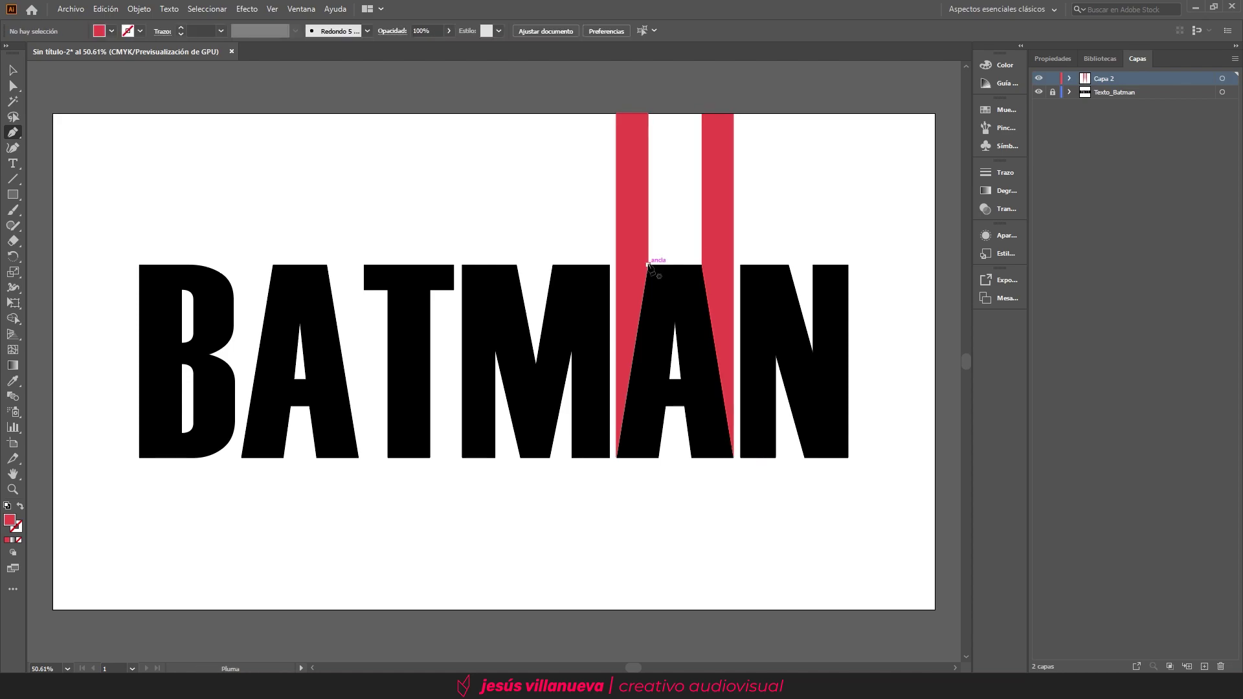
- Fill the gap above the second A's flat apex with a red rectangle reaching the artboard's upper edge
left_click(648, 265)
left_click(648, 114)
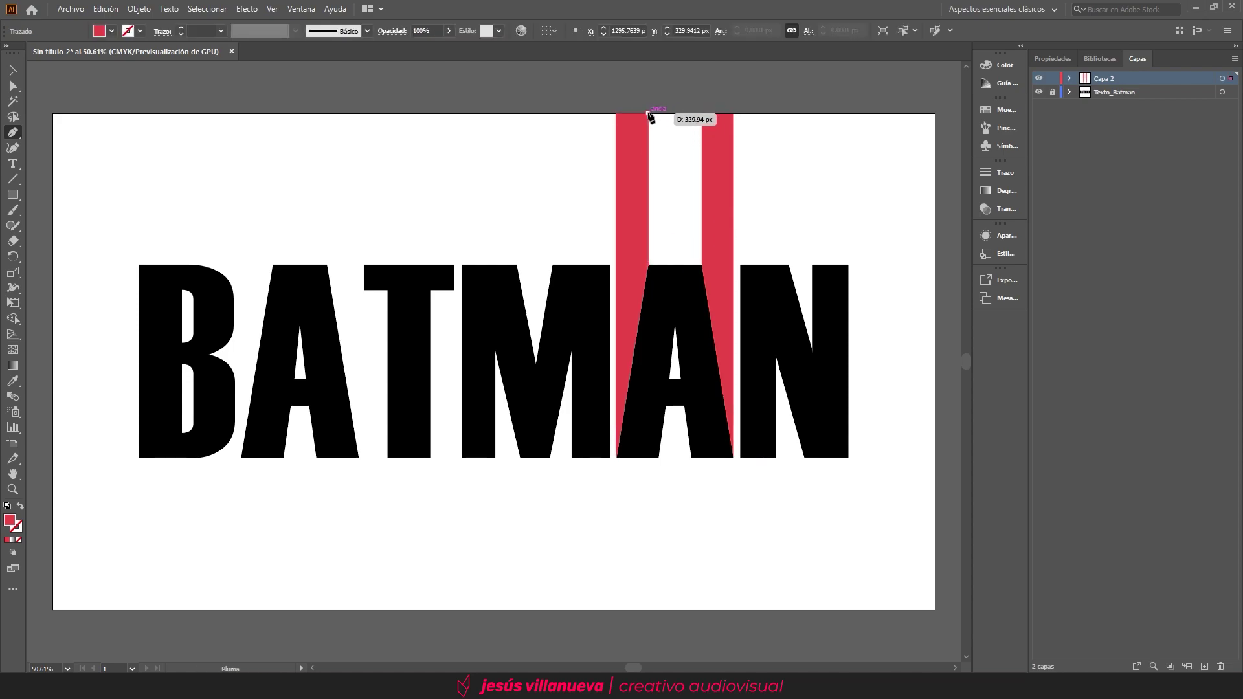
left_click(701, 114)
left_click(702, 265)
left_click(648, 265)
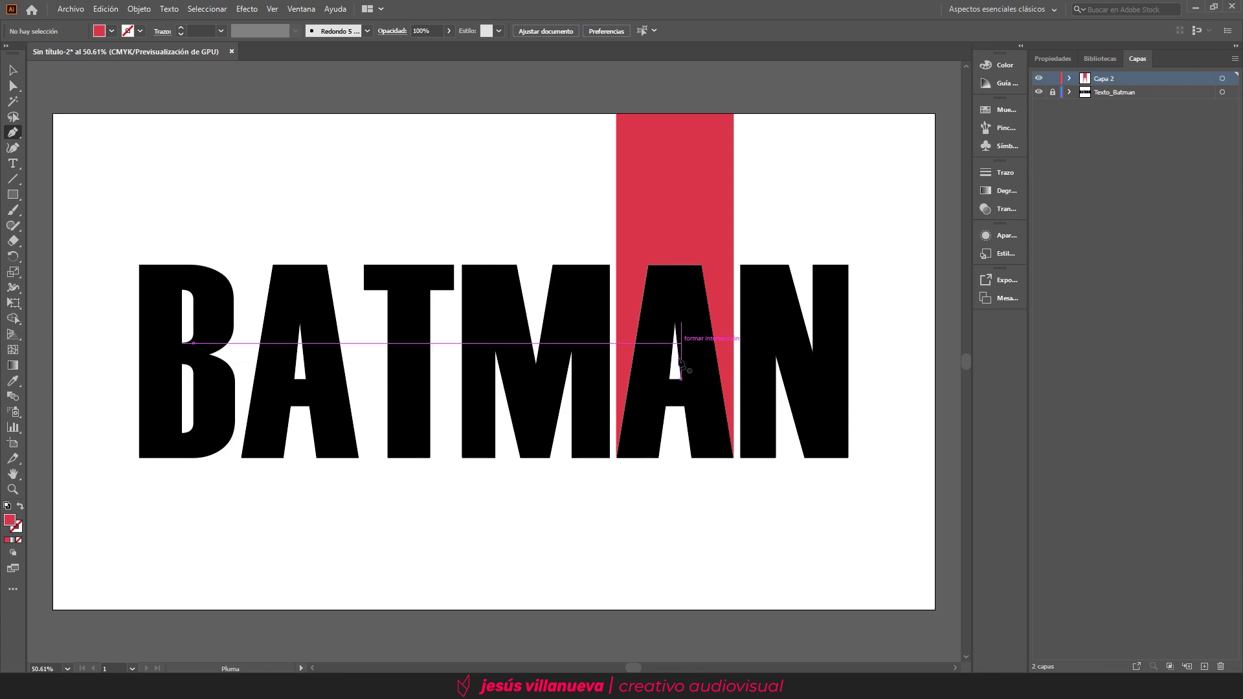
- Trace the enclosed triangular opening of the second A as a closed red shape
left_click(682, 379)
left_click(674, 316)
left_click(671, 379)
left_click(682, 379)
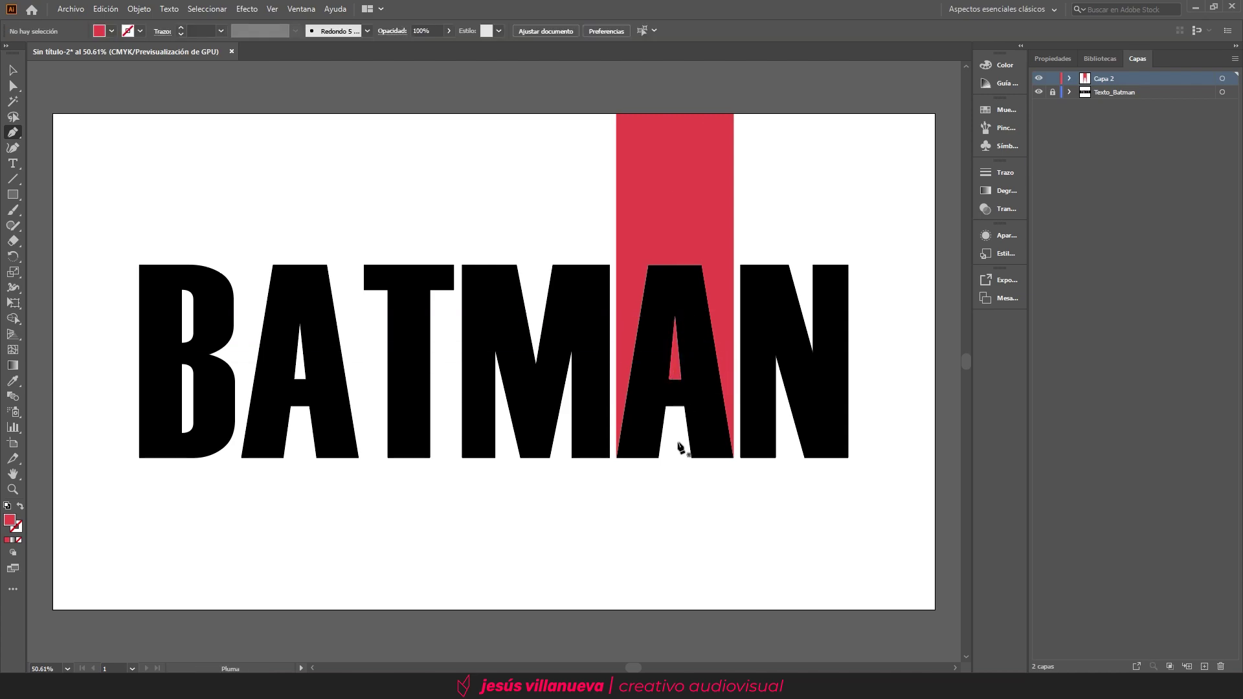
- Draw a red shape filling the space between the second A's legs and extending below its right leg to the artboard's lower edge
left_click(658, 457)
left_click(666, 405)
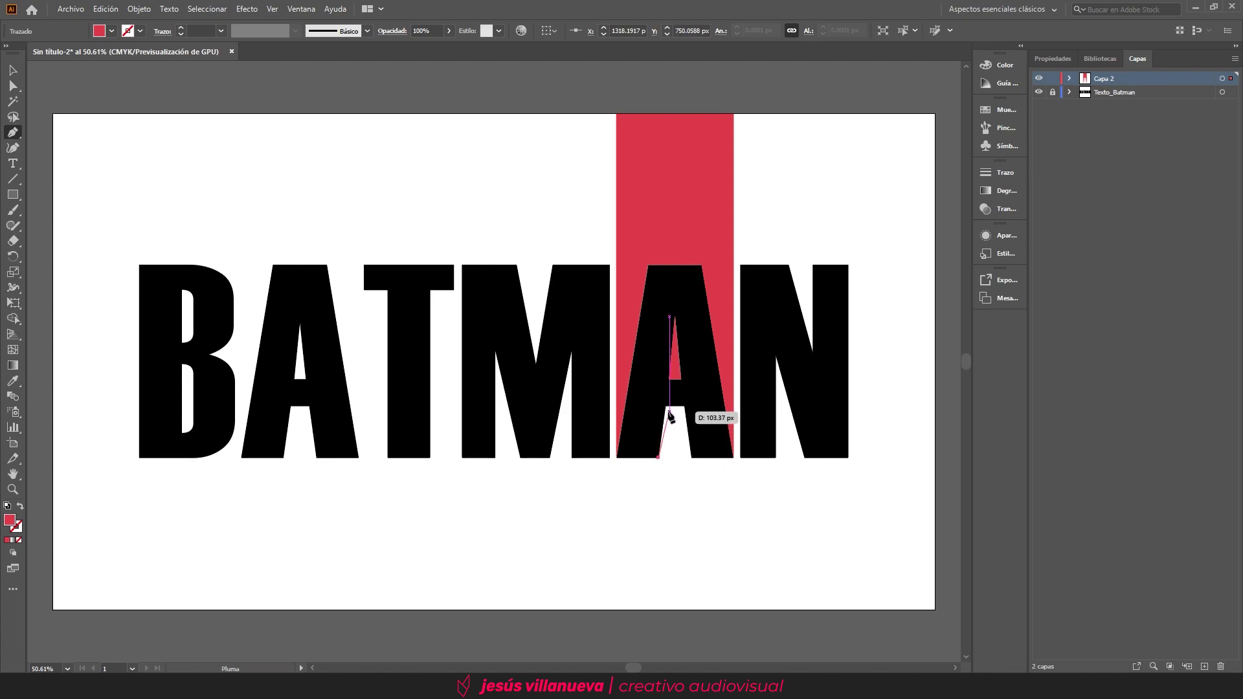
left_click(684, 406)
left_click(693, 458)
left_click(734, 457)
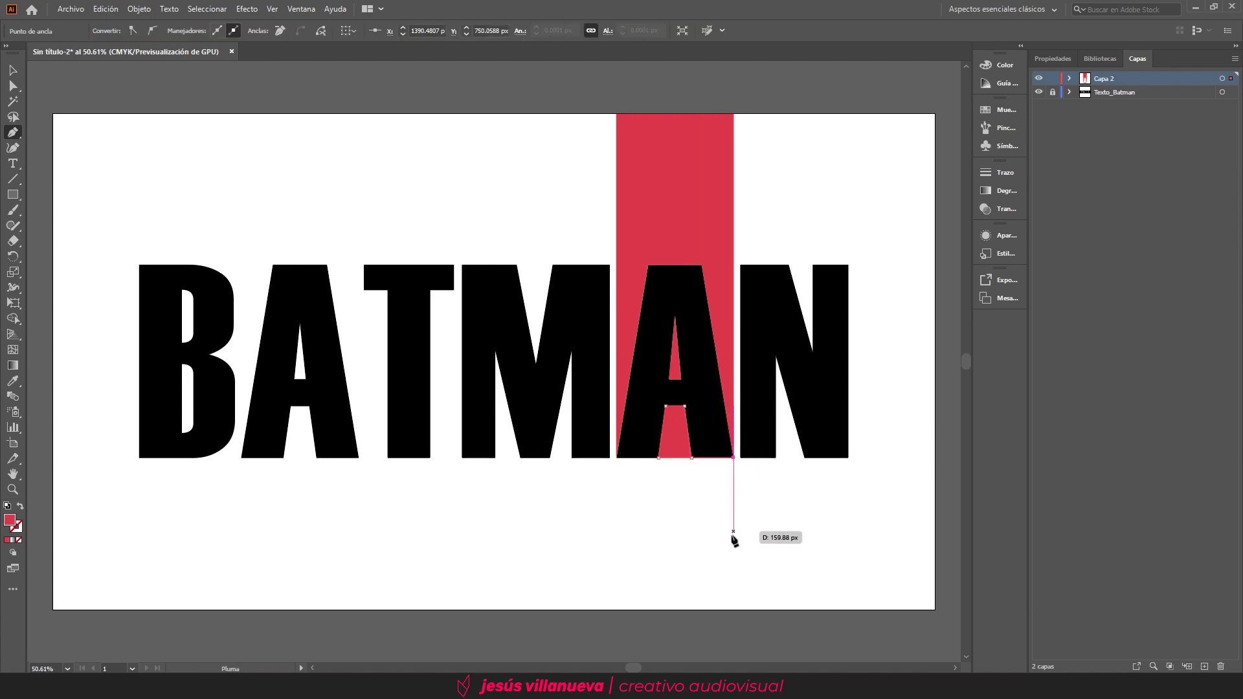
left_click(733, 608)
left_click(658, 609)
left_click(658, 457)
left_click(627, 520, "ctrl")
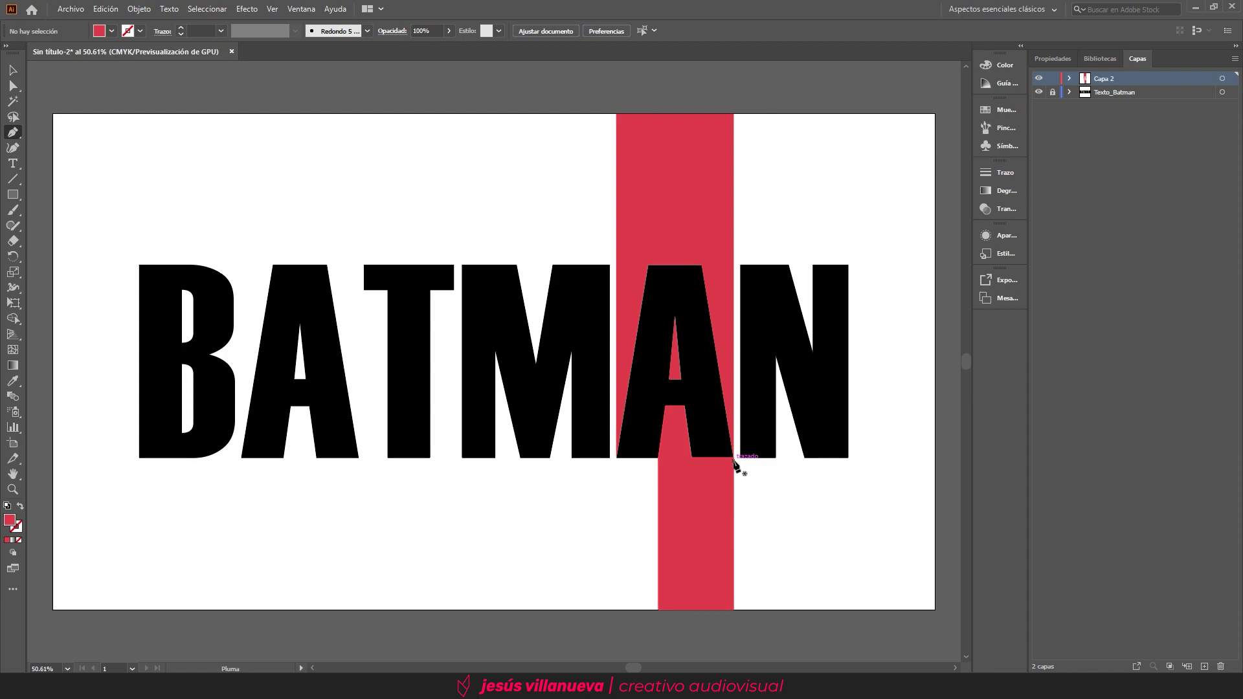
- Draw a red shape through the N's lower notch and the gap between A and N, down to the artboard's lower edge
left_click(805, 457)
left_click(775, 355)
left_click(776, 458)
left_click(740, 458)
left_click(740, 265)
left_click(734, 265)
left_click(734, 610)
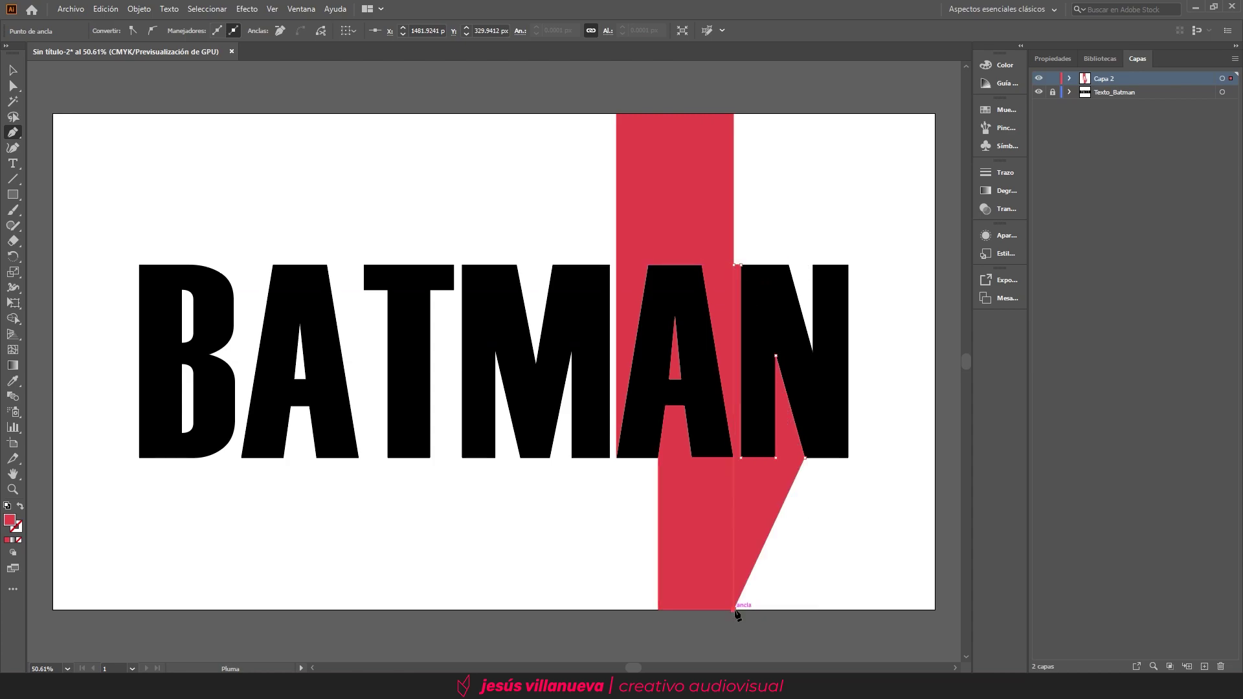
left_click(805, 610)
left_click(805, 457)
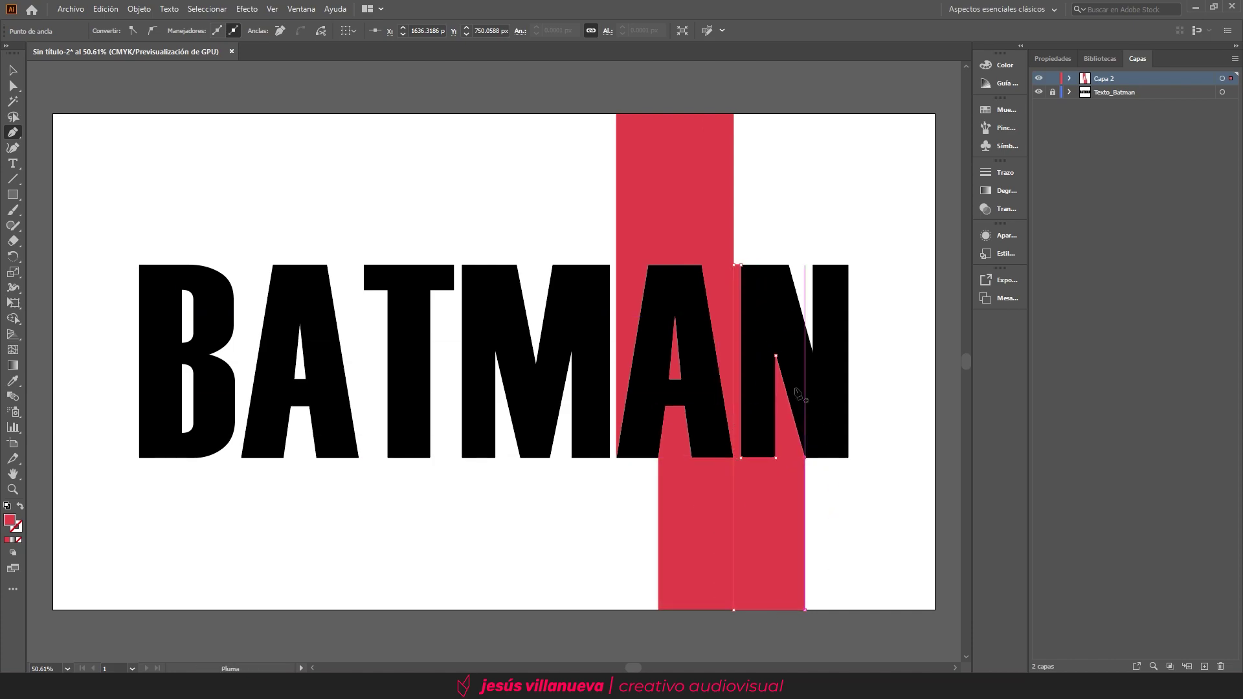
- Fill the areas below the N's right part and to its right with red shapes reaching the artboard's edges
left_click(805, 458)
left_click(935, 458)
left_click(935, 610)
left_click(804, 609)
left_click(848, 114)
left_click(935, 114)
left_click(935, 458)
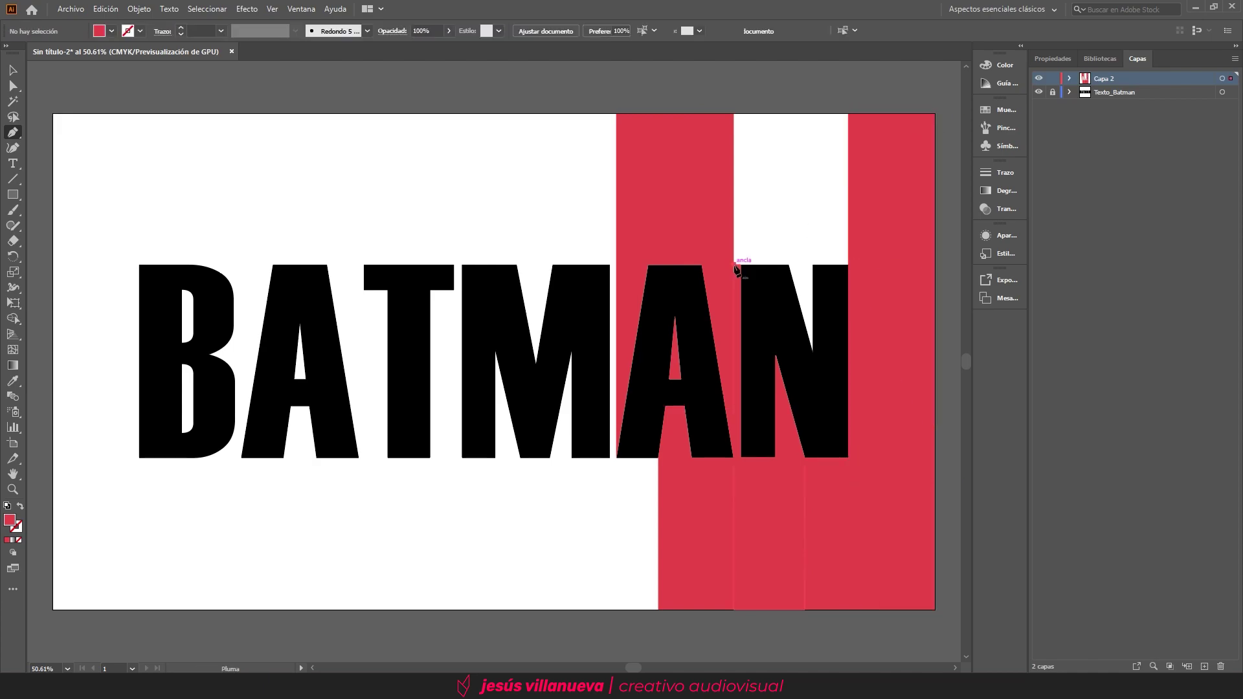
- Draw a red shape above the M that follows its upper V-shaped notch and reaches the artboard's upper edge
left_click(562, 501, "ctrl")
left_click(516, 264)
left_click(537, 365)
left_click(552, 264)
left_click(617, 114)
left_click(462, 114)
- Draw a closed red shape below the M that follows its left inner notch and reaches the artboard's lower edge
left_click(463, 457)
left_click(496, 458)
left_click(495, 349)
left_click(520, 458)
left_click(550, 458)
left_click(549, 610)
left_click(463, 610)
left_click(462, 457)
- Trace a red shape filling the gap between the T's stem and the M, down to the artboard's lower edge
left_click(439, 380, "ctrl")
left_click(430, 458)
left_click(430, 290)
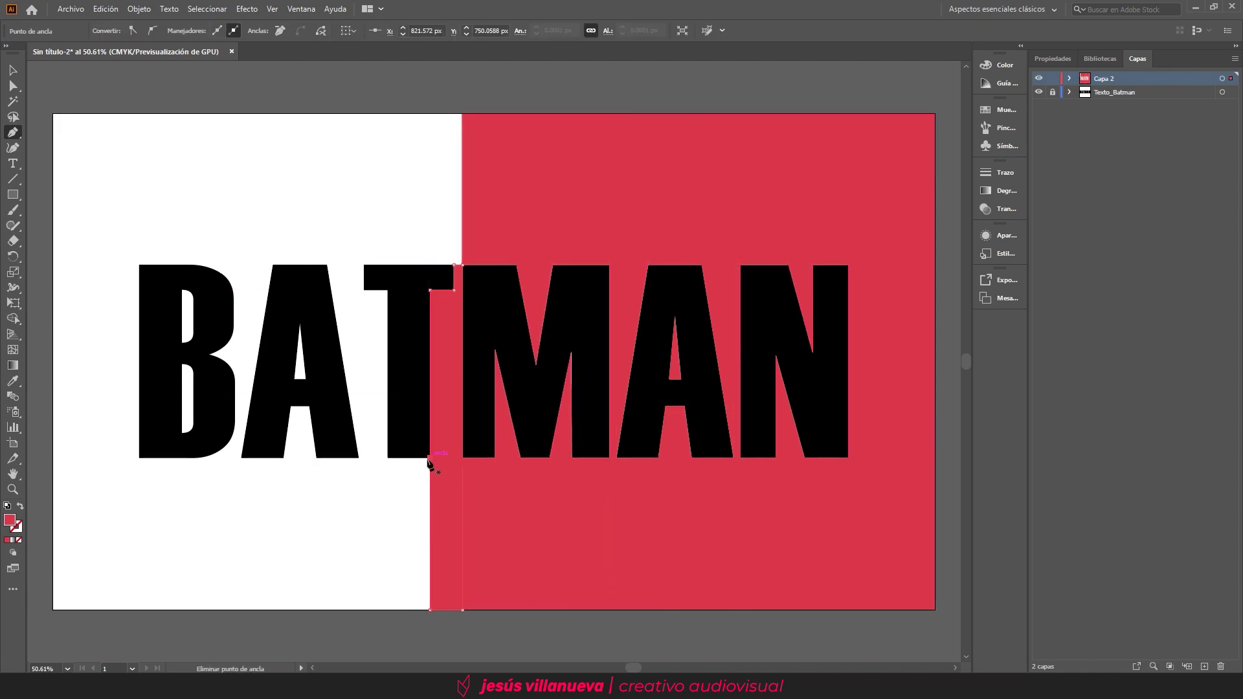
- Draw red shapes along the first A's right edge and above the A and T up to the artboard's upper edge, undoing misplaced points
left_click(359, 458)
left_click(327, 264)
left_click(272, 265)
left_click(272, 114)
left_click(359, 114)
left_click(358, 457)
key("ctrl+z")
key("ctrl+z")
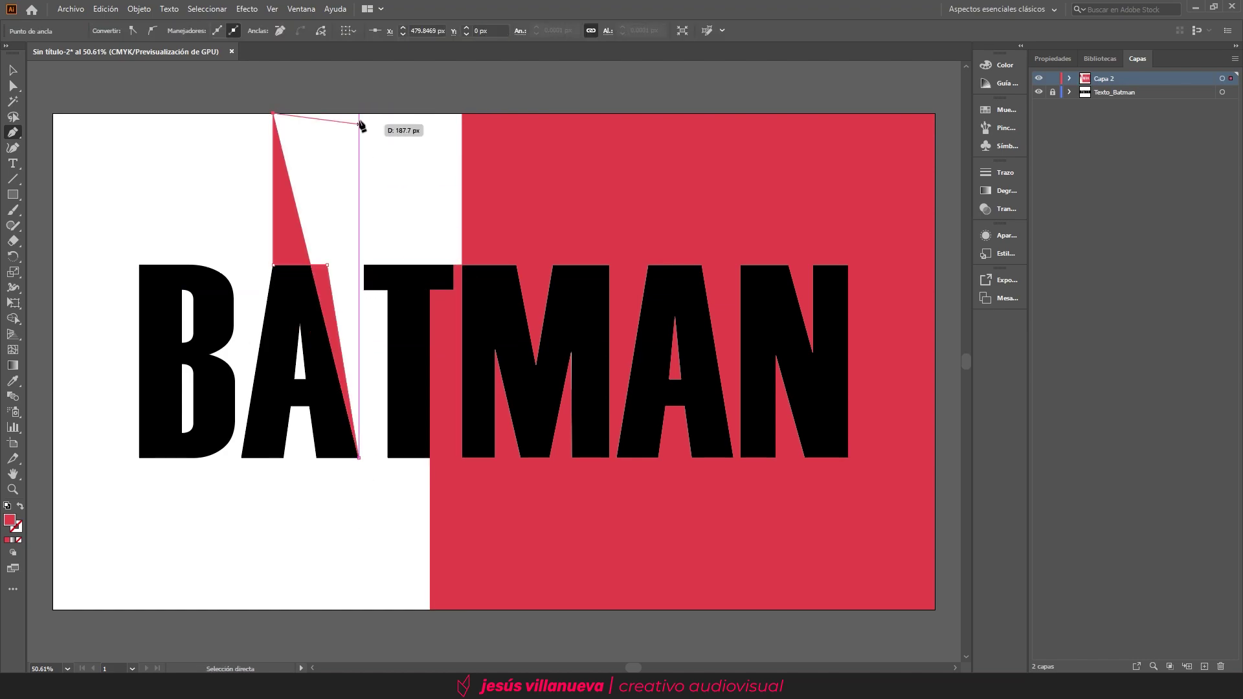
left_click(358, 114)
left_click(462, 114)
left_click(462, 265)
- Fill the gap between the first A and the T's stem, and the area below the T, with red
left_click(359, 290)
left_click(387, 290)
left_click(387, 458)
left_click(430, 457)
left_click(430, 610)
left_click(358, 610)
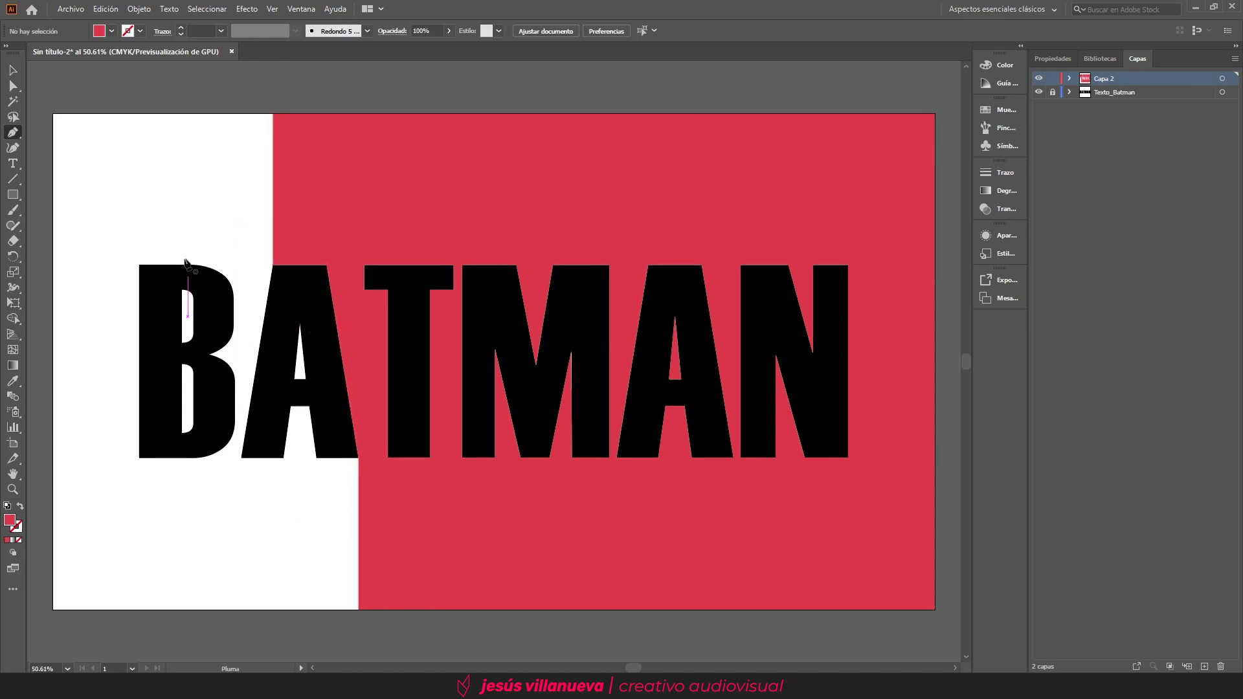
- Draw red shapes filling the area left of the B and the area below the B and first A's left leg
left_click(284, 458)
left_click(283, 610)
left_click(53, 610)
left_click(52, 458)
left_click(139, 458)
left_click(139, 265)
left_click(53, 265)
left_click(53, 458)
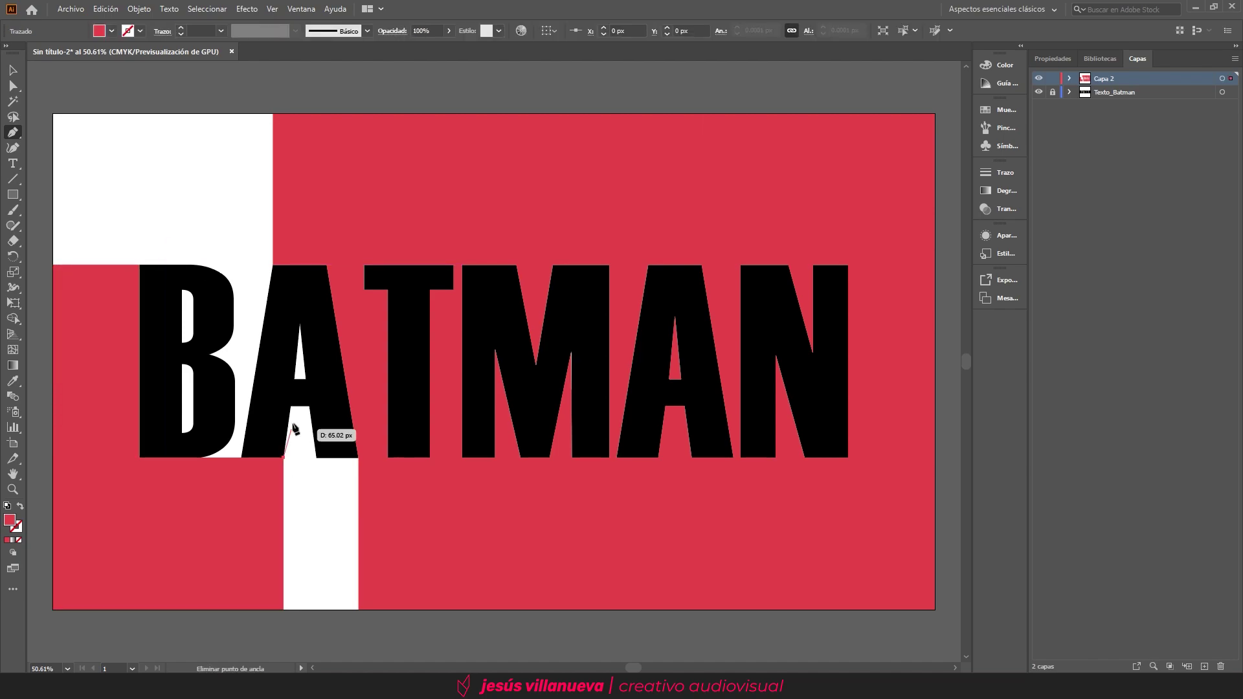
- Trace the first A's enclosed triangular opening as a closed red shape and deselect it
left_click(299, 324)
left_click(306, 379)
left_click(294, 380)
left_click(300, 324)
left_click(255, 240, "ctrl")
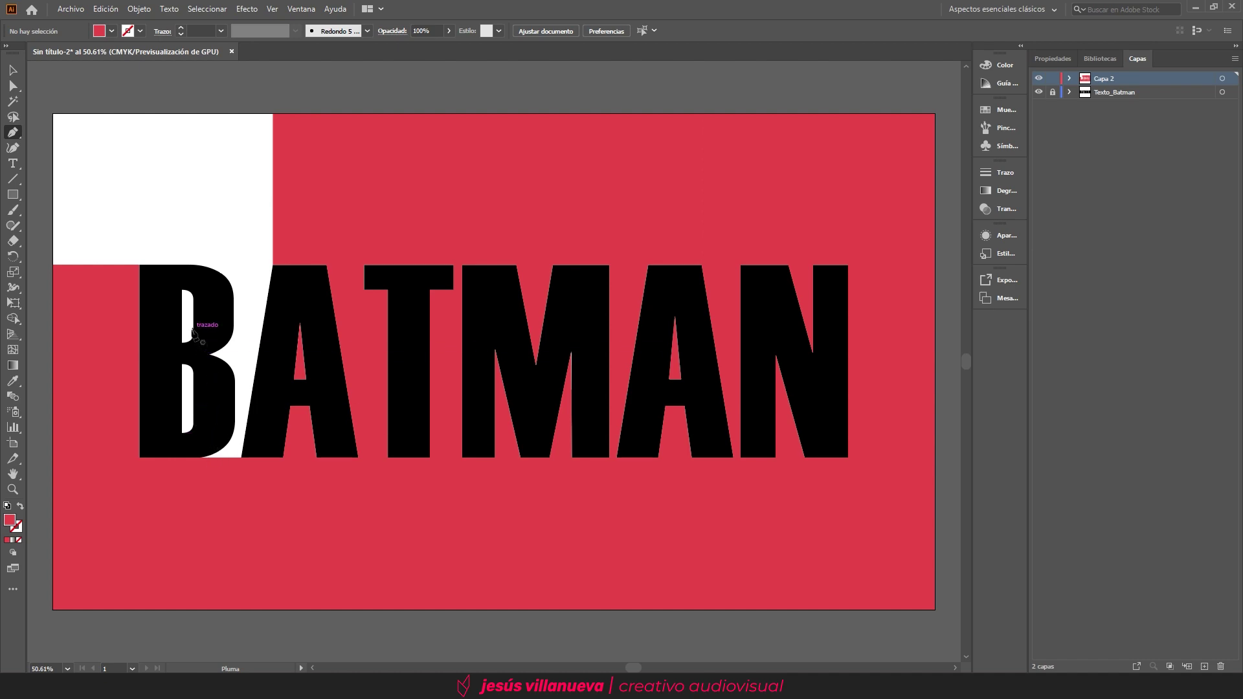
- Cover the B's right part, the gap before the A and the artboard's remaining upper-left area with one closed red shape
left_click(53, 265)
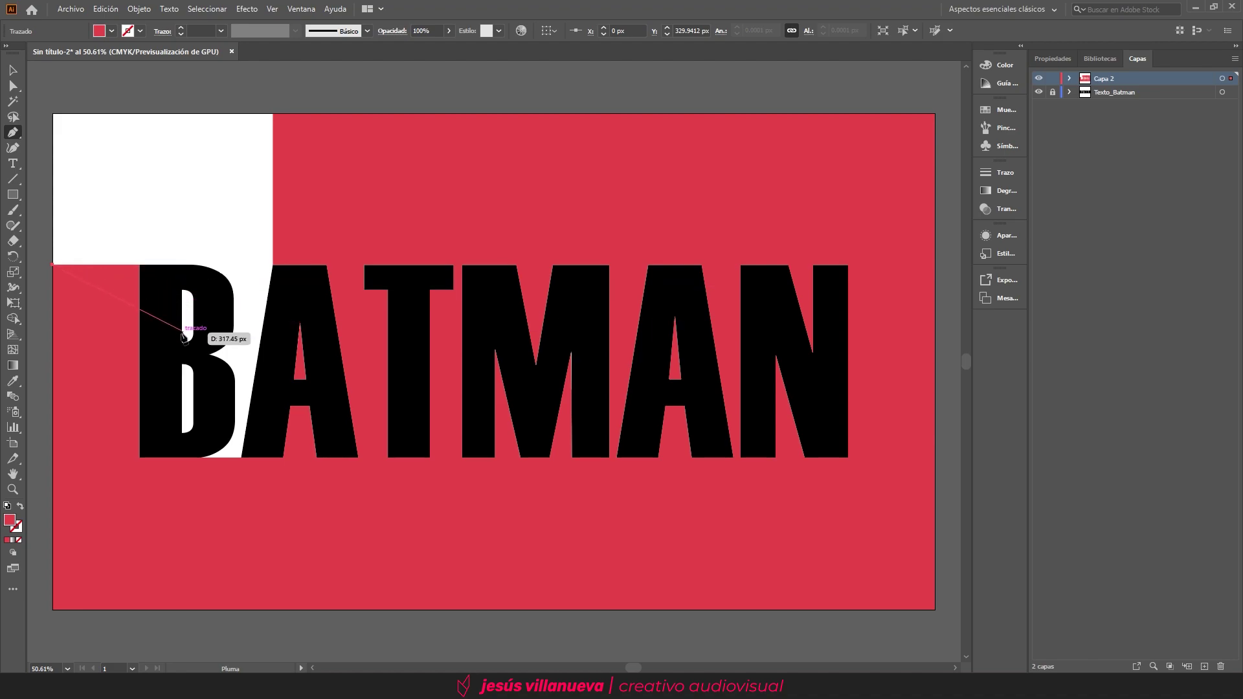
left_click(182, 266)
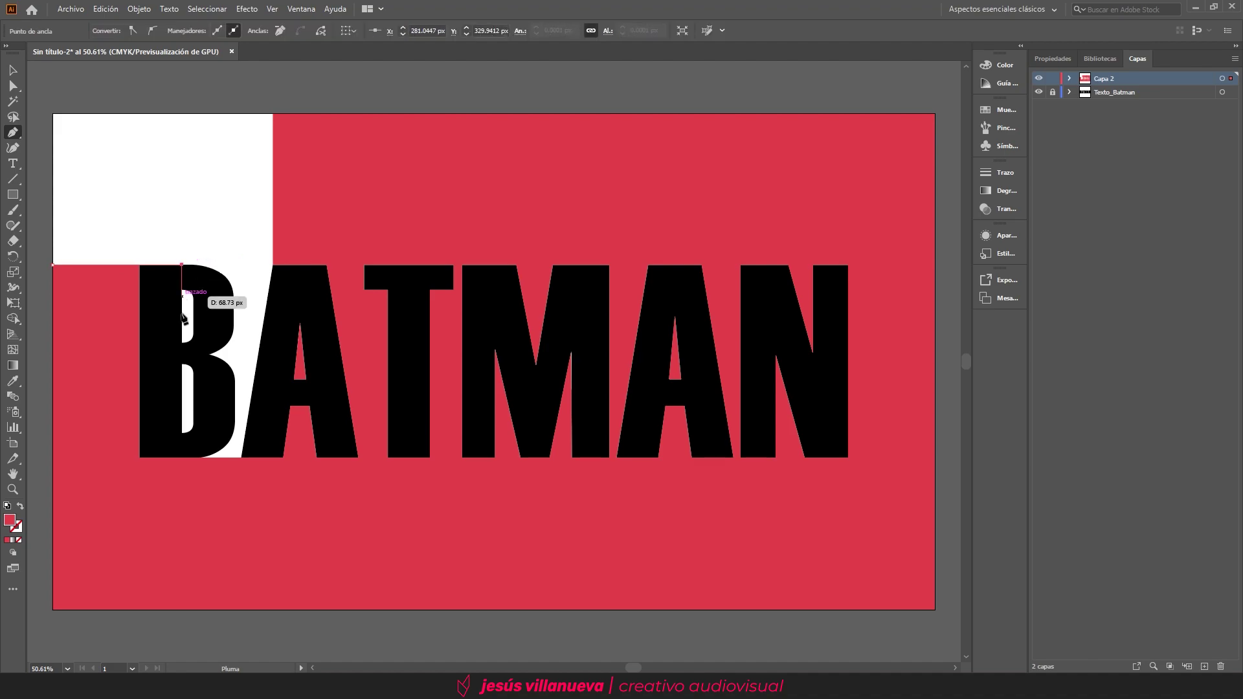
left_click(182, 458)
left_click(241, 458)
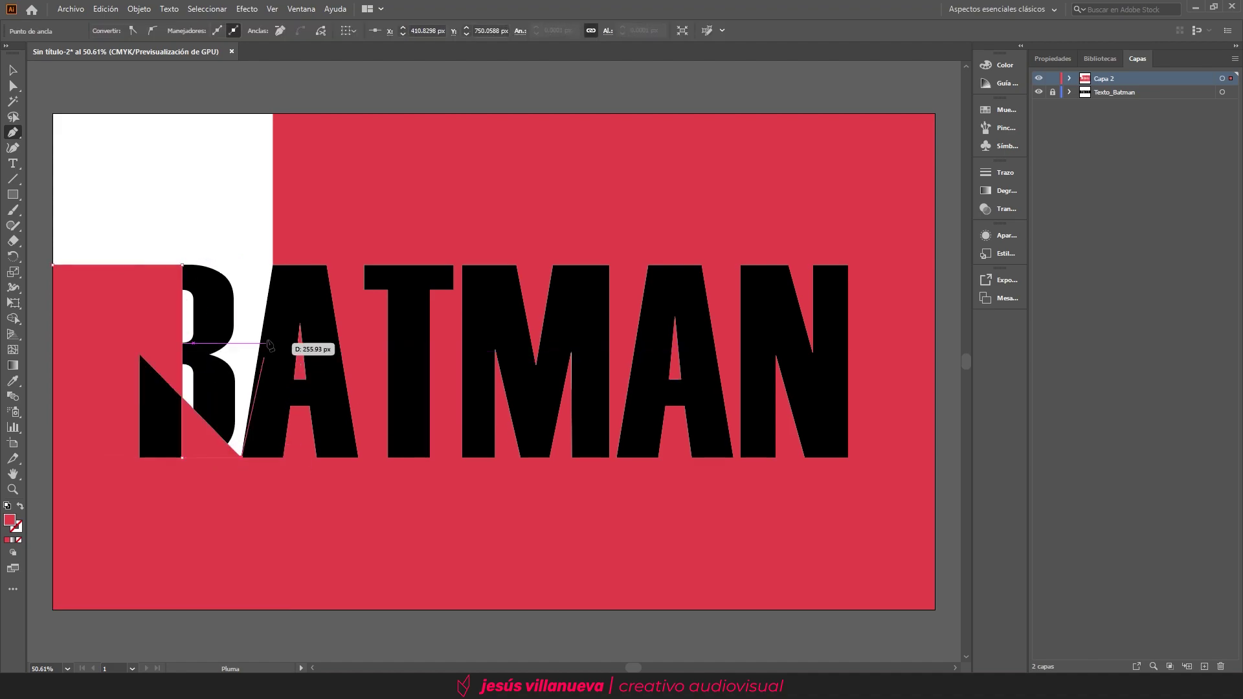
left_click(274, 266)
left_click(273, 114)
left_click(53, 114)
left_click(52, 266)
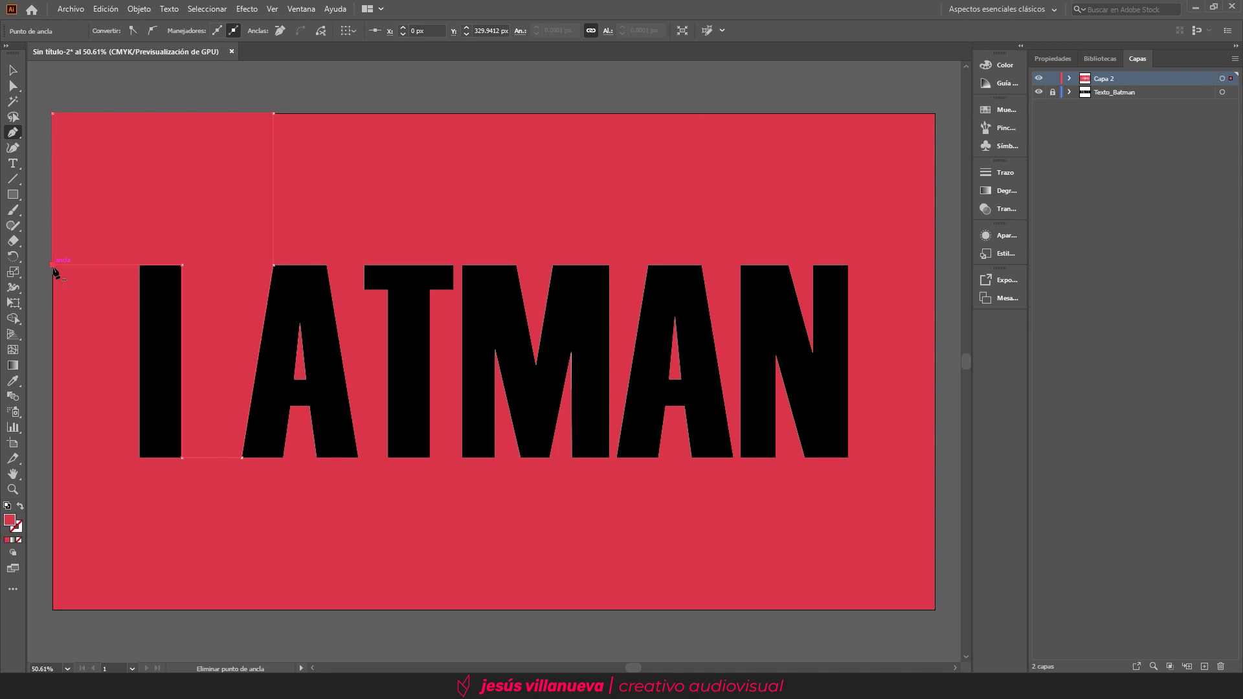
- Deselect the shapes, move the Capa 2 layer below Texto_Batman, and unlock the Texto_Batman layer
key("a")
left_click(616, 98)
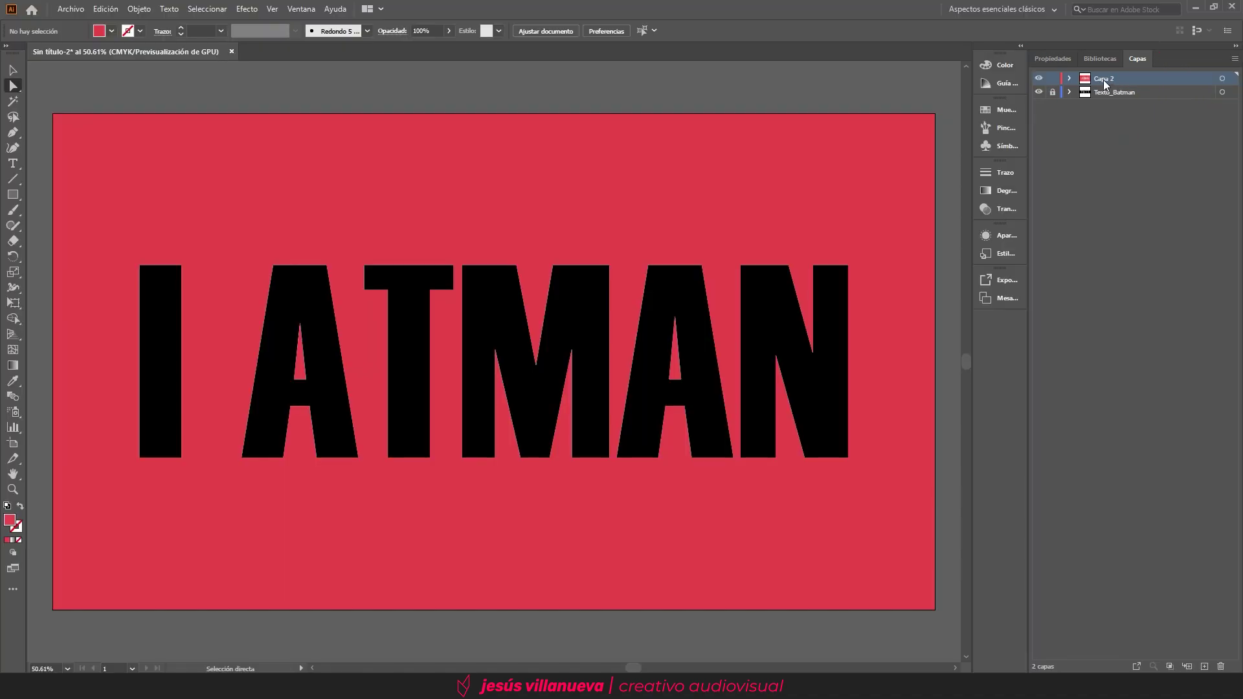
left_click_drag(1103, 79, 1105, 105)
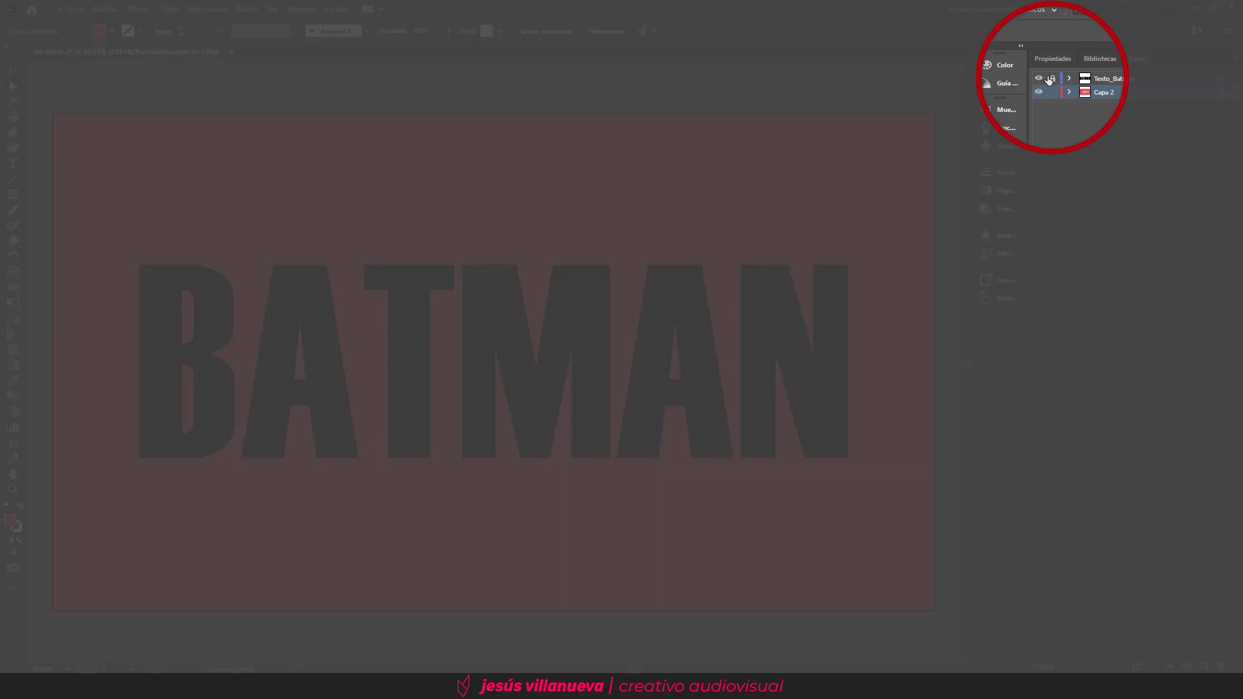
left_click(1053, 79)
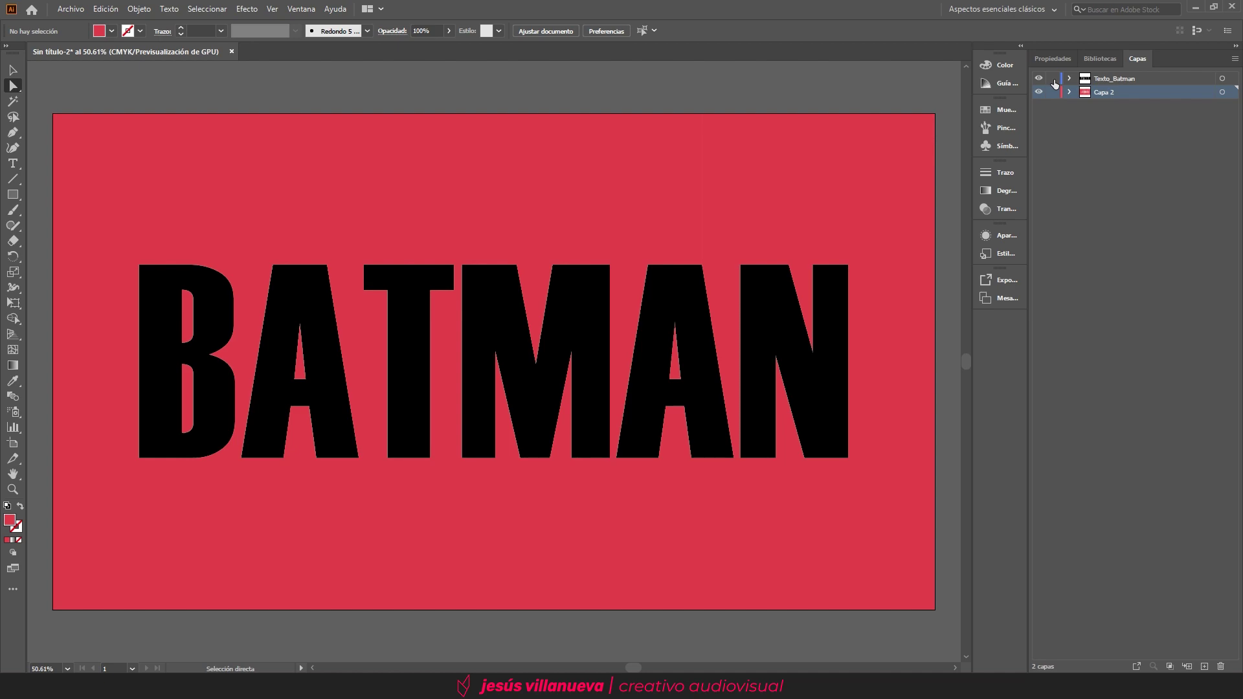
- Duplicate the Texto_Batman layer, and lock and hide the Texto_Batman copia layer
left_click(1111, 80)
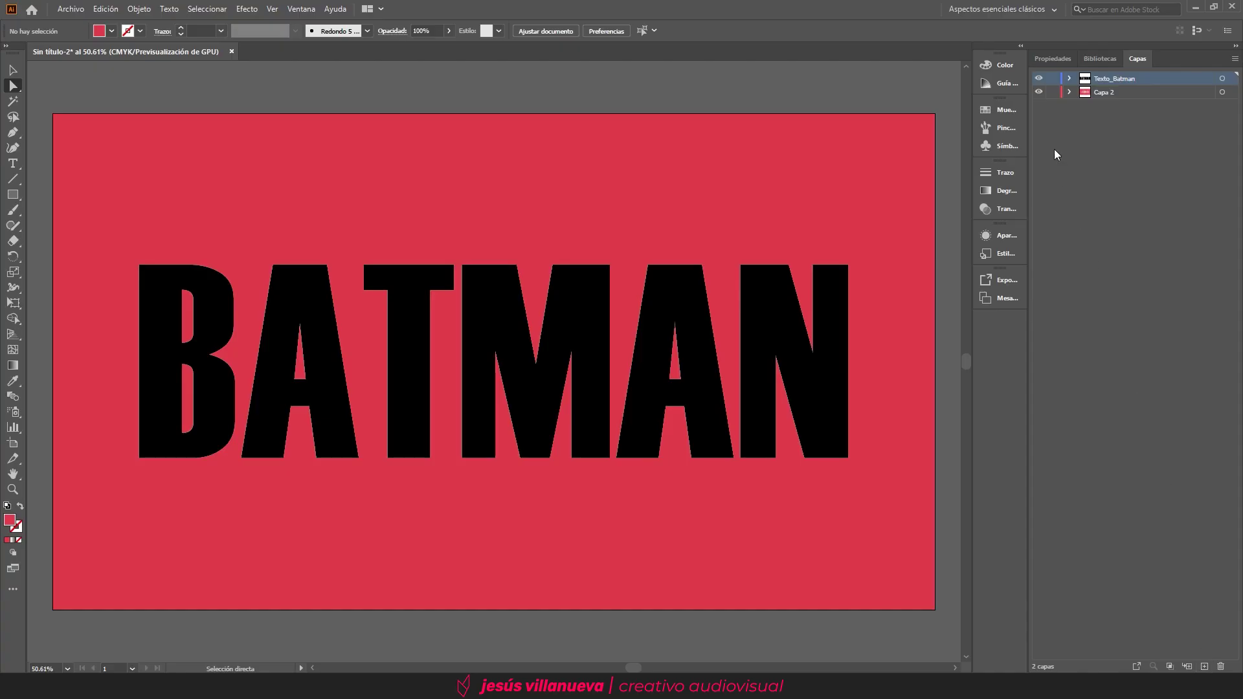
left_click_drag(1197, 657, 1204, 667)
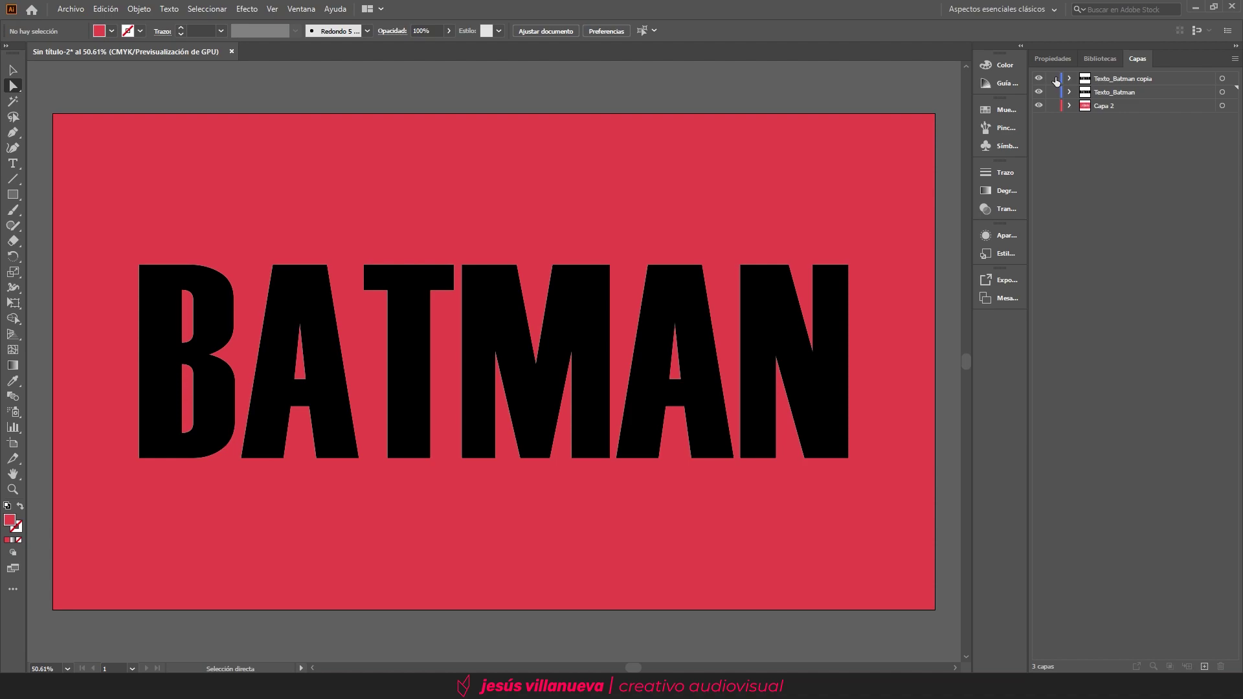
left_click(1053, 78)
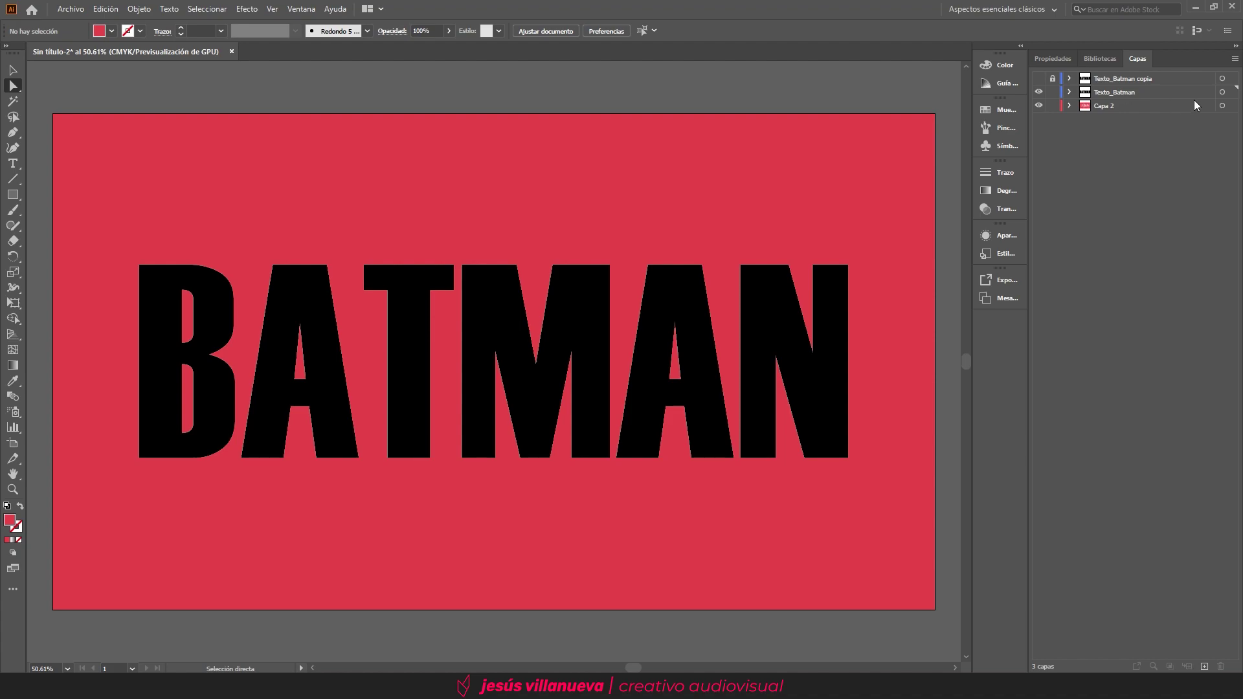
- Select all artwork on Texto_Batman and Capa 2, try a black Shape Builder fill on the area below the B, and undo it
left_click(1222, 92)
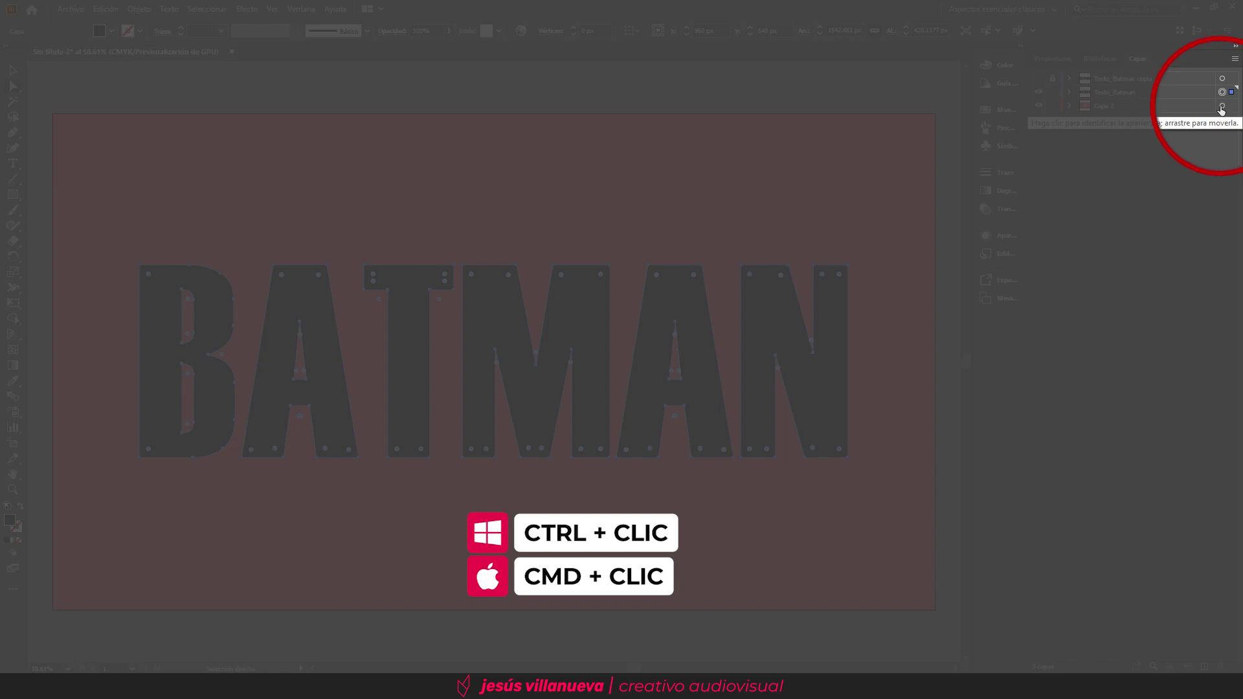
left_click(1221, 107, "ctrl")
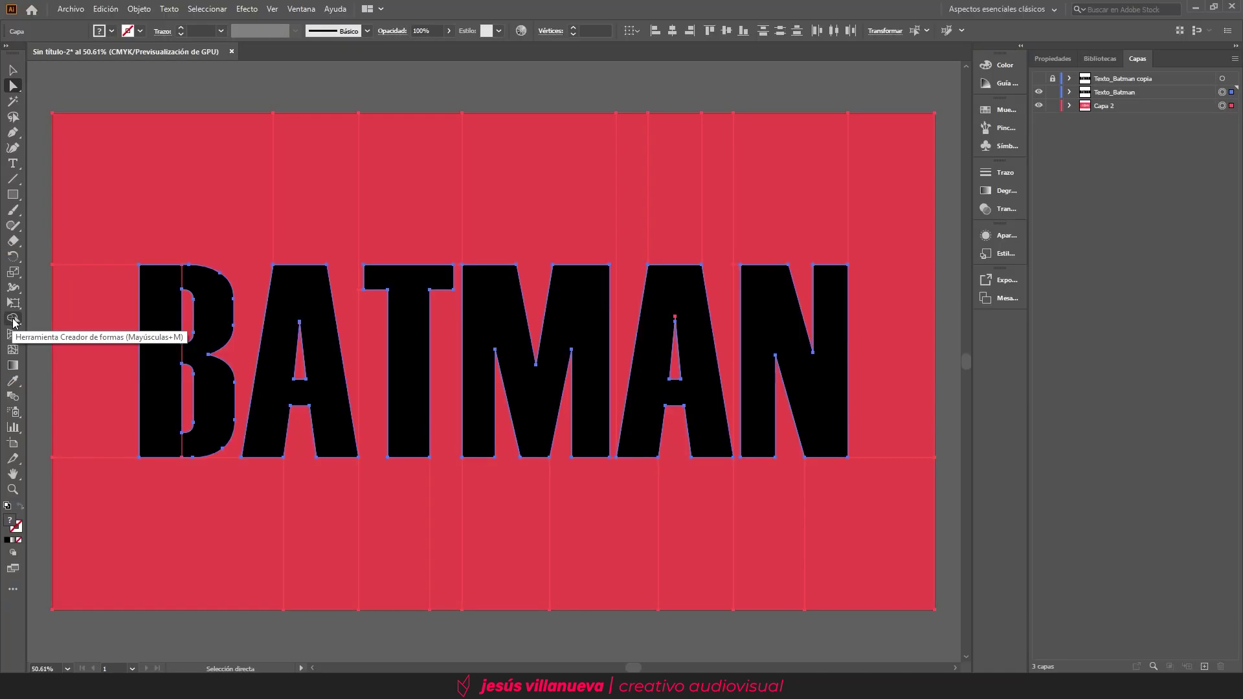
left_click(13, 319)
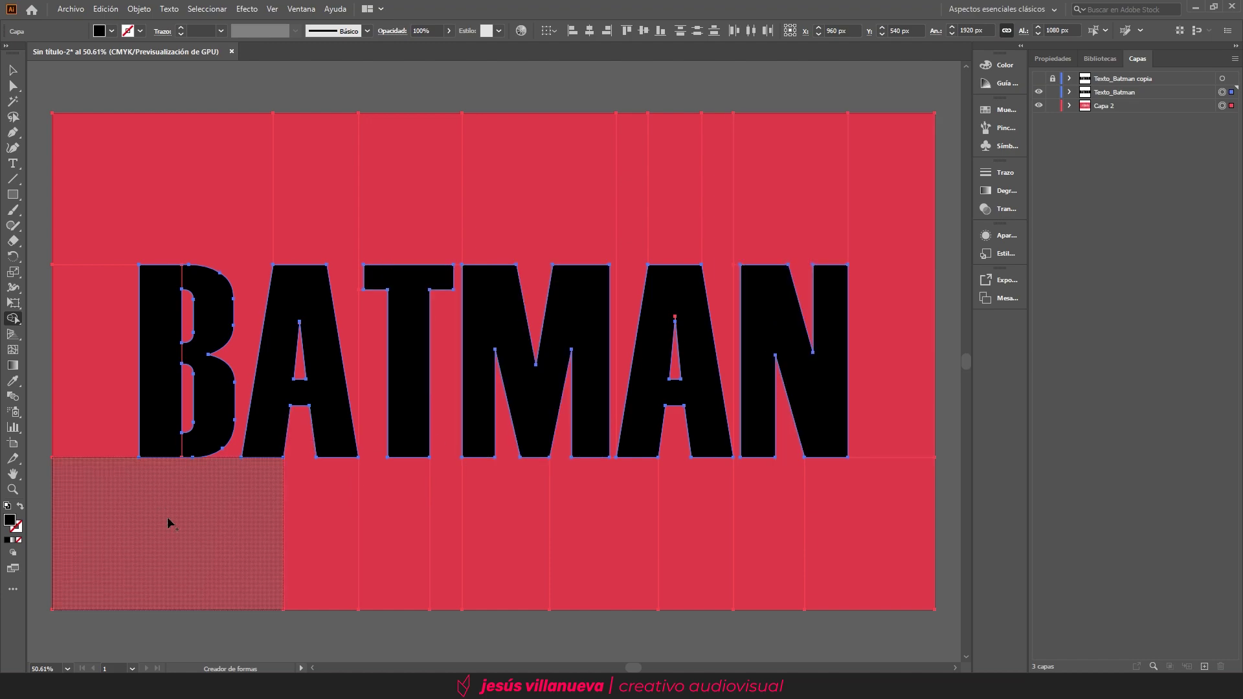
left_click(155, 543)
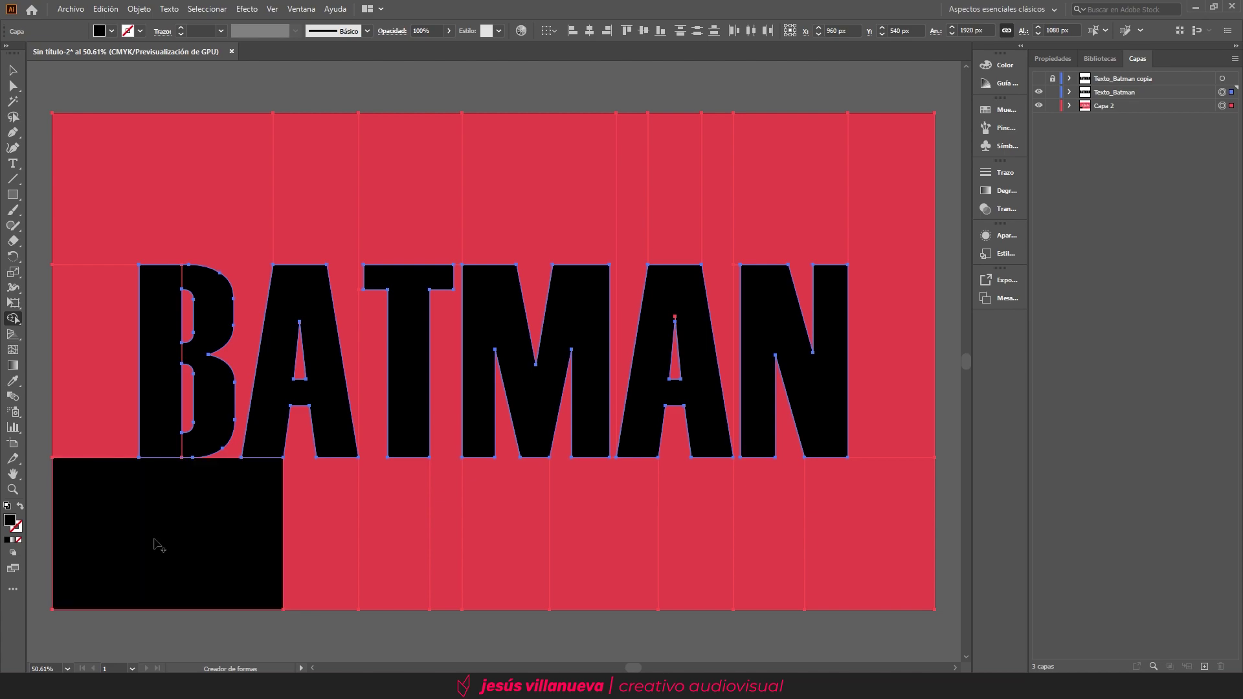
key("ctrl+z")
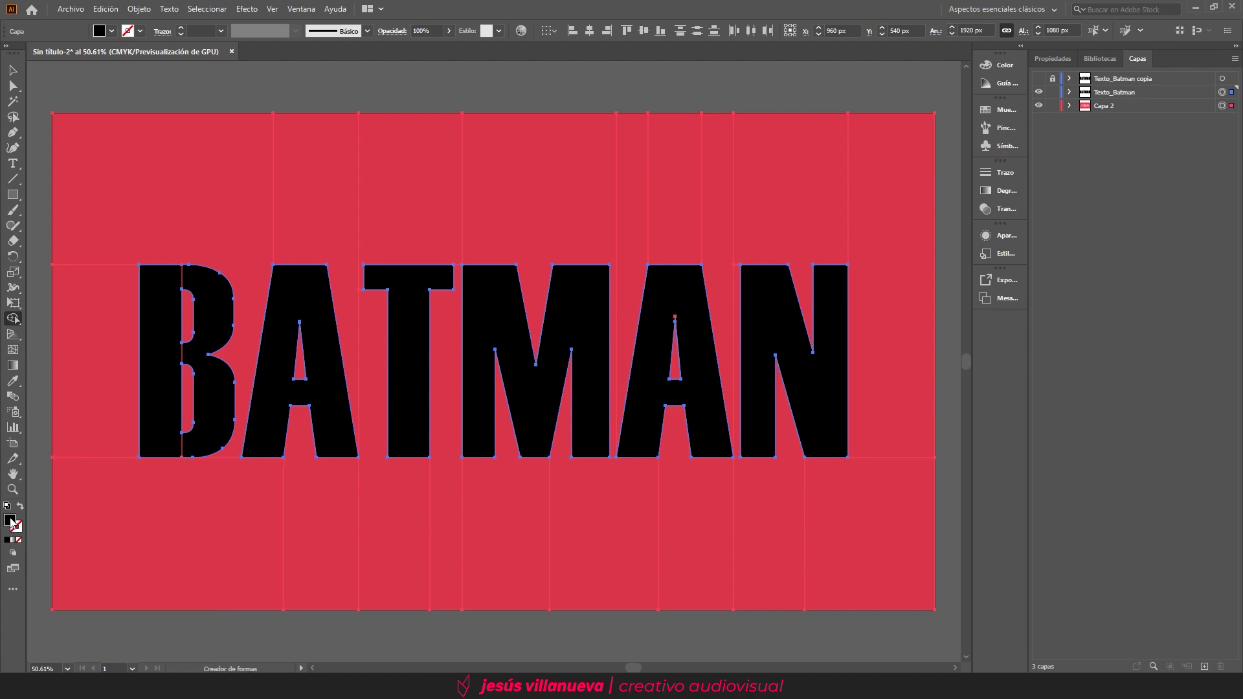
- Set the fill colour to purple and try applying it with Shape Builder to the area below the B
double_click(11, 521)
left_click_drag(824, 407, 824, 337)
left_click(754, 306)
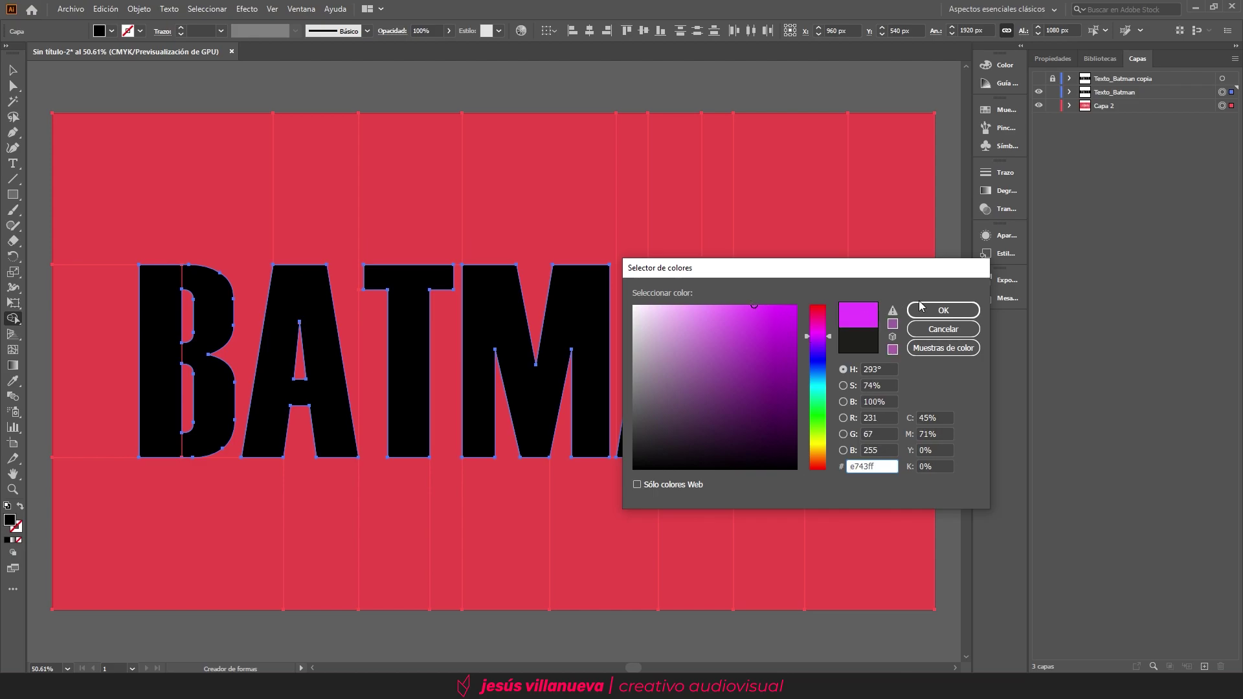
left_click(943, 310)
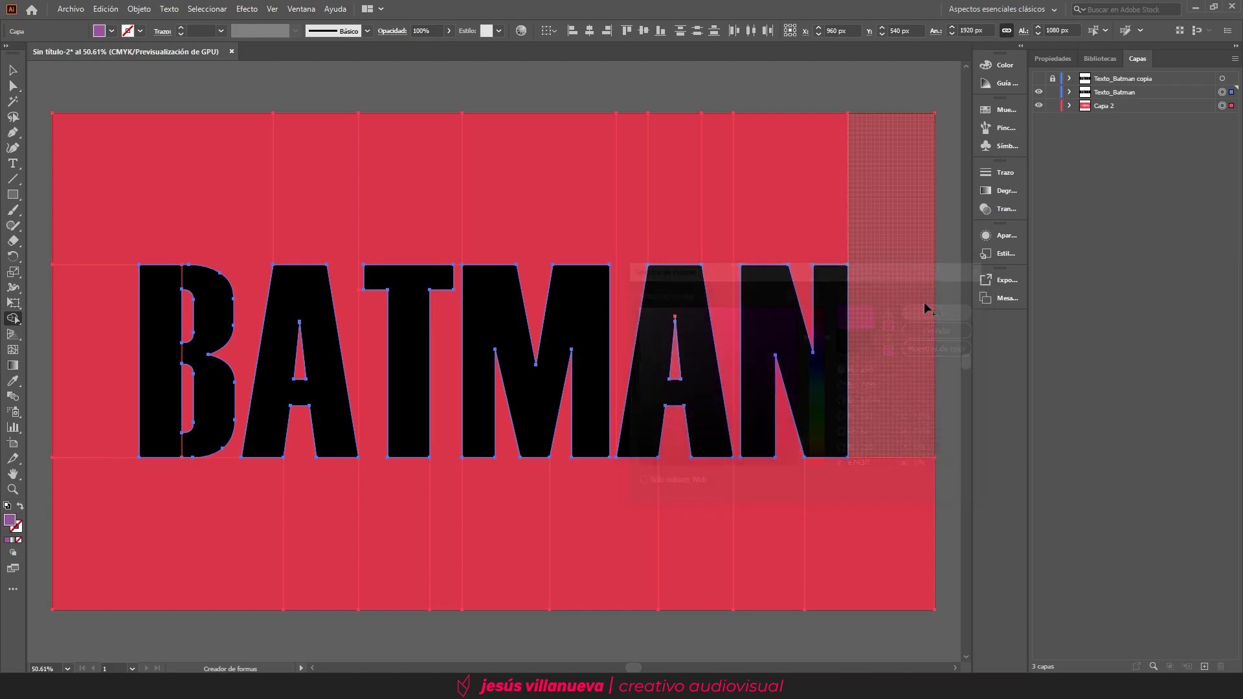
left_click(163, 504)
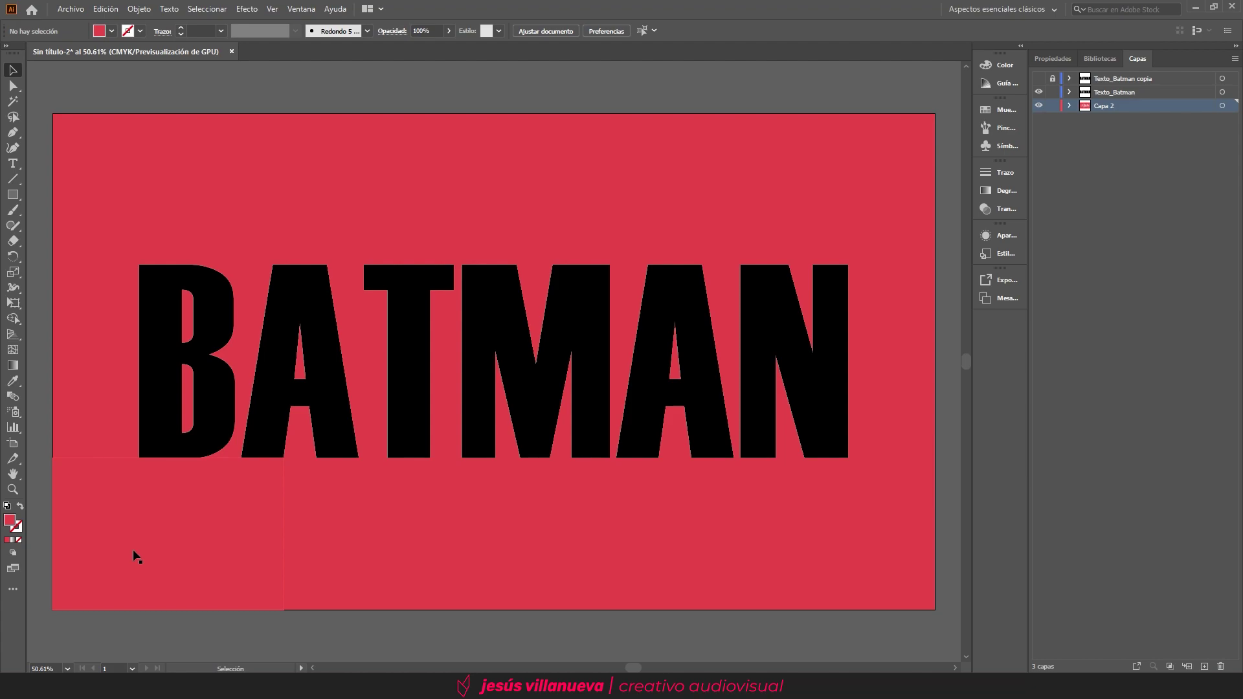
- Recolour the BATMAN lettering with the Eyedropper to match the surrounding red shapes
left_click(154, 324)
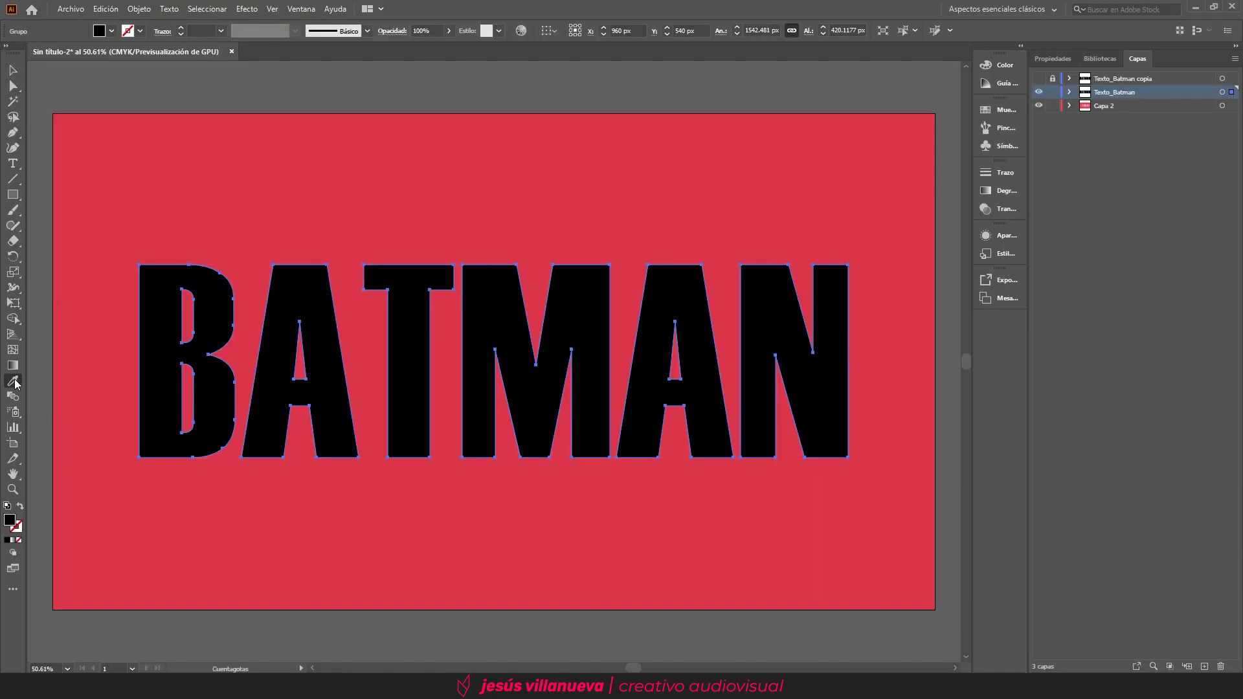
left_click(13, 381)
left_click(119, 518)
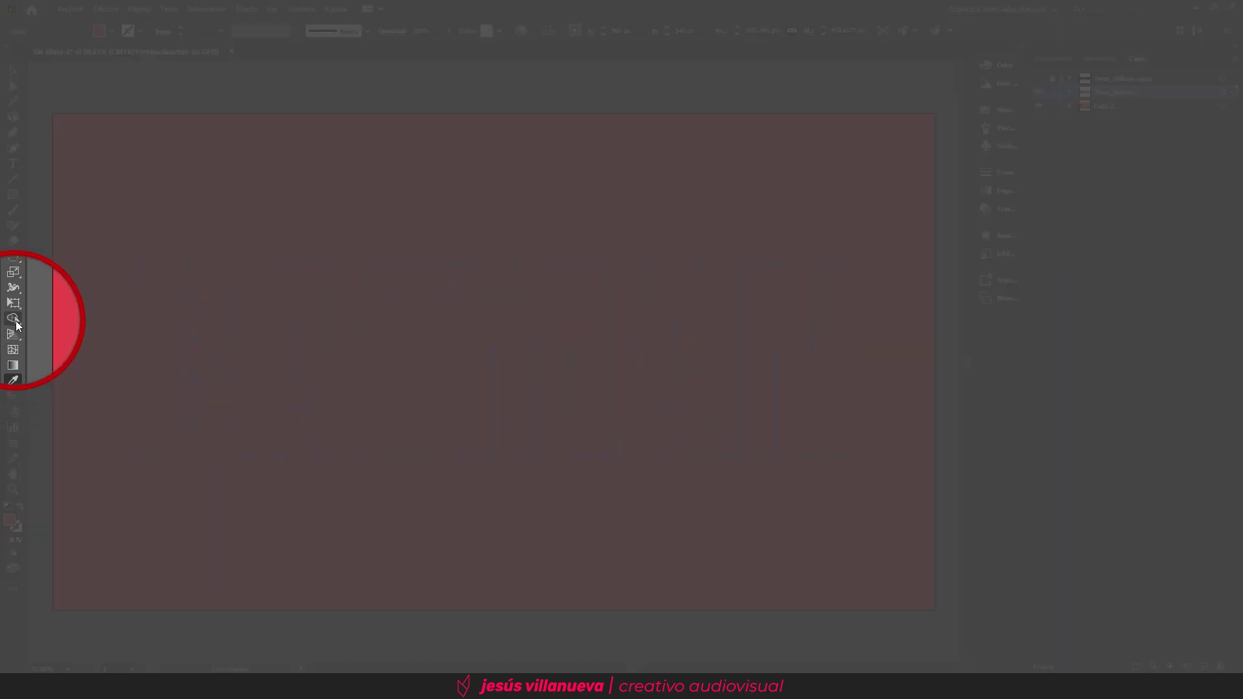
- Activate Shape Builder with the artwork on Texto_Batman and Capa 2 selected, and set the fill to black (000000)
left_click(13, 318)
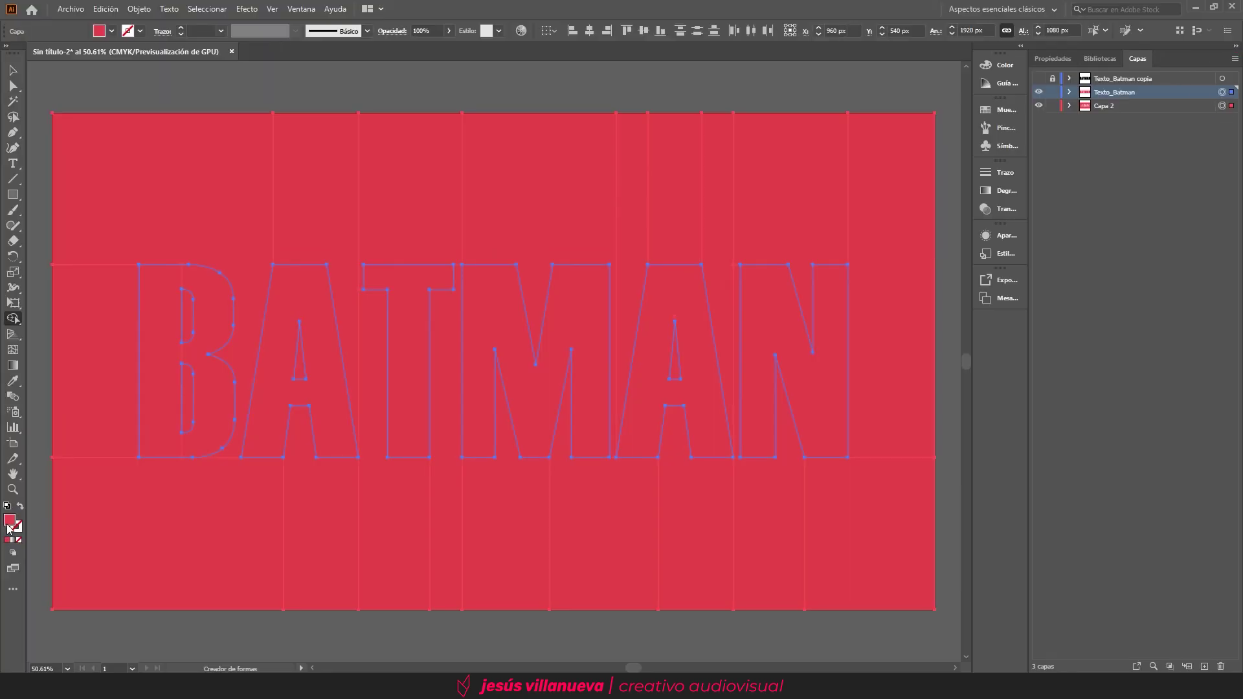
double_click(10, 520)
type("000000")
left_click(944, 310)
- Fill every area below the lettering and the area to the right of the N with black using Shape Builder
left_click(185, 542)
left_click(317, 512)
left_click(392, 528)
left_click(443, 535)
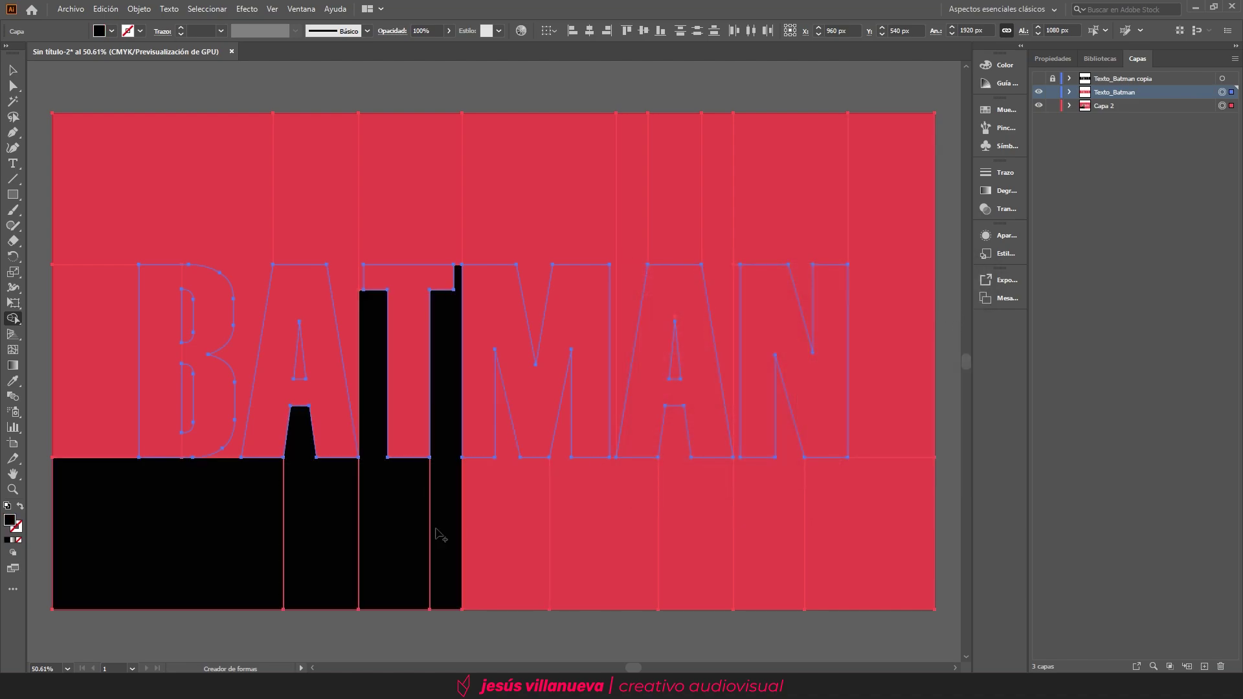
left_click(498, 548)
left_click(612, 546)
left_click(694, 544)
left_click(766, 542)
left_click(858, 532)
left_click(885, 363)
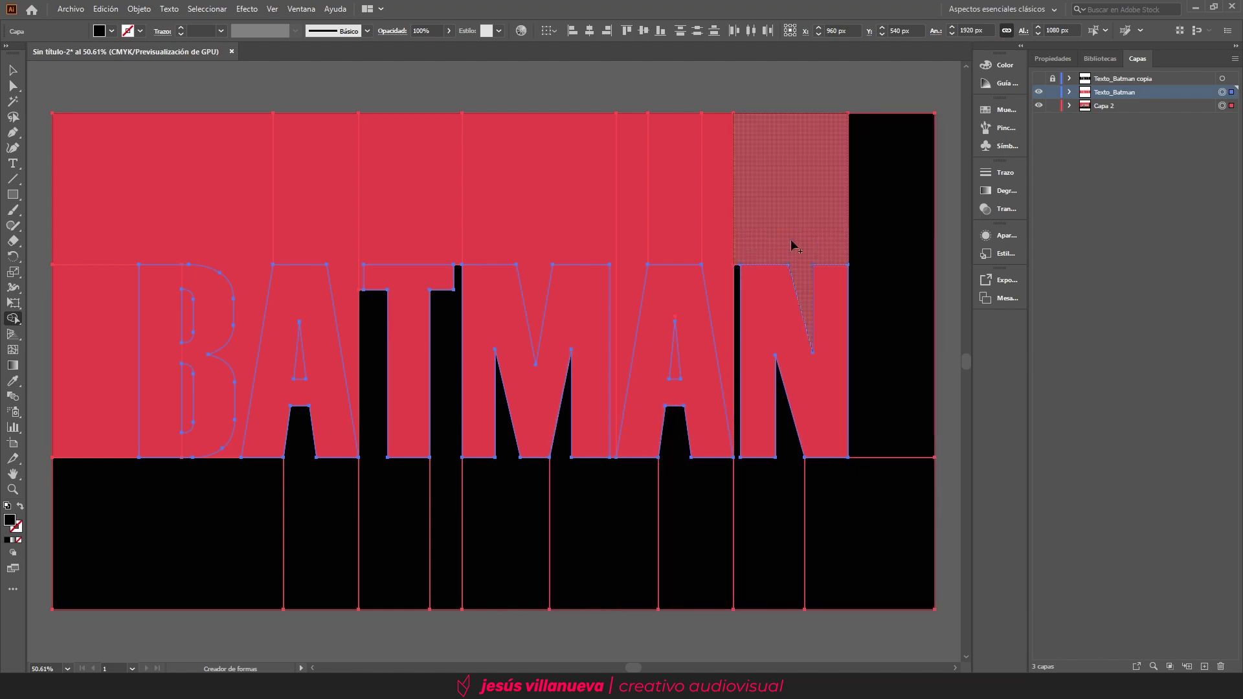
- Fill the areas above the lettering from the N back to the first A, and the area left of the B, with black
left_click(792, 225)
left_click(718, 226)
left_click(681, 229)
left_click(631, 194)
left_click(538, 207)
left_click(422, 216)
left_click(321, 222)
left_click(104, 353)
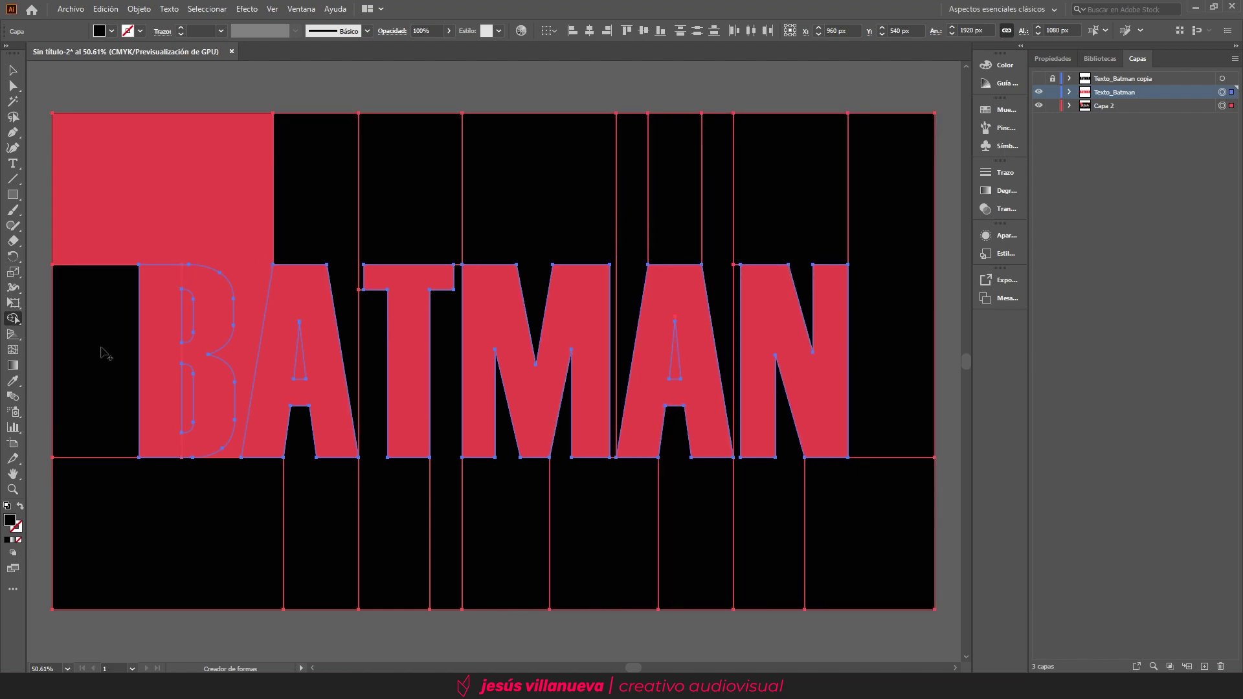
- Fill the openings of both As, the area around the B's upper right, and the B's two openings with black, and deselect everything
left_click(675, 362)
left_click(299, 359)
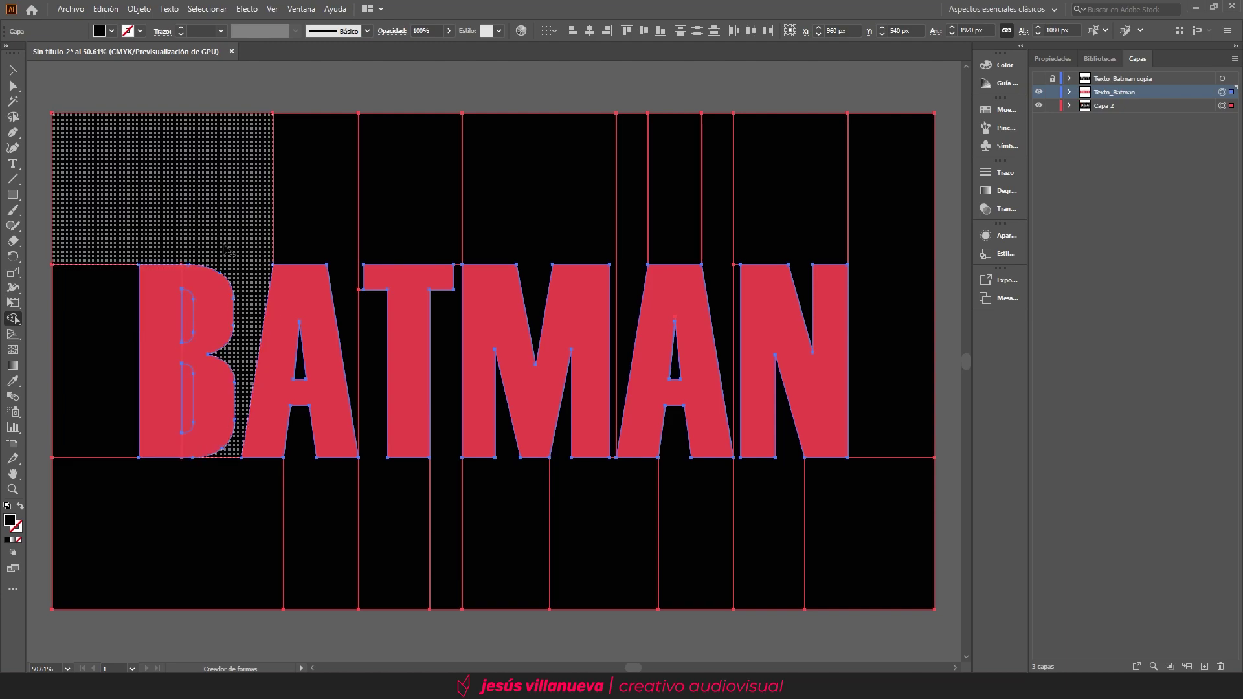
left_click(187, 323, "alt")
left_click(186, 395, "alt")
left_click(13, 70)
left_click(70, 80)
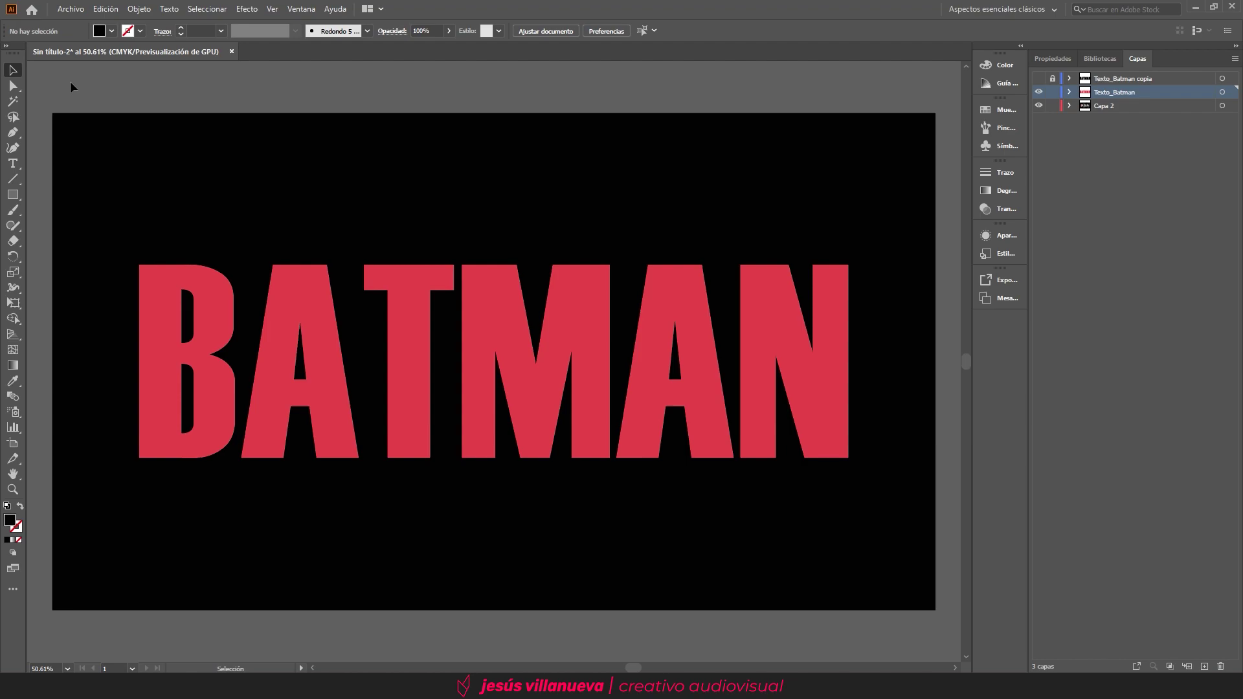
- Hide the Texto_Batman layer and delete the leftover red pieces in the B and second A from Capa 2
left_click(1039, 92)
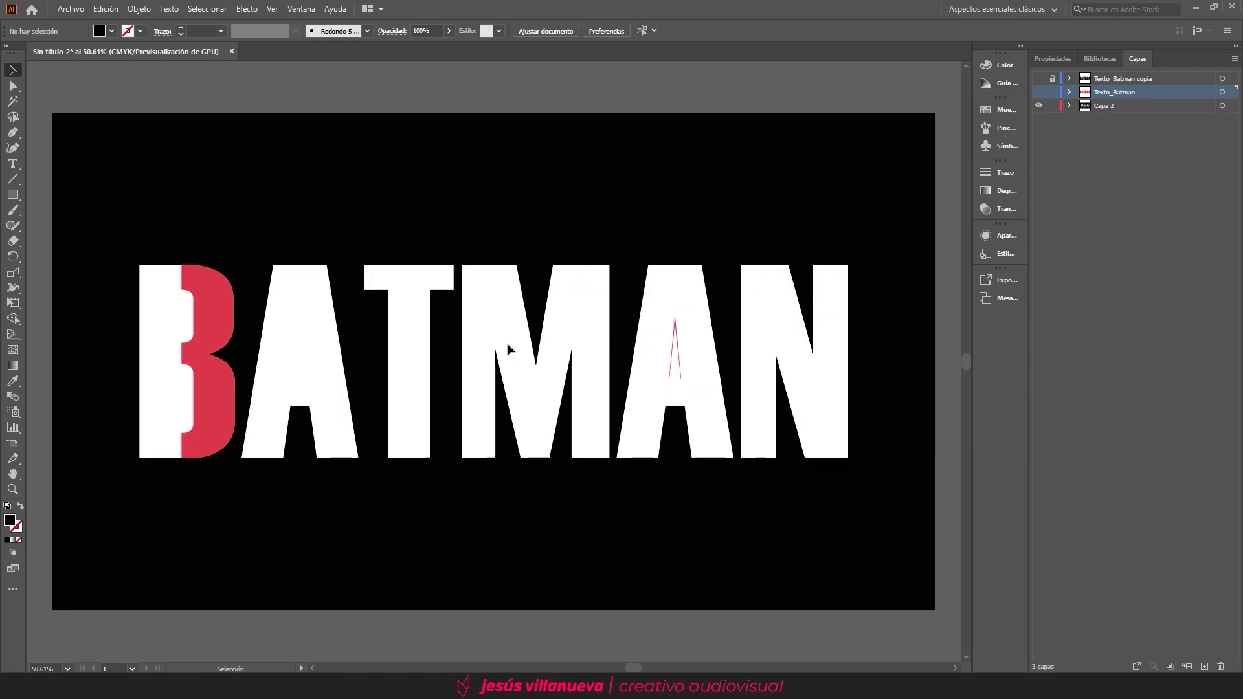
left_click(210, 316)
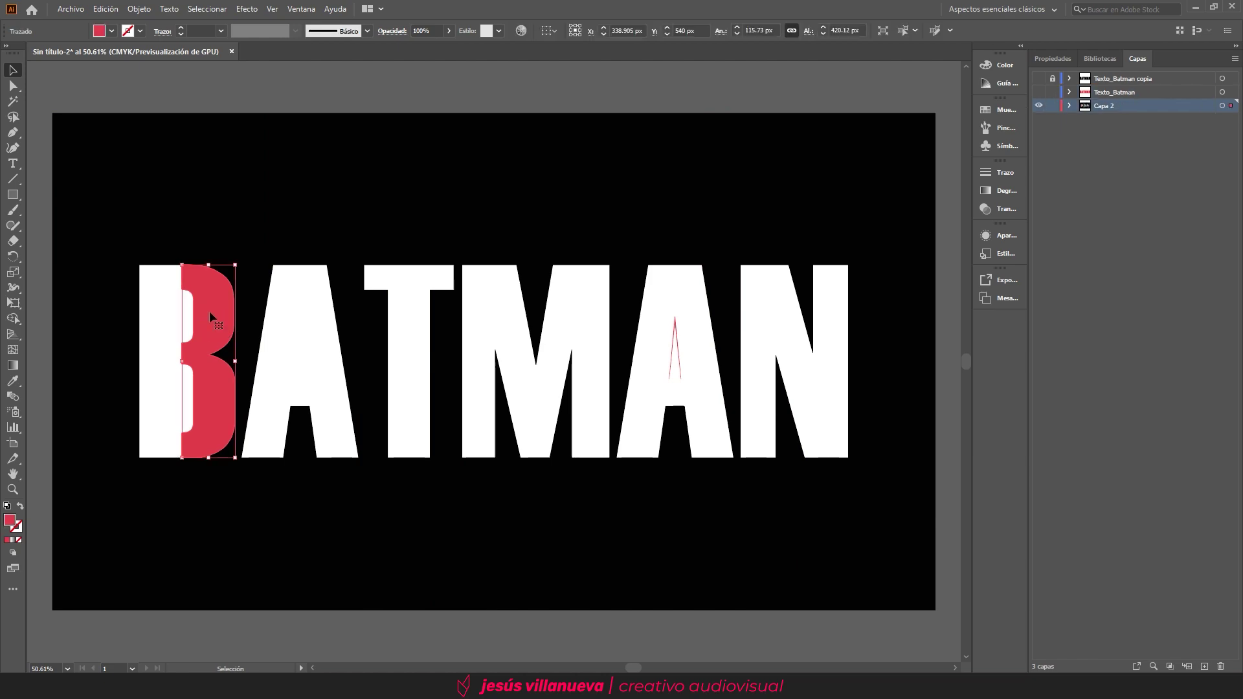
key("Delete")
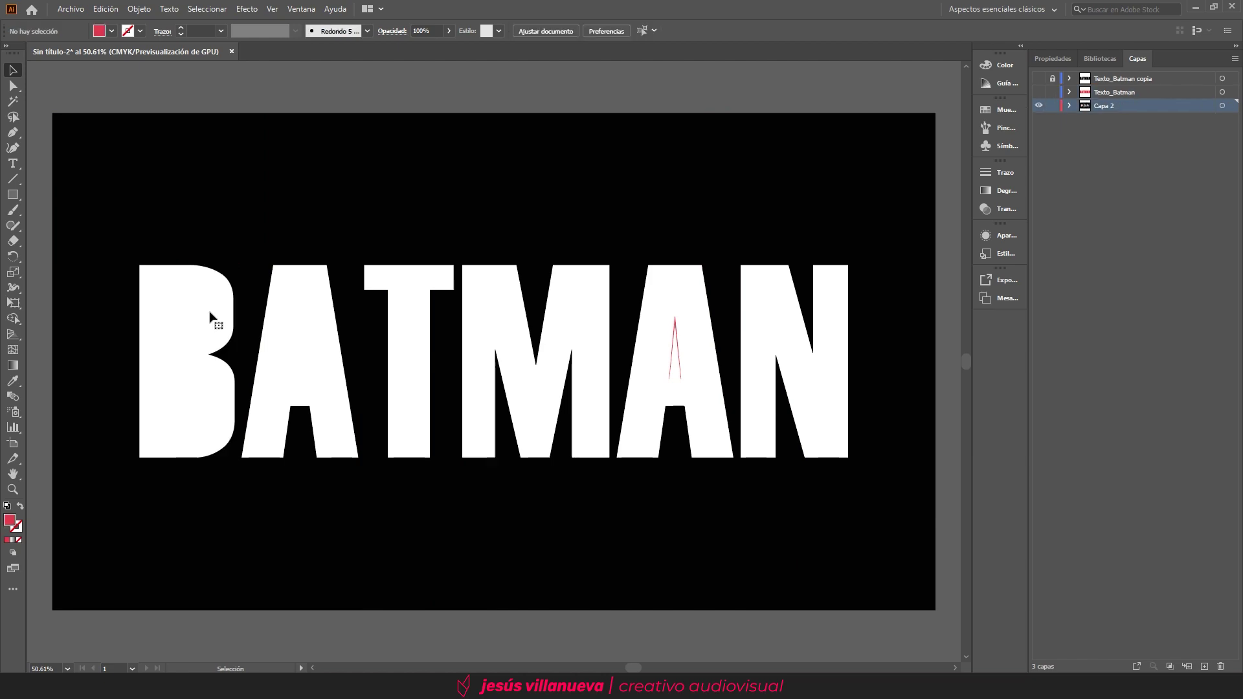
left_click_drag(665, 301, 691, 388)
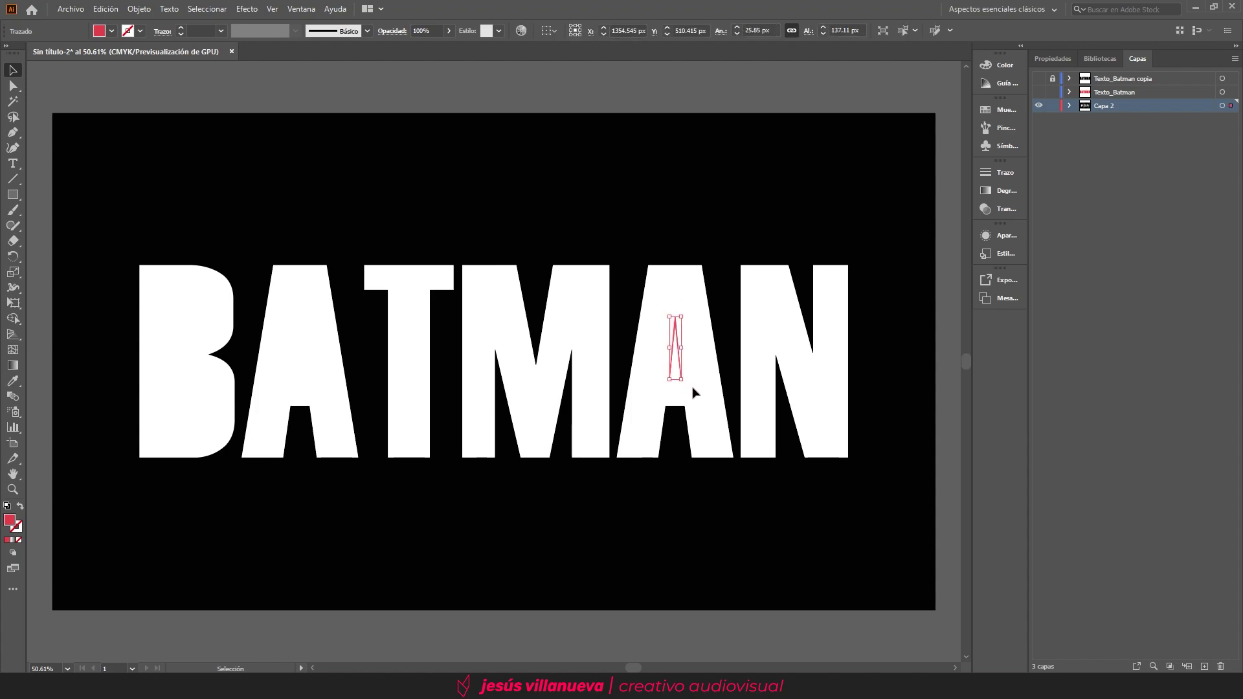
key("Delete")
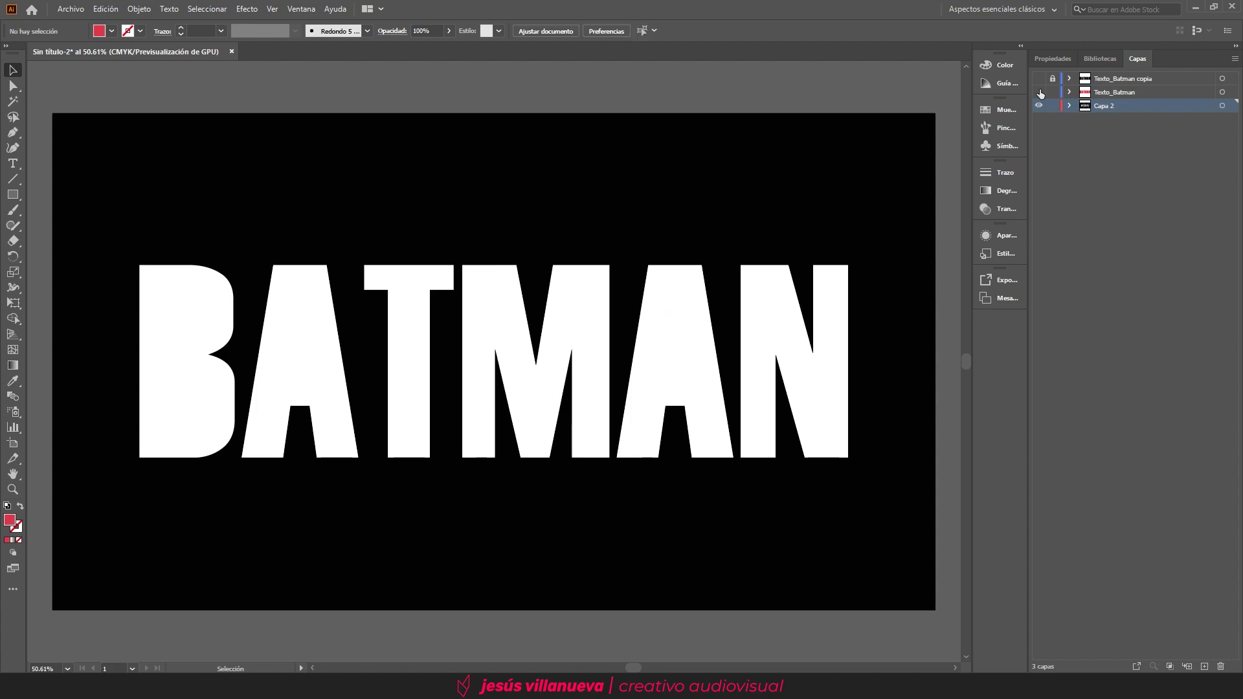
- Compare the artwork with the Texto_Batman layer shown and hidden to check the letter openings
left_click(1040, 93)
left_click(1040, 93)
left_click(1040, 93)
left_click(1040, 93)
- Move the four black opening paths of the B and both As from the Texto_Batman group to Capa 2, making Texto_Batman visible
left_click(1070, 92)
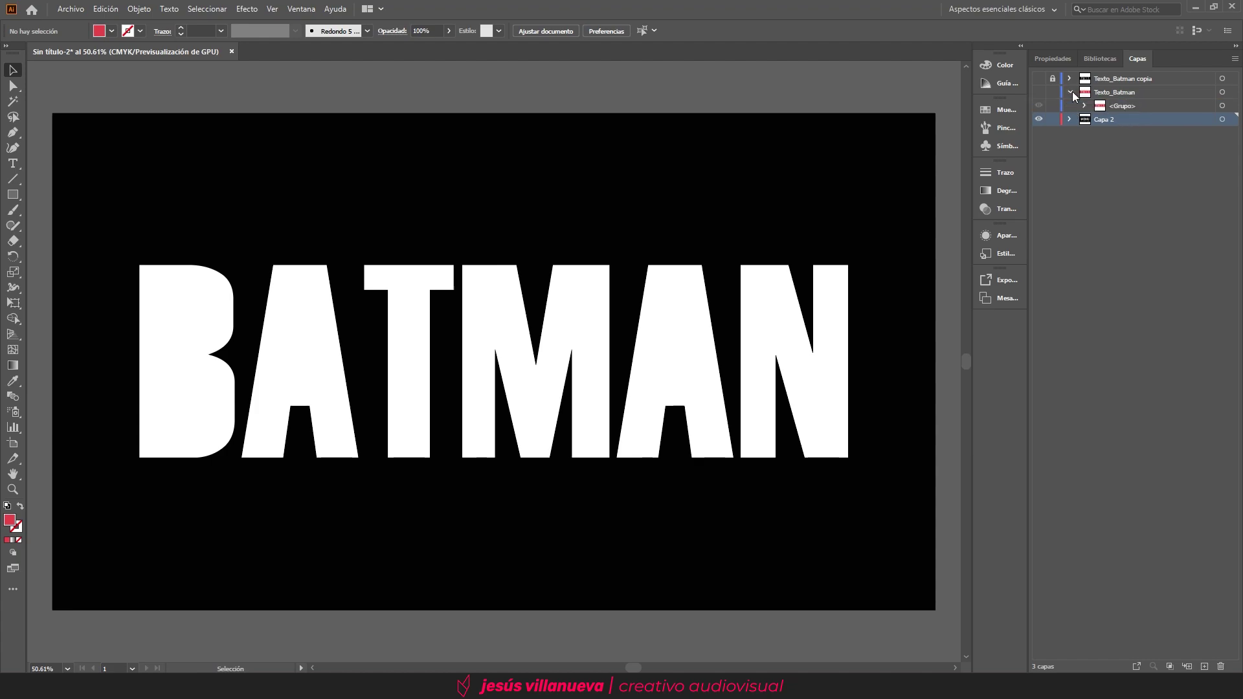
left_click(1085, 106)
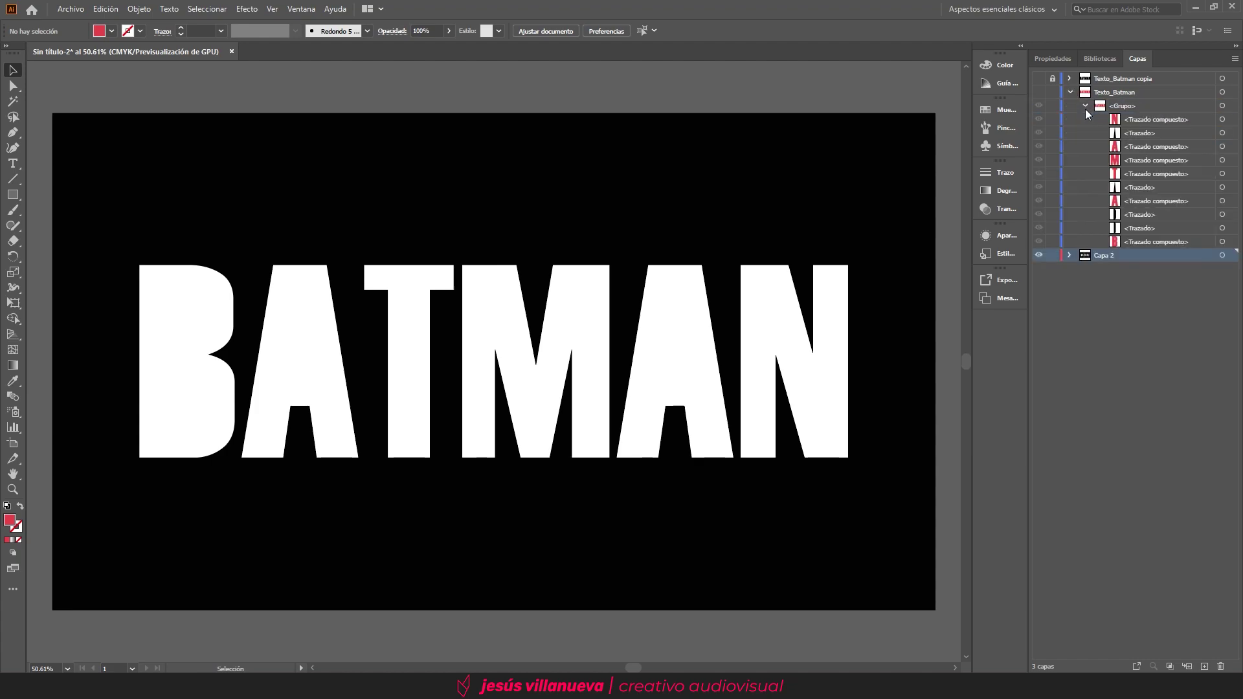
left_click(1134, 133)
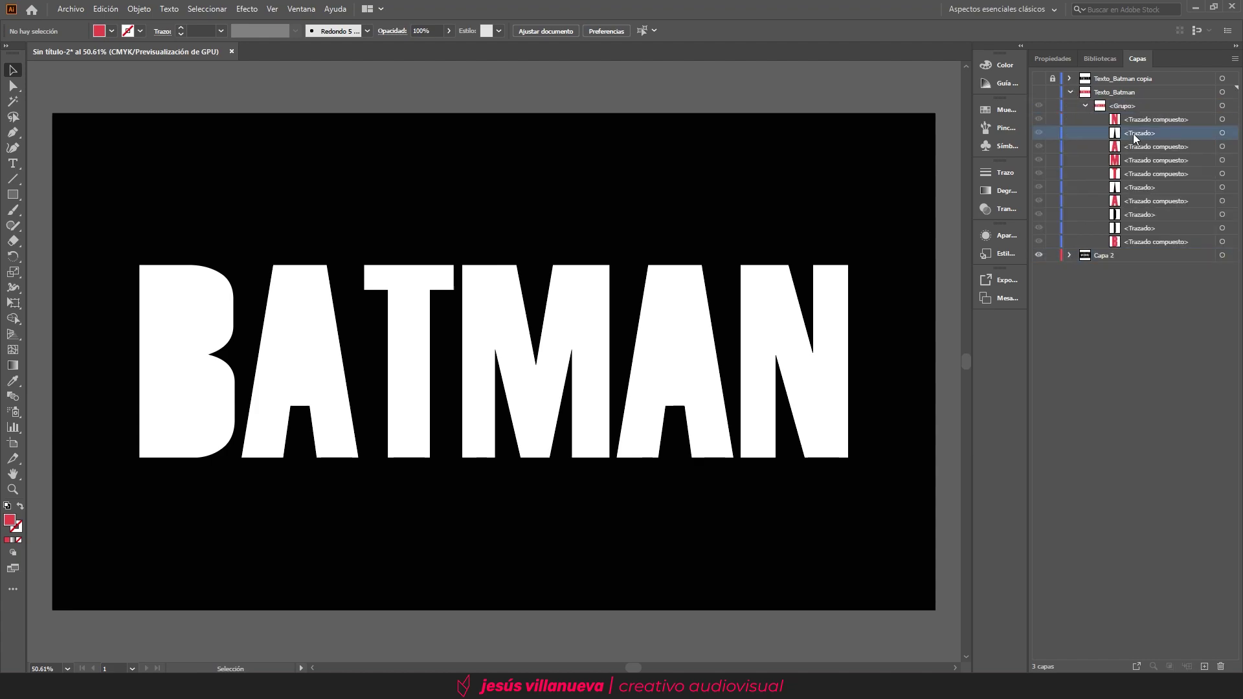
left_click(1137, 187, "ctrl")
left_click(1135, 214, "ctrl")
left_click(1135, 228, "ctrl")
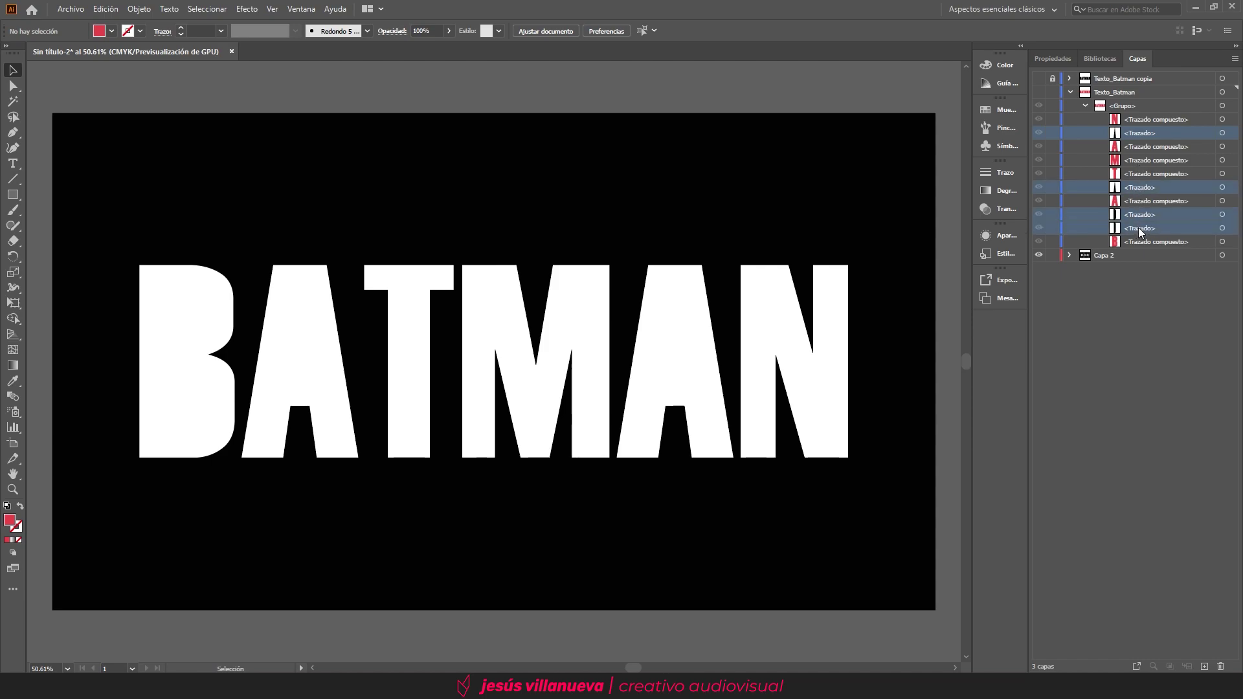
left_click_drag(1140, 231, 1102, 254)
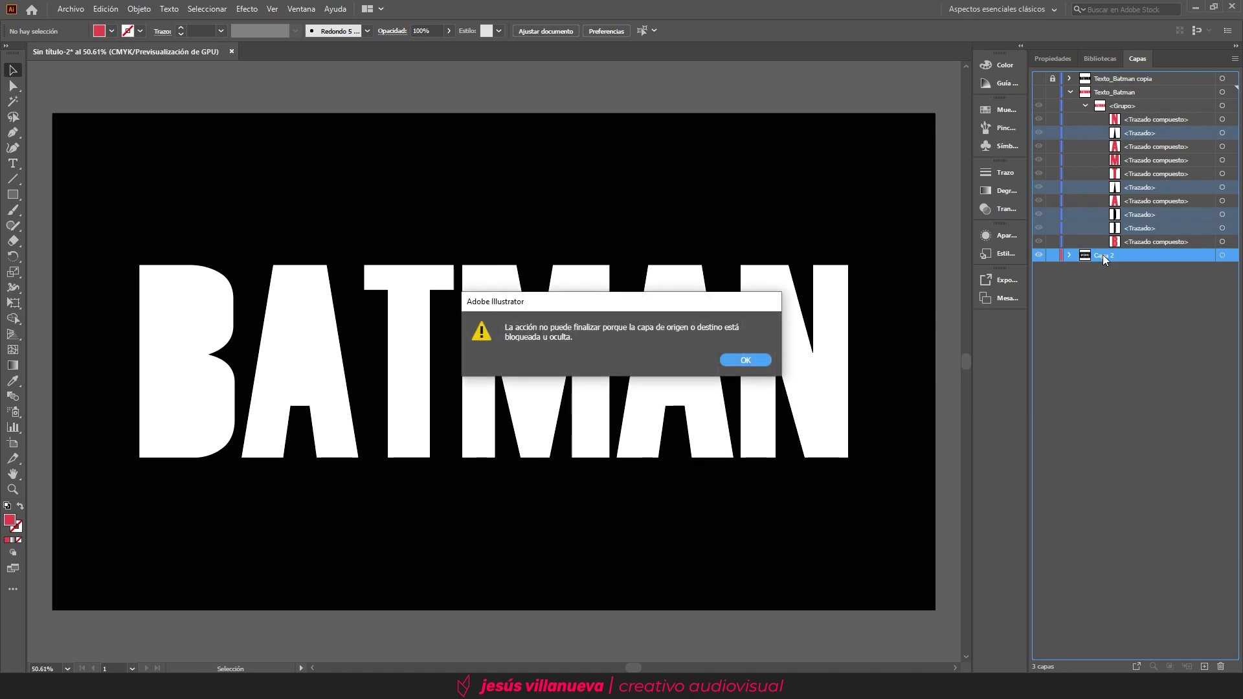
left_click(746, 361)
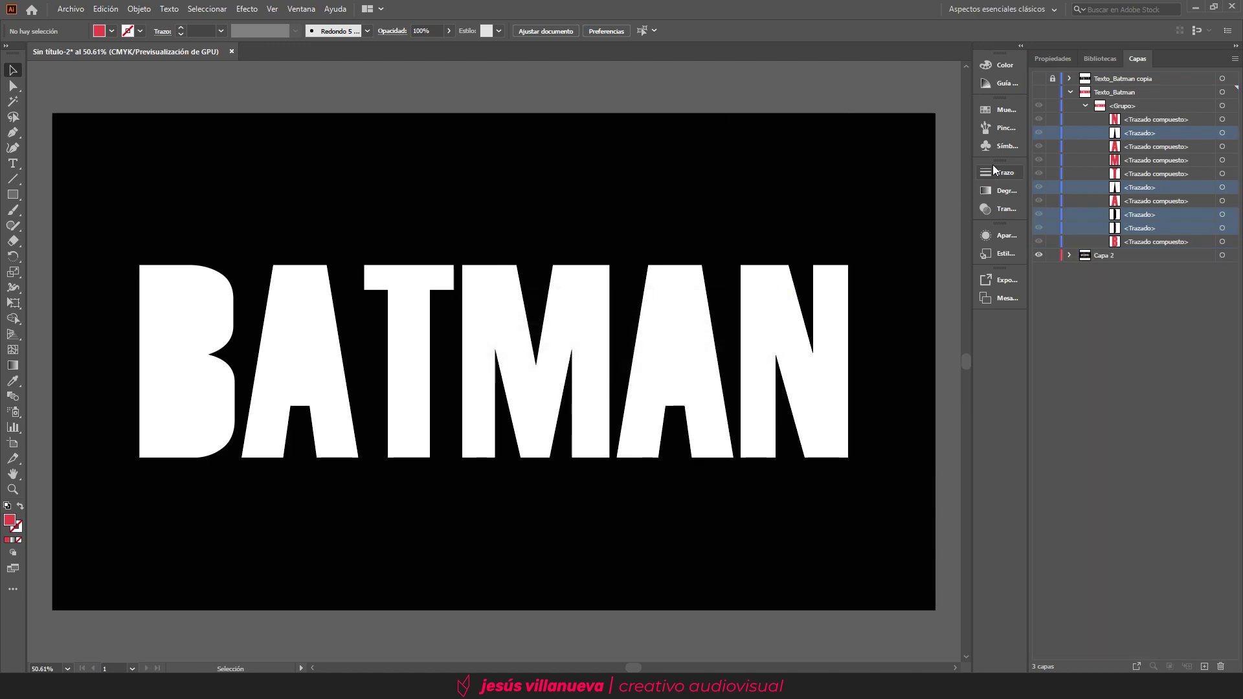
left_click(1039, 92)
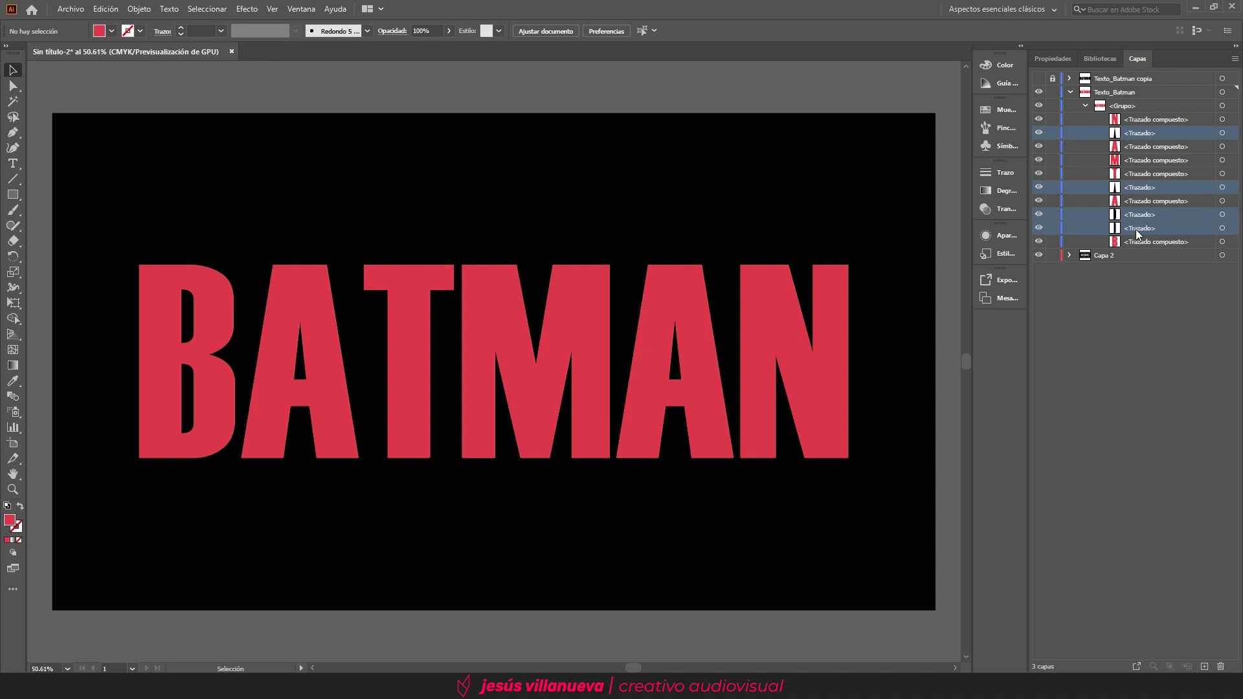
left_click_drag(1138, 233, 1099, 261)
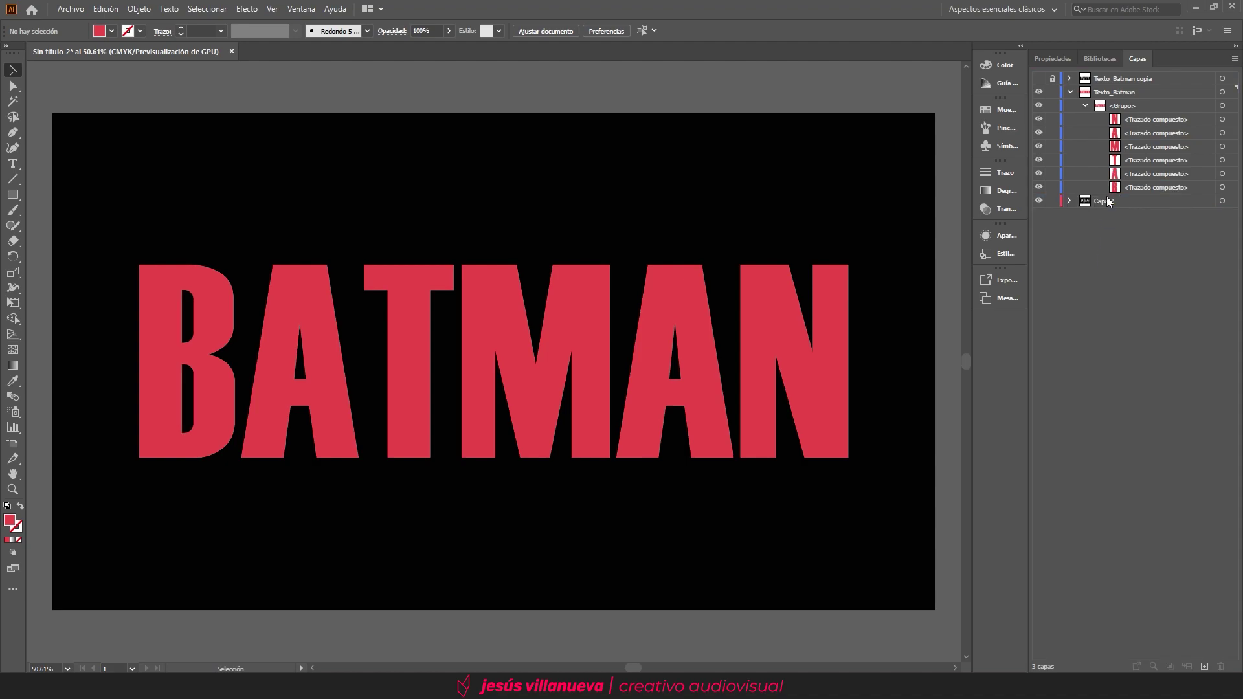
- Hide the red lettering group inside the Texto_Batman layer and expand Capa 2 to list its paths
left_click(1085, 106)
left_click(1039, 105)
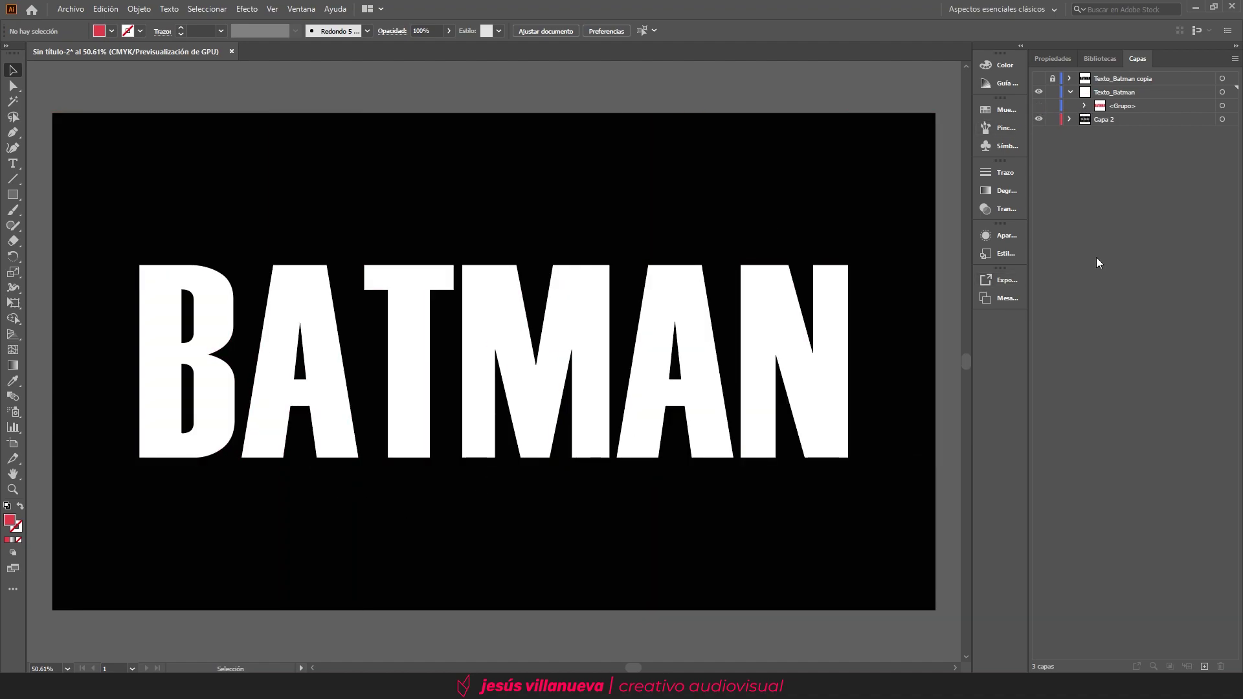
left_click(1069, 119)
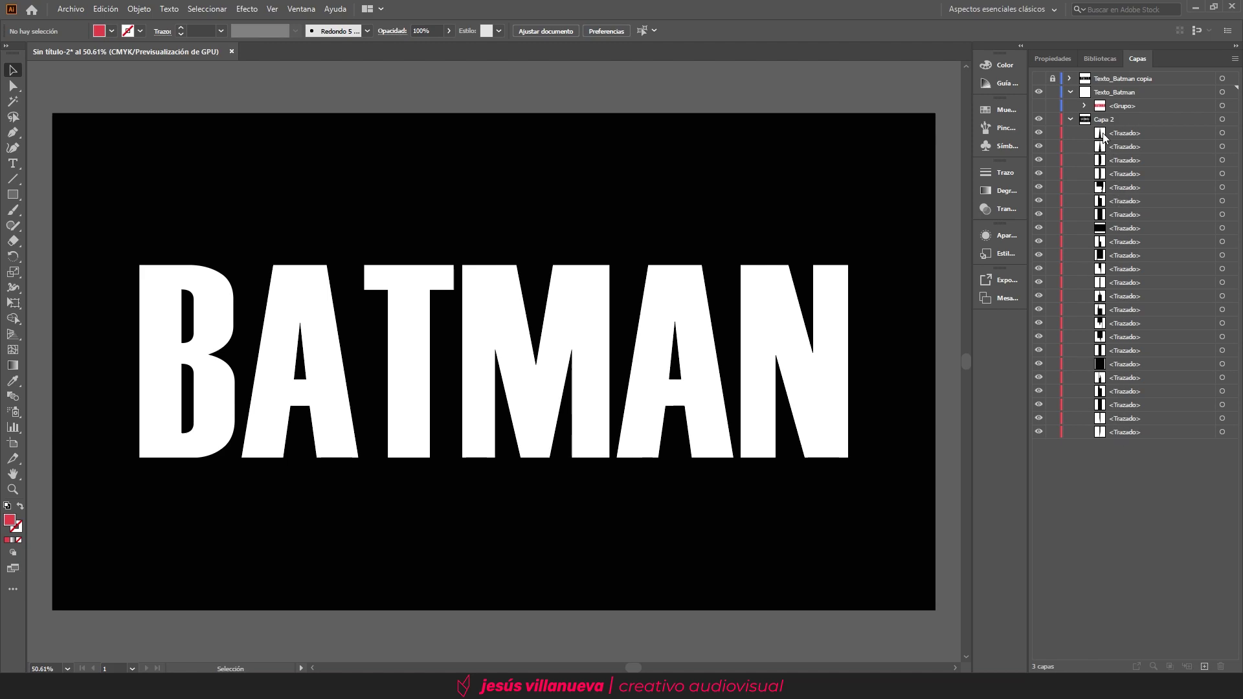
- Move the first seven paths of Capa 2 into new layers stacked above it, one path per layer
left_click(1106, 118)
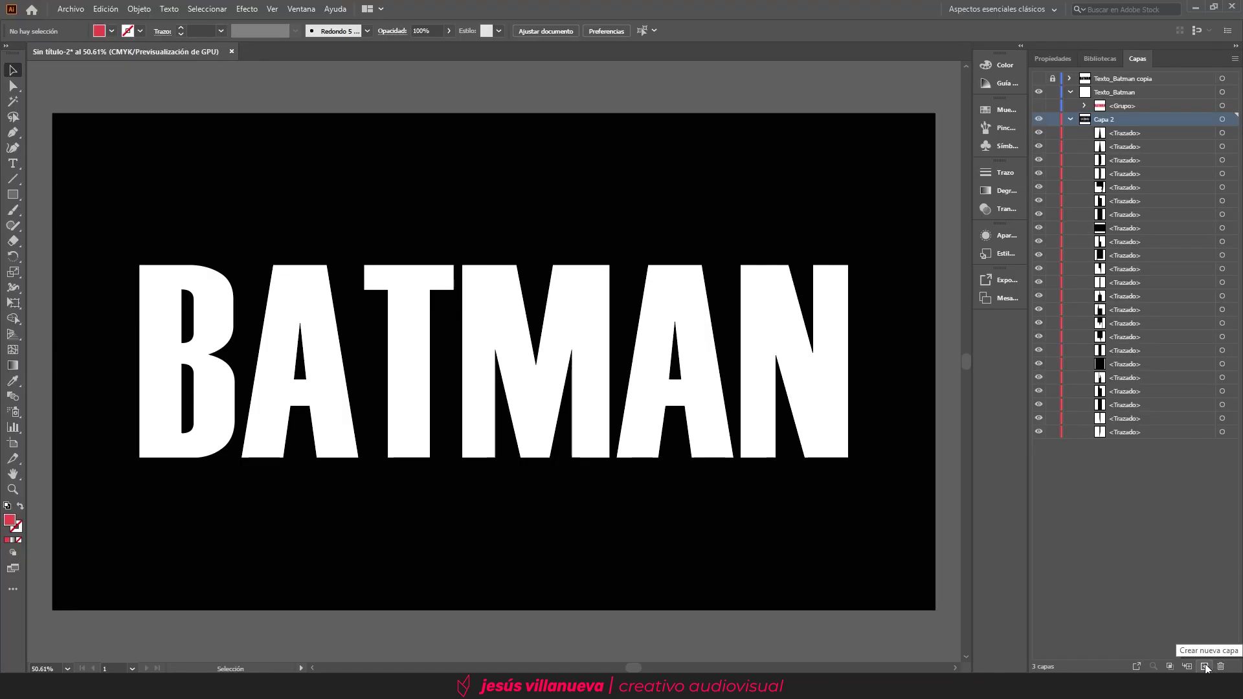
left_click(1206, 667)
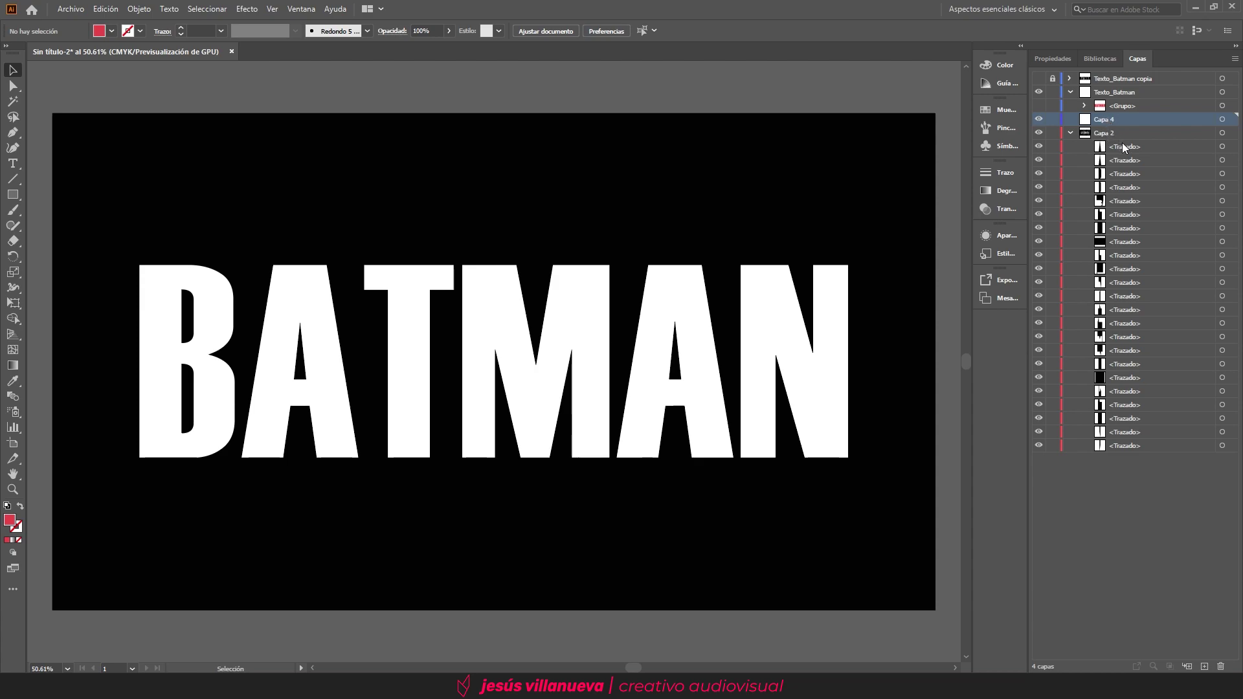
left_click_drag(1126, 147, 1113, 120)
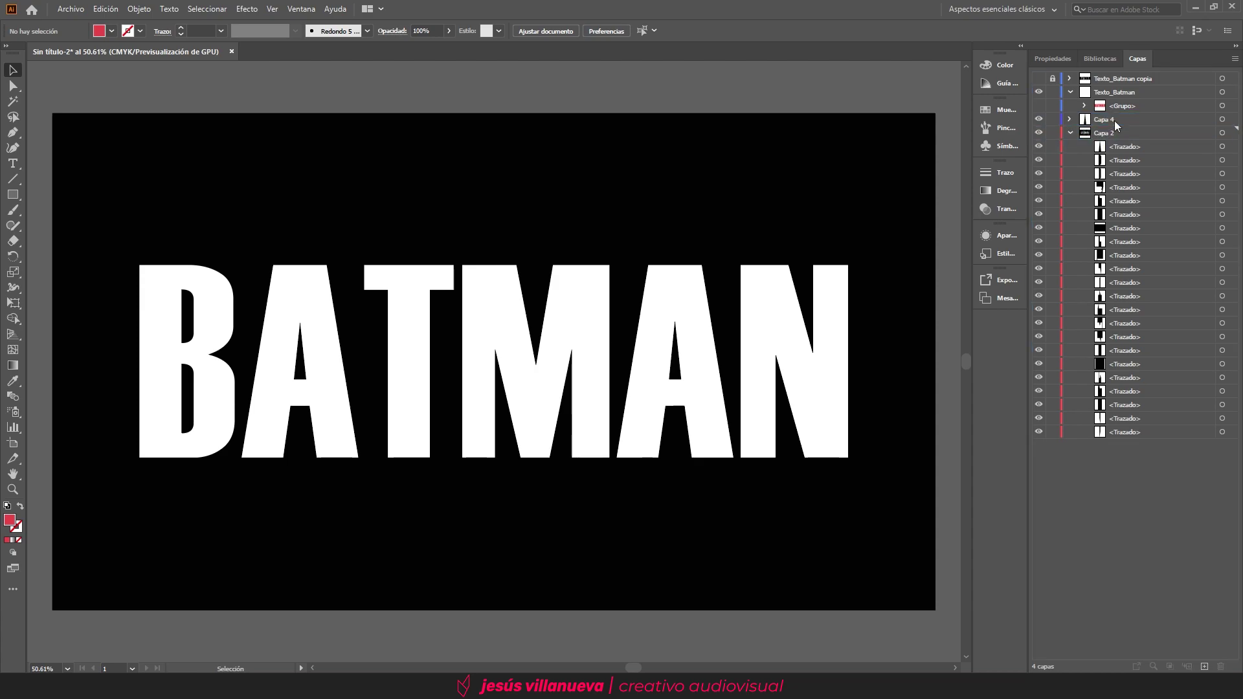
left_click(1204, 666)
left_click_drag(1123, 164, 1113, 134)
left_click(1205, 667)
left_click_drag(1125, 175, 1115, 147)
left_click(1204, 667)
left_click(1204, 666)
mouse_move(1125, 188)
left_mouse_down()
mouse_move(1115, 160)
mouse_move(1115, 174)
left_mouse_up()
left_click(1205, 666)
left_click_drag(1125, 215, 1115, 188)
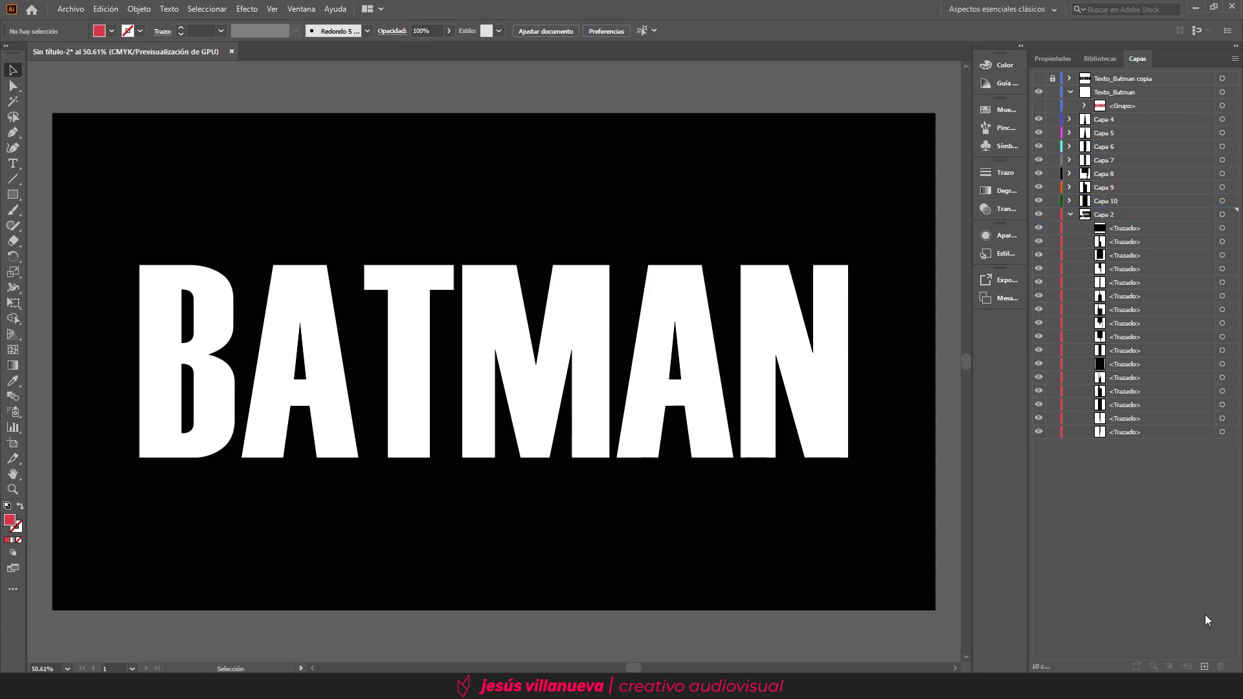
- Give each remaining Capa 2 path its own new layer, leaving only the last path in Capa 2
left_click(1204, 667)
left_click_drag(1125, 269, 1115, 242)
left_click(1204, 667)
left_click(1205, 667)
mouse_move(1125, 283)
left_mouse_down()
mouse_move(1115, 256)
mouse_move(1115, 270)
left_mouse_up()
left_click(1204, 667)
left_click_drag(1126, 310, 1115, 283)
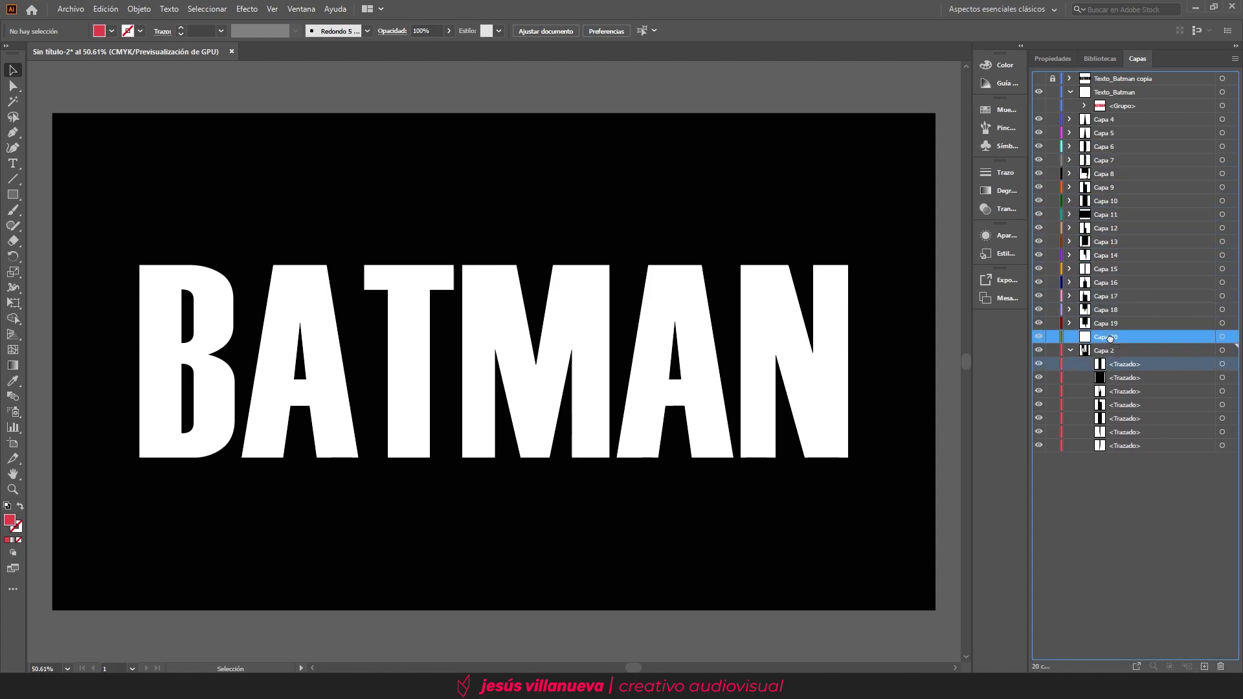
left_click(1205, 667)
left_click_drag(1125, 406, 1115, 378)
left_click(1205, 667)
left_click_drag(1125, 419, 1115, 392)
left_click(1204, 667)
left_click_drag(1126, 432, 1113, 407)
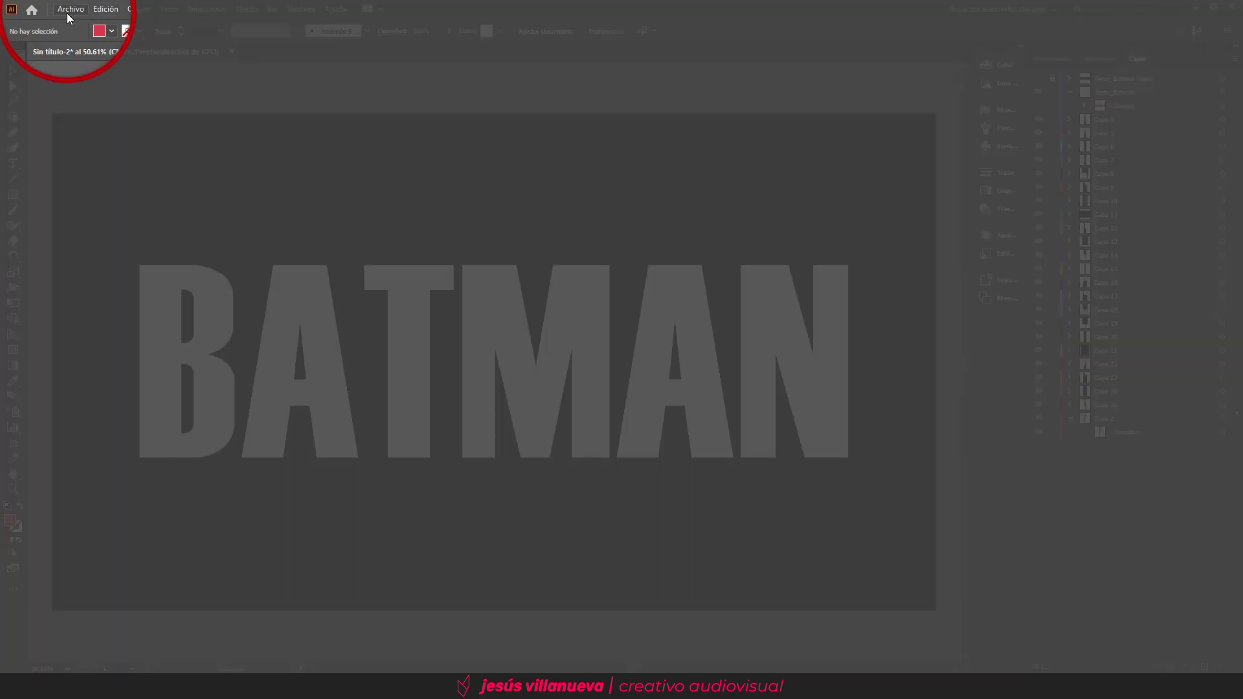
- Save the document as an Adobe Illustrator file named Formas_Texto_Batman in Illustrator 2020 format
left_click(69, 10)
left_click(103, 127)
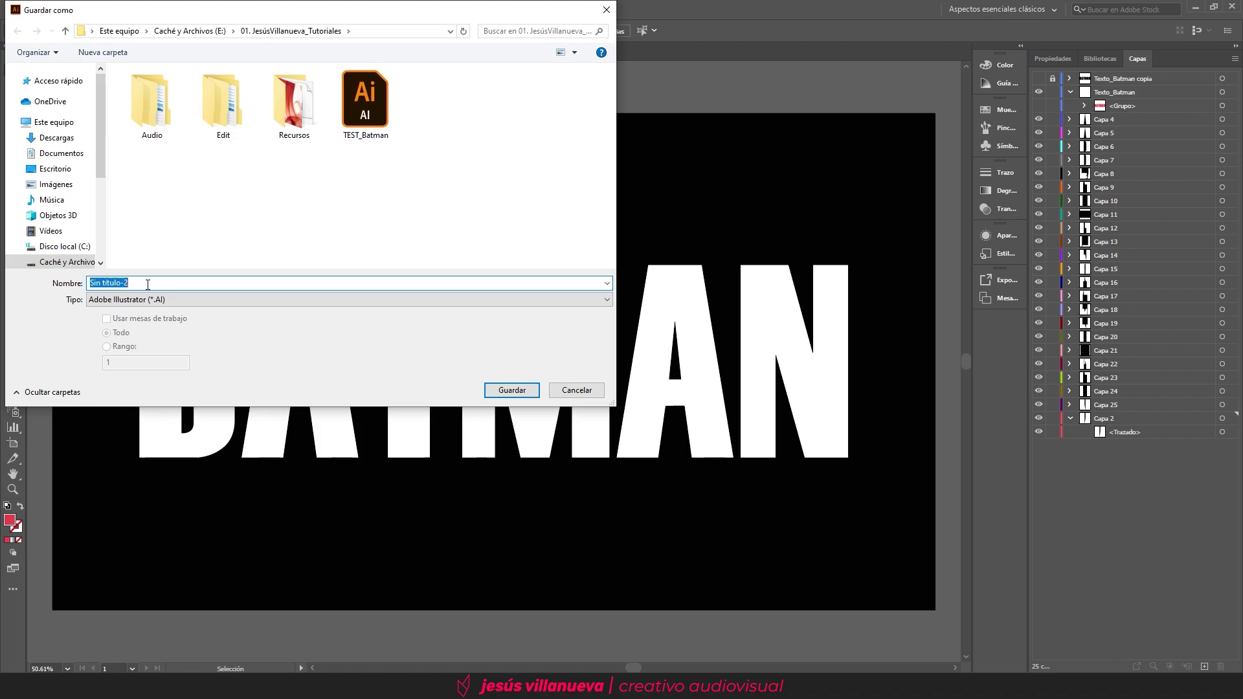
type("Formas_Texto_Batman")
left_click(511, 391)
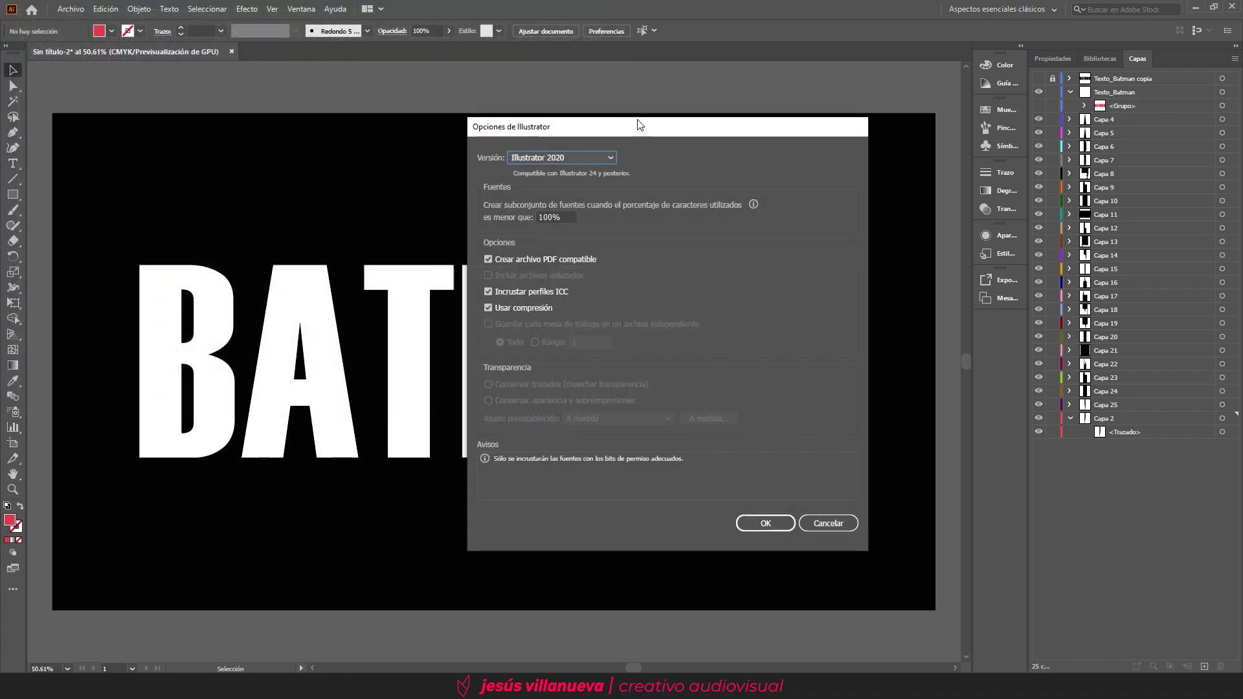
left_click(750, 525)
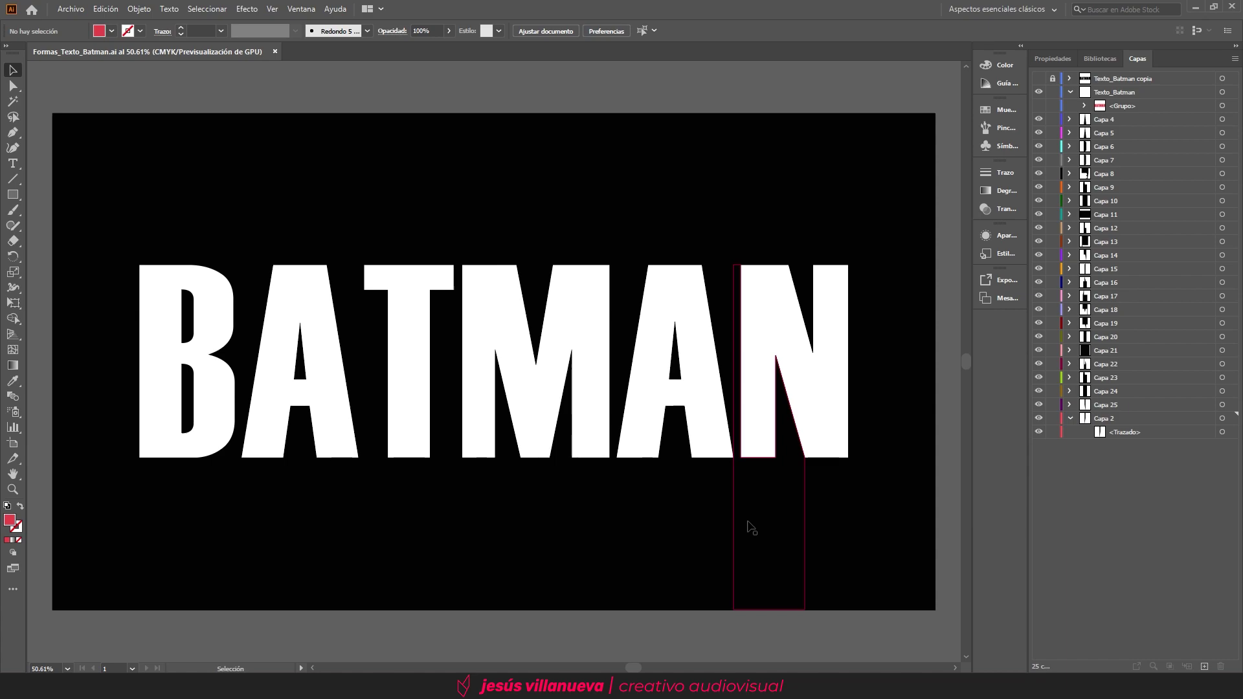
- Export the artwork as the PNG Formas_Texto_Batman at 72 ppi, with text-optimised antialiasing and a transparent background
left_click(70, 9)
mouse_move(147, 240)
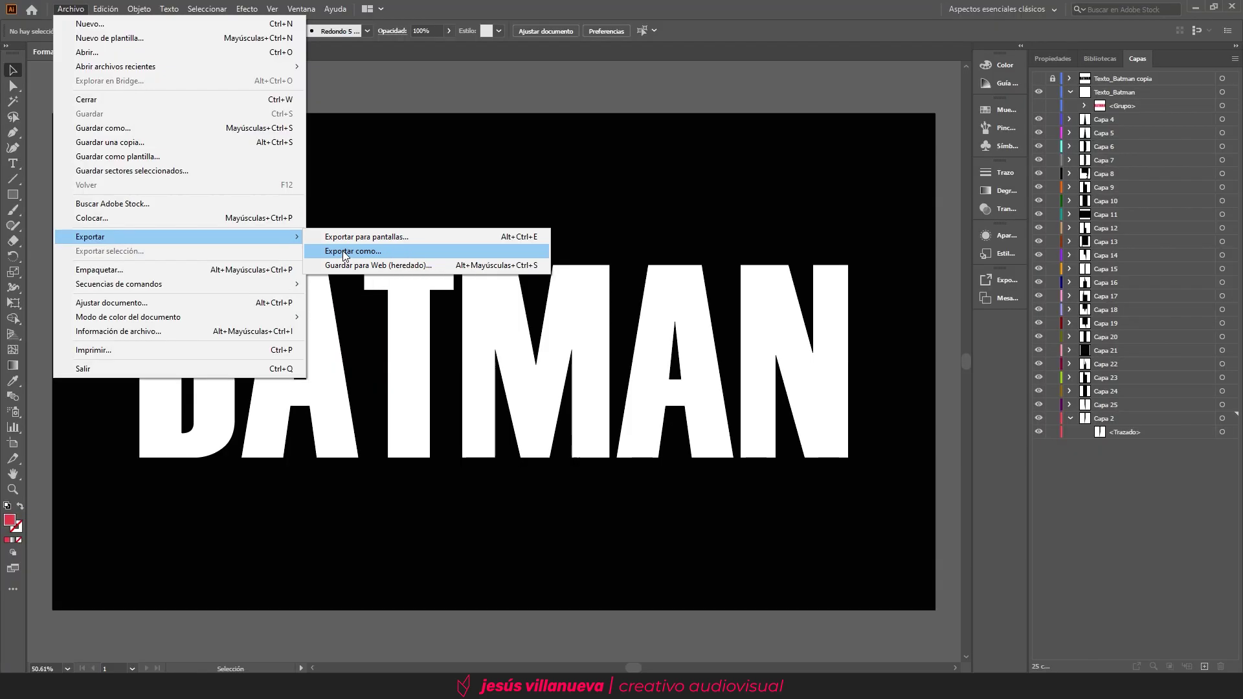
left_click(341, 253)
left_click(241, 300)
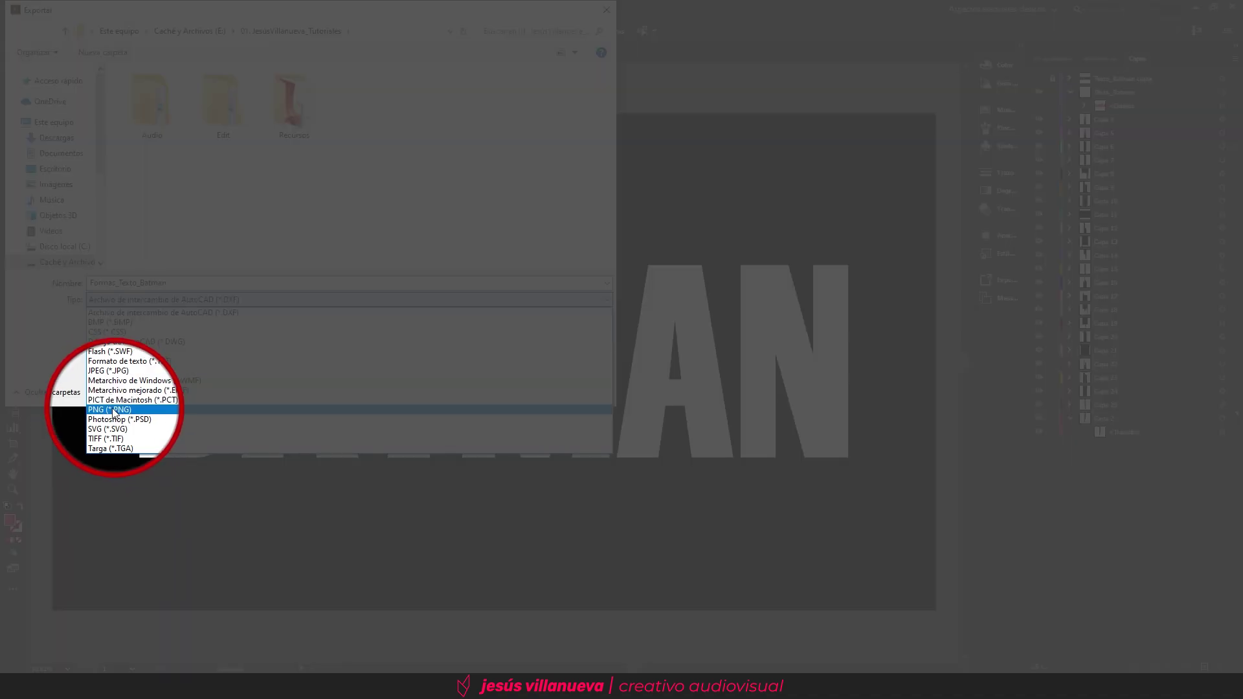
left_click(116, 409)
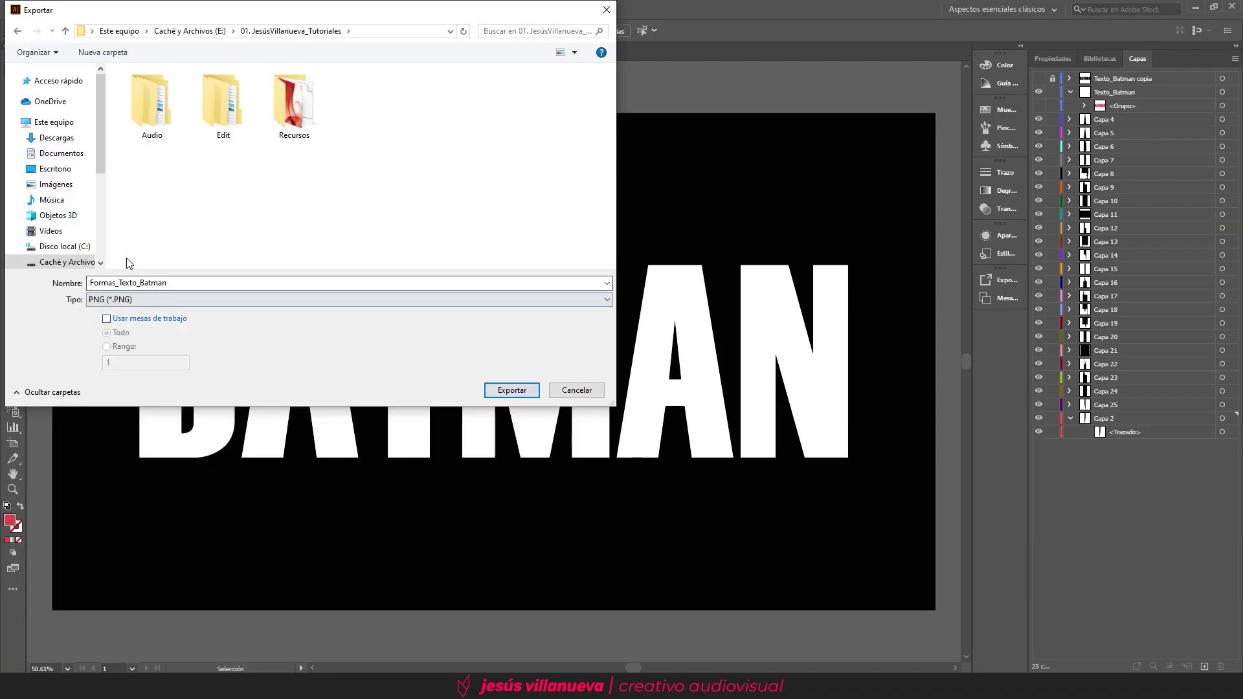
left_click(508, 391)
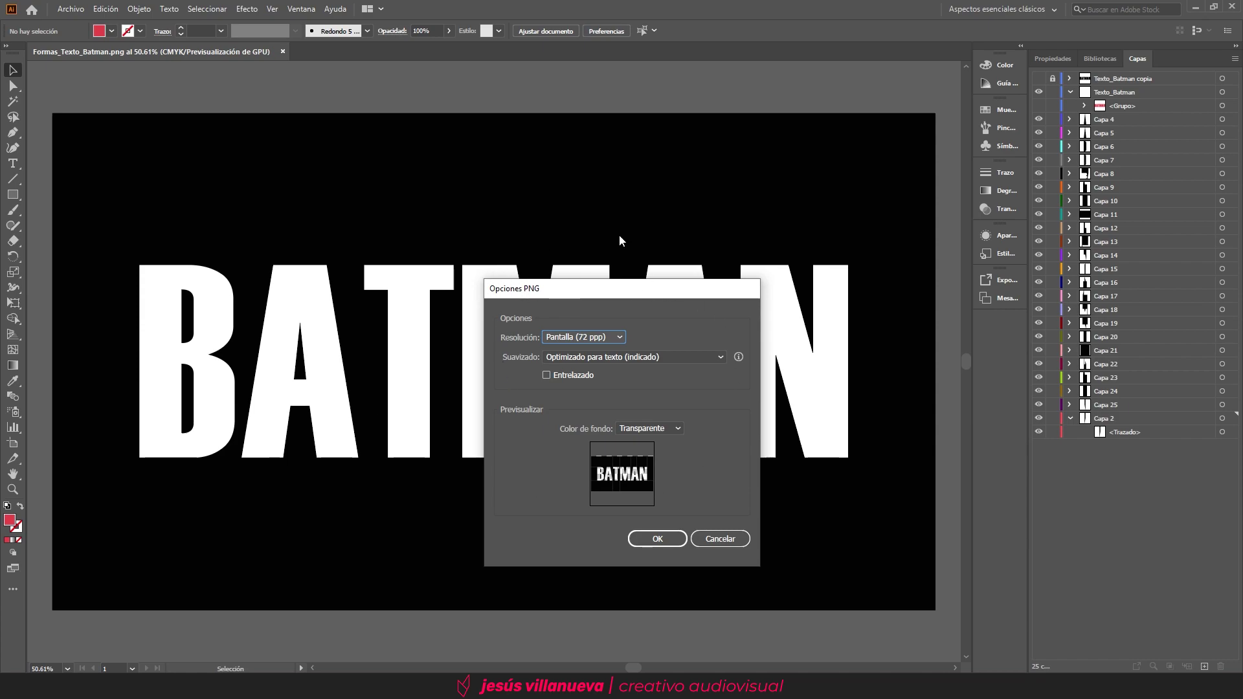
left_click(673, 540)
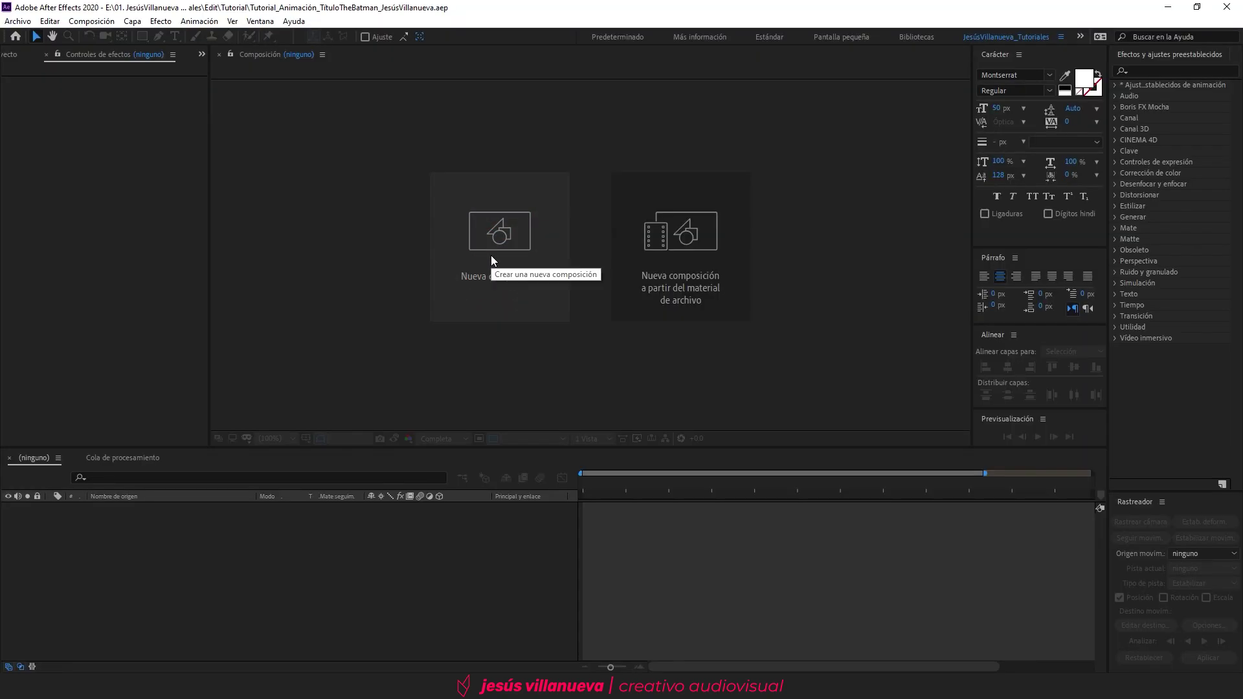
- In After Effects, create a 1920 x 1080 composition named Título_TheBatman with a duration of 0;00;10;00
left_click(491, 255)
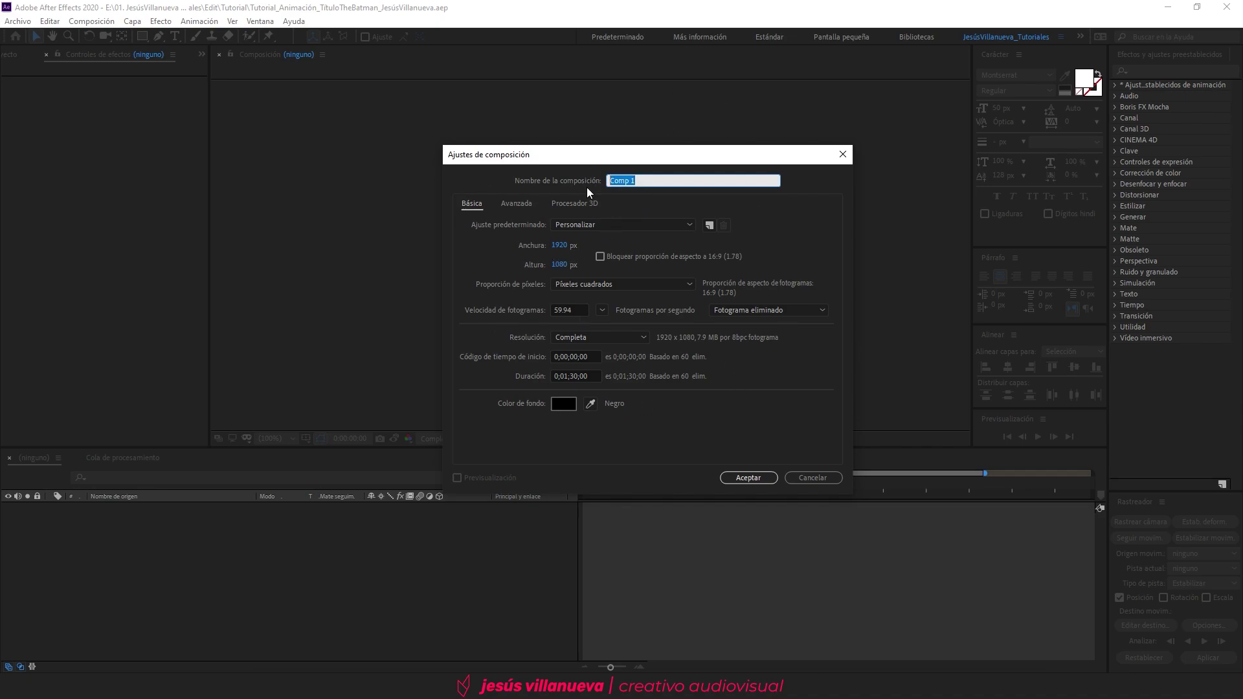
type("Título_TheBatman")
left_click(564, 375)
key("BackSpace")
type("0")
key("Right")
type("10")
key("Delete")
key("Delete")
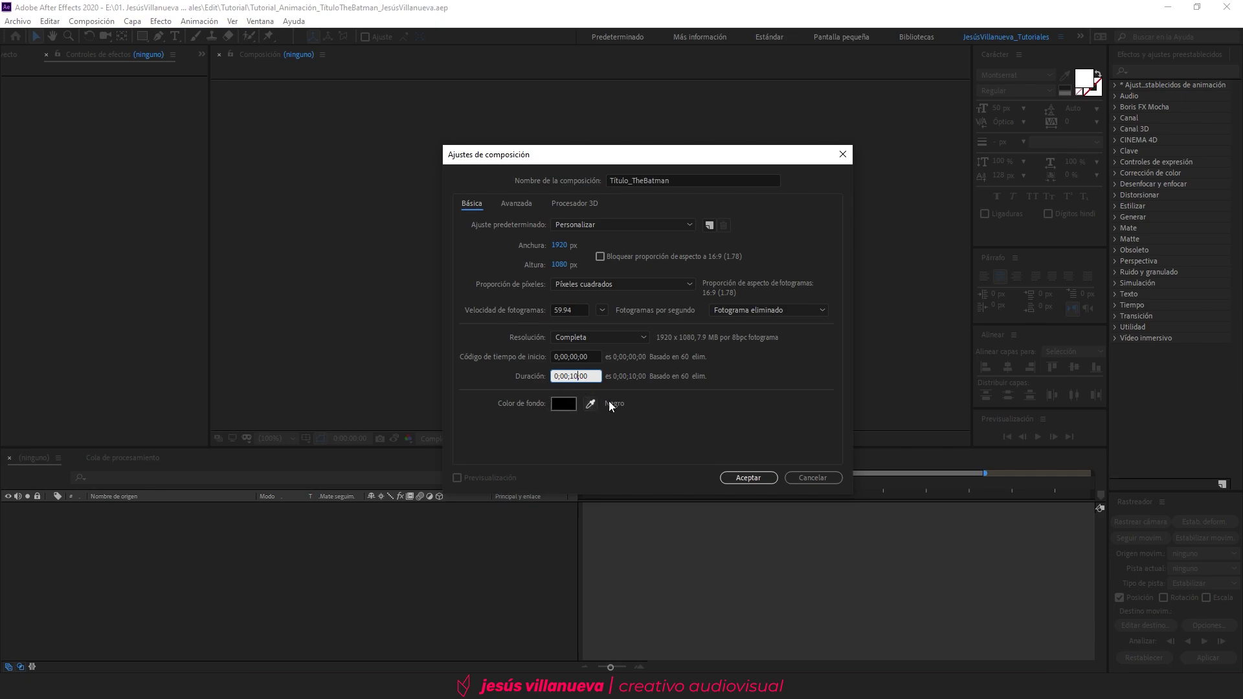
left_click(748, 477)
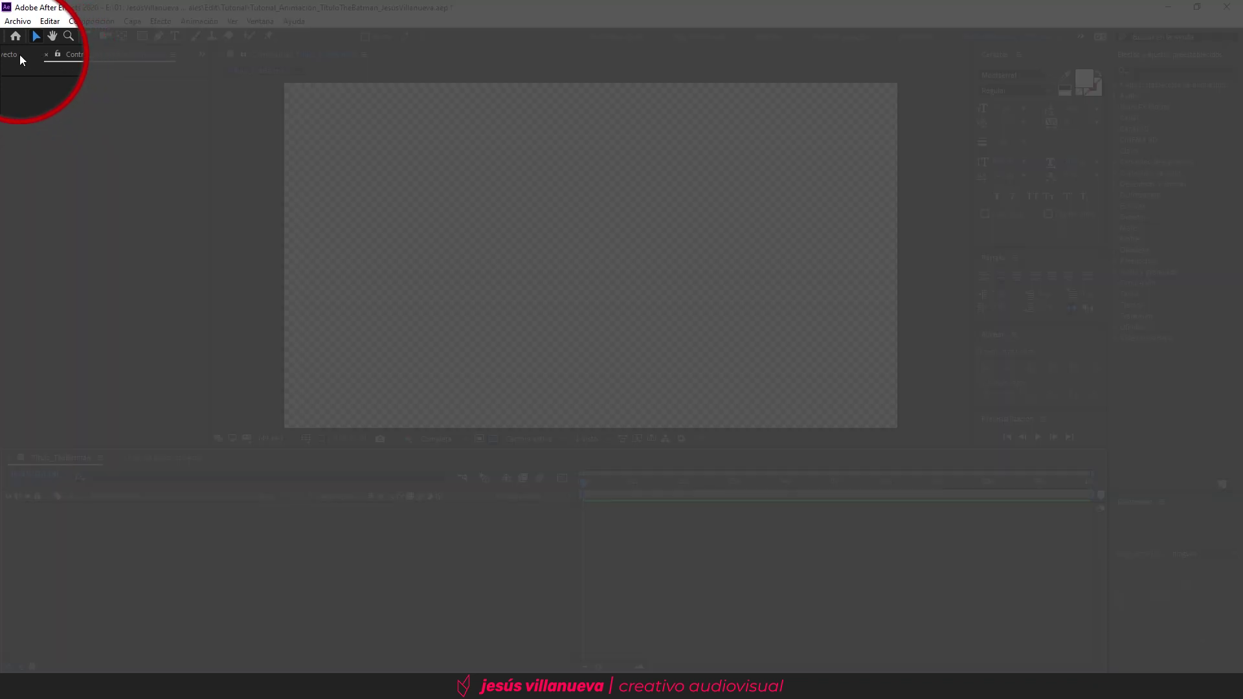
- Import Formas_Texto_Batman.ai from the Recursos folder as a composition, with footage dimensions set to Tamaño de la capa
left_click(20, 57)
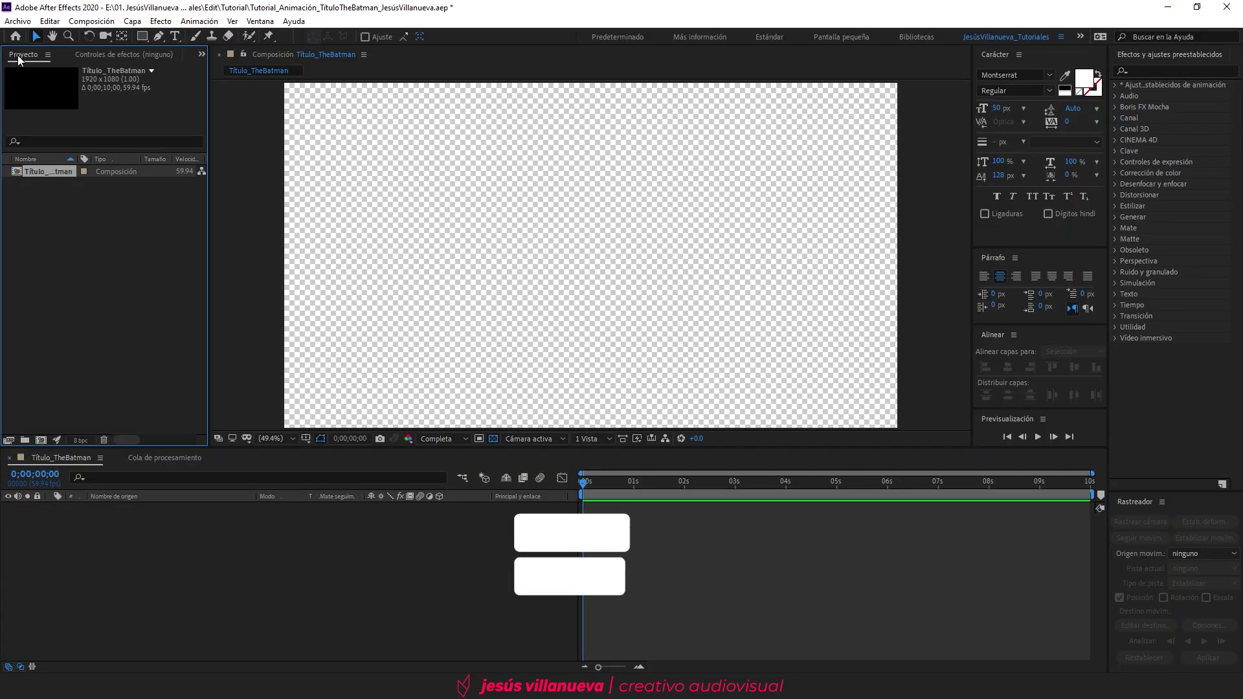
left_click(72, 278)
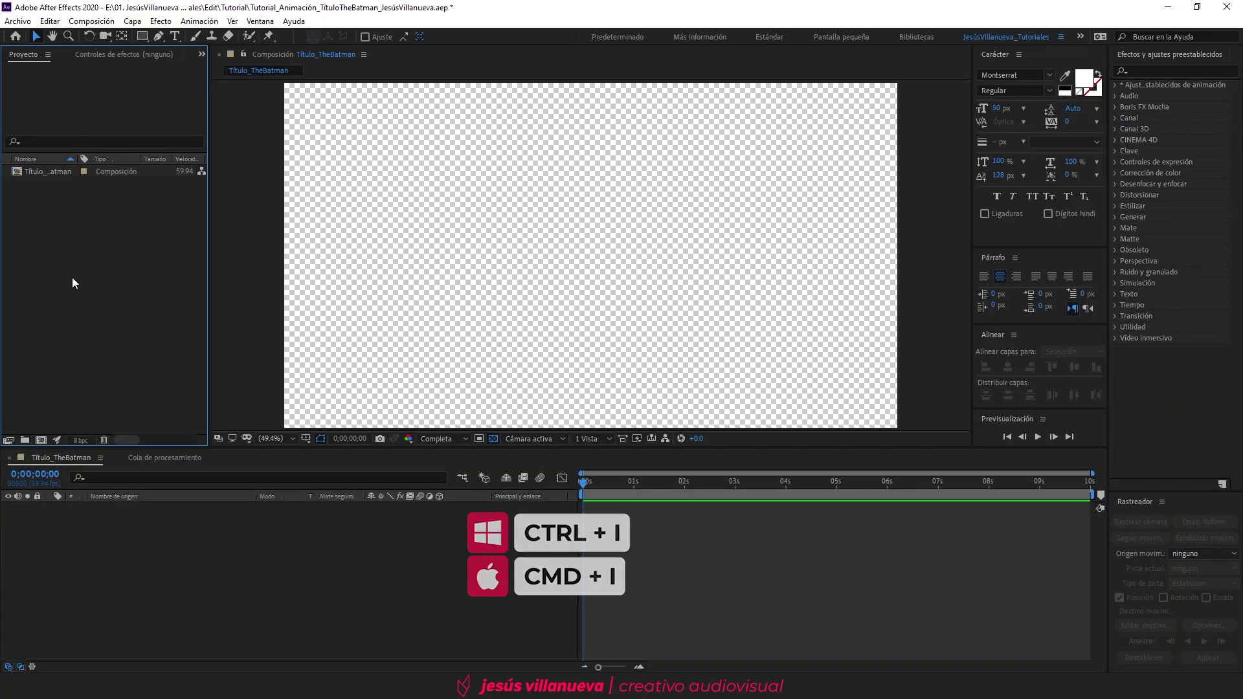
key("ctrl+i")
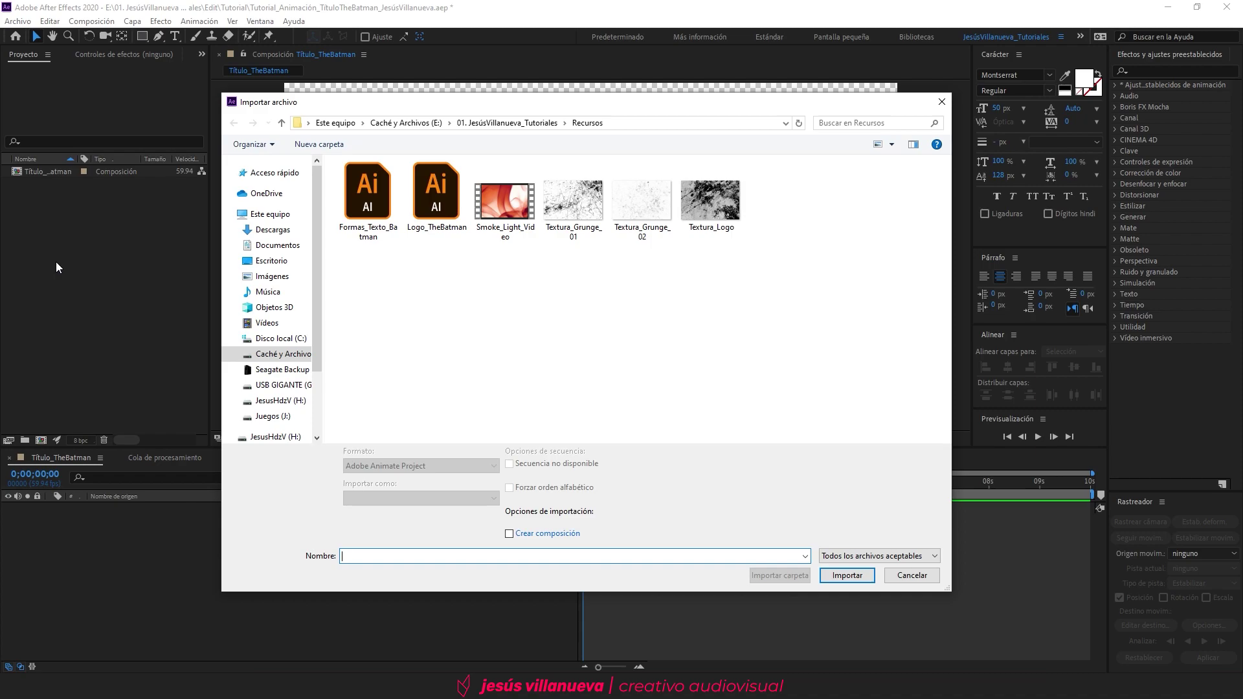
left_click(370, 223)
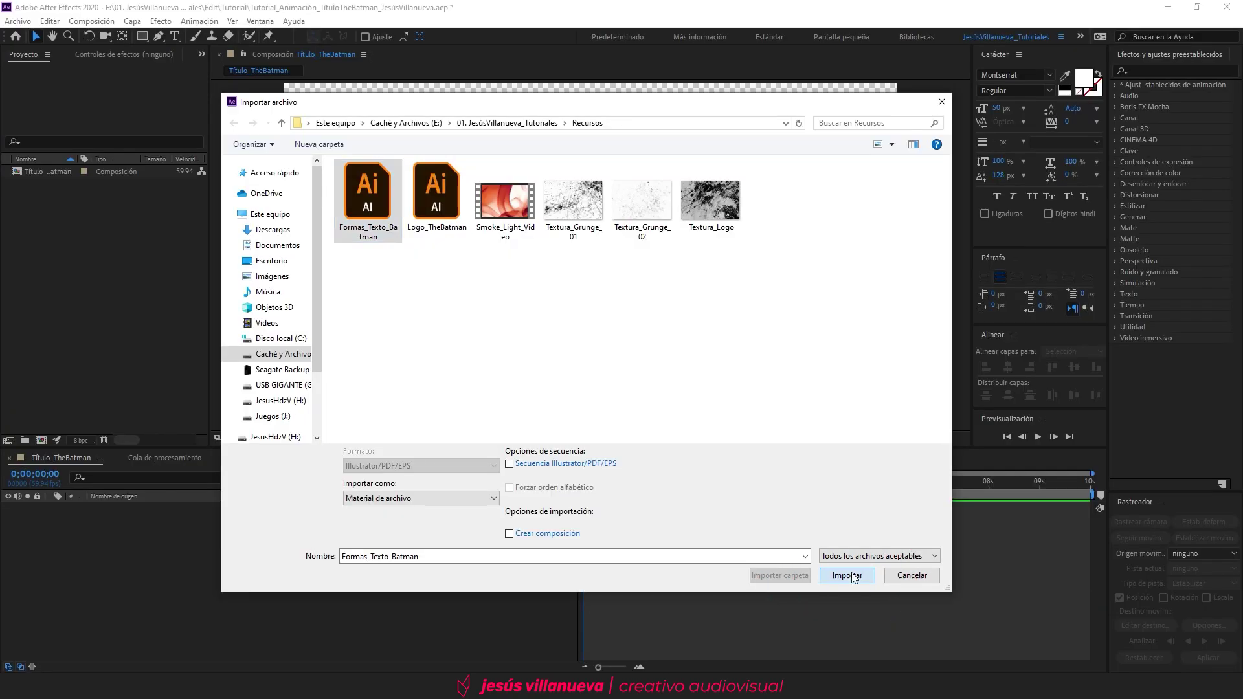
left_click(848, 575)
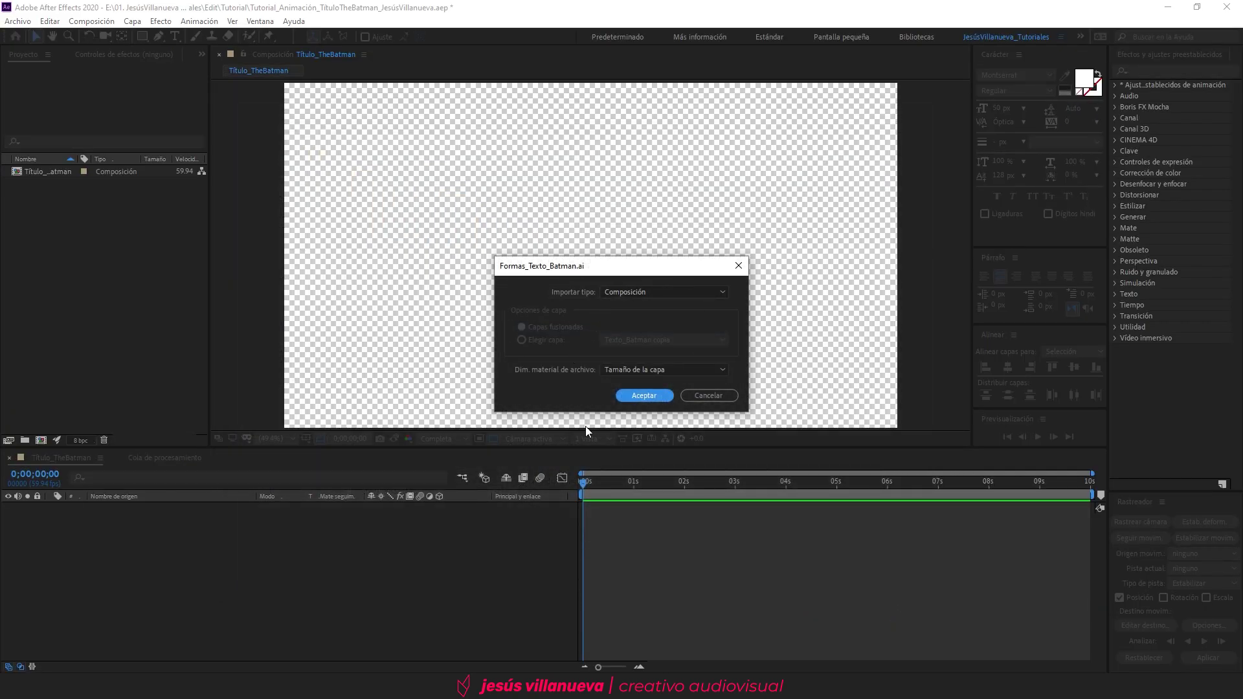
left_click(639, 293)
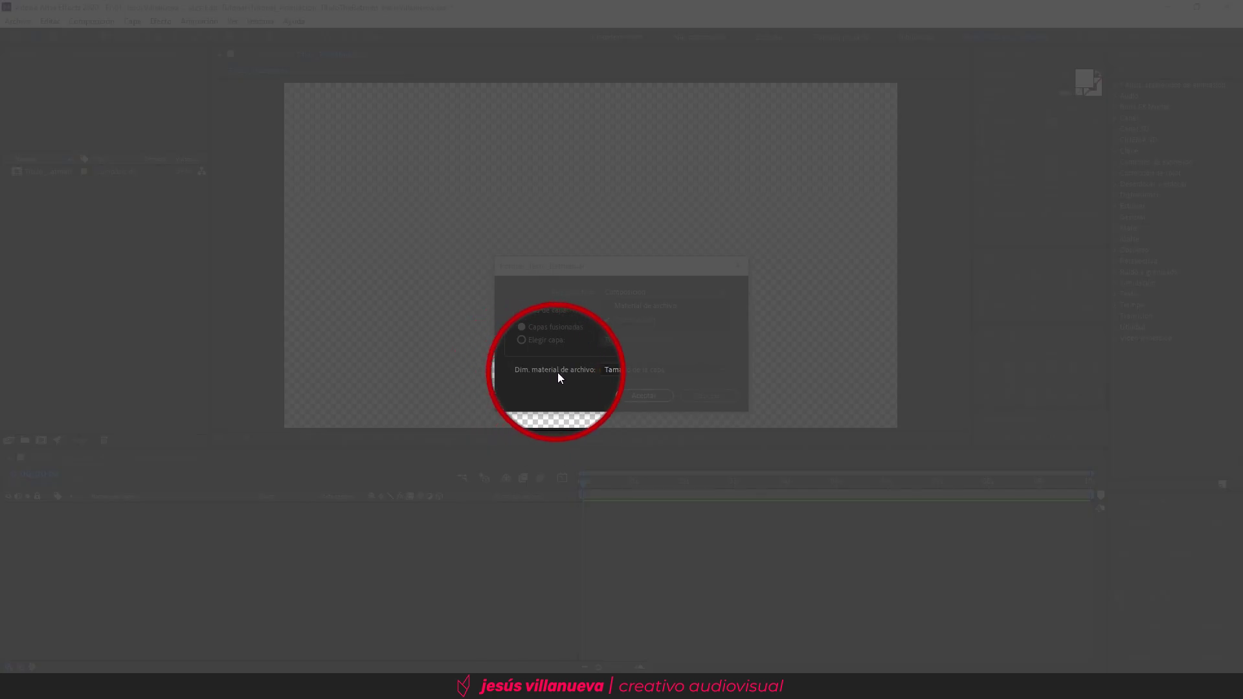
left_click(619, 370)
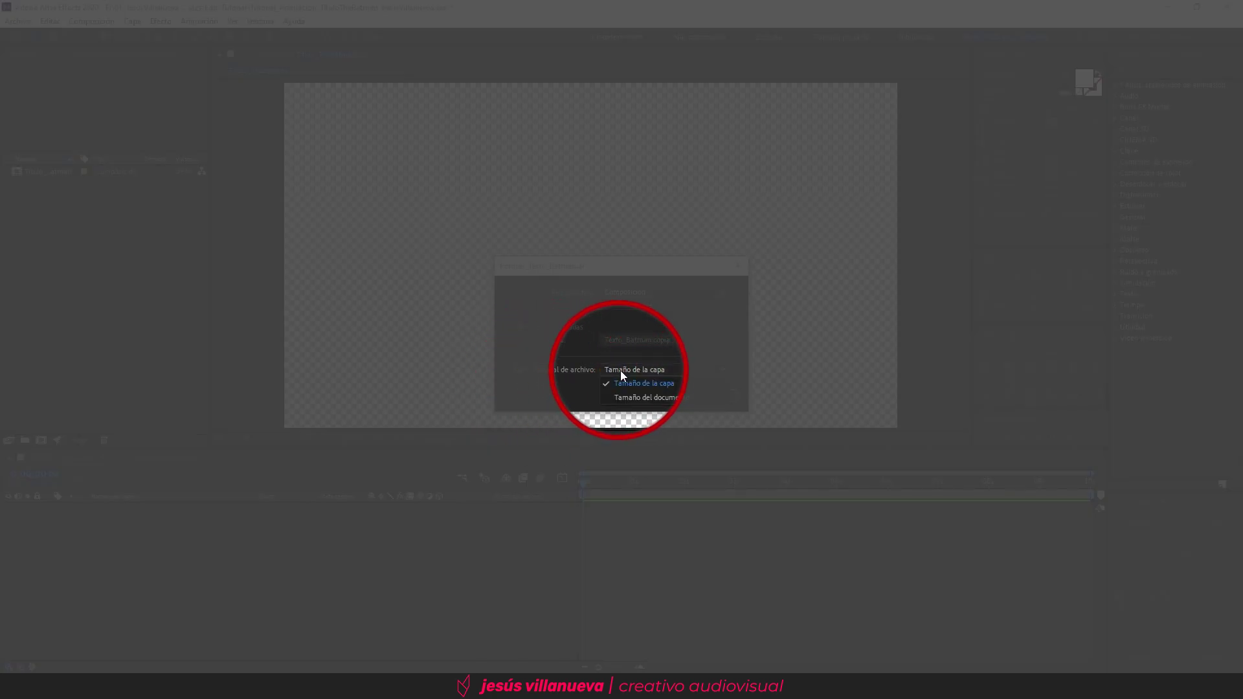
left_click(631, 384)
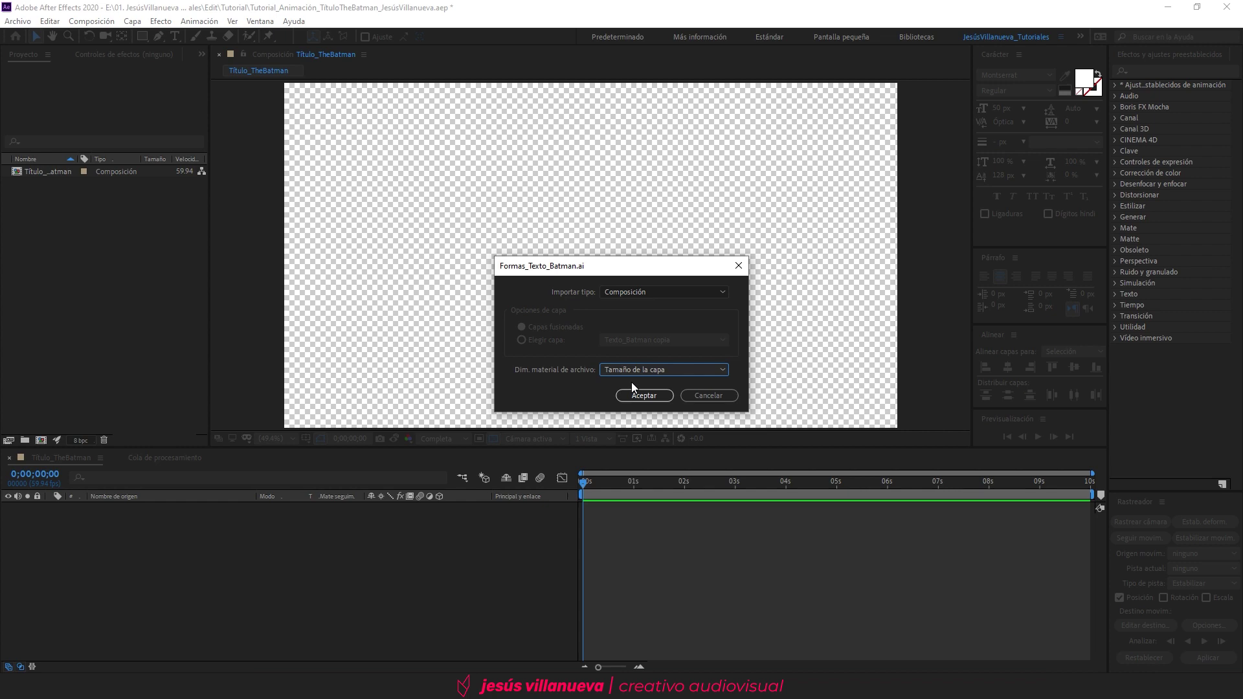
left_click(666, 393)
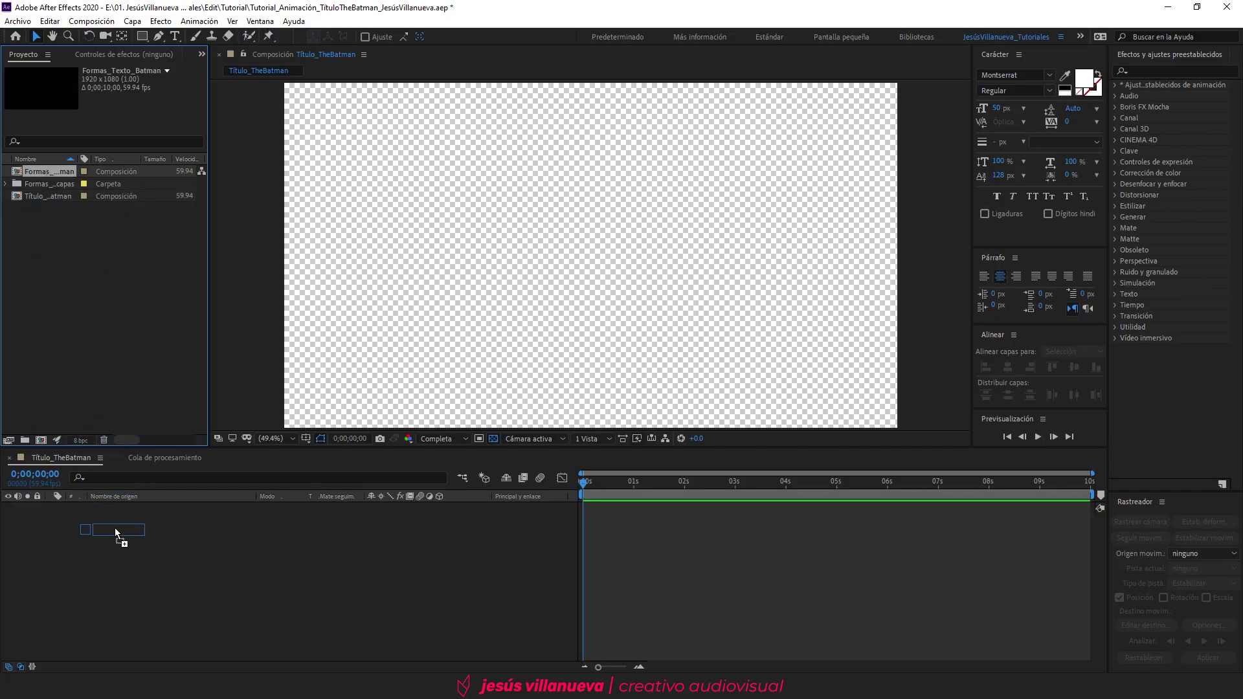
- Add the Formas_Texto_Batman composition to Título_TheBatman, open it, and select Capa 4 to check its shape
left_click_drag(115, 530, 115, 533)
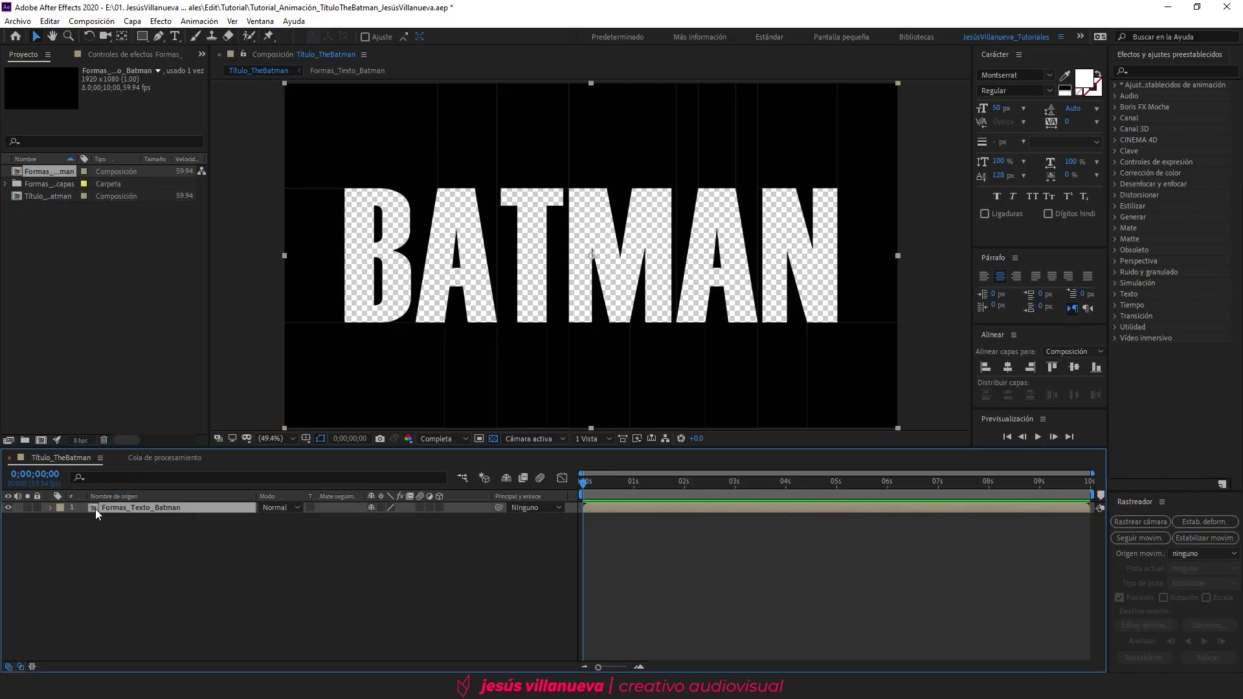
double_click(95, 509)
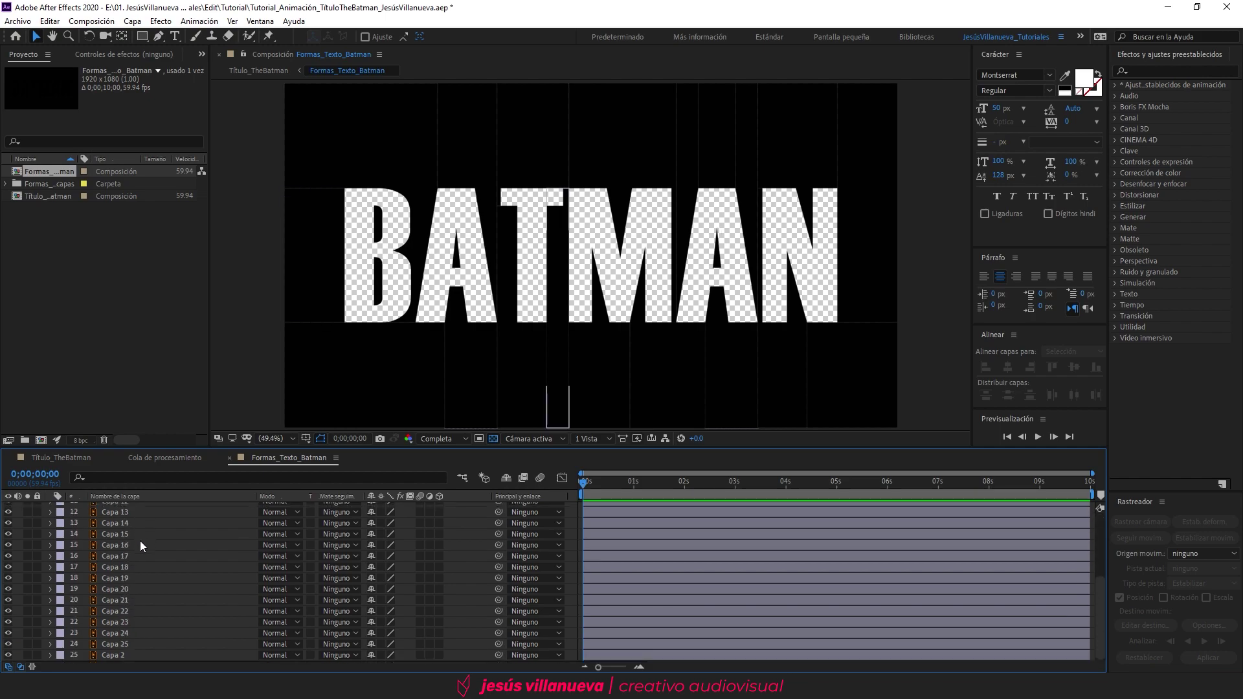
left_click(118, 531)
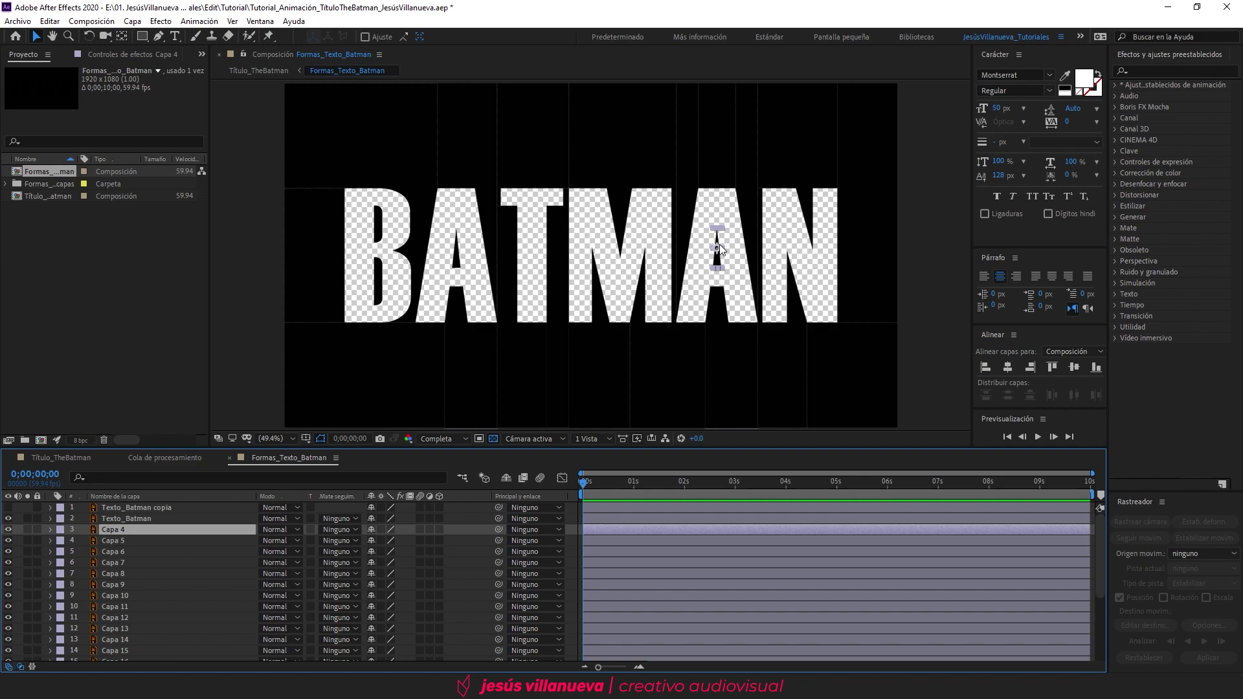
- Delete the Texto_Batman copia and Texto_Batman layers from the Formas_Texto_Batman composition
left_click(146, 509)
left_click(145, 519, "shift")
key("Delete")
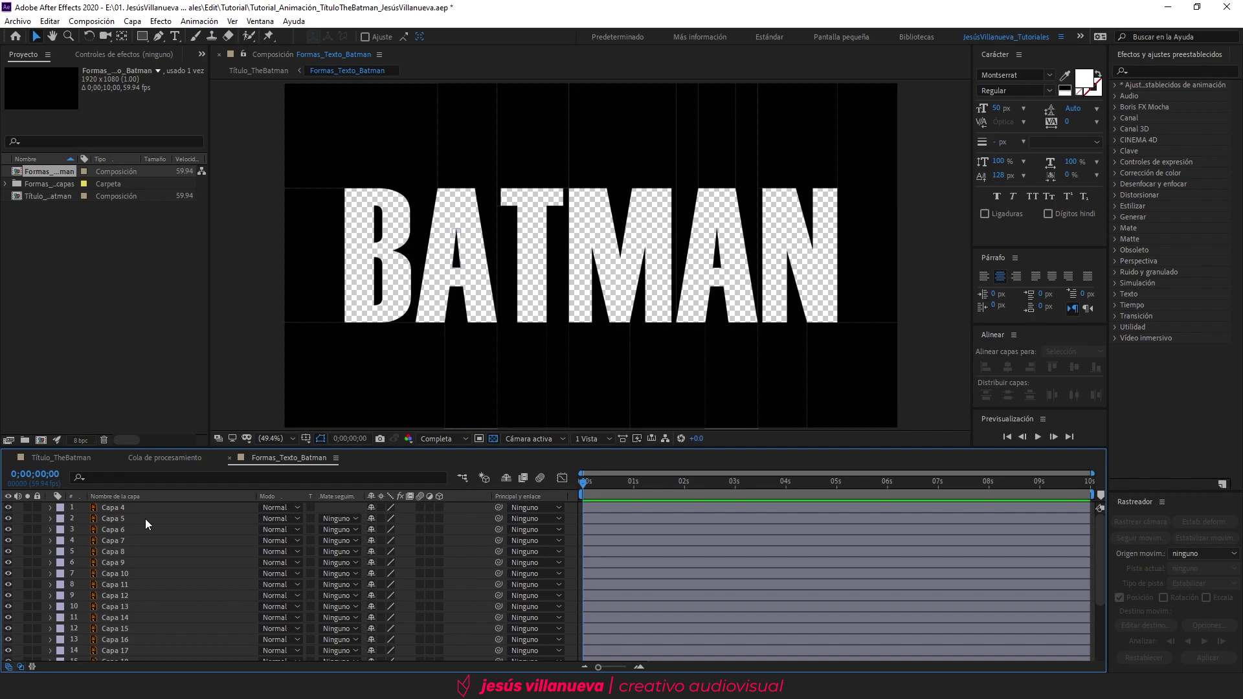
- Move the letters' inner shapes Capa 6, Capa 7, Capa 5 and Capa 4 to the top of the layer stack and hide them
left_click(378, 228)
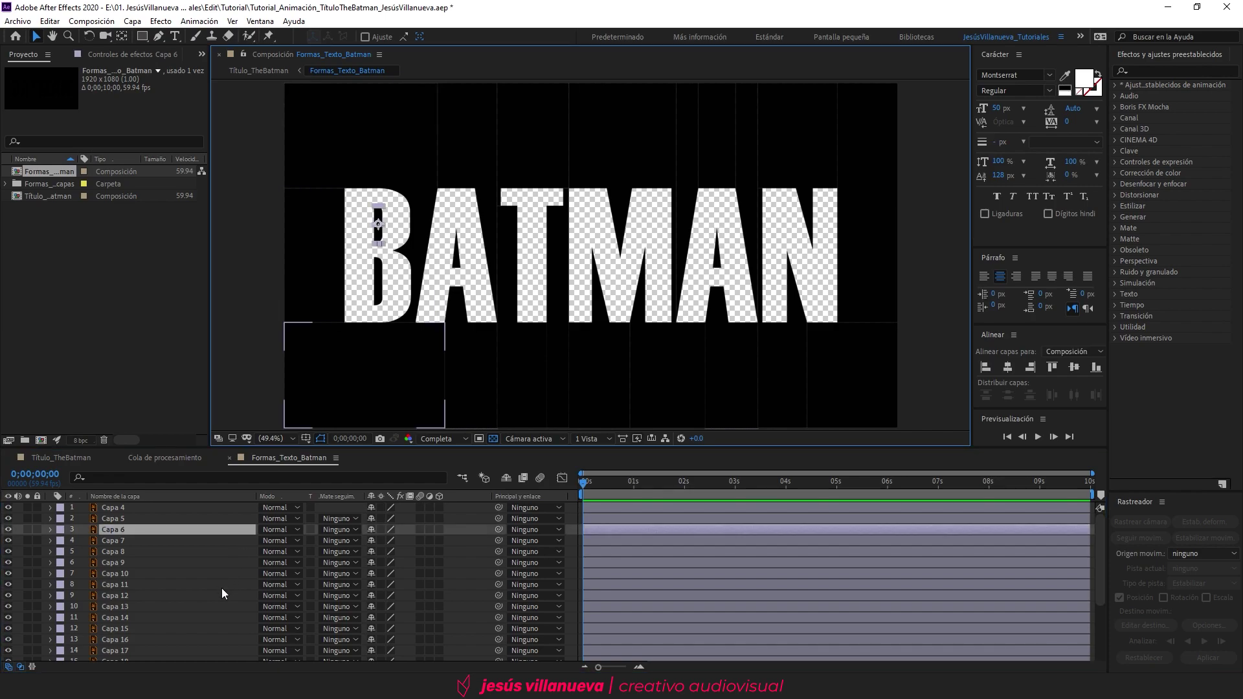
mouse_move(175, 530)
left_mouse_down()
mouse_move(193, 509)
mouse_move(174, 518)
left_mouse_up()
left_click(378, 281)
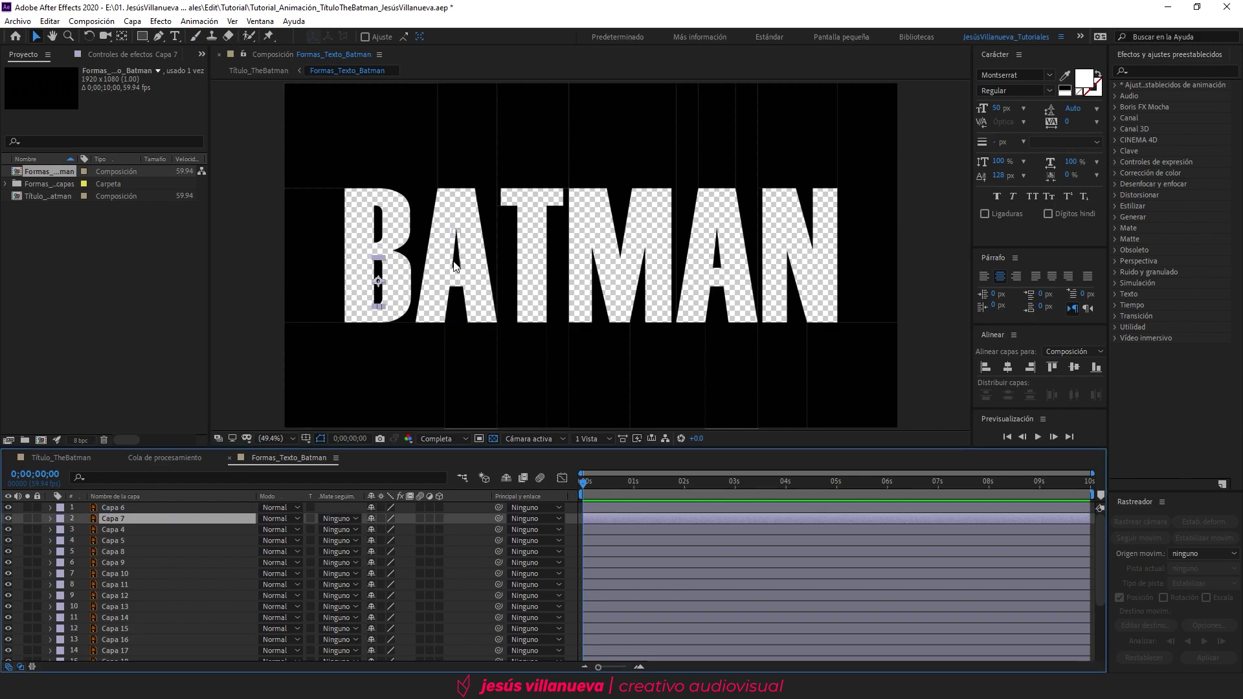
left_click(717, 260)
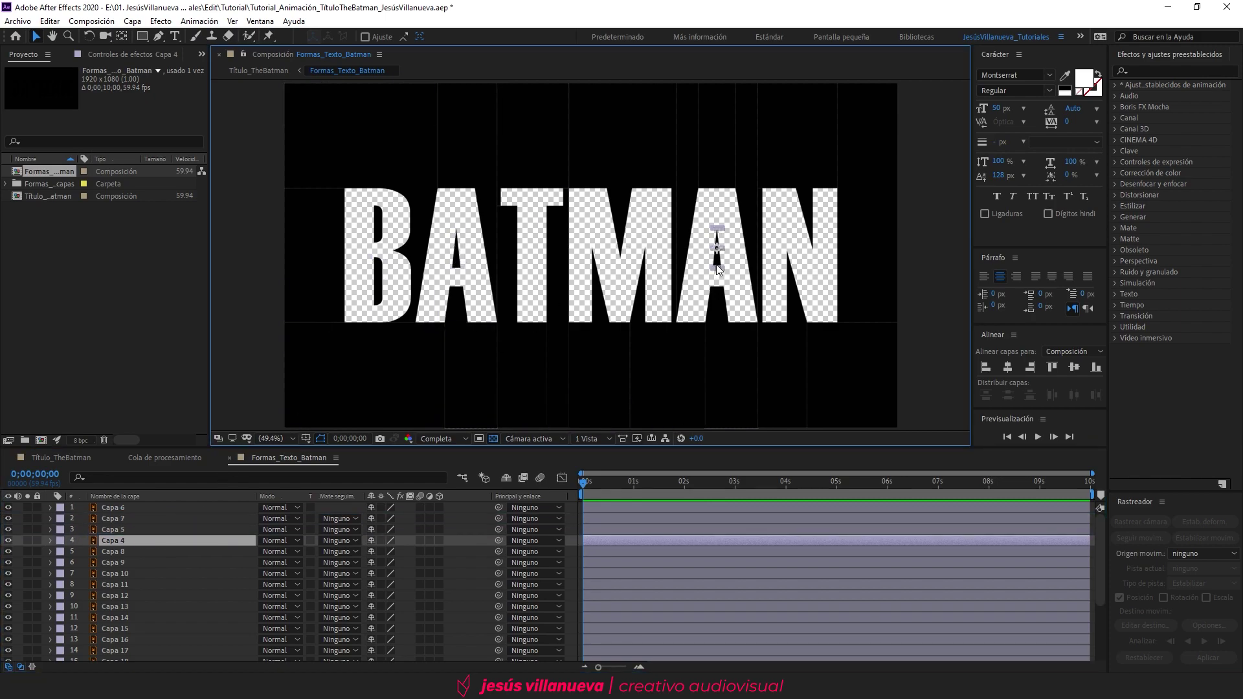
left_click_drag(8, 507, 9, 545)
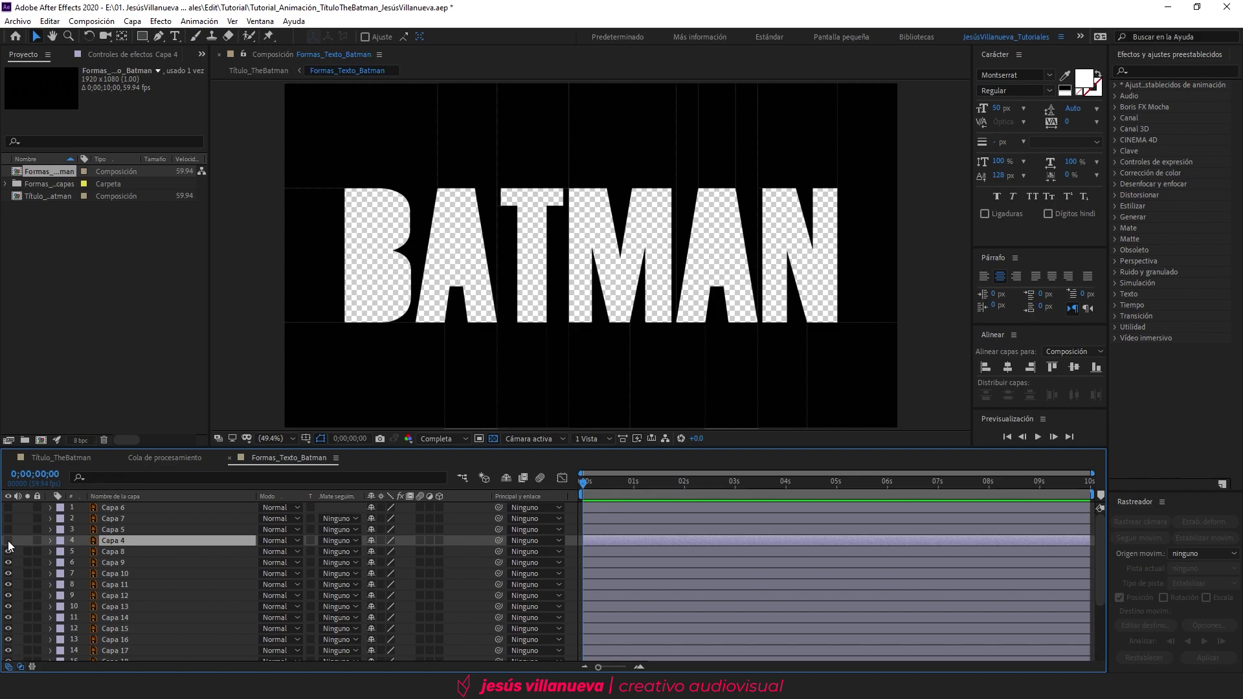
- Set Position keyframes at 0;00;00;00 on all layers from Capa 8 down to Capa 2
left_click(116, 550)
scroll(117, 550, "down", 3)
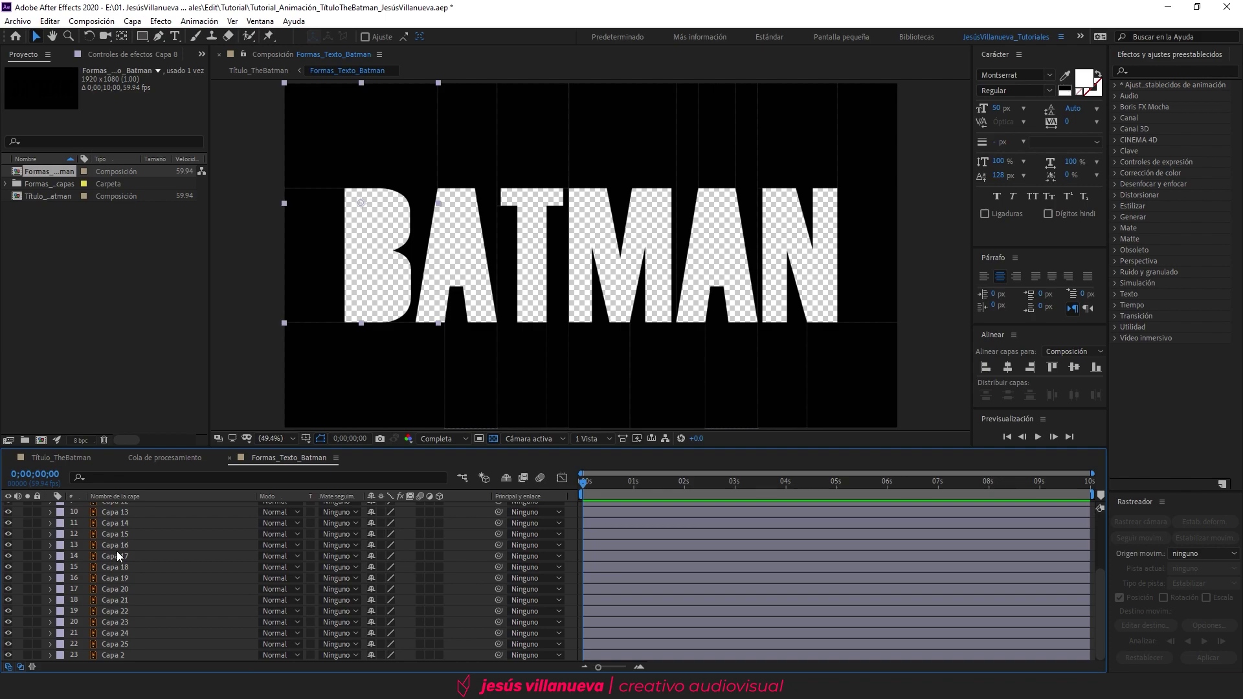
left_click(131, 655, "shift")
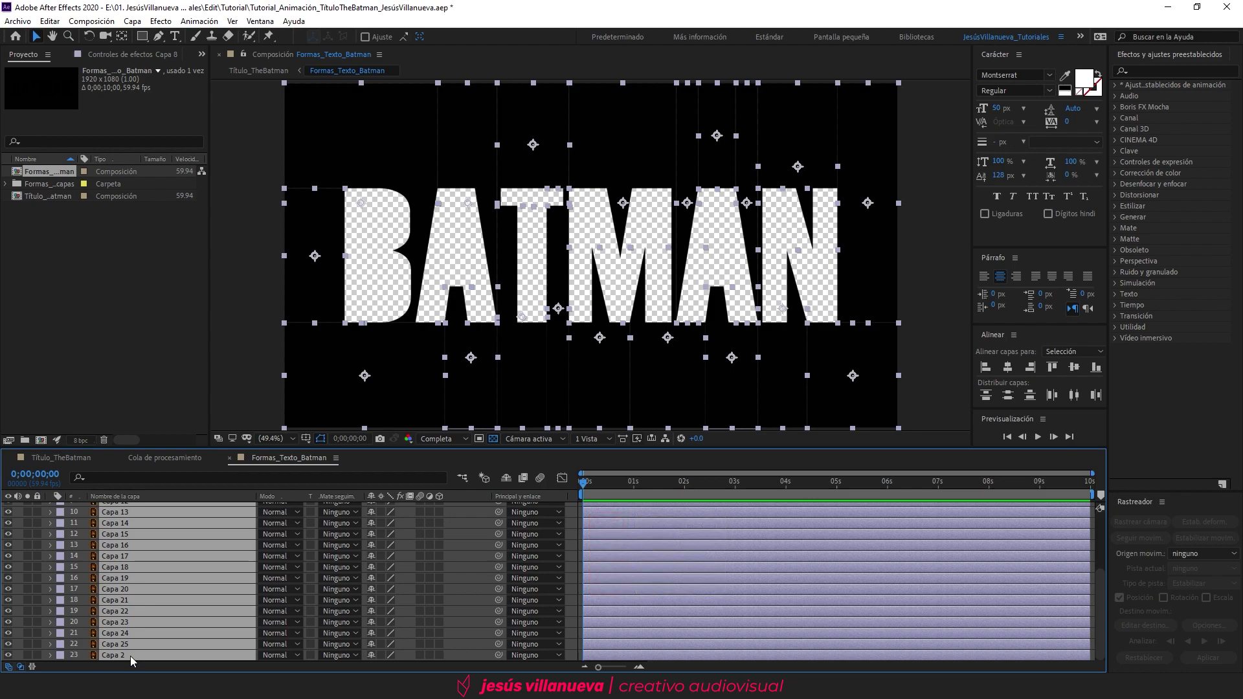
scroll(130, 655, "up", 3)
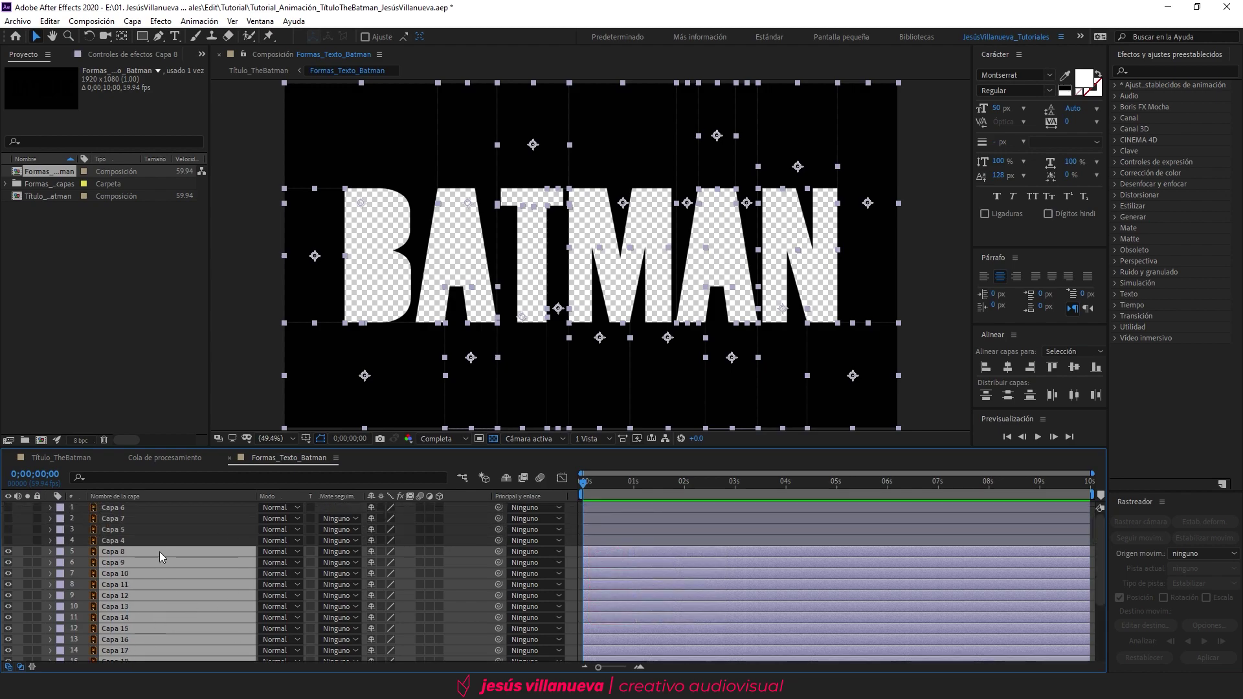
scroll(159, 552, "down", 3)
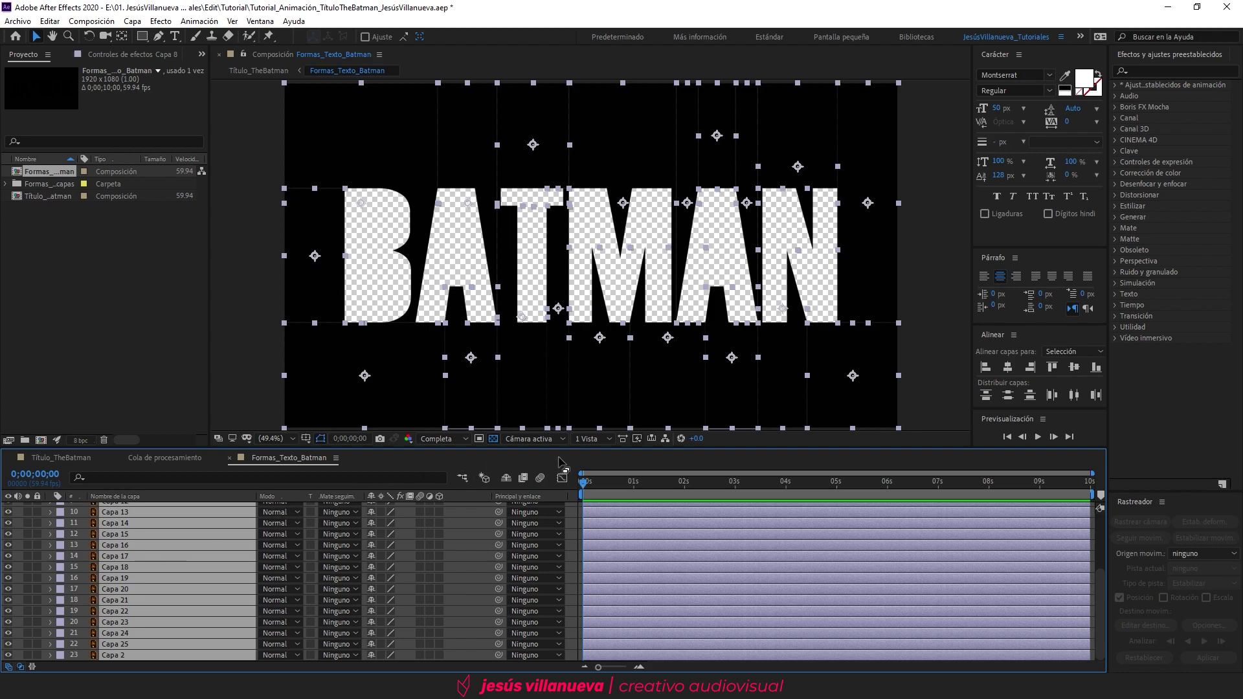
key("space")
key("space")
key("p")
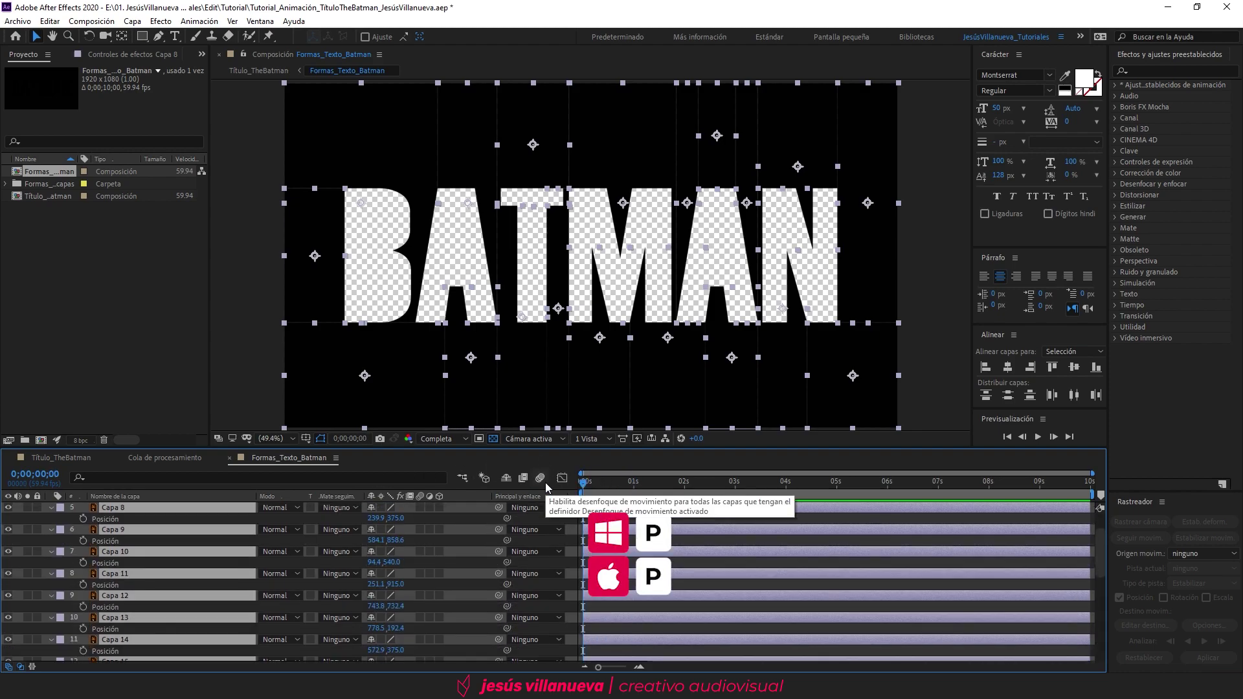
left_click(87, 538)
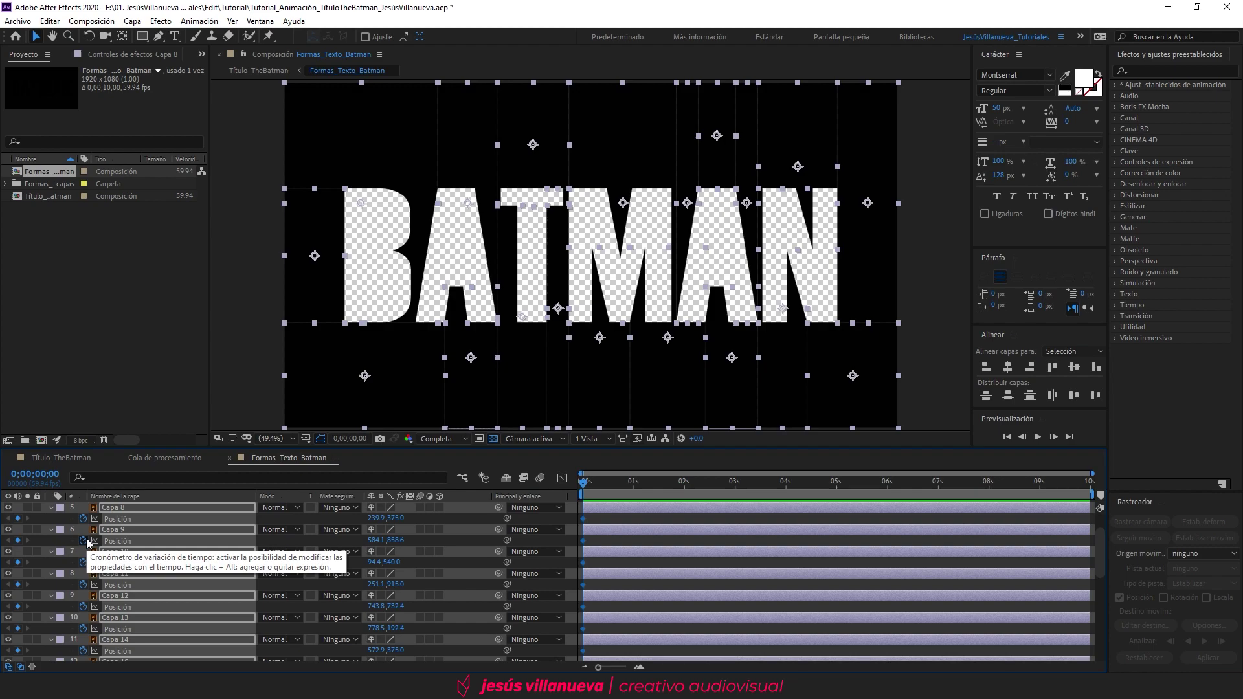
- Add Position keyframes at 0;00;05;00 on the same layers, return to 0;00;00;00 and deselect everything
left_click(836, 484)
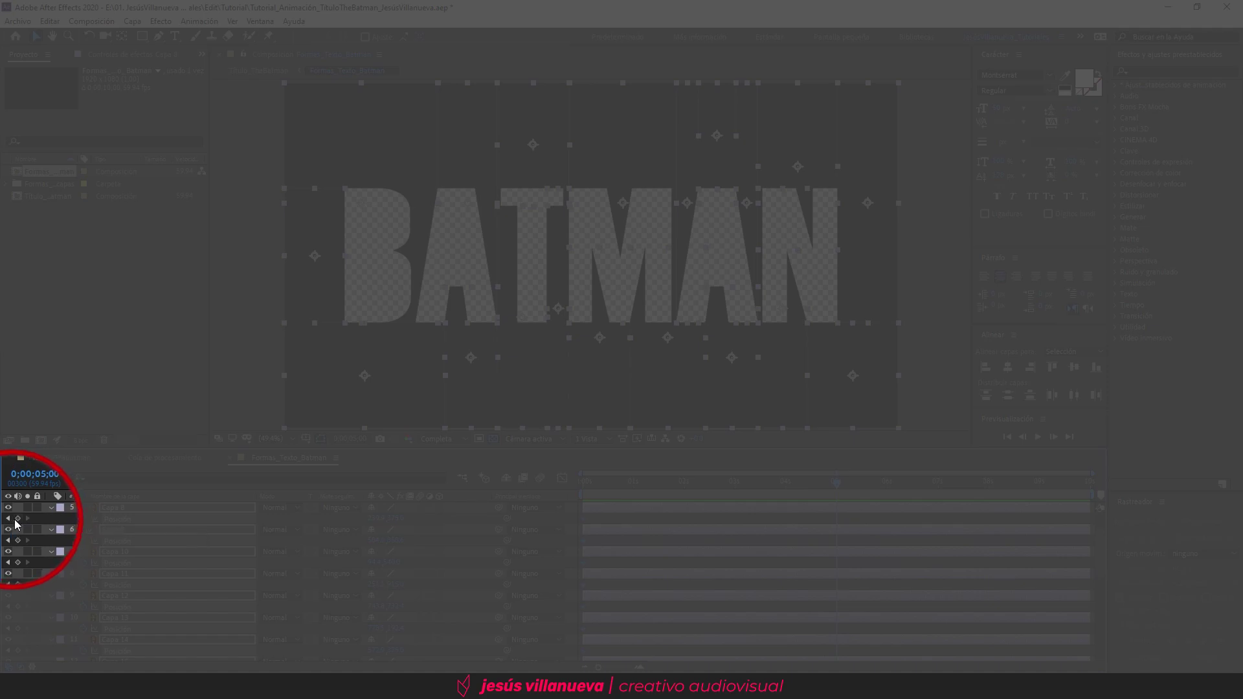
left_click(18, 519)
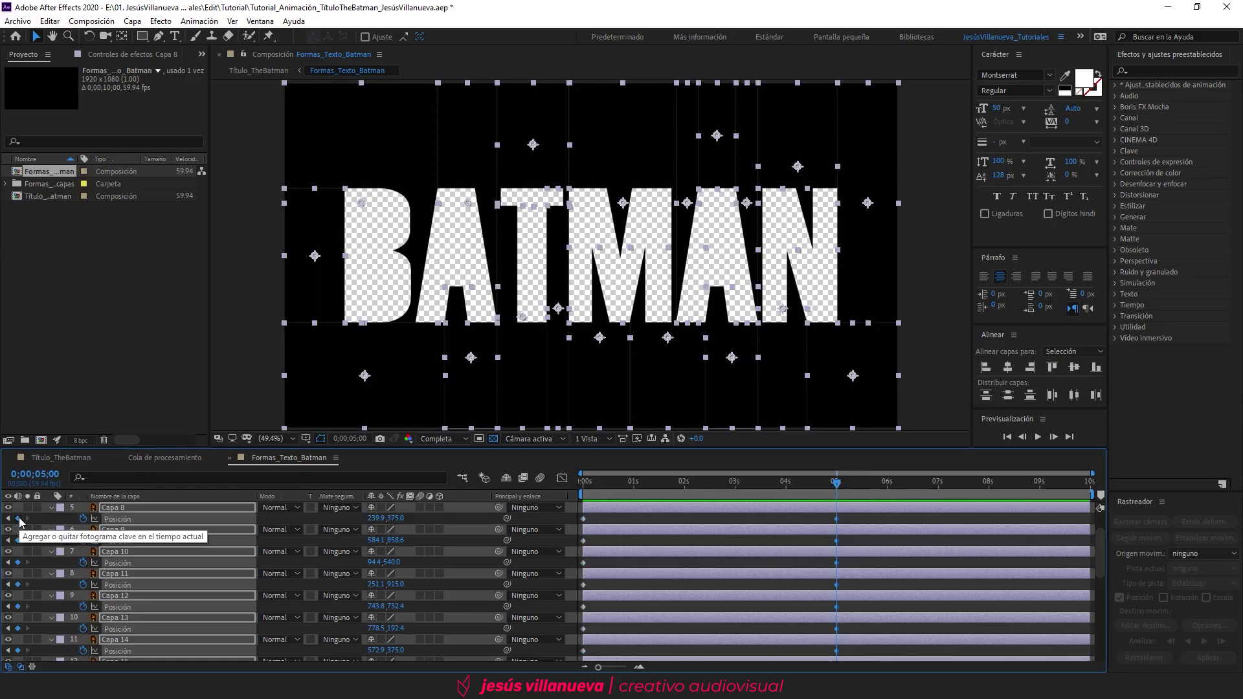
left_click_drag(610, 486, 581, 486)
left_click(264, 344)
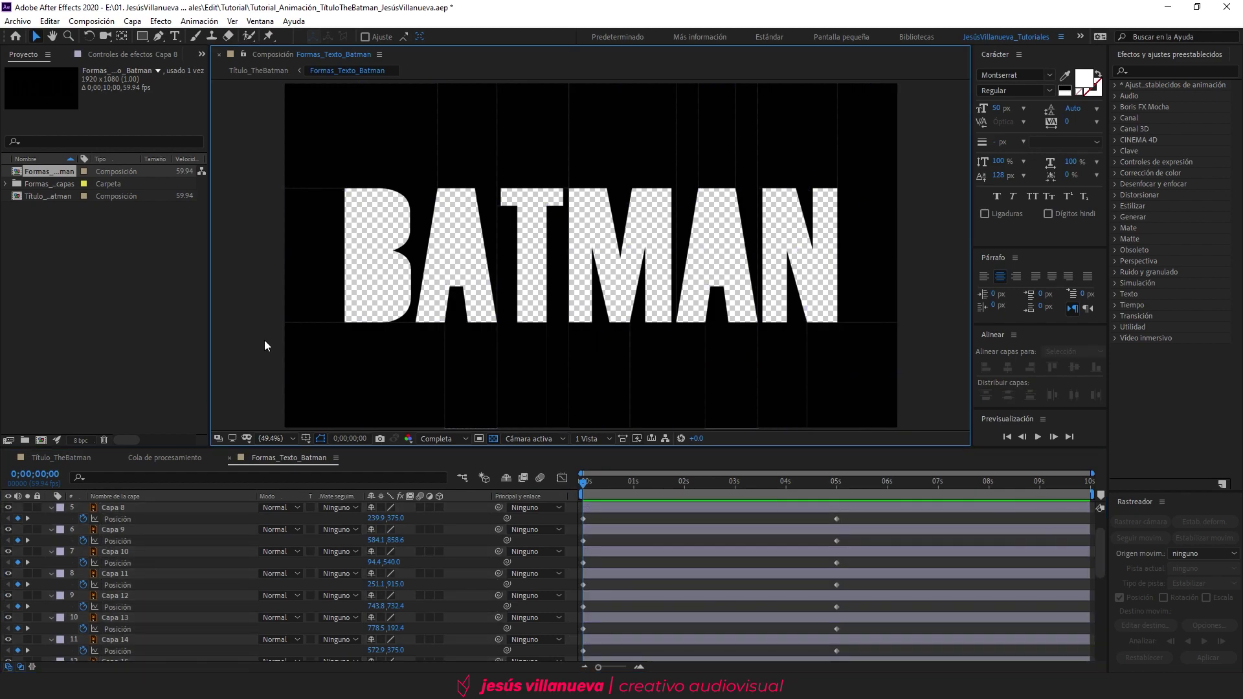
- At 0;00;00;00, move Capa 11 off the frame's left side to X -260.9 and Capa 9 below the frame to Y 1306.6
left_click(377, 349)
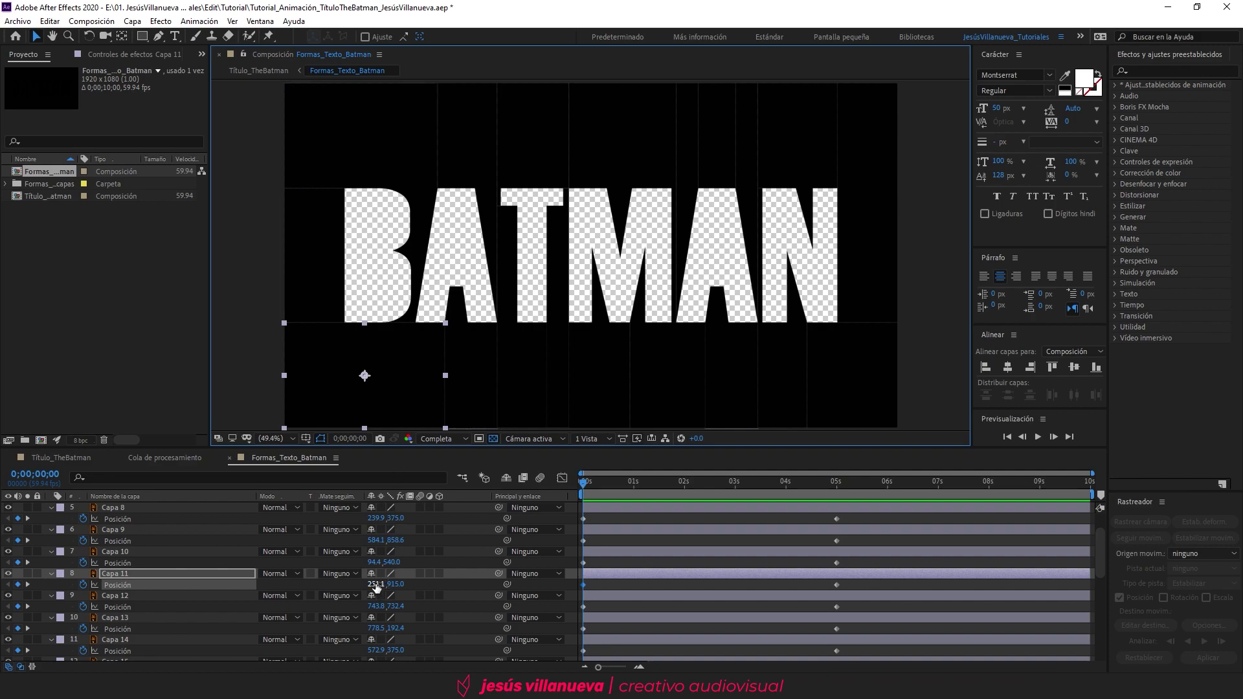
left_click_drag(375, 584, 43, 584)
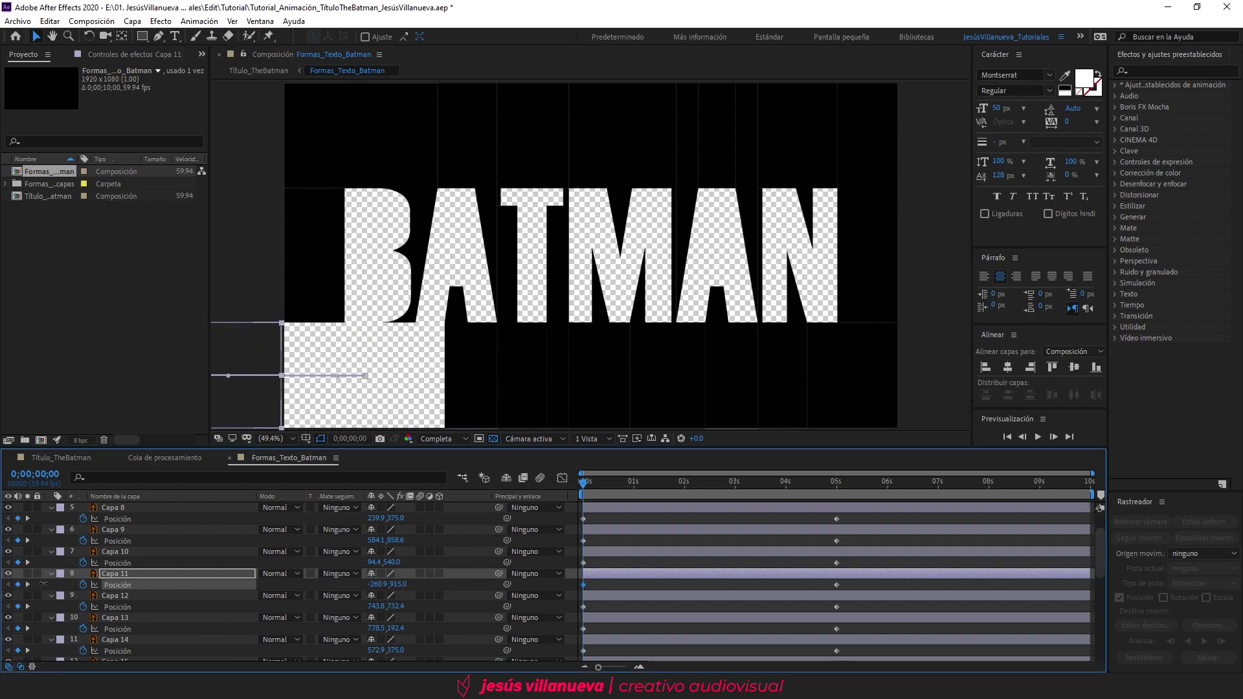
left_click(478, 356)
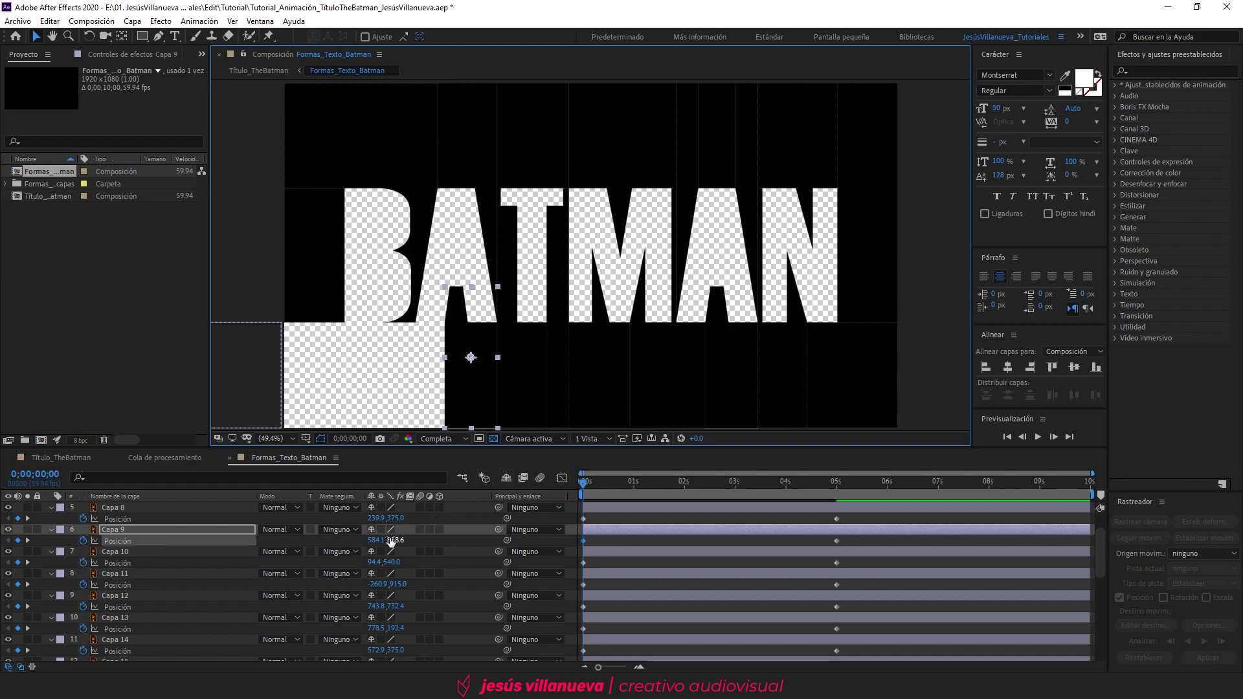
left_click_drag(391, 541, 716, 509)
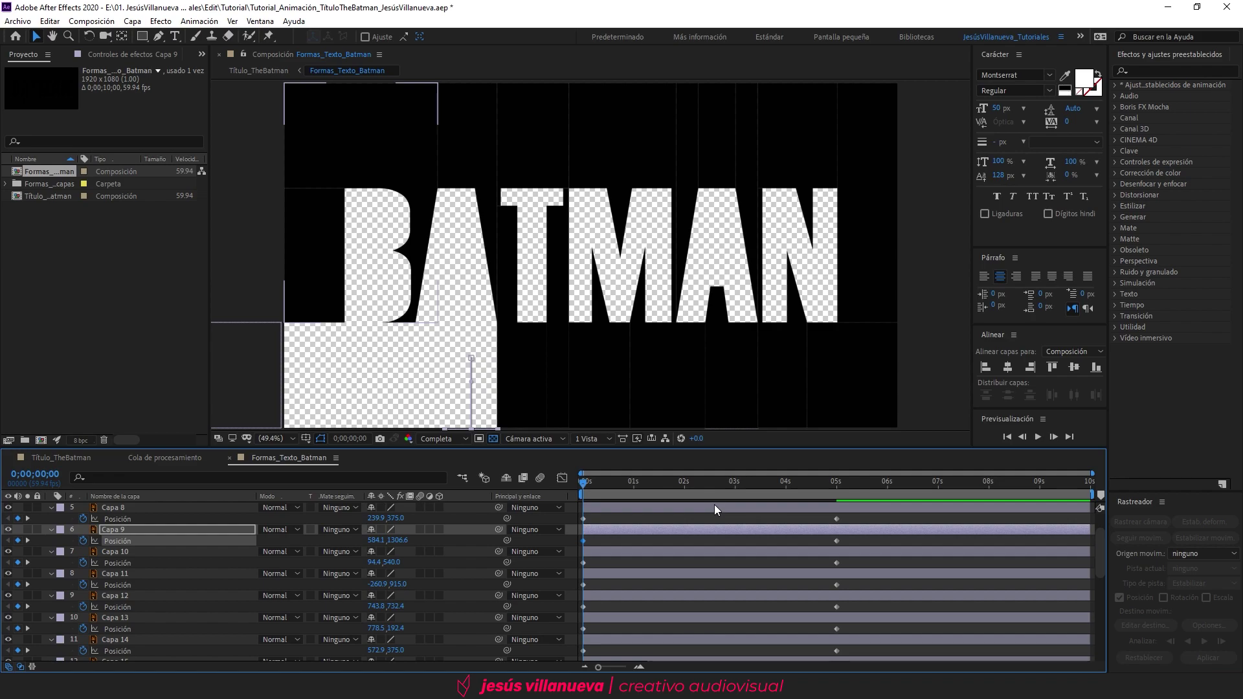
- Move Capa 12, Capa 15, Capa 16 and Capa 17 below the frame, to Y 1435.4, about 1450, 1372.1 and 1370.1
left_click_drag(398, 607, 824, 553)
scroll(415, 595, "down", 1)
left_click_drag(398, 640, 974, 547)
scroll(415, 596, "down", 2)
left_click_drag(399, 595, 745, 583)
left_click_drag(399, 617, 654, 612)
- Move Capa 23, Capa 22 and Capa 21 below the frame to Y 1306.6, 1464 and 1251, and Capa 20 rightward to X 2019.6
scroll(414, 596, "down", 4)
left_click_drag(410, 594, 901, 592)
left_click_drag(401, 574, 619, 572)
left_click_drag(378, 552, 504, 551)
- Move Capa 19, Capa 25, Capa 24 and Capa 2 above the frame, the last three to Y -381, -174 and -386
left_click_drag(402, 530, 48, 525)
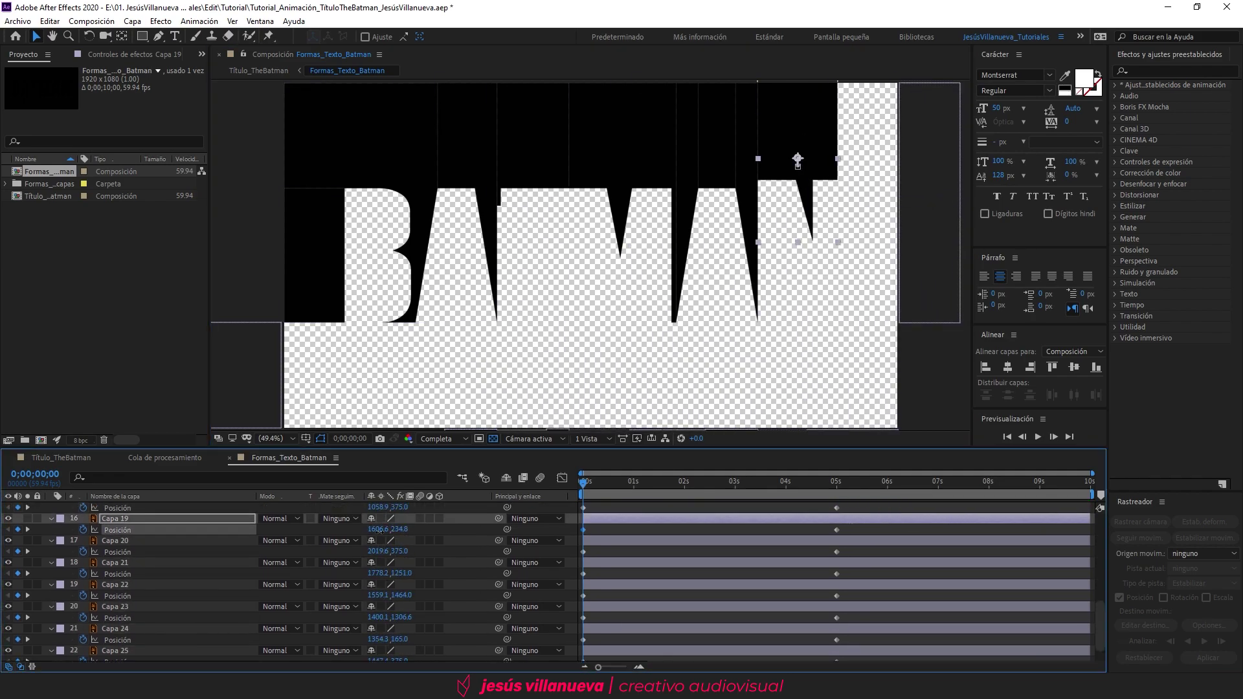
scroll(414, 596, "down", 2)
left_click_drag(403, 633, 2, 628)
left_click_drag(402, 611, 183, 610)
left_click_drag(405, 655, 2, 641)
- Move Capa 18, Capa 13 and Capa 14 above the frame, with Capa 13 at Y -207.6 and Capa 14 at Y -383
scroll(402, 583, "up", 1)
left_click_drag(402, 545, 2, 542)
scroll(402, 570, "up", 2)
left_click_drag(398, 568, 139, 567)
left_click_drag(396, 589, 2, 586)
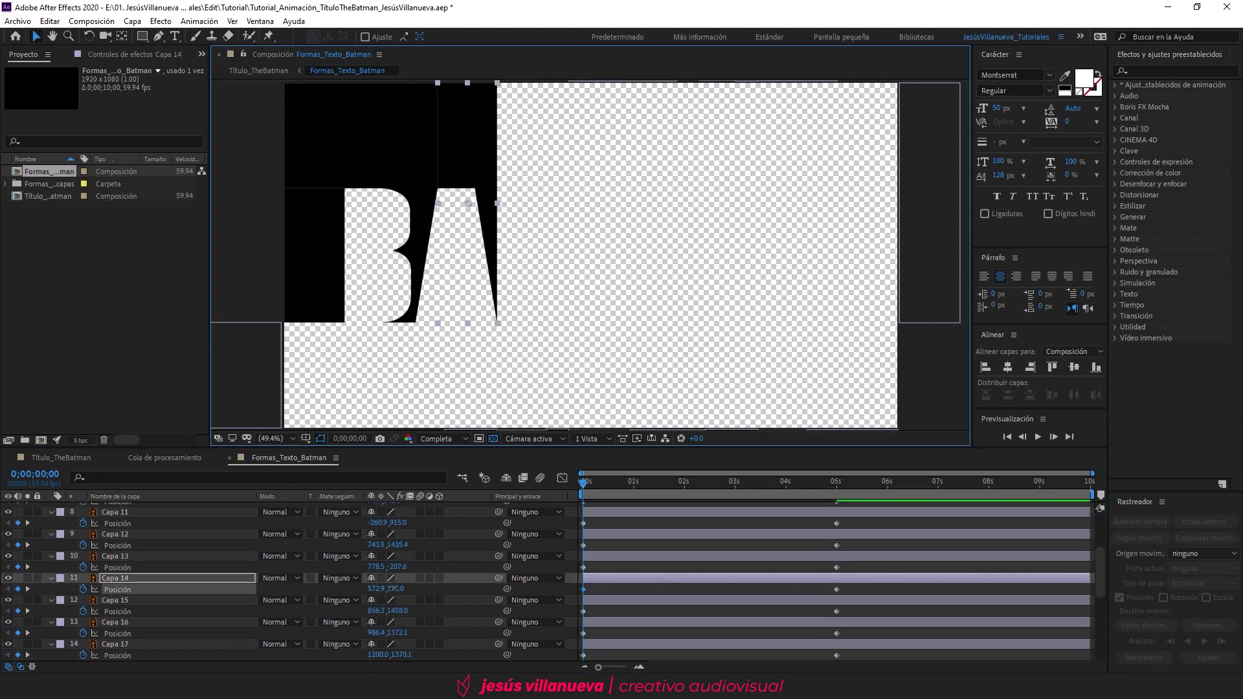
- Move Capa 8 above the frame to Y -381 and Capa 10 off the frame's left side to X -102.6
scroll(395, 557, "up", 1)
left_click_drag(392, 524, 2, 528)
left_click_drag(378, 567, 249, 576)
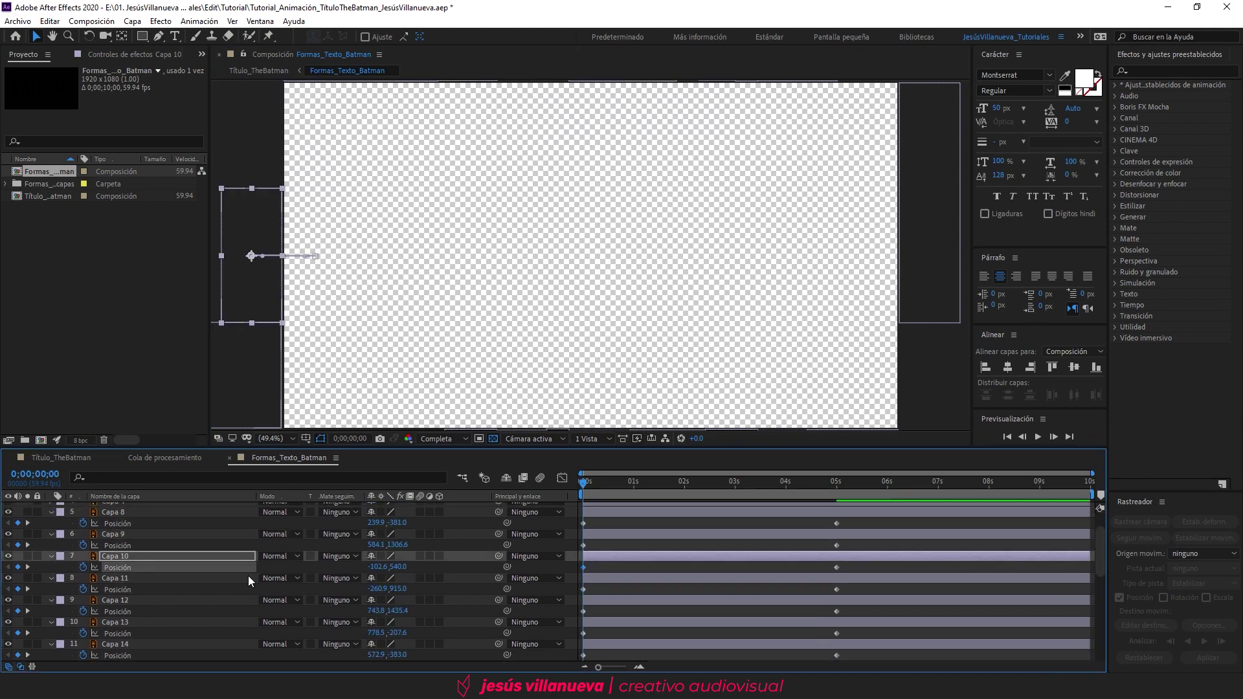
- Select all Position keyframes from Capa 8 through Capa 2 and apply Easy Ease to them
scroll(247, 576, "up", 2)
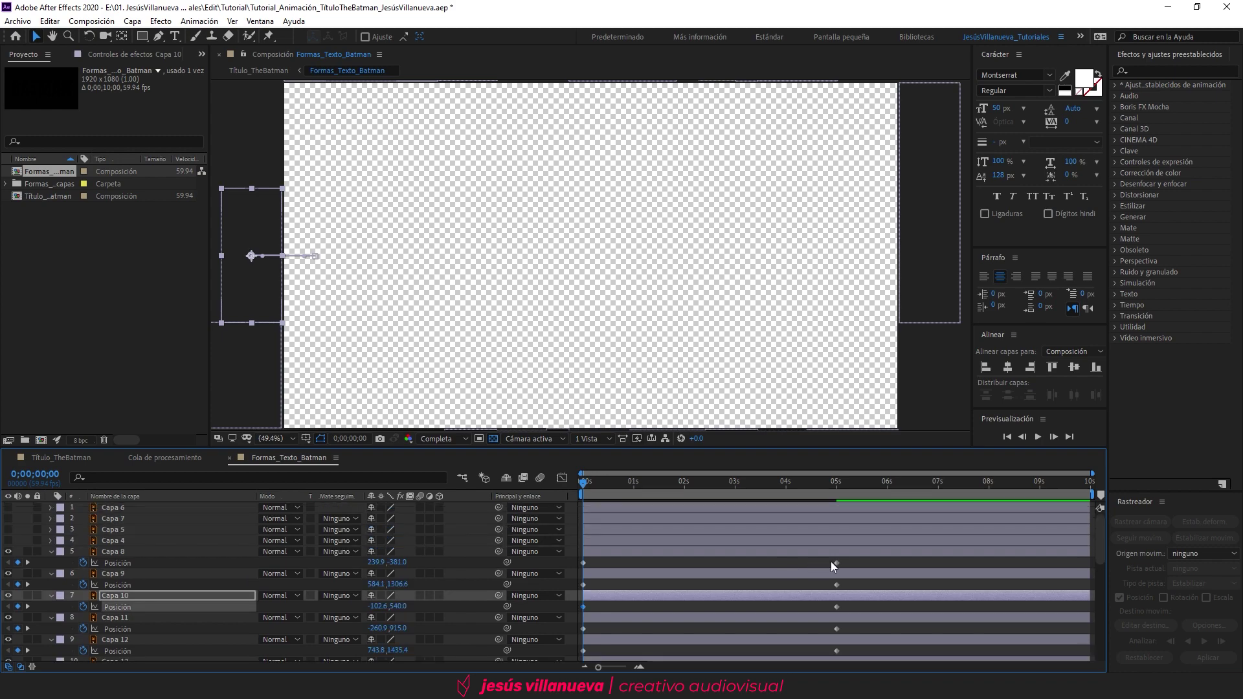
left_click_drag(855, 566, 570, 664)
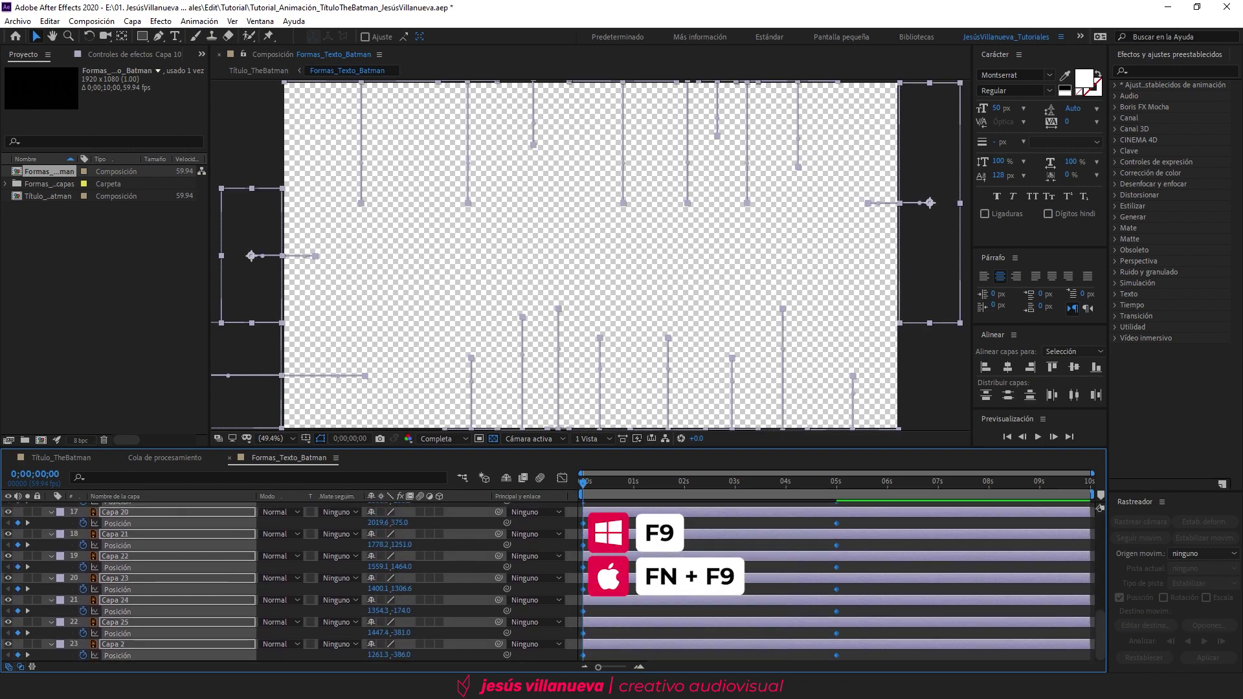
key("F9")
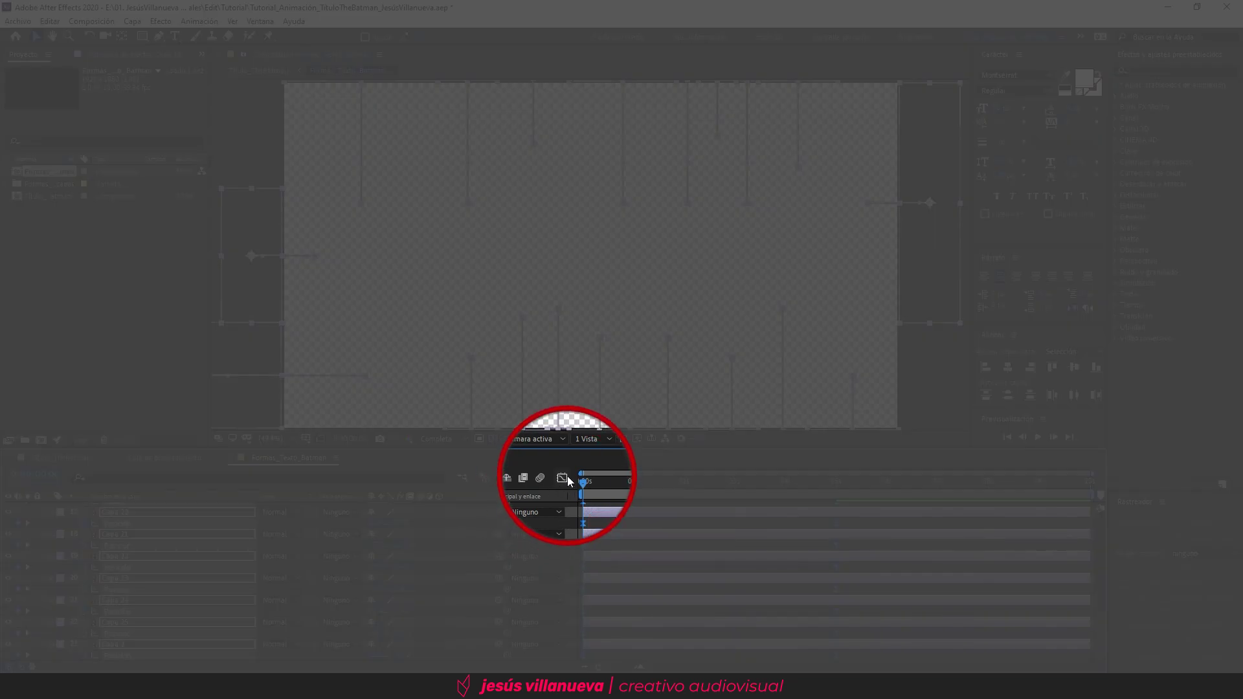
- In the speed graph, lengthen the incoming handles of the 5-second keyframes so the movement peaks early and slows gradually
left_click(562, 478)
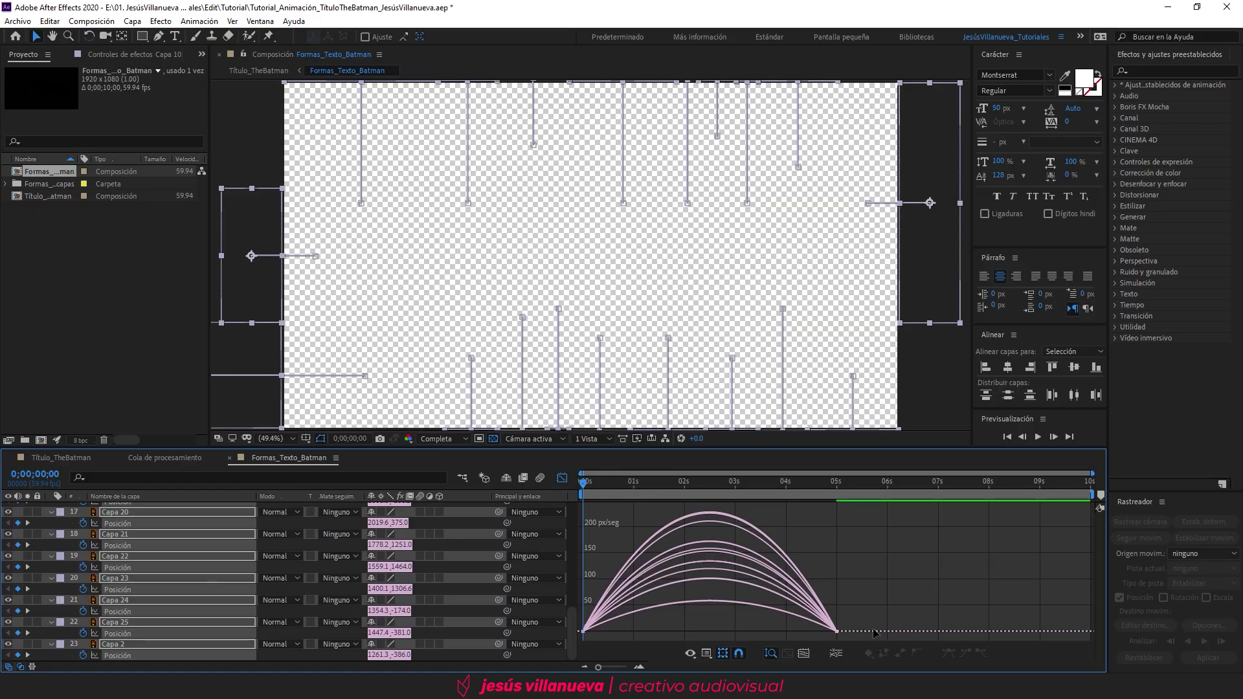
left_click_drag(865, 610, 817, 645)
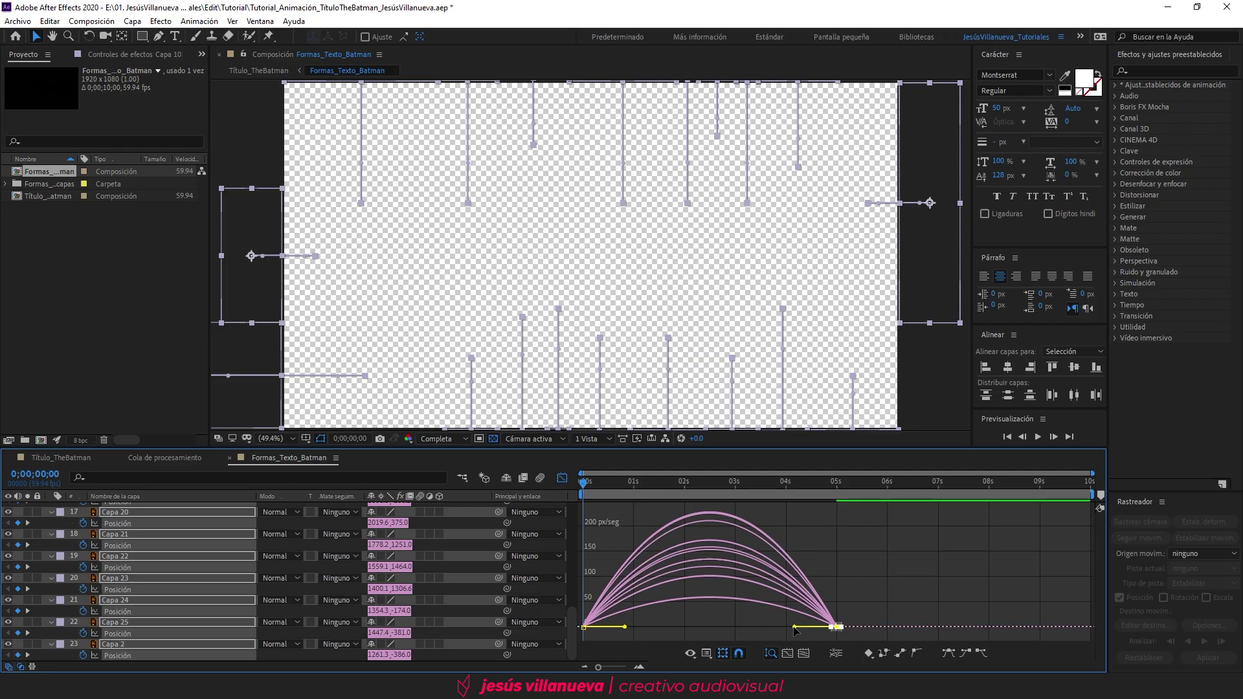
left_click_drag(796, 627, 721, 625)
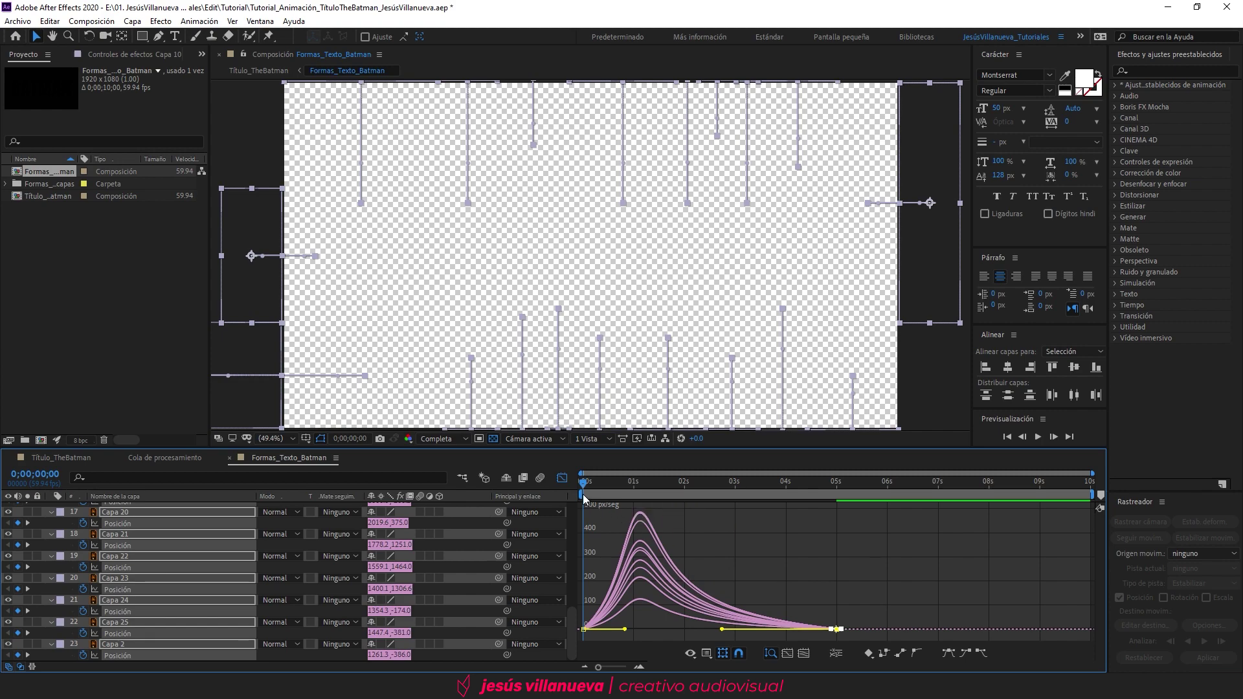
left_click(562, 478)
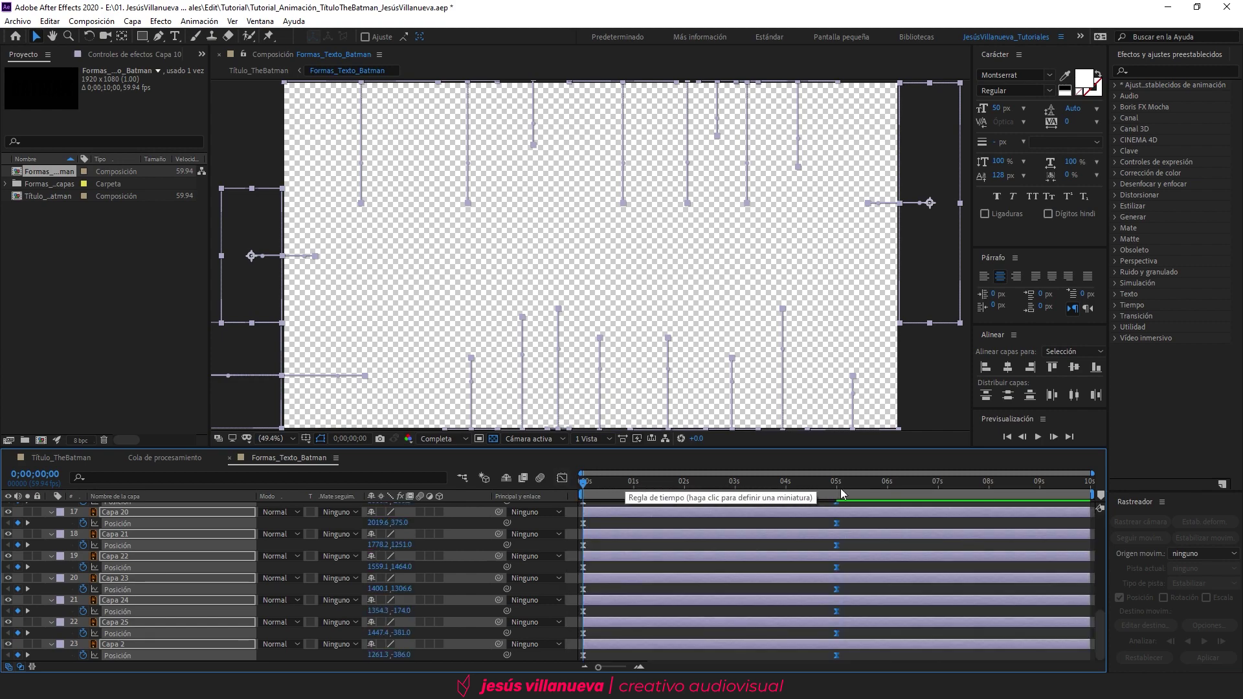
- Preview the animation of the black shapes closing in around the BATMAN lettering
left_click(538, 488)
key("space")
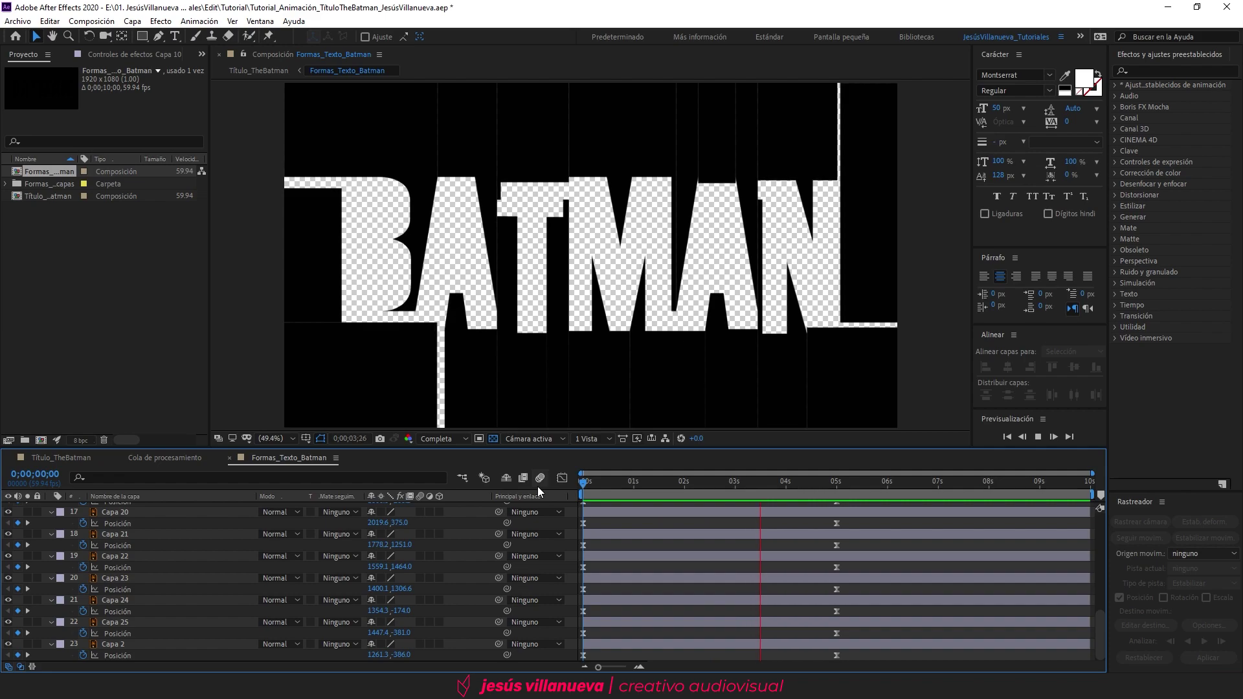
key("space")
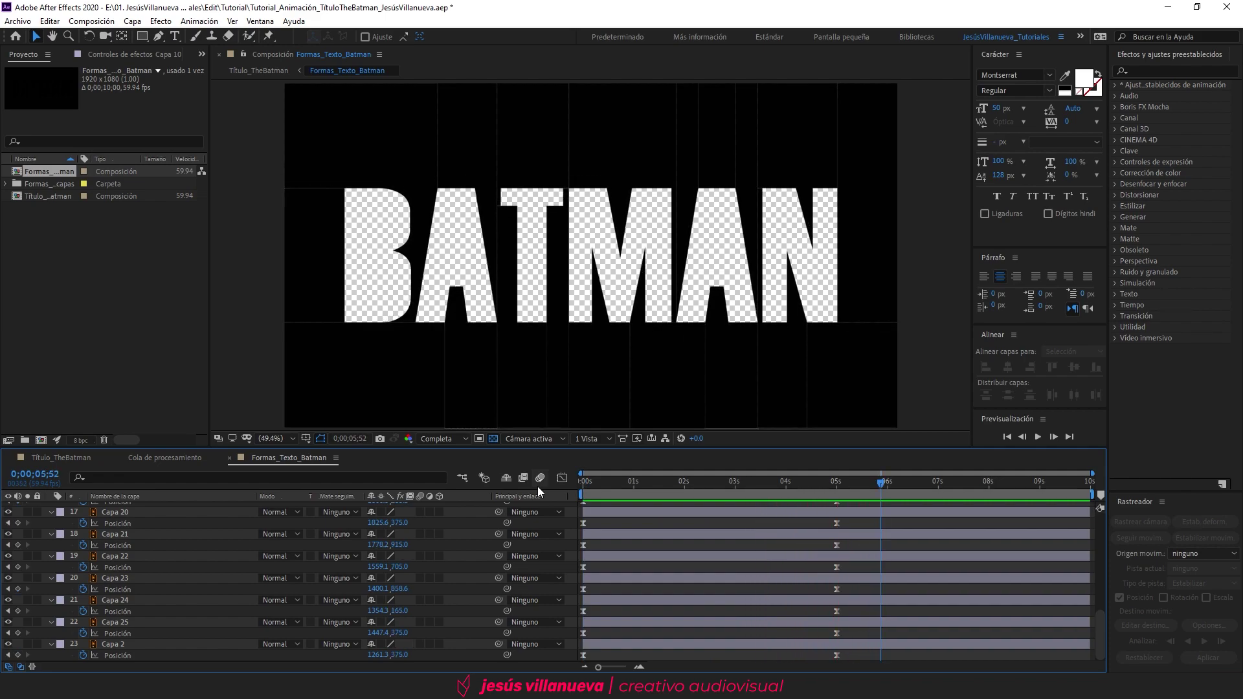
- Shift the final Position keyframes of Capa 2 and Capa 25 to 0;00;06;00
scroll(834, 576, "up", 10)
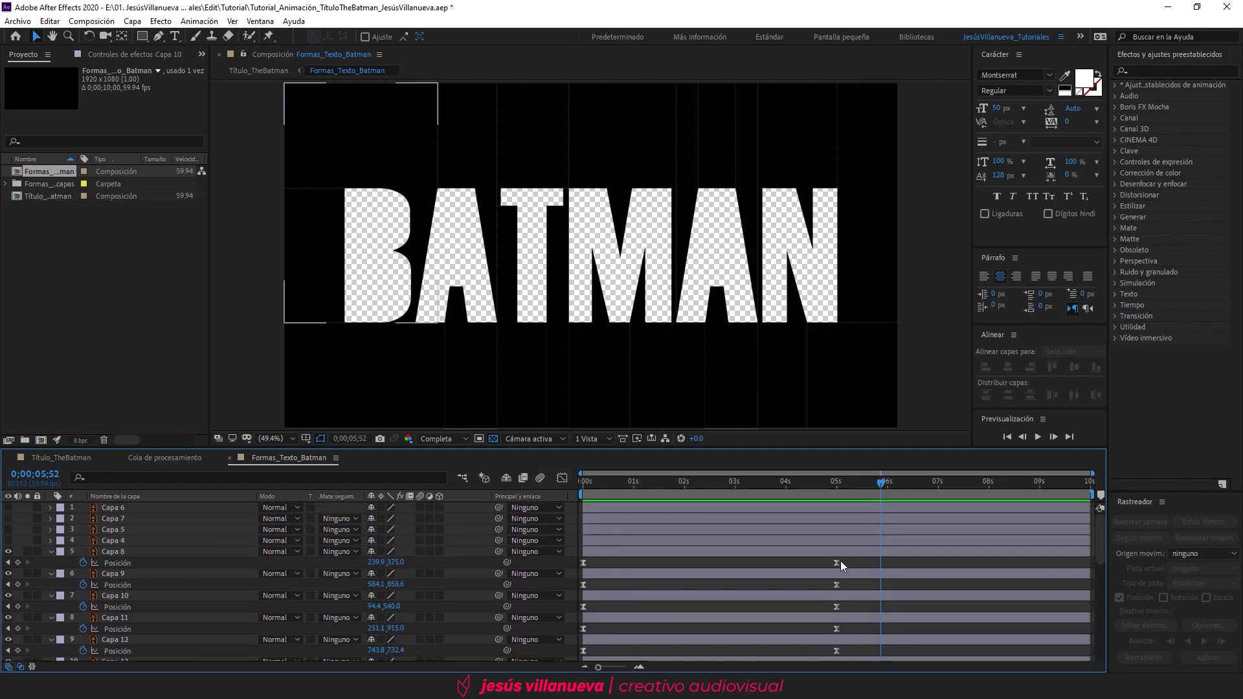
left_click(837, 562)
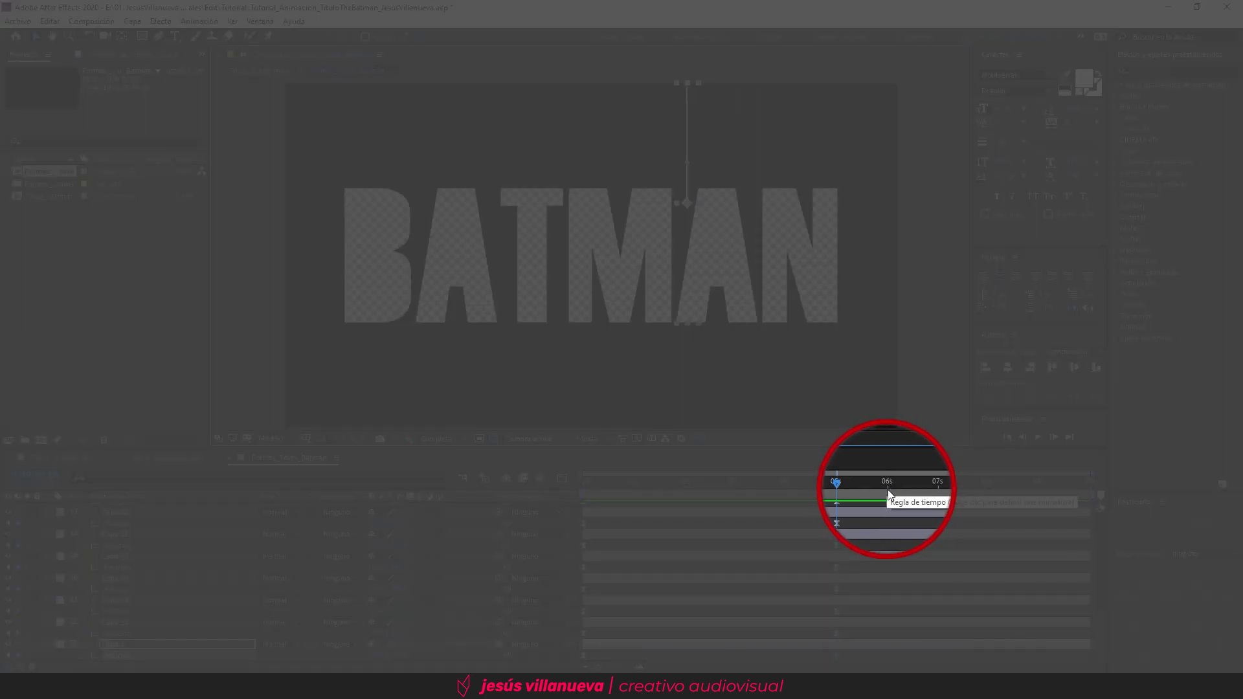
left_click(887, 484)
left_click_drag(836, 655, 887, 655)
left_click(748, 196)
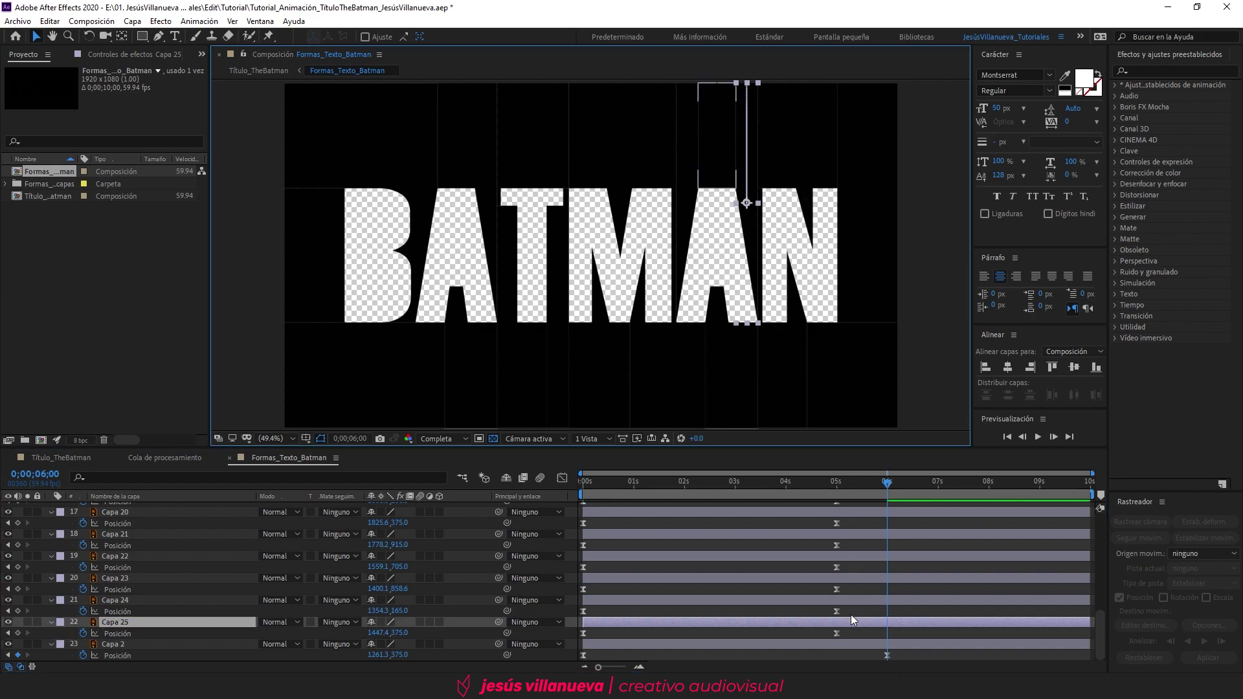
left_click_drag(837, 634, 887, 637)
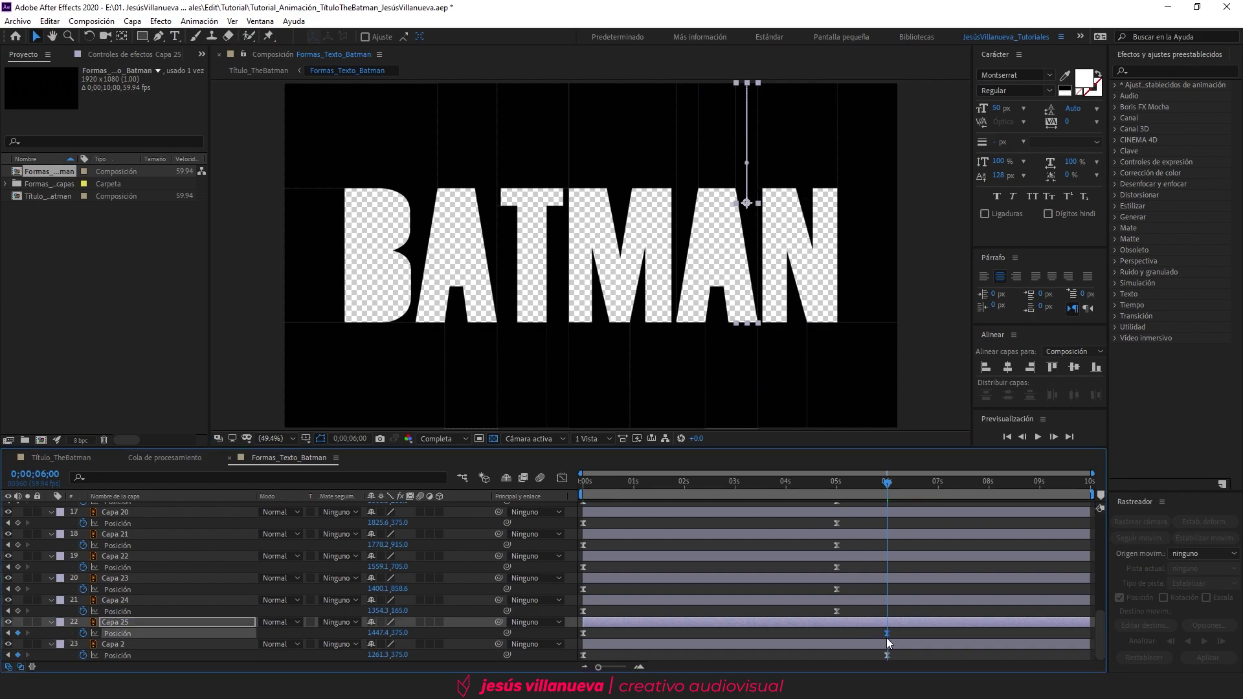
- Shift the final Position keyframe of Capa 24, above the second A, to 0;00;04;00
left_click(715, 165)
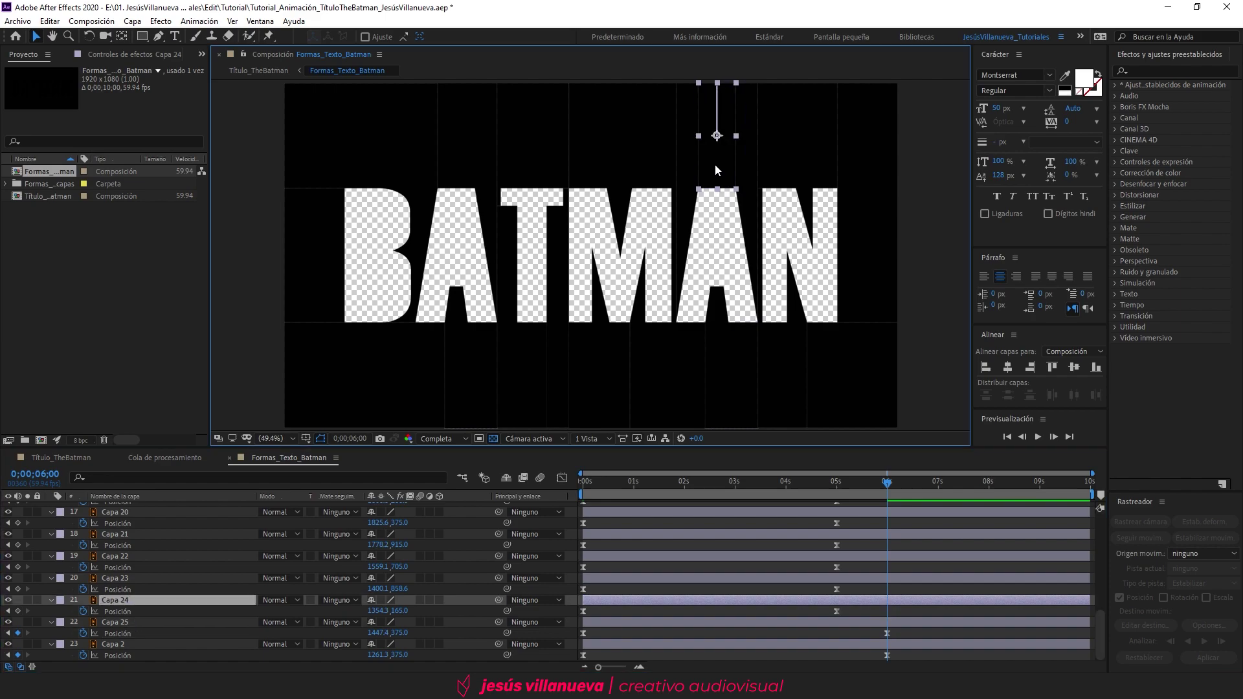
left_click(786, 483)
left_click_drag(837, 613, 791, 611)
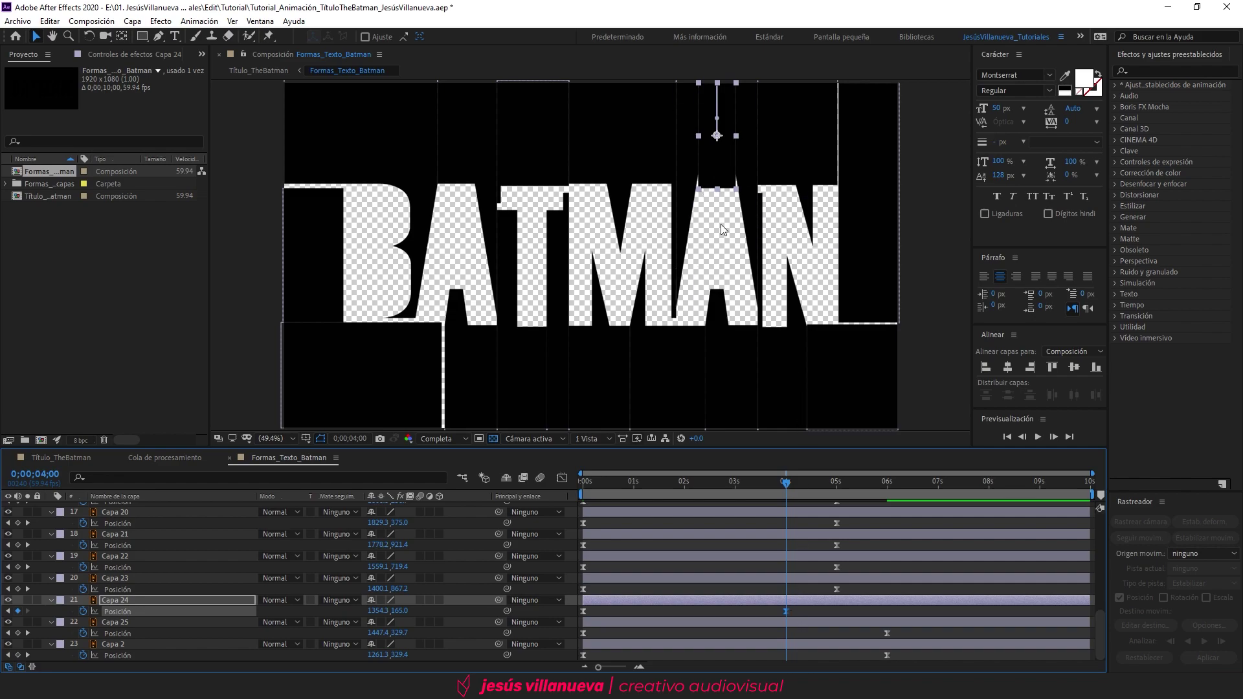
- Shift the final Position keyframe of Capa 21 to 0;00;03;00 and that of Capa 19 to 0;00;04;00
left_click_drag(770, 496, 694, 495)
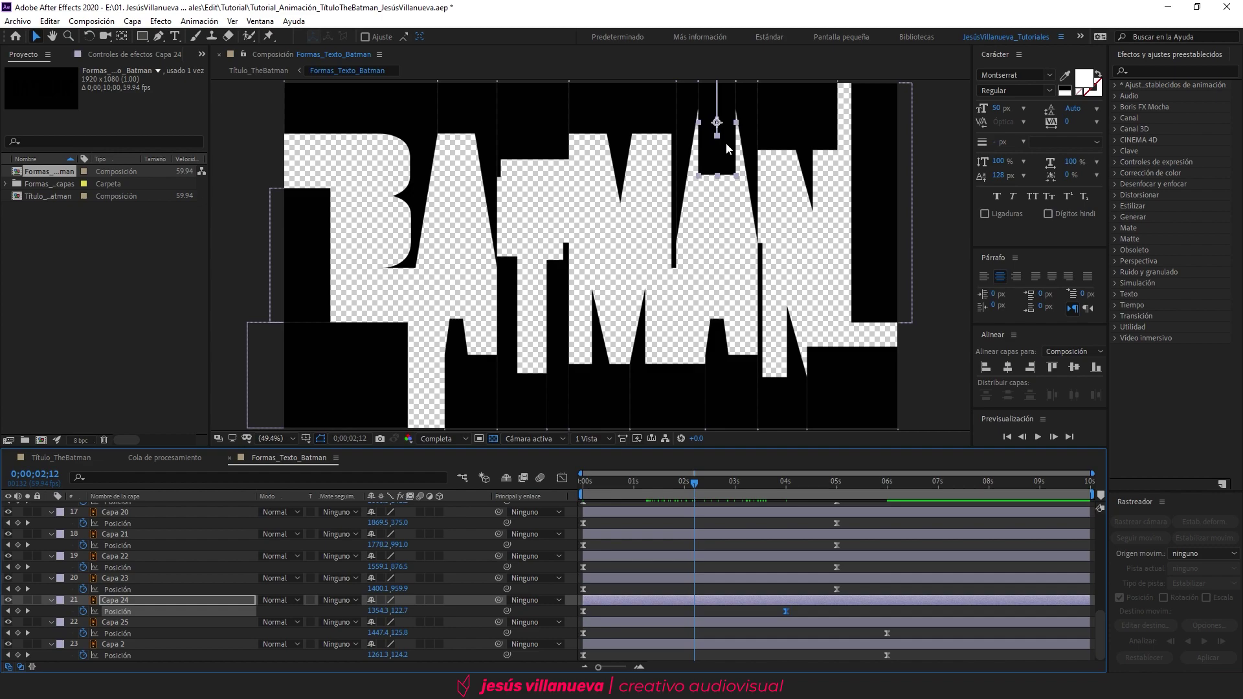
scroll(857, 518, "up", 1)
left_click(735, 482)
left_click_drag(837, 578, 752, 577)
left_click(785, 482)
left_click_drag(837, 535, 786, 536)
scroll(786, 550, "up", 2)
- Stagger the remaining final Position keyframes, with Capa 8 at 3 seconds, Capa 10 and 14 at 4 seconds, Capa 9 and 12 at 6 seconds
left_click(685, 483)
left_click_drag(837, 578, 684, 578)
scroll(786, 564, "up", 1)
left_click_drag(837, 545, 734, 527)
left_click(887, 482)
scroll(844, 529, "up", 4)
left_click(735, 482)
left_click(786, 482)
left_click_drag(837, 655, 786, 655)
scroll(796, 595, "down", 5)
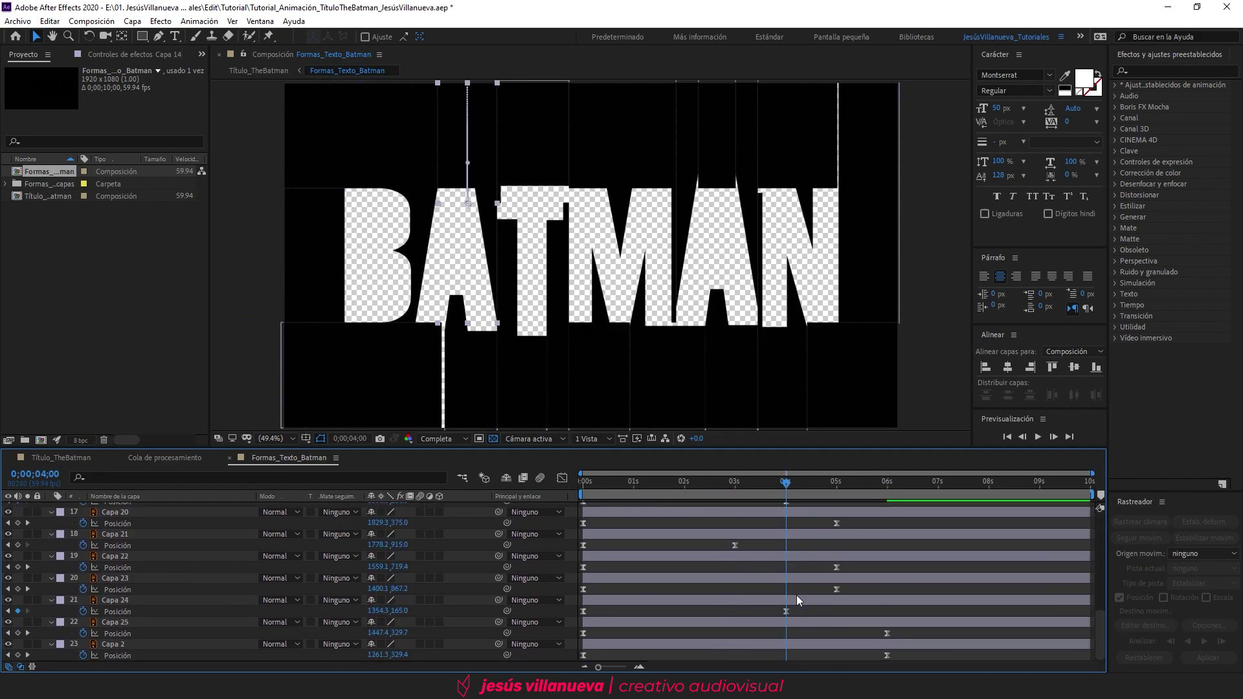
- Preview the staggered animation of the shapes closing in around the lettering
scroll(616, 488, "up", 5)
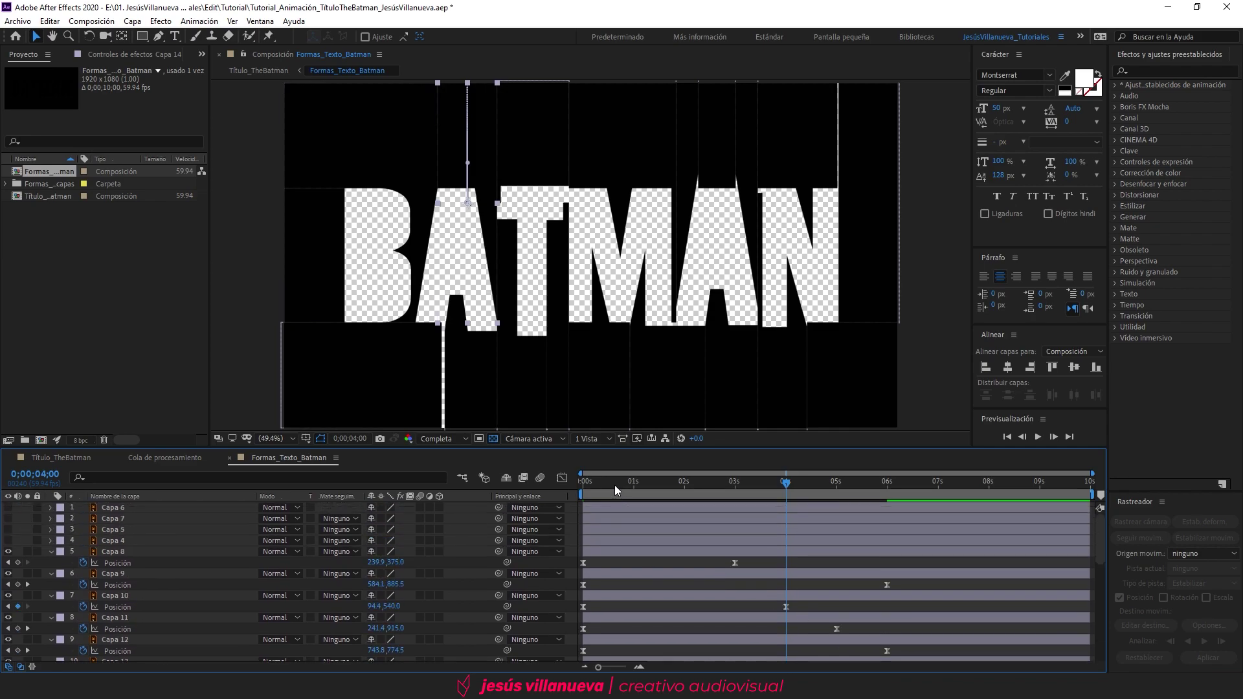
key("space")
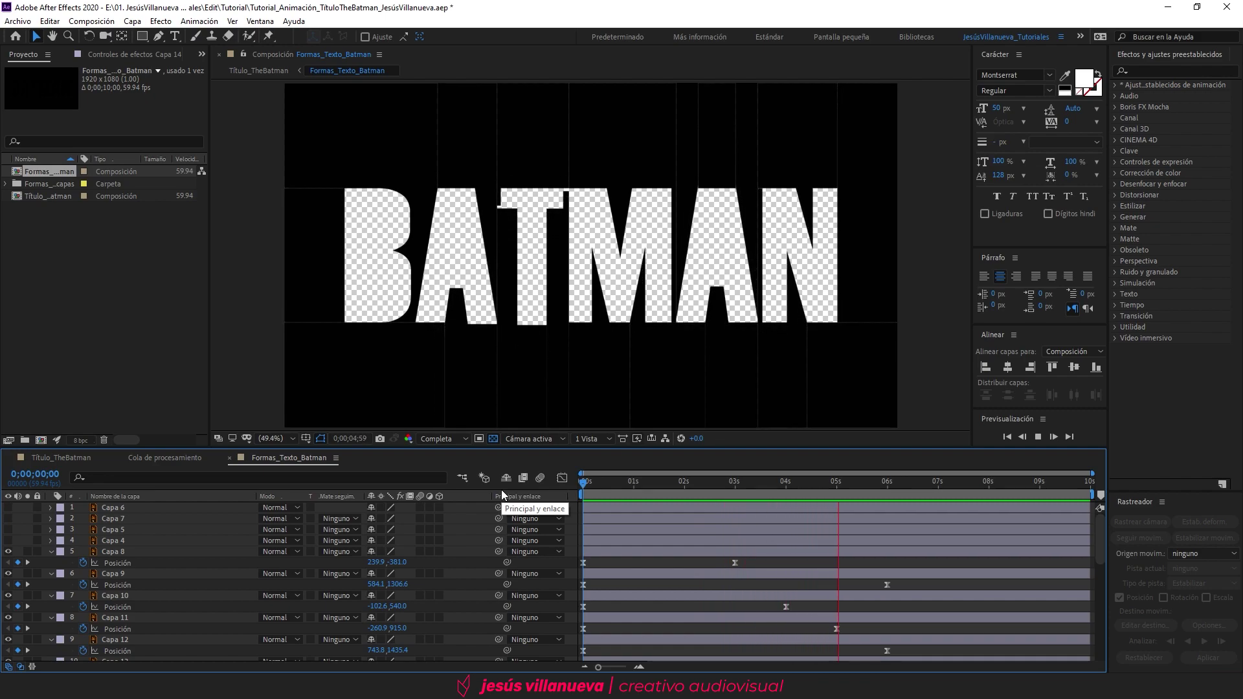
key("space")
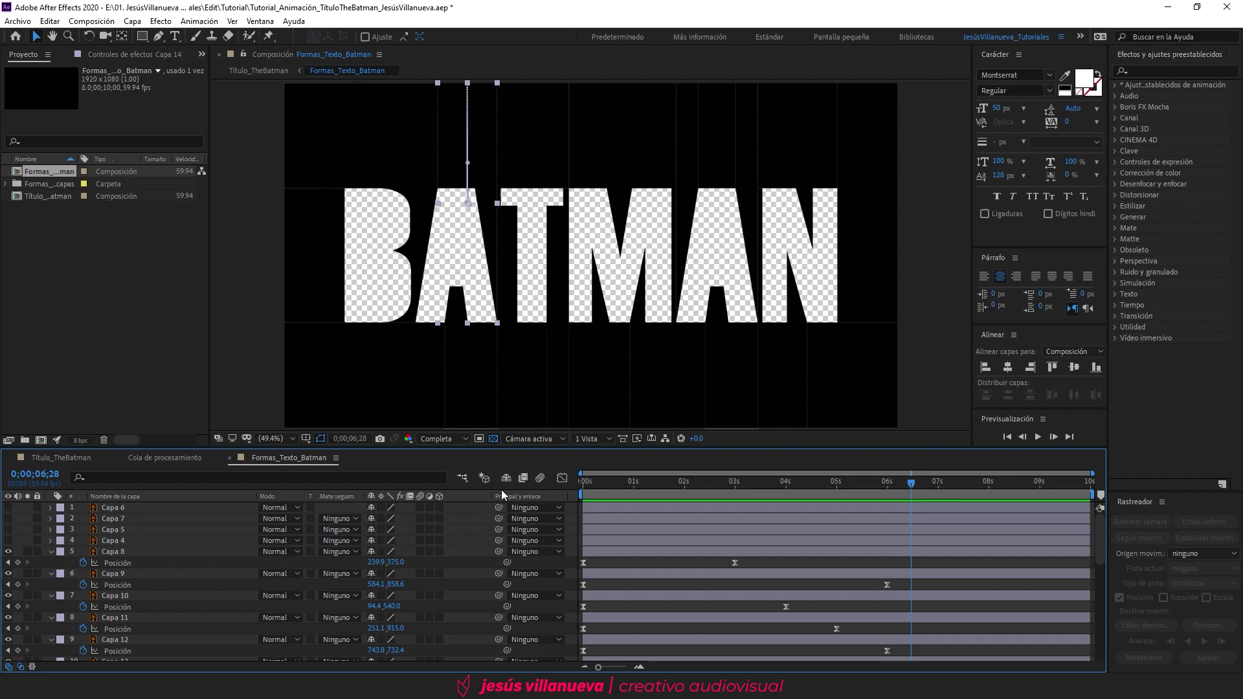
- Make Capa 4, the triangle inside the second A, visible and place the playhead at 0;00;02;00
left_click(9, 541)
left_click(114, 540)
left_click_drag(638, 484, 686, 497)
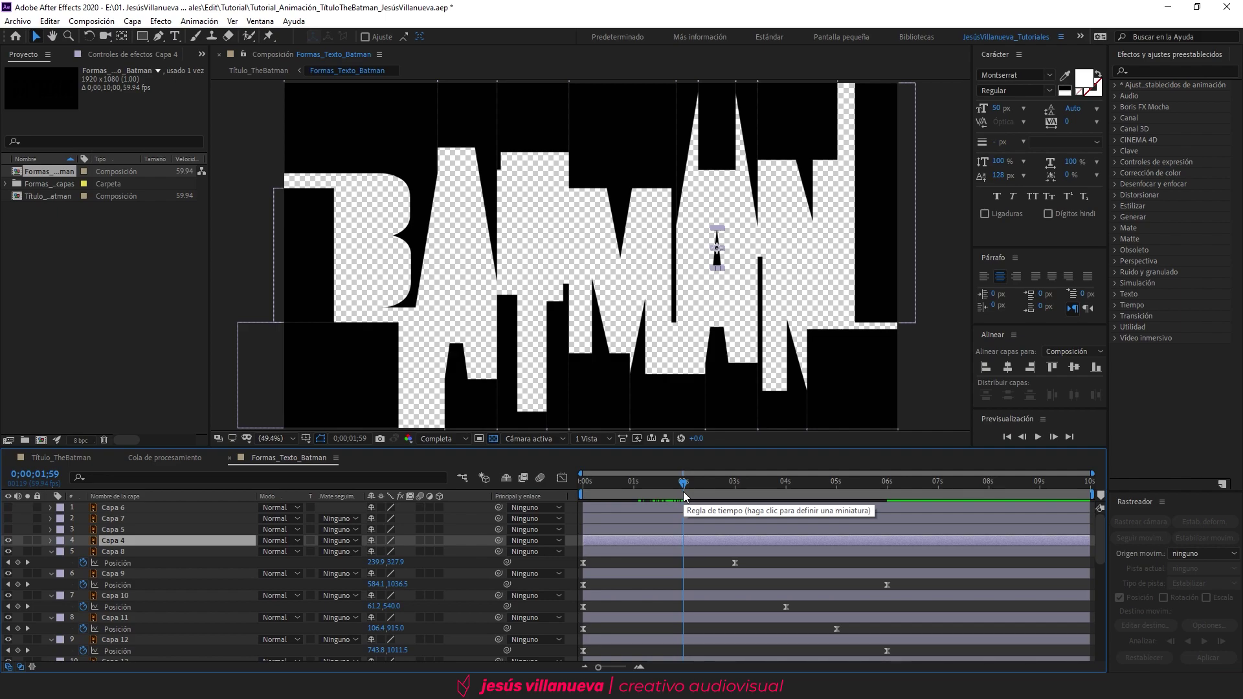
left_click(684, 495)
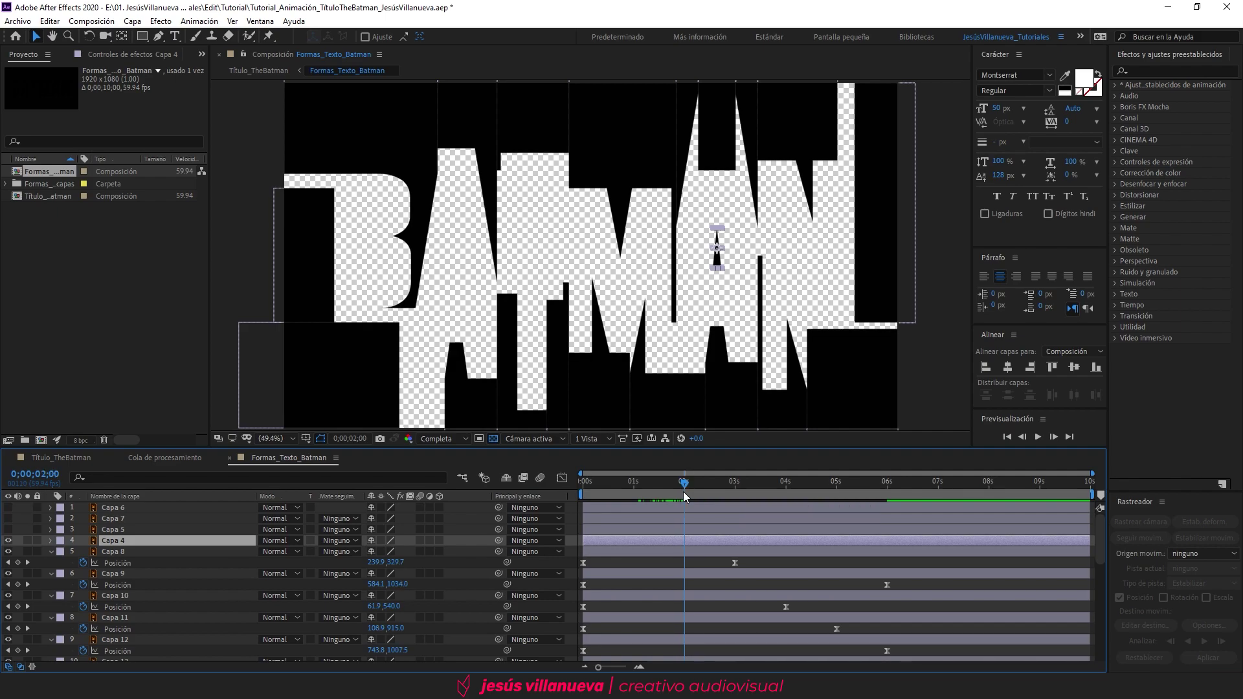
- Move the anchor point of Capa 4 to the middle of the triangle's bottom edge
scroll(717, 243, "up", 5)
left_click_drag(807, 249, 392, 296)
left_click_drag(774, 272, 298, 317)
left_click_drag(678, 292, 593, 235)
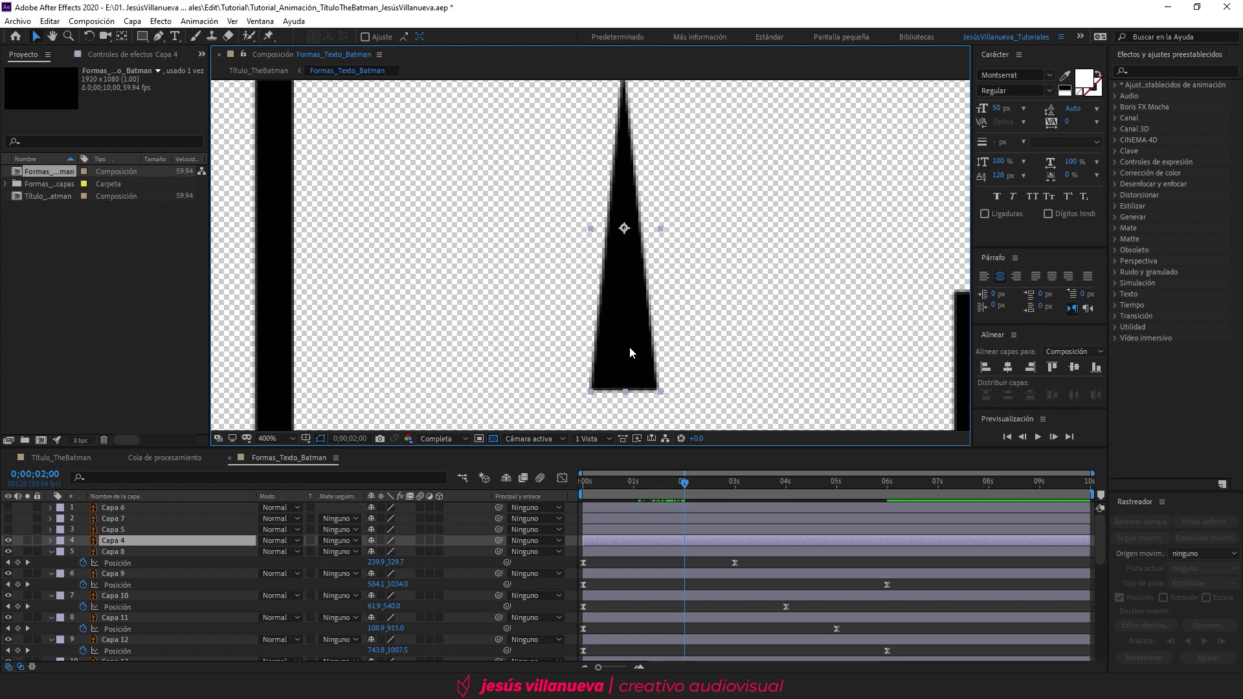
left_click(123, 37)
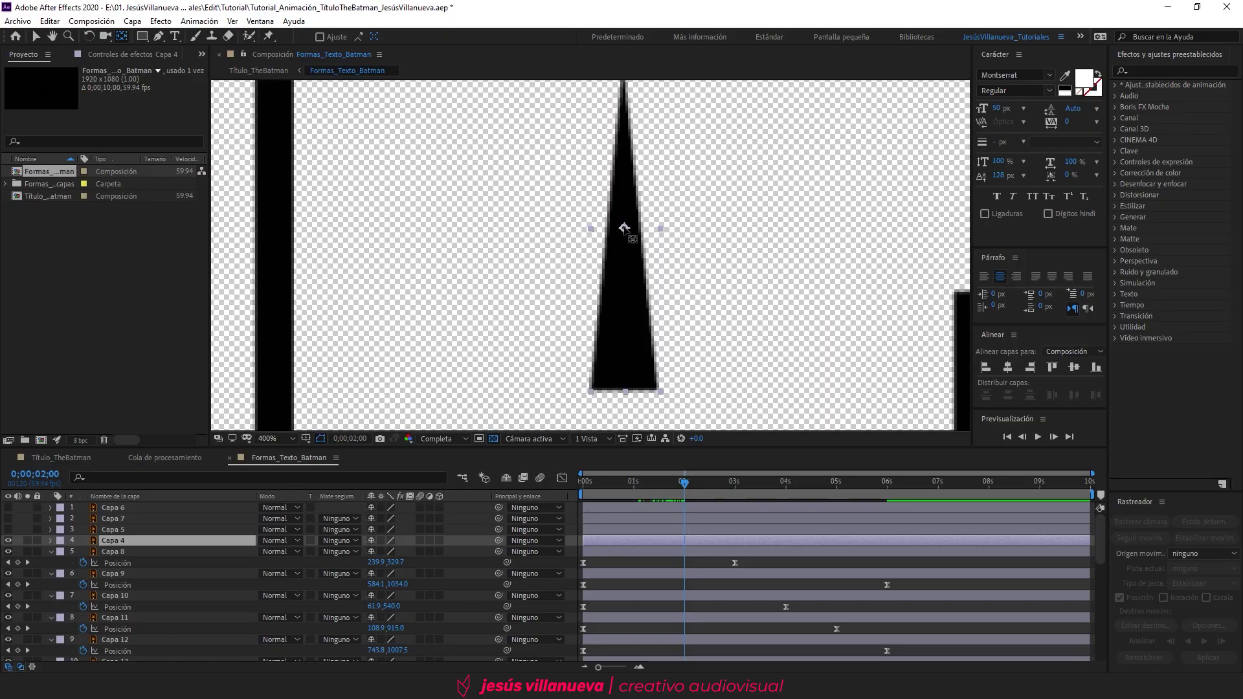
left_click_drag(624, 227, 626, 392)
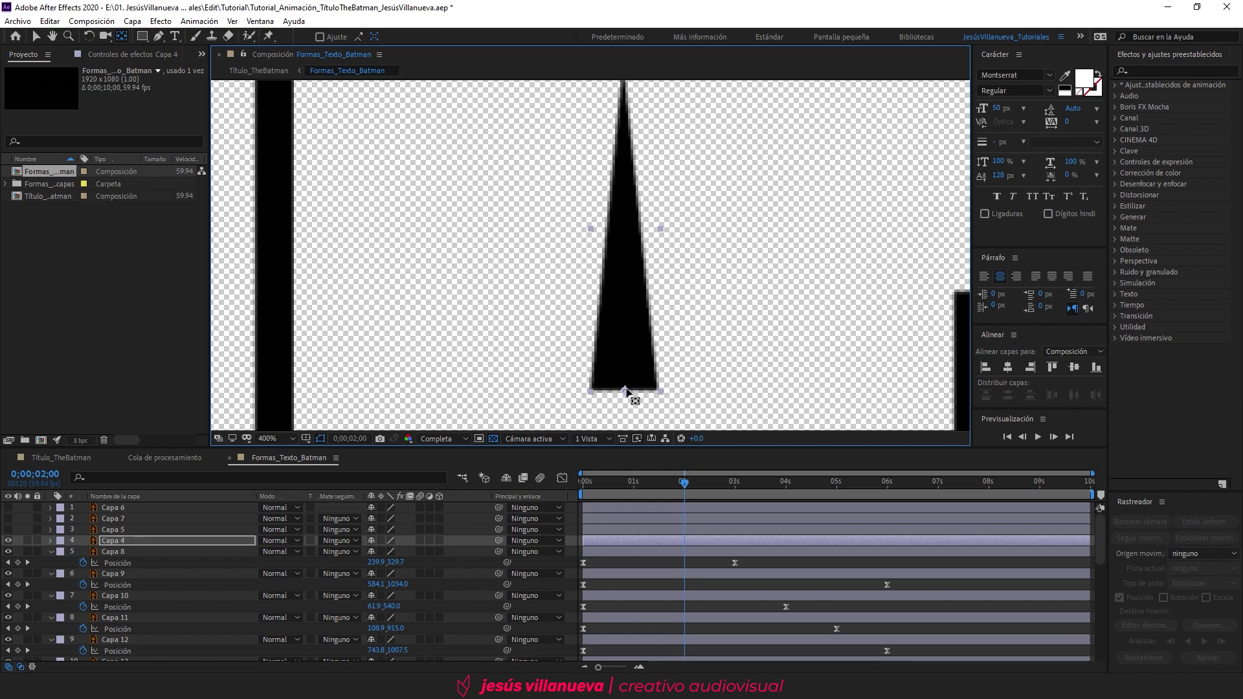
- Keyframe the scale of Capa 4 from 100, 0% at 0;00;02;00 to 100, 100% at 0;00;04;00
key("s")
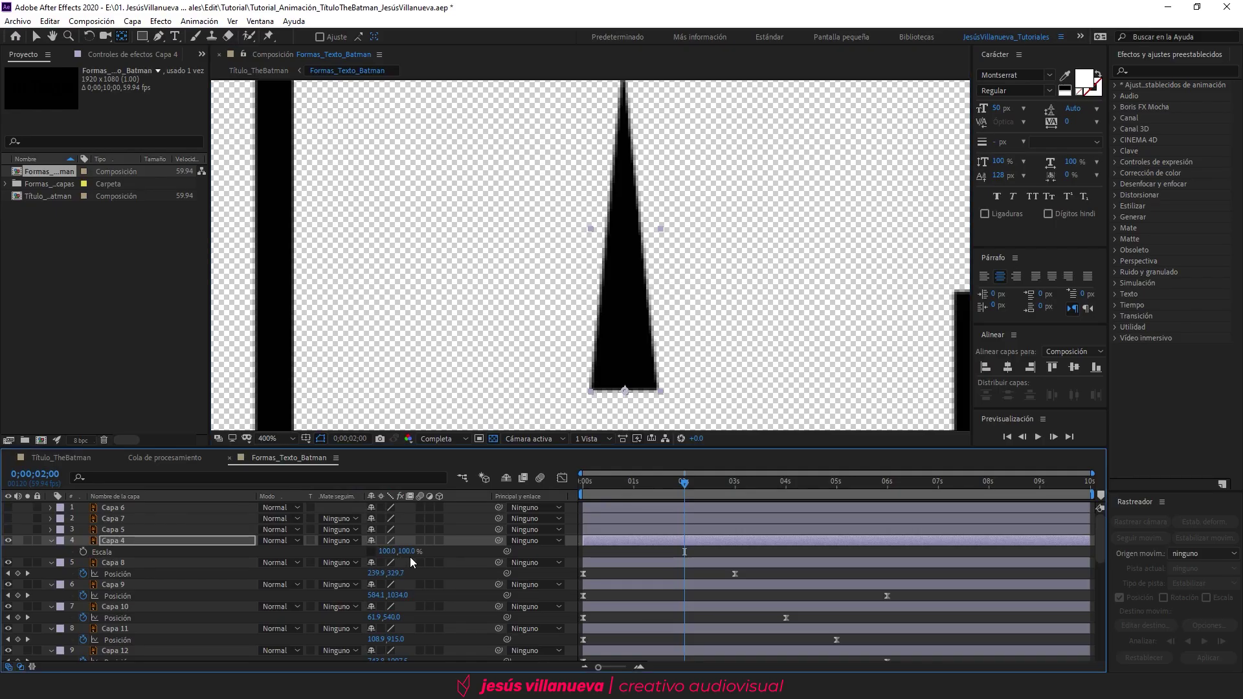
left_click(407, 551)
type("0")
key("Return")
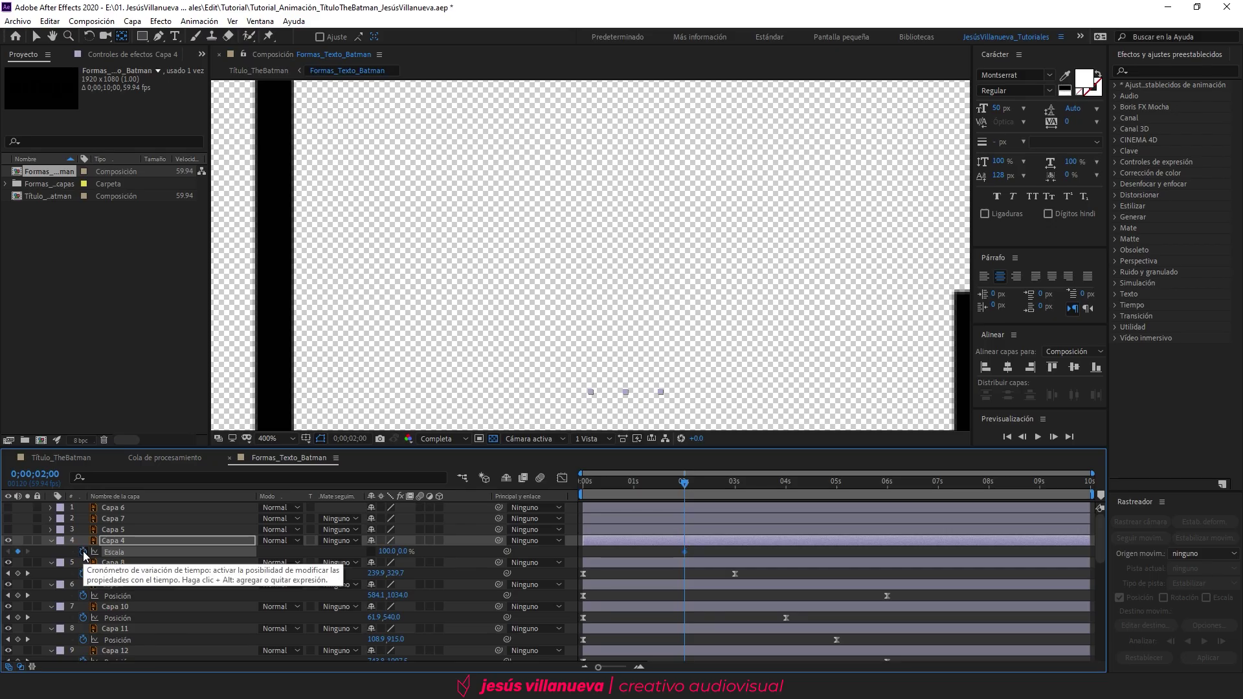
left_click(83, 552)
left_click(786, 485)
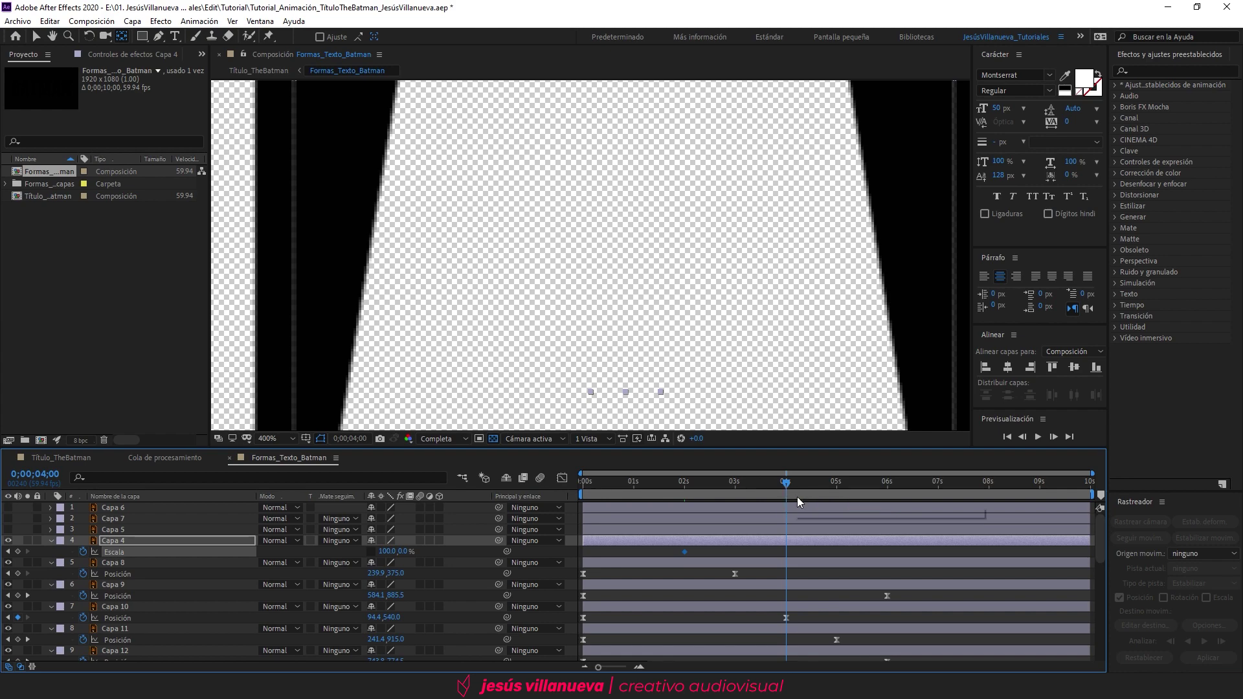
left_click(403, 551)
type("100")
key("Return")
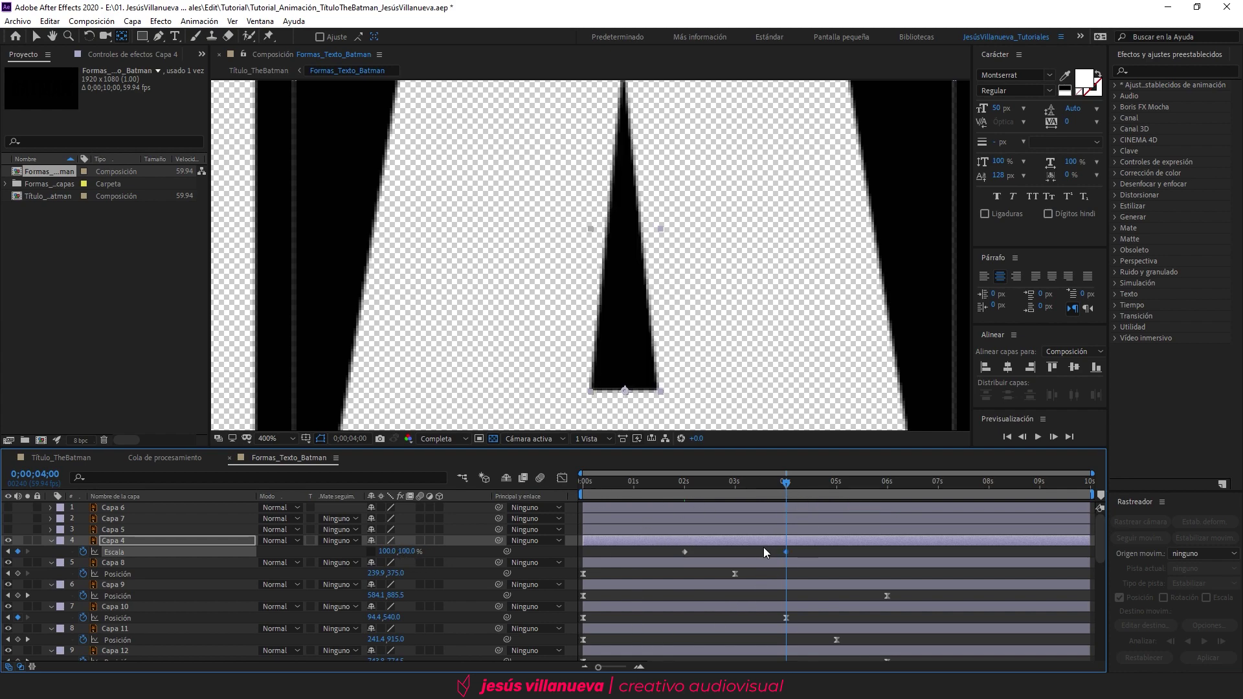
- Apply Easy Ease to Capa 4's scale keyframes and lengthen the last keyframe's incoming handle so the speed peaks early
left_click_drag(799, 548, 676, 553)
key("F9")
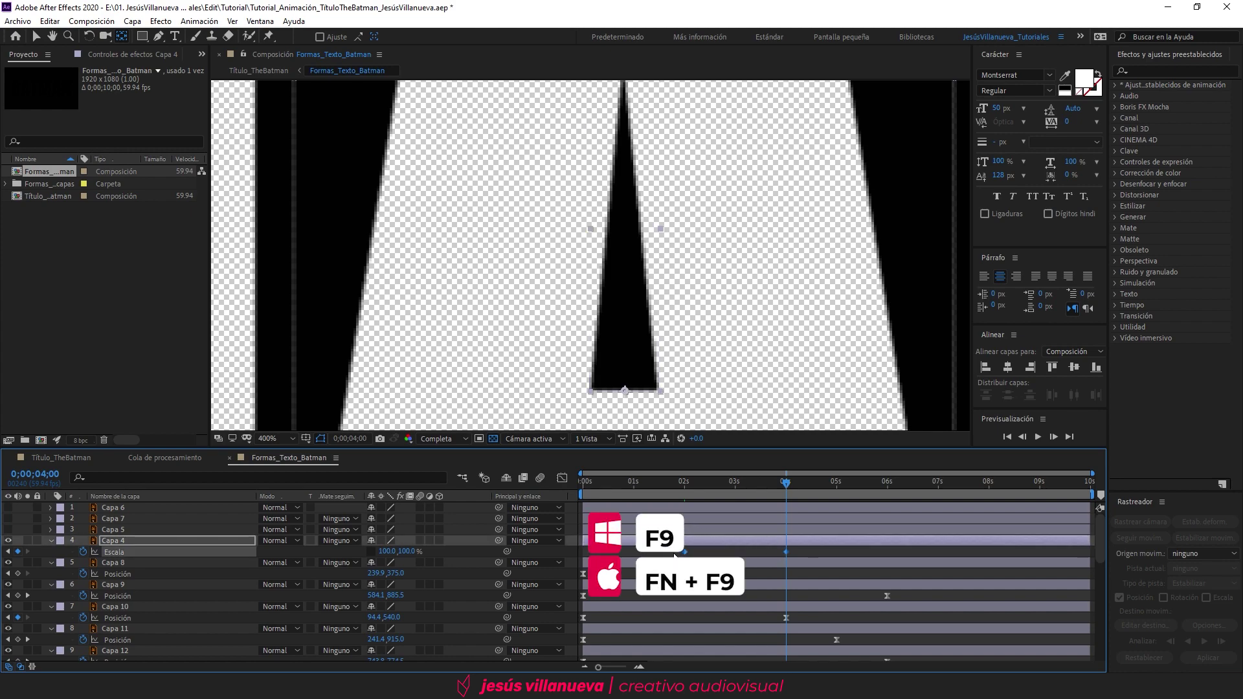
left_click(560, 482)
left_click_drag(778, 638, 749, 630)
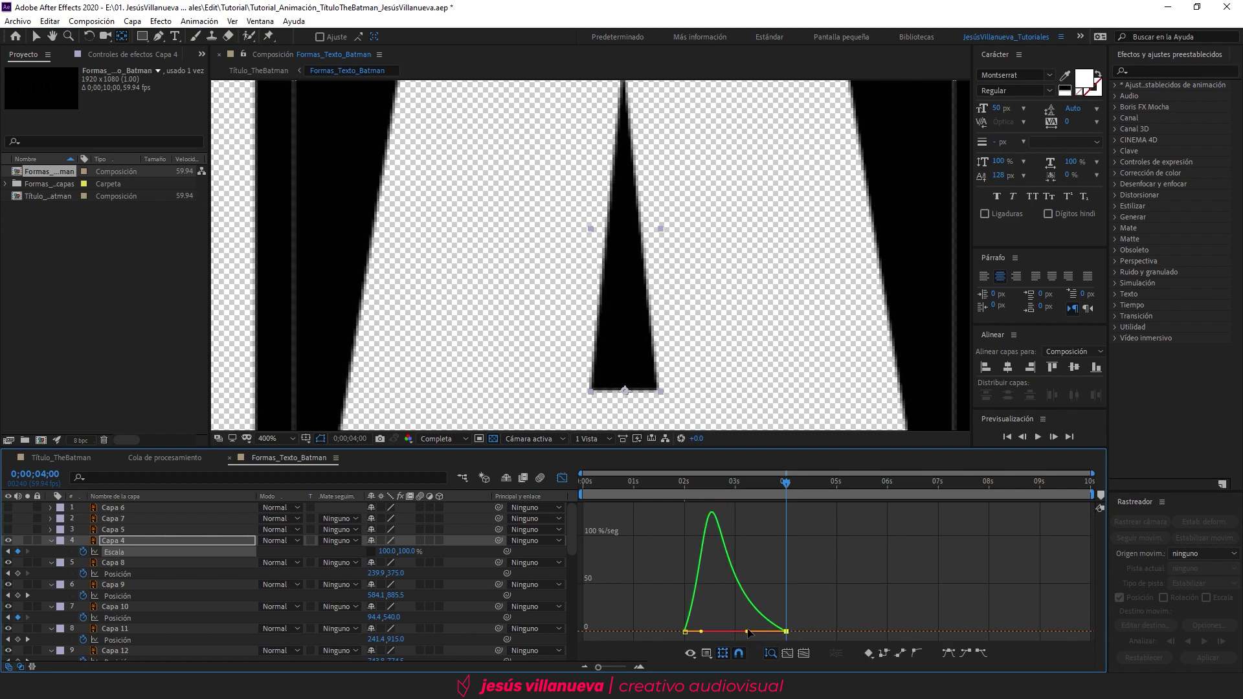
- Preview the triangle's growth from about 0;00;01;40 and close the speed graph
left_click(667, 480)
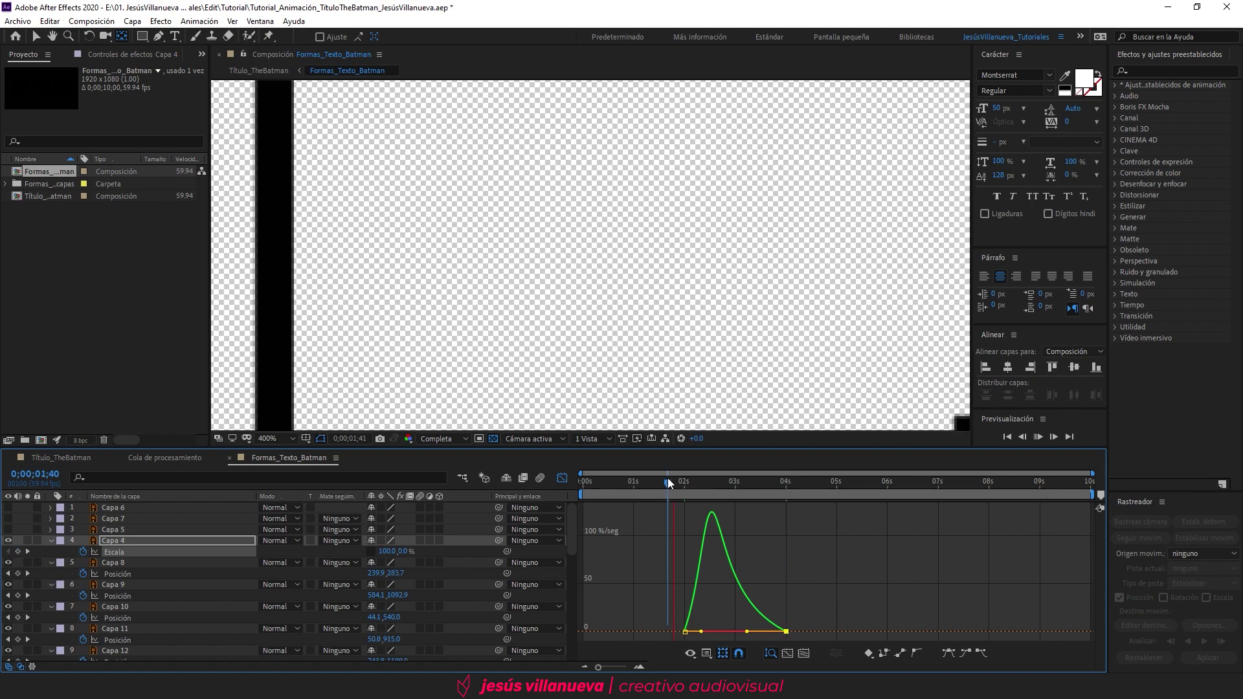
key("space")
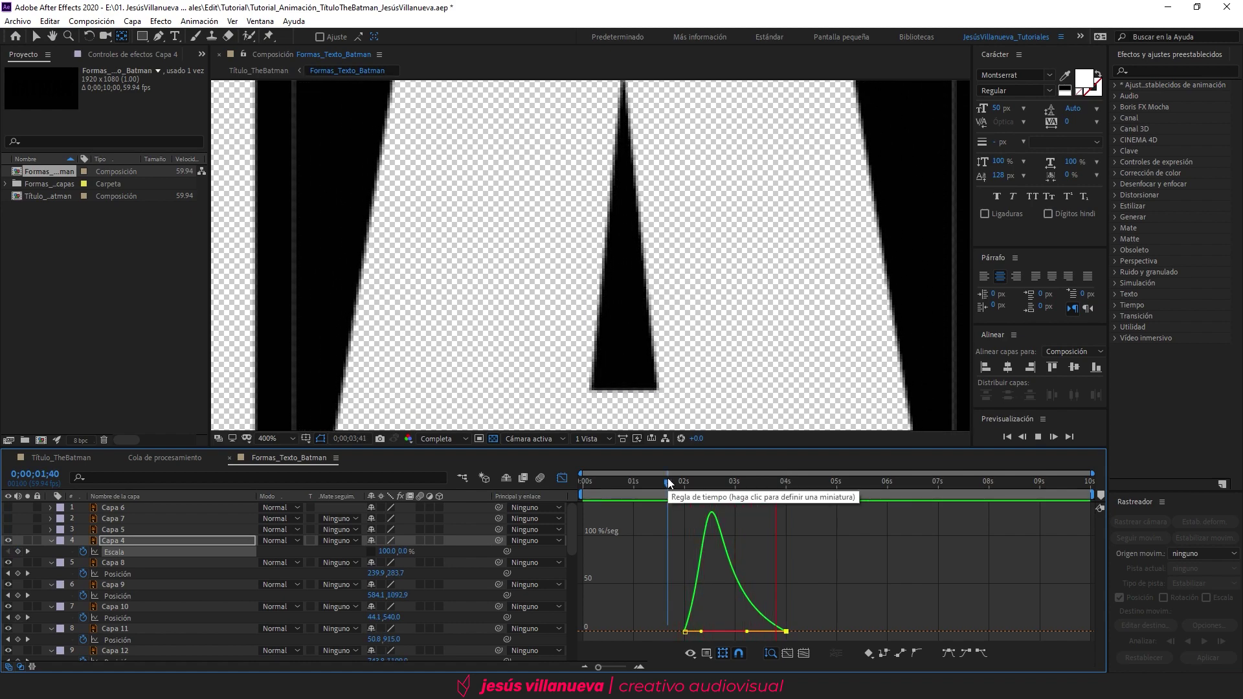
left_click(562, 478)
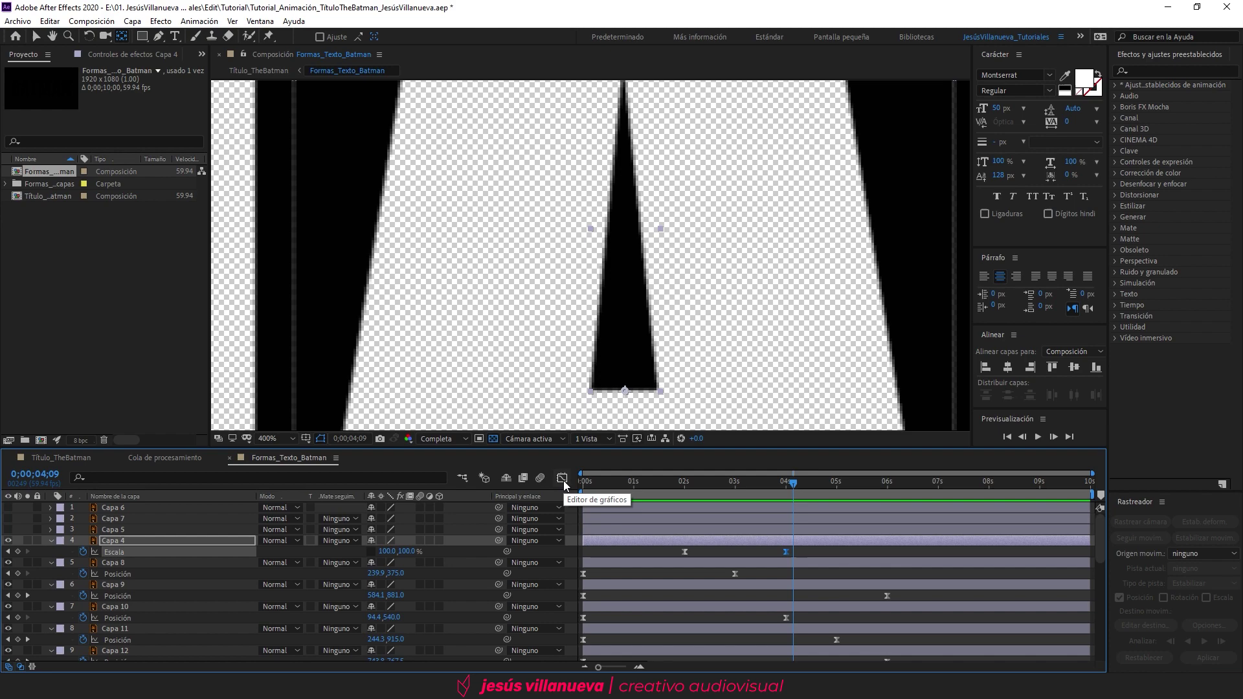
- At 0;00;03;00, show Capa 5, the triangle inside the first A, and move its anchor point to the bottom edge's midpoint
scroll(638, 310, "down", 6)
left_click_drag(628, 306, 788, 329)
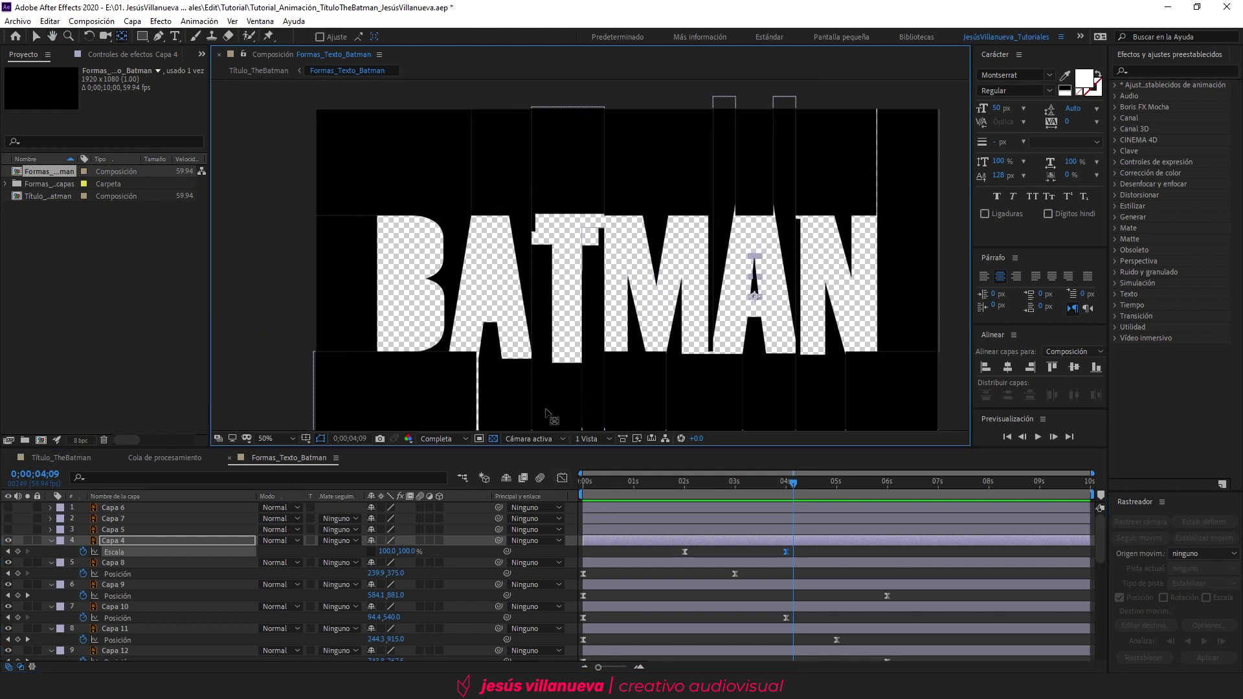
left_click(119, 531)
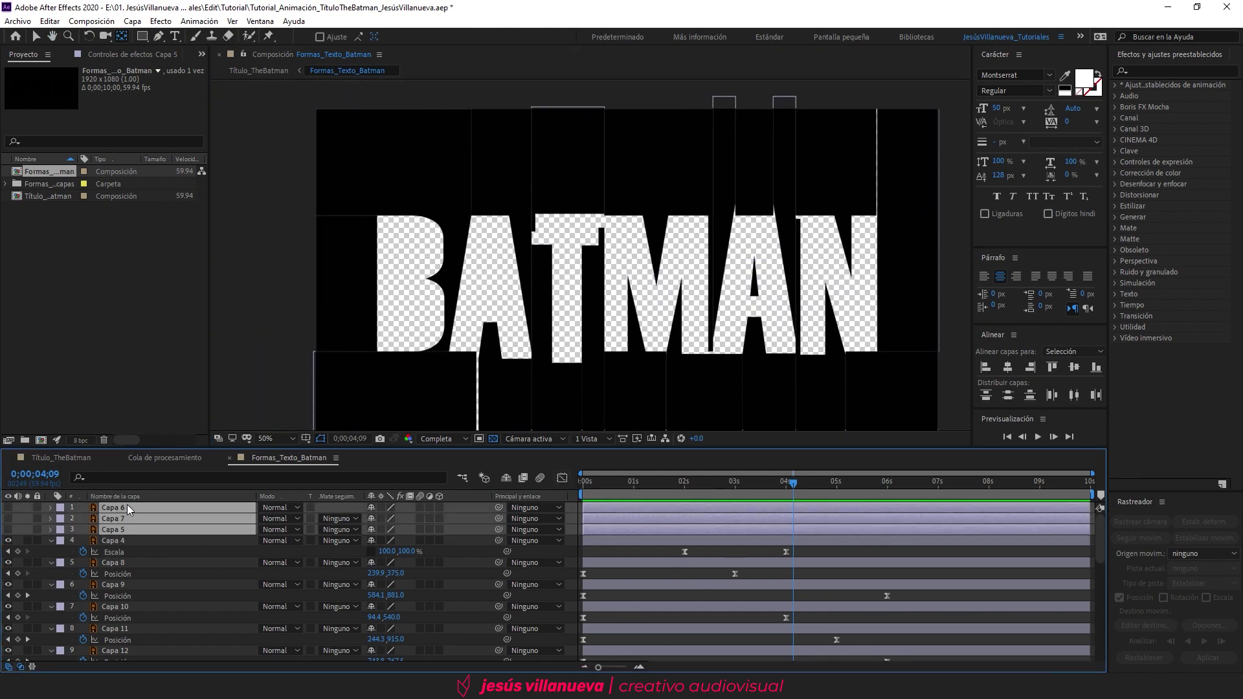
scroll(580, 330, "up", 4)
scroll(578, 329, "down", 2)
left_click(736, 483)
scroll(592, 260, "up", 2)
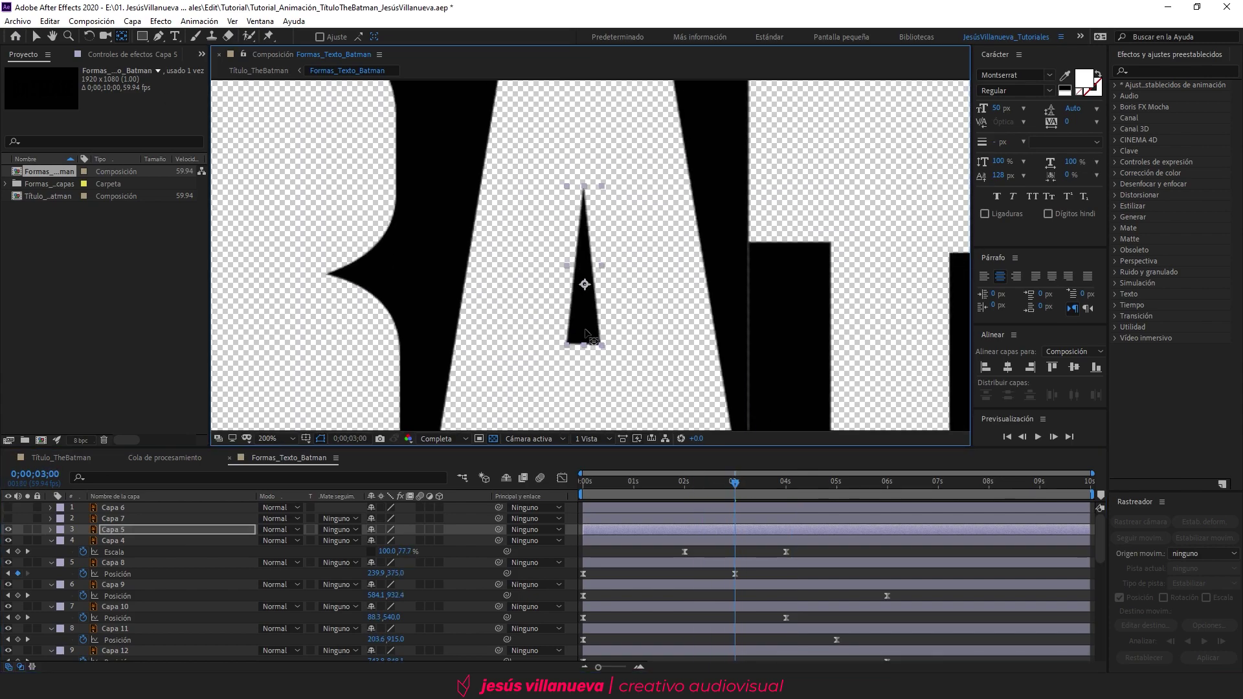
left_click_drag(583, 269, 584, 346)
- Keyframe the vertical scale of Capa 5 from 0% at 0;00;03;00 to 100% at 0;00;05;00
key("alt+shift+s")
left_click(407, 542)
type("0")
left_click(837, 483)
left_click(406, 542)
type("100")
key("Return")
- Ease Capa 5's scale keyframes and lengthen the incoming speed handle at 0;00;05;00
left_click_drag(851, 538, 727, 546)
key("F9")
left_click(562, 478)
left_click_drag(803, 630, 757, 630)
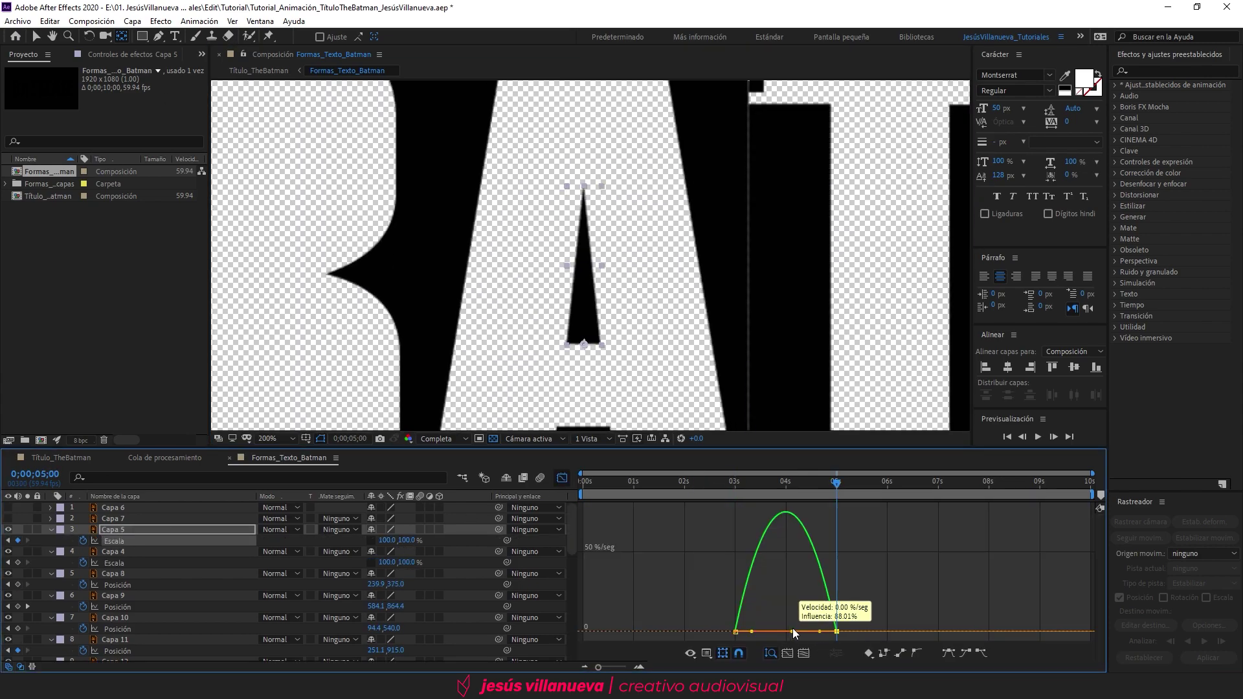
left_click(562, 478)
- Make Capa 7 and Capa 6, the two counters of the B, visible and select both
left_click(8, 518)
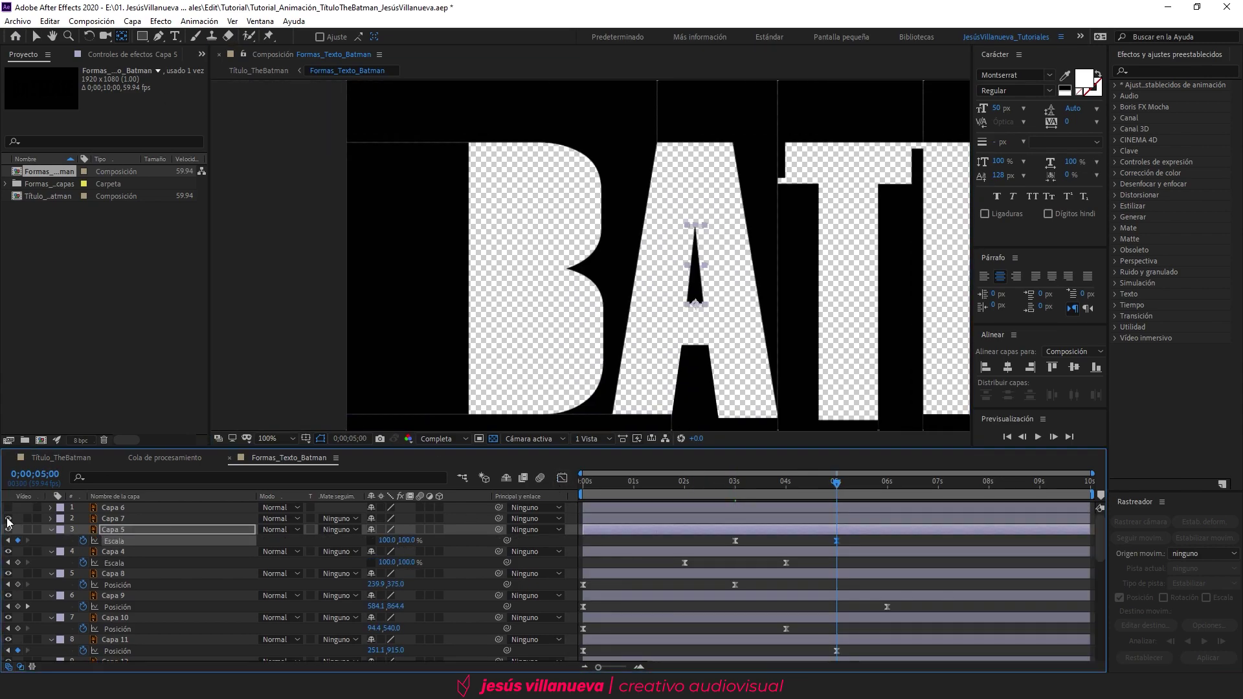
left_click(8, 507)
left_click(114, 519)
left_click(100, 508, "shift")
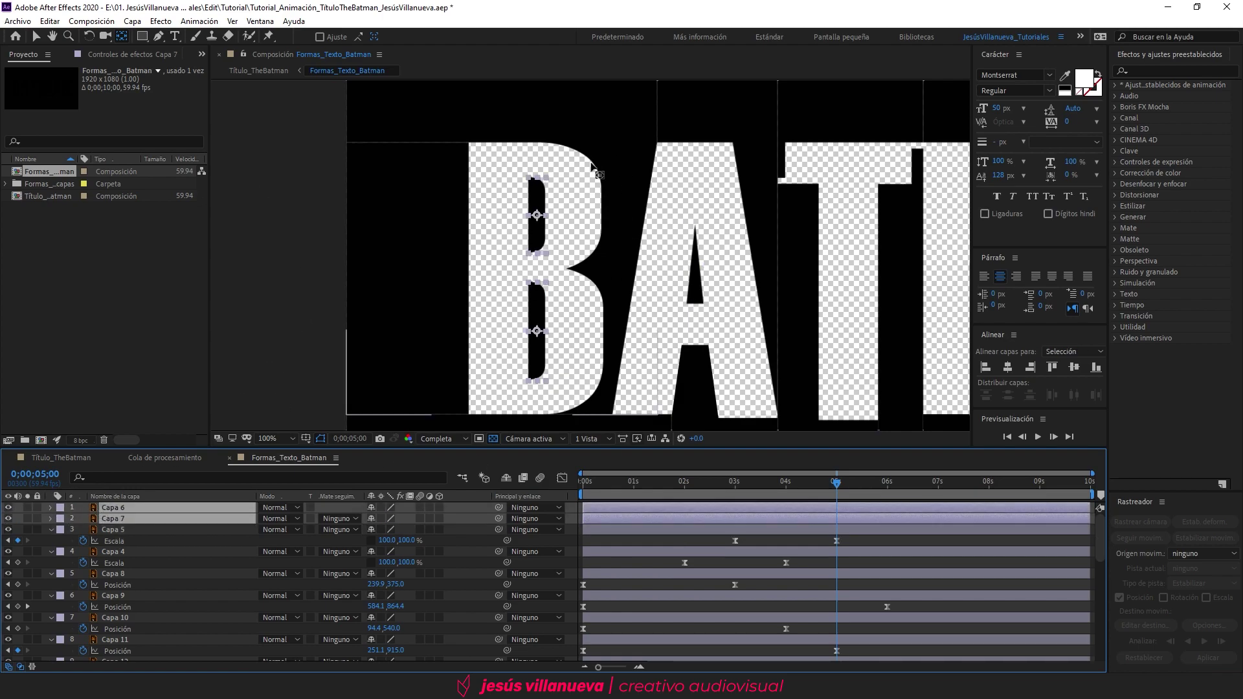
- Move the anchor points of Capa 6 and Capa 7 to the midpoint of each shape's left edge
left_click(585, 217)
key("period")
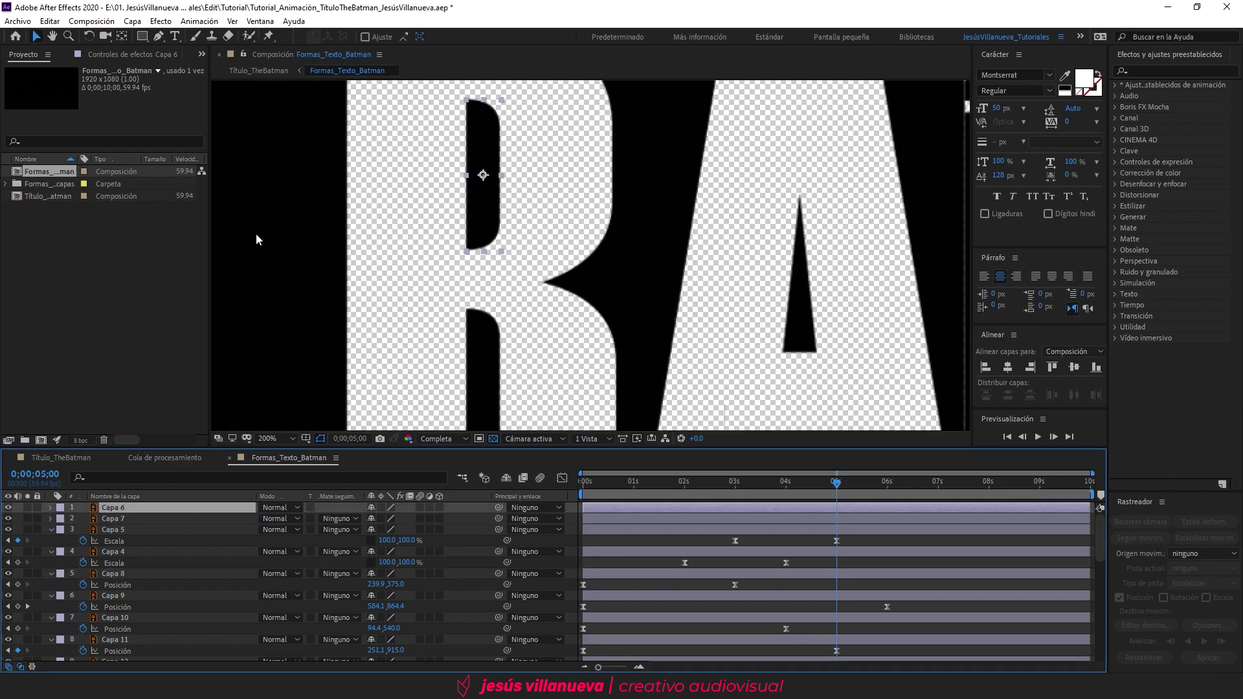
left_click(481, 176)
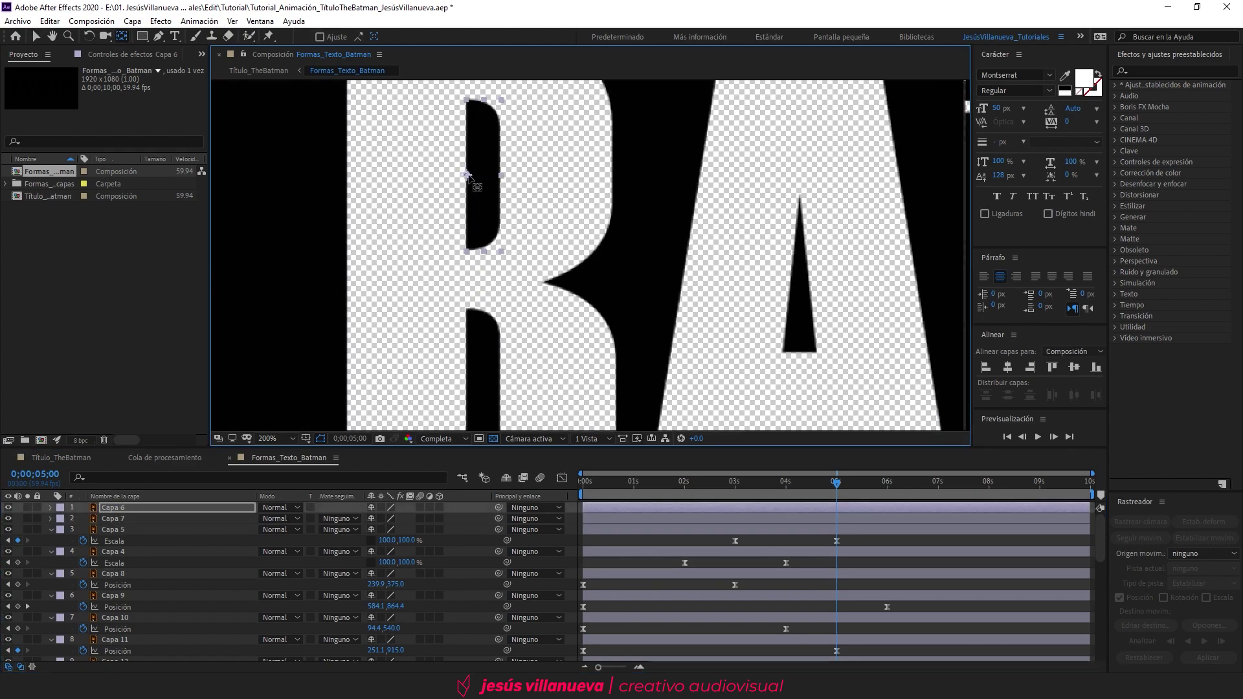
left_click(114, 519)
left_click_drag(484, 409, 467, 409)
key("comma")
key("comma")
- Add scale keyframes to Capa 6 and Capa 7 between 0;00;04;00 and 0;00;06;00
left_click_drag(836, 483, 786, 516)
left_click(113, 507, "shift")
key("s")
left_click(83, 518)
left_click(17, 518)
left_click_drag(887, 482, 786, 482)
- Lengthen the incoming speed handles of the final scale keyframes of Capa 6 and Capa 7
left_click(562, 478)
left_click_drag(854, 627, 841, 627)
left_click(562, 478)
- Save the project and collapse the properties of all layers
key("ctrl+s")
key("ctrl+a")
scroll(162, 573, "down", 8)
- Fit the composition in the viewer and preview the full title animation from the start
left_click(287, 438)
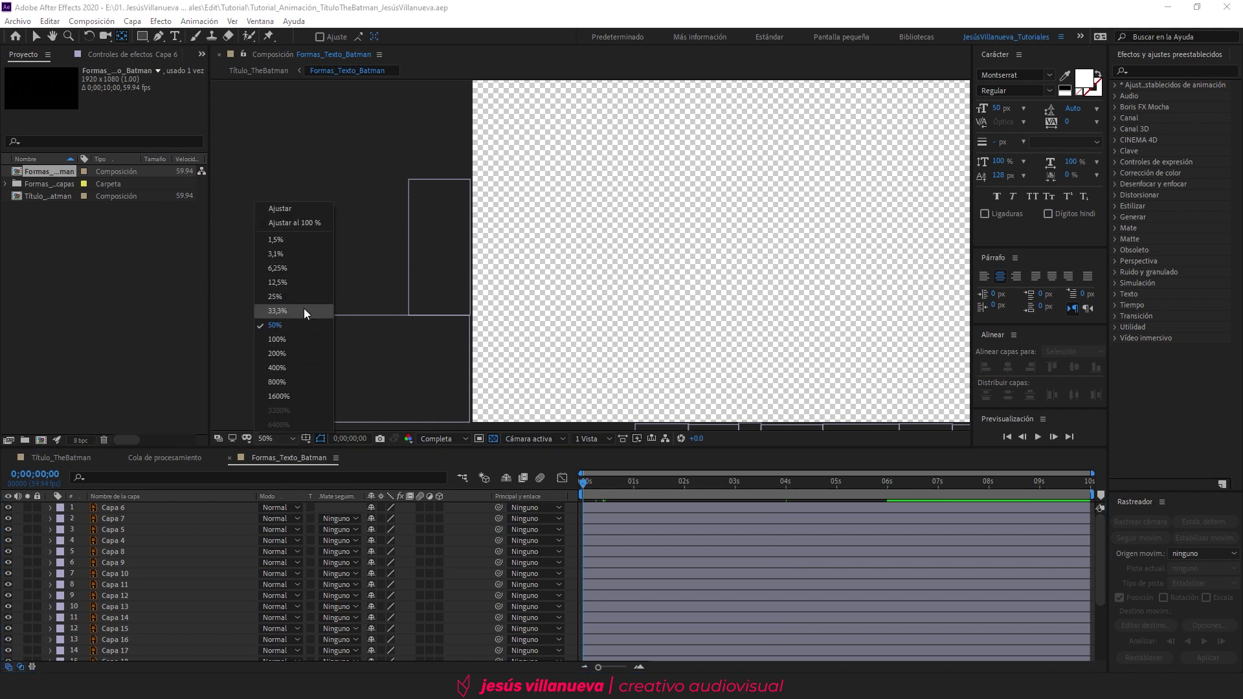
left_click(300, 212)
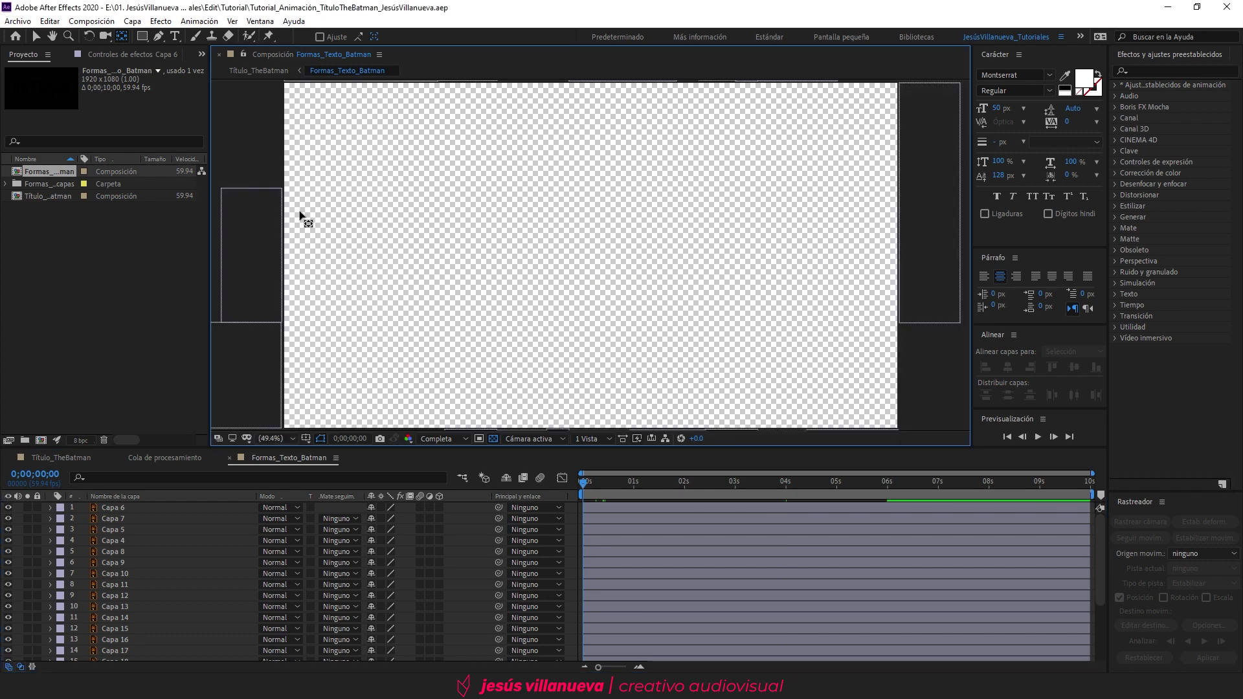
key("space")
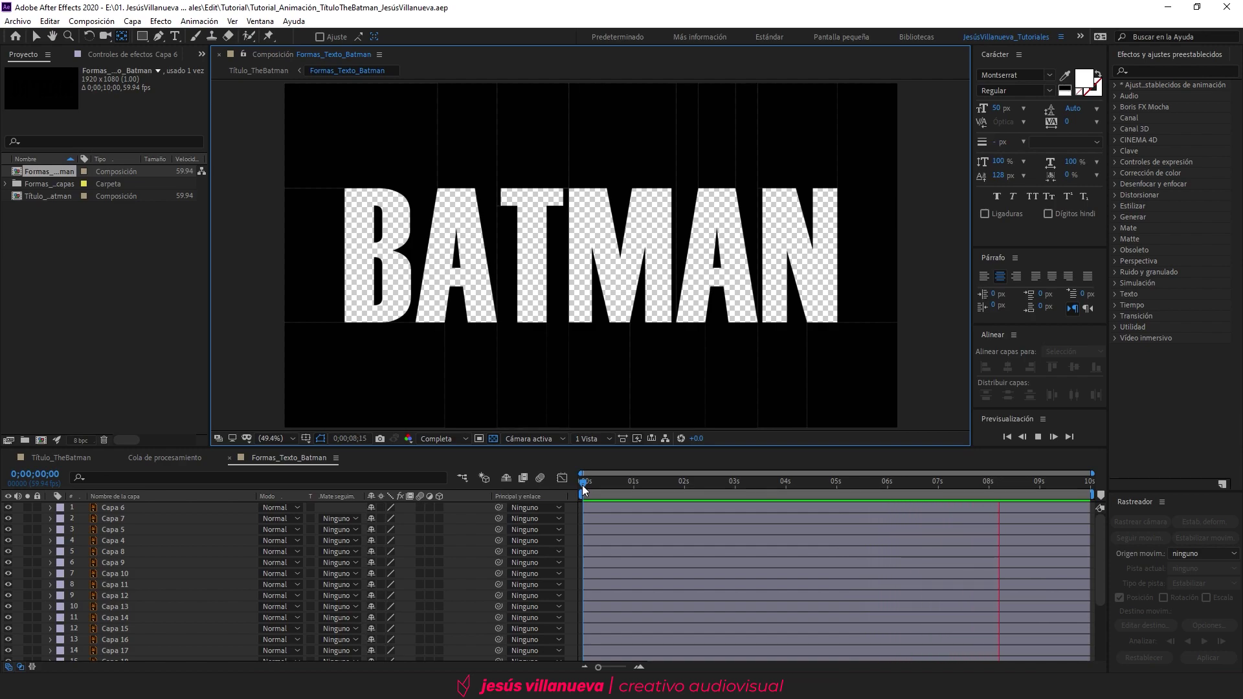
key("space")
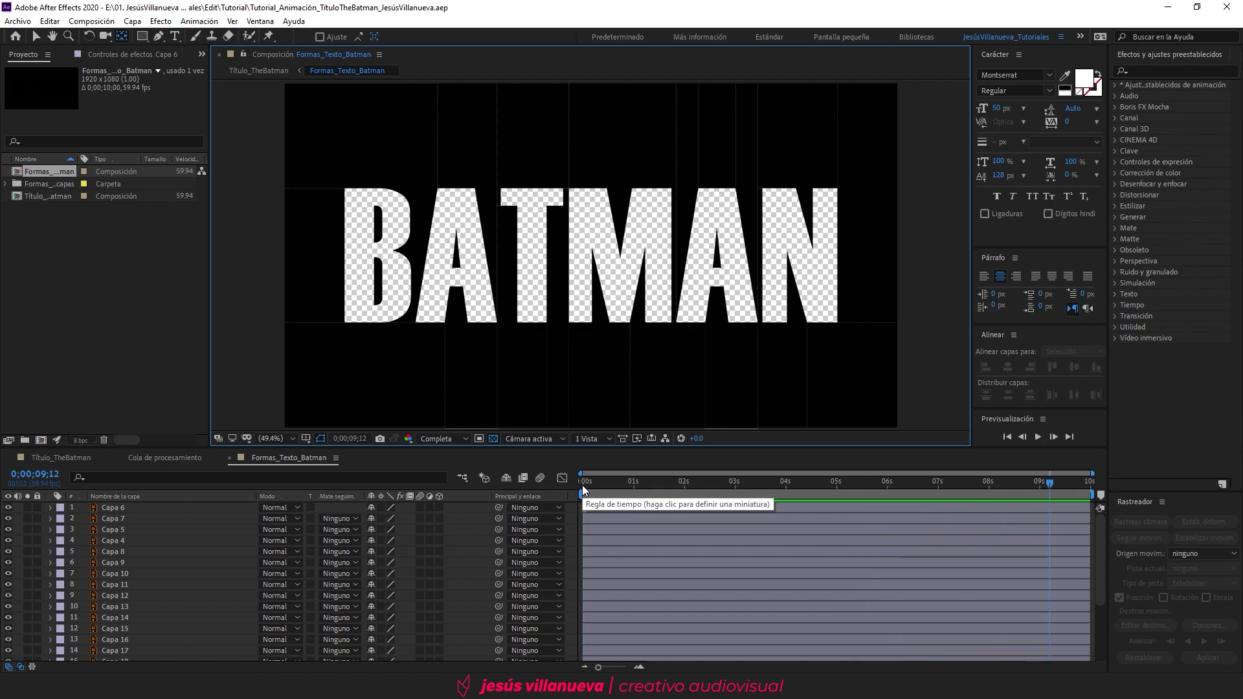
- Turn on continuous rasterization for all layers from Capa 6 through Capa 2 and check the seams between the shapes
left_click(146, 508)
scroll(173, 583, "down", 3)
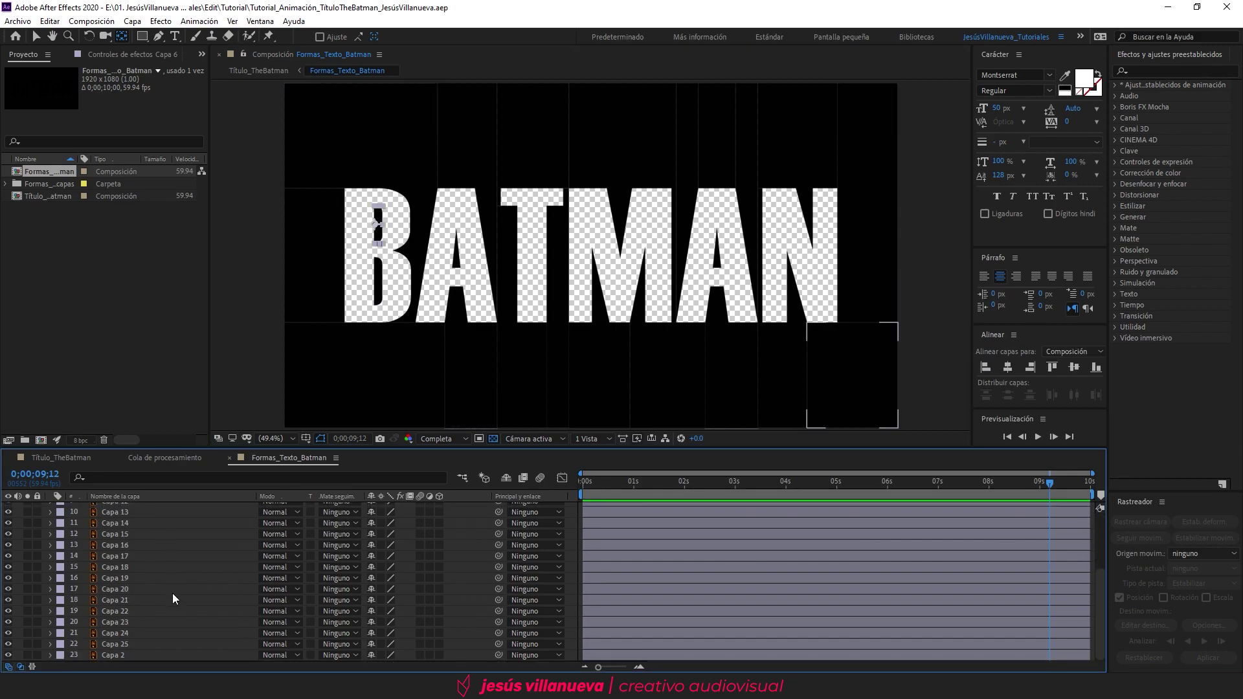
left_click(137, 653, "shift")
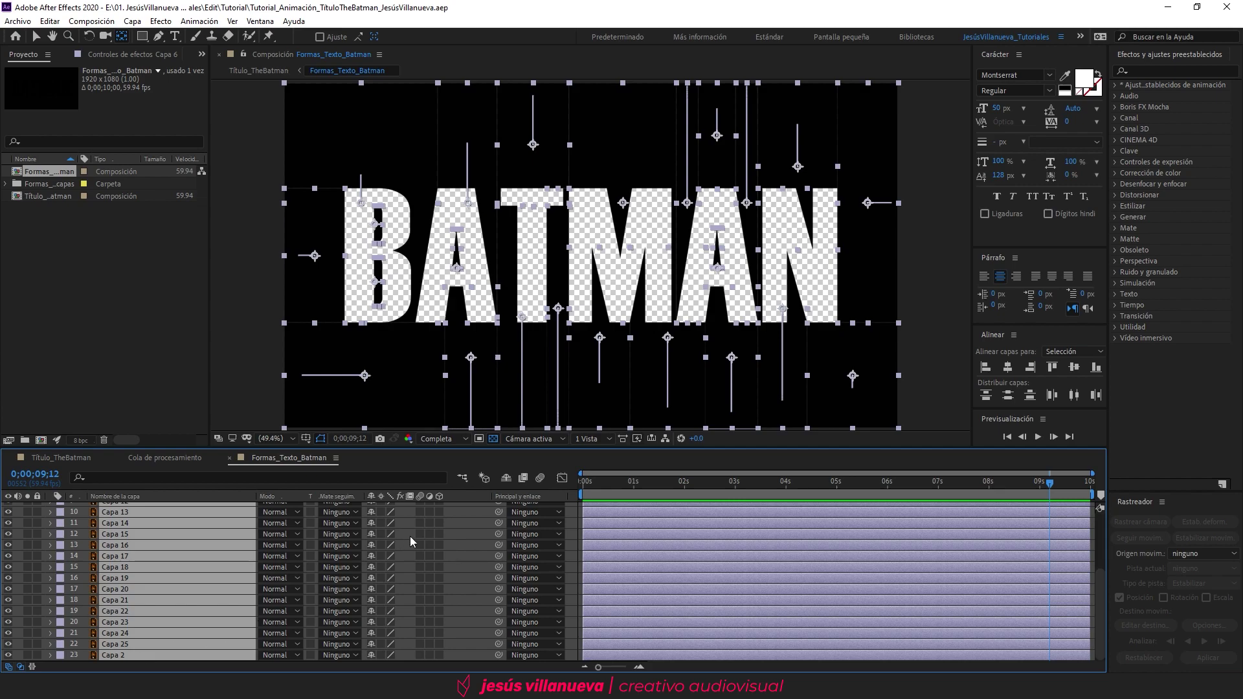
left_click(382, 513)
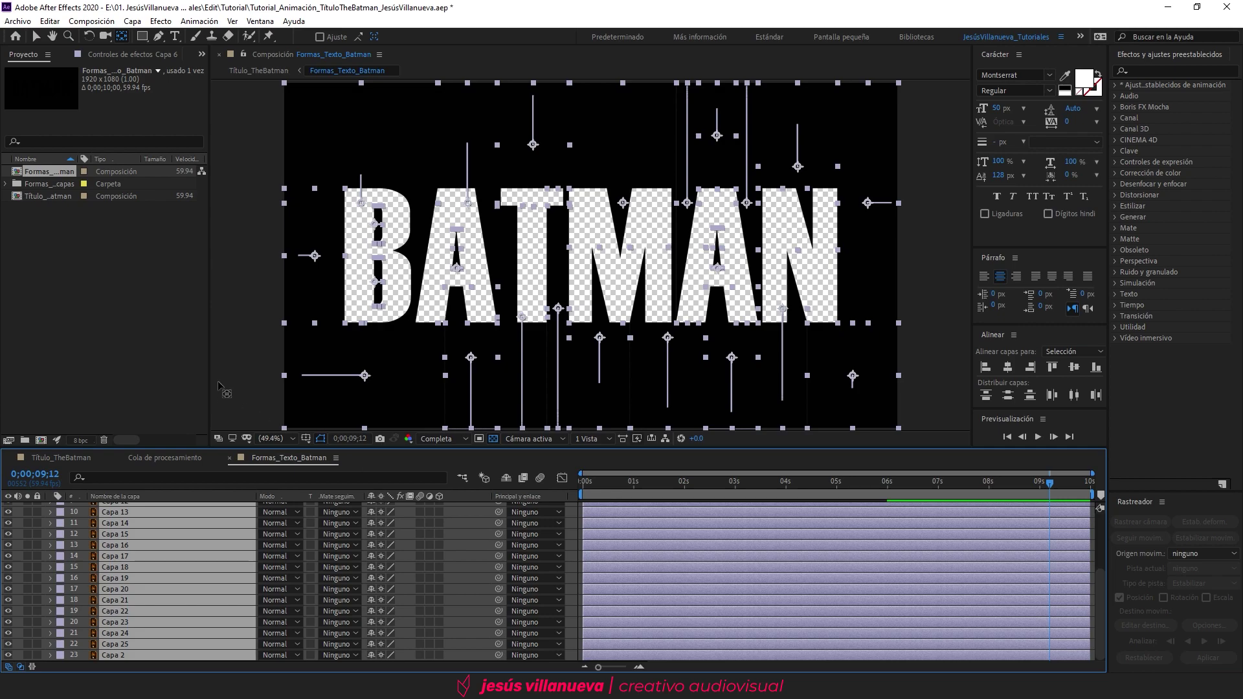
scroll(472, 264, "up", 3)
scroll(498, 316, "up", 3)
scroll(507, 317, "down", 6)
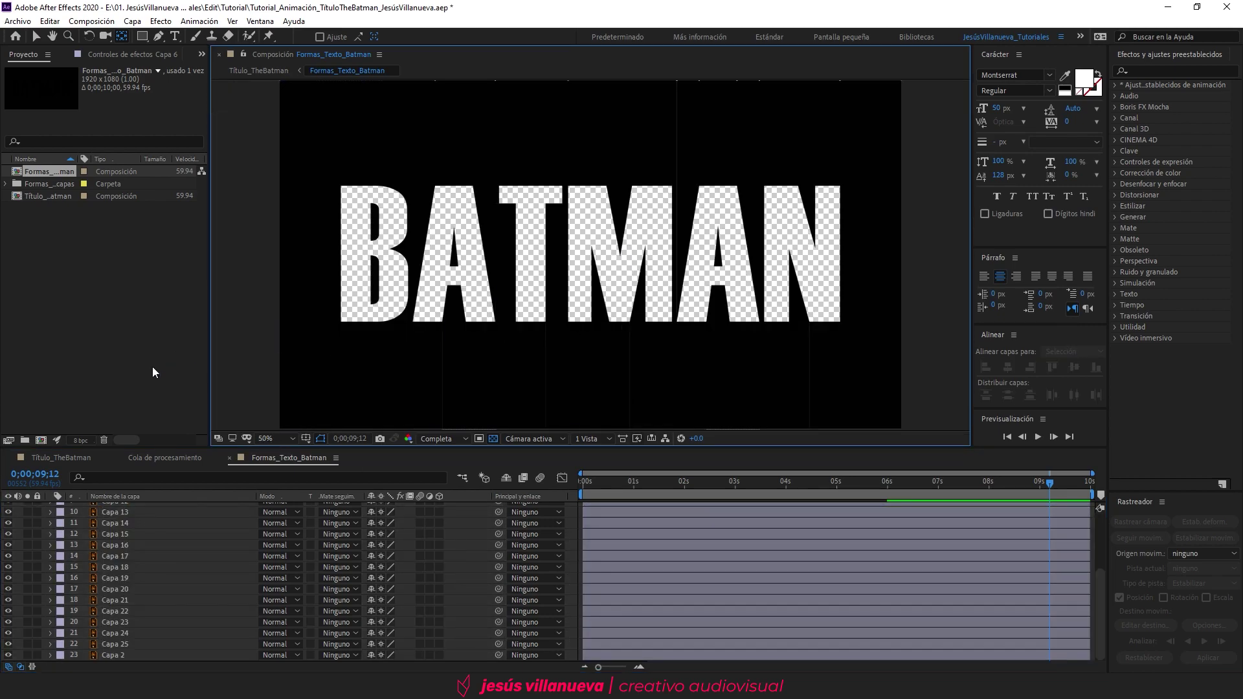
- In the Título_TheBatman composition, lock the Formas_Texto_Batman layer and add a full-frame rectangle shape with red fill FD0F12
left_click(63, 459)
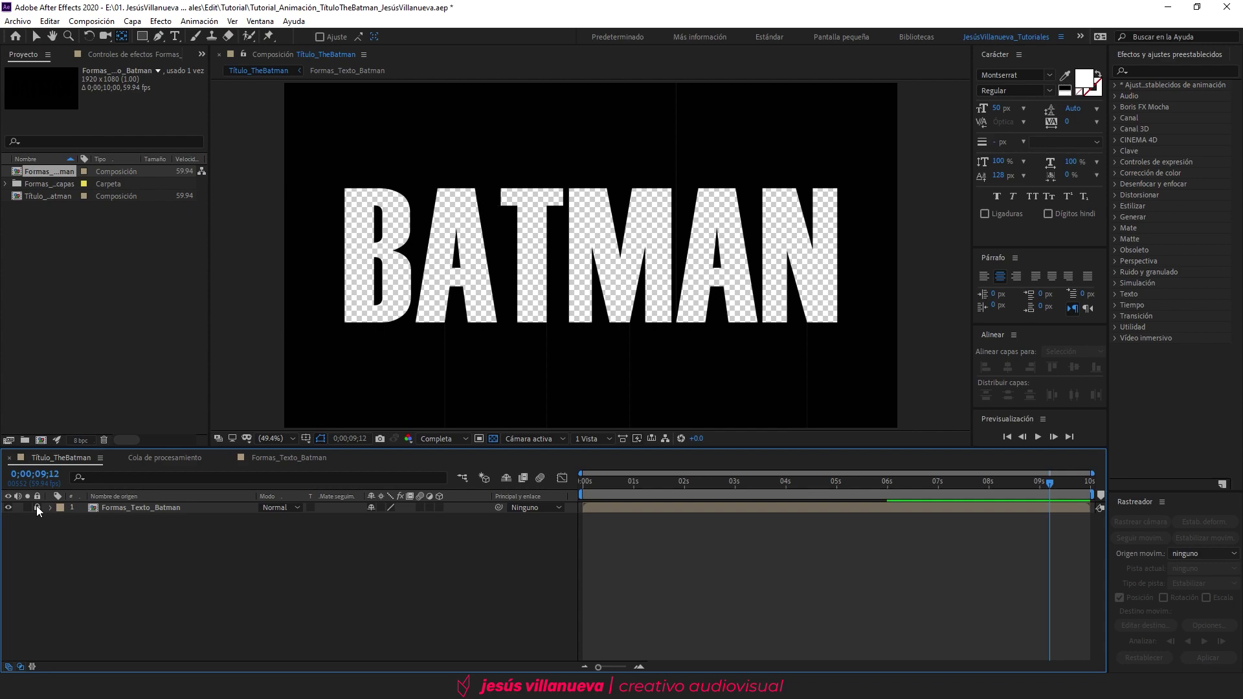
left_click(37, 507)
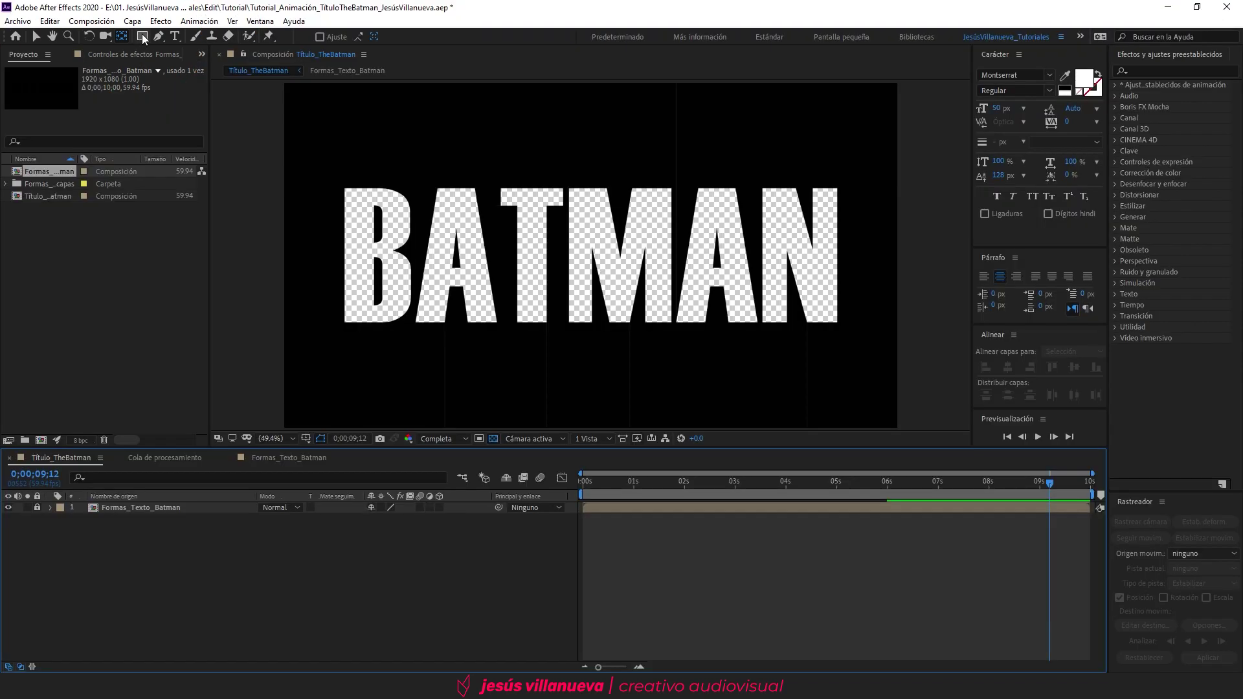
left_click(143, 37)
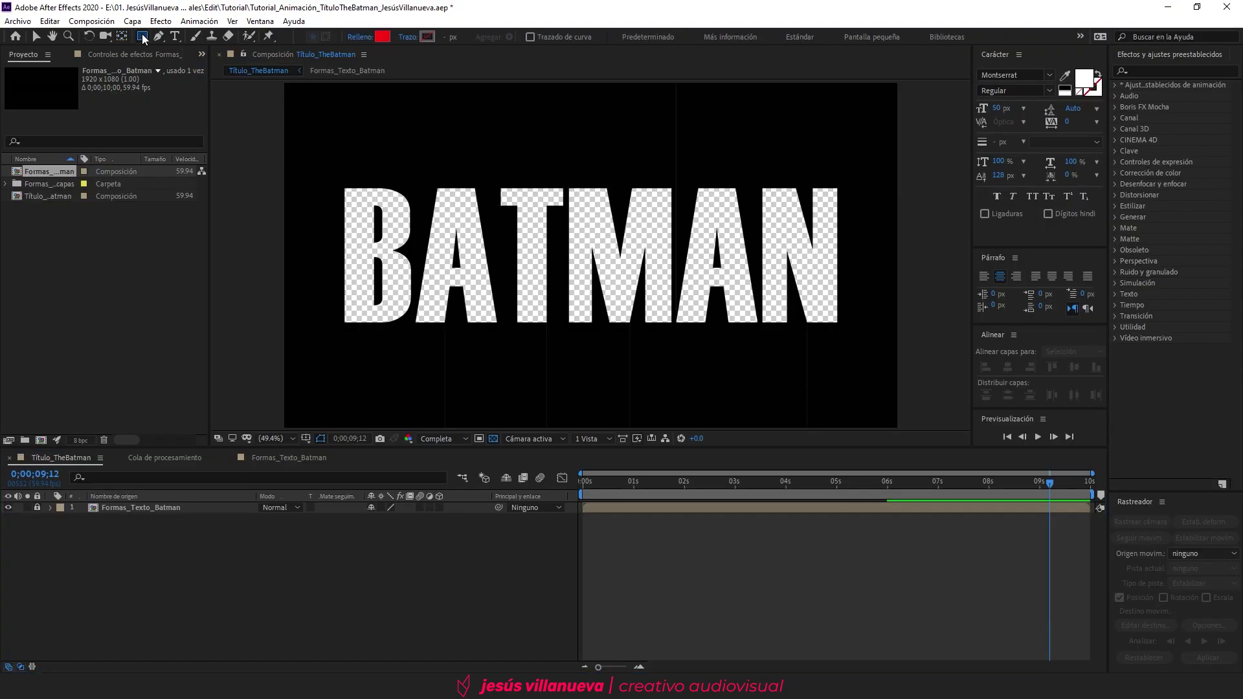
left_click(383, 36)
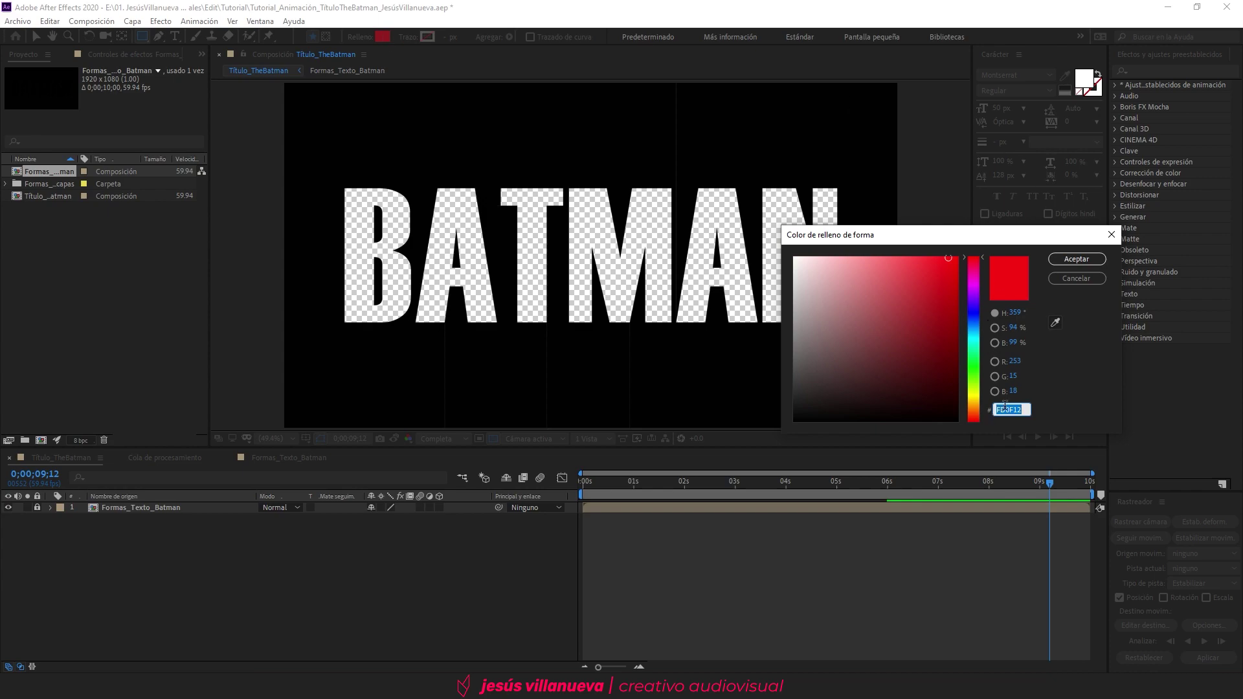
left_click_drag(1020, 240, 974, 255)
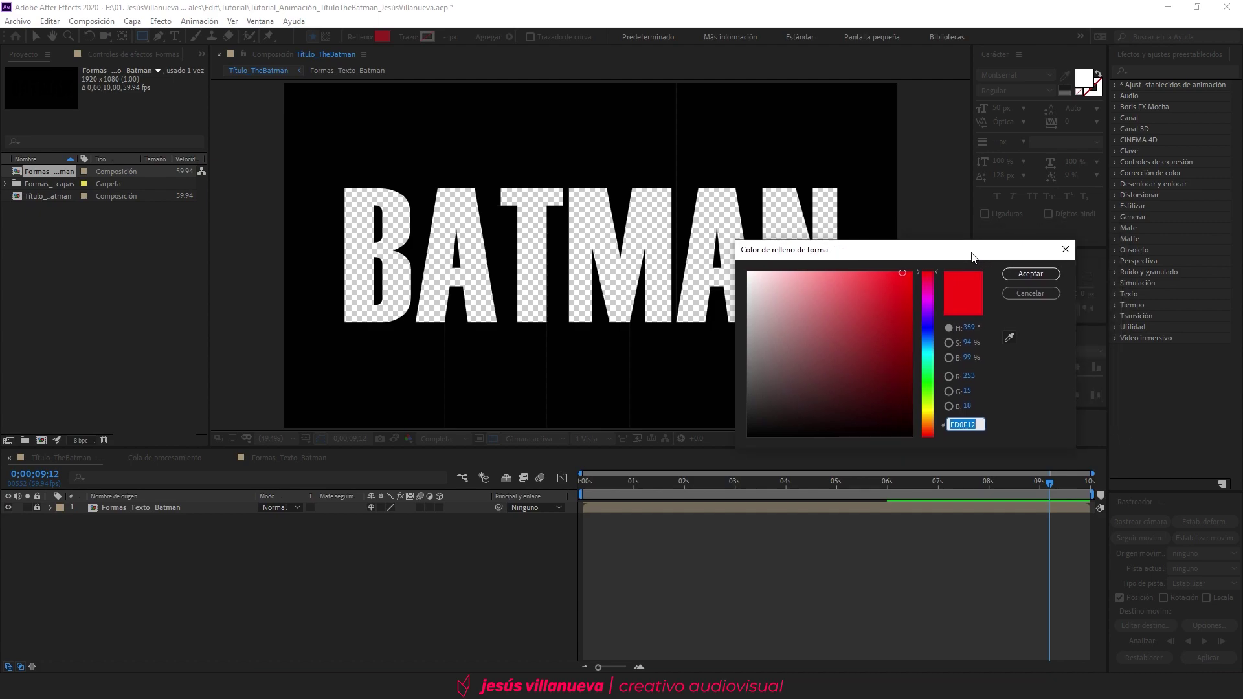
left_click(1027, 275)
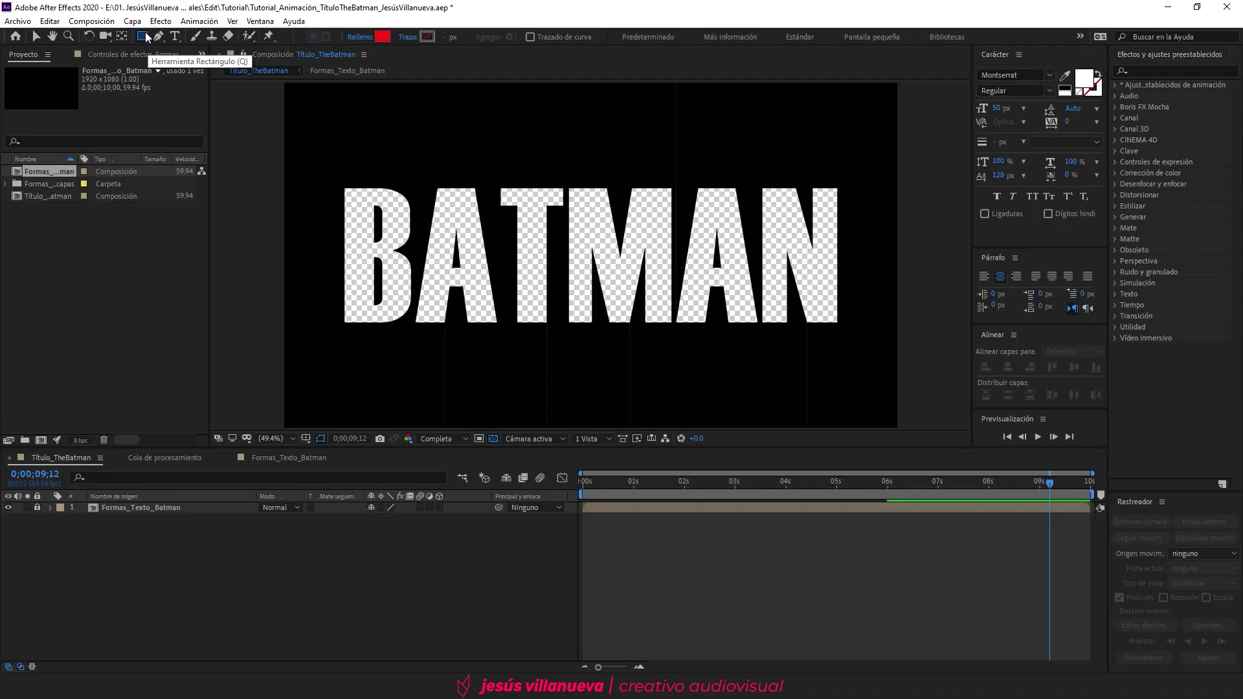
double_click(144, 36)
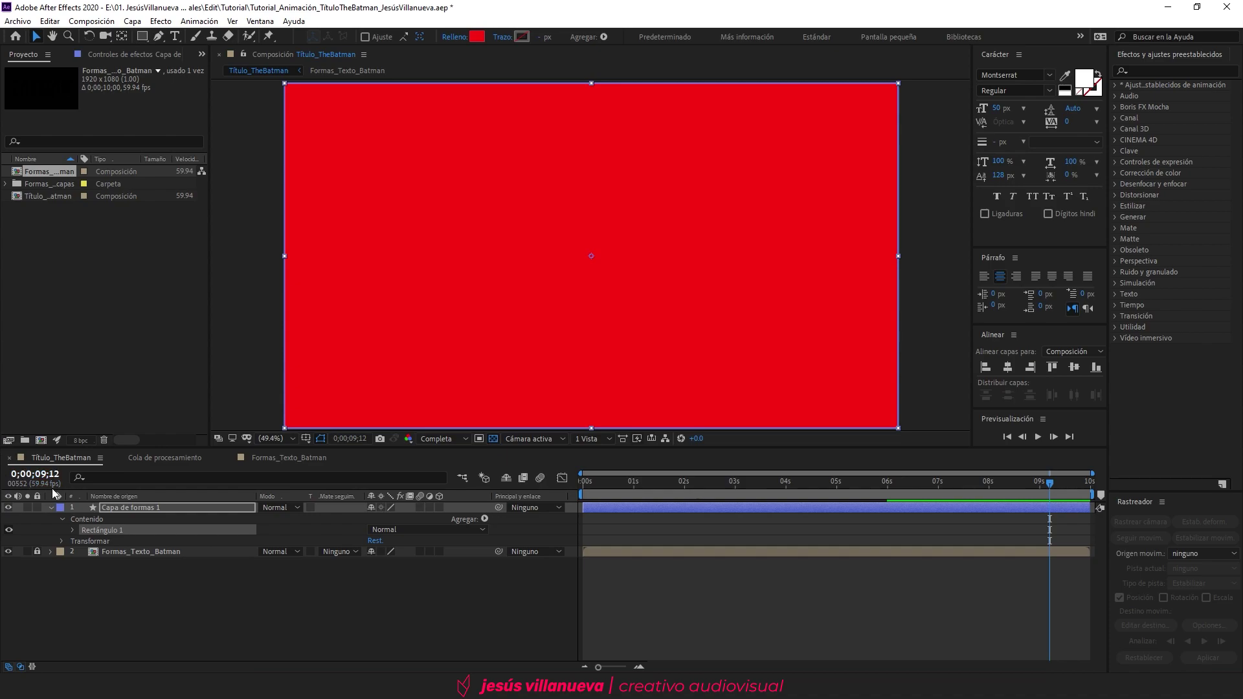
- Rename the red shape layer Color_Fondo and place it below Formas_Texto_Batman
left_click(158, 509)
key("Return")
type("Color_Fondo")
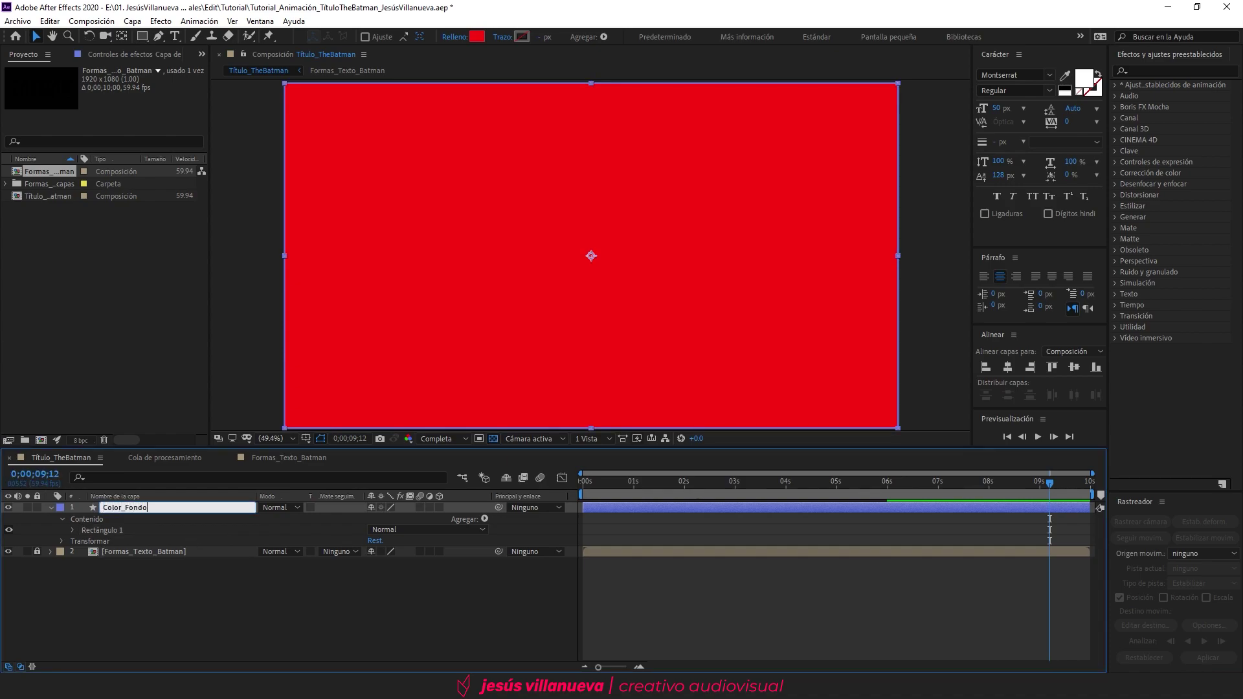
key("Return")
left_click_drag(157, 507, 172, 561)
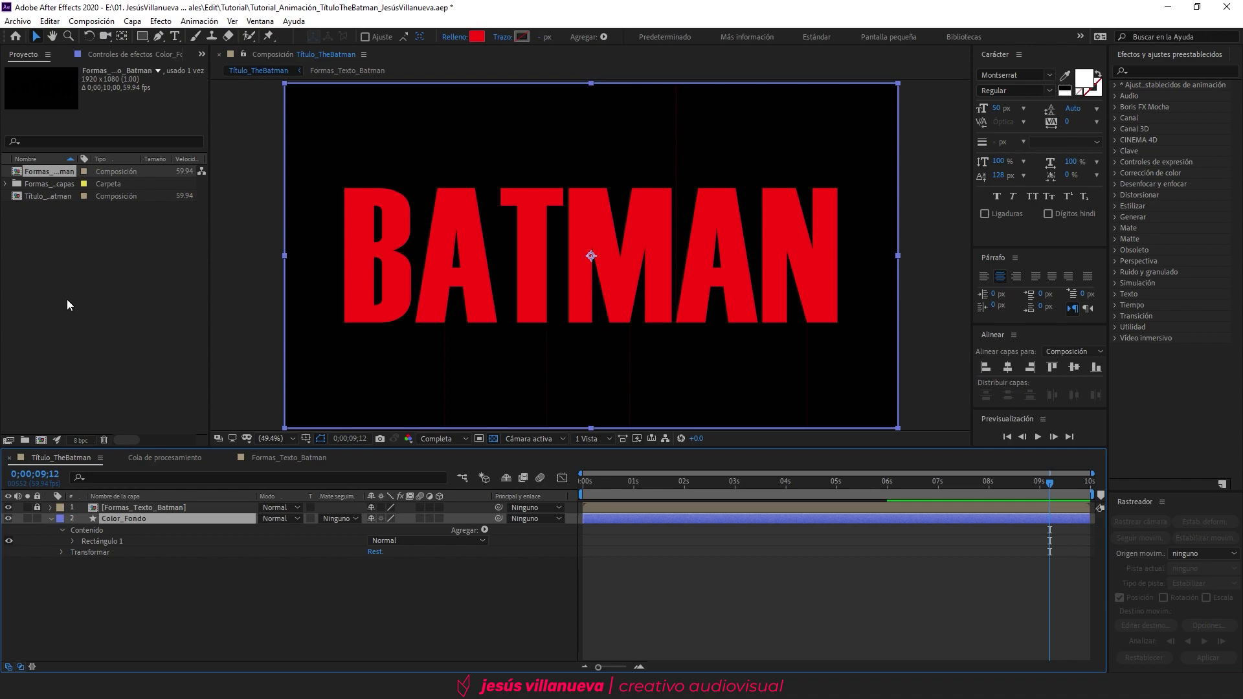
- Import the Logo_TheBatman and Textura_Logo files from the Recursos folder as footage
double_click(119, 304)
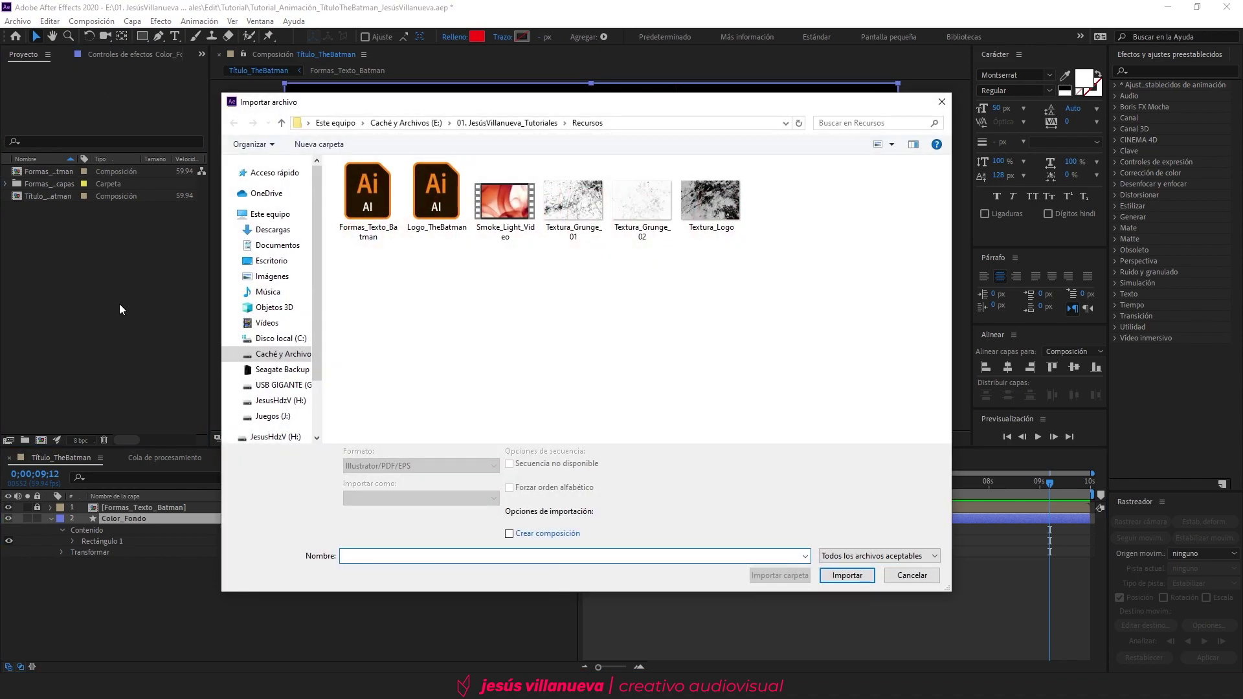
left_click(450, 204)
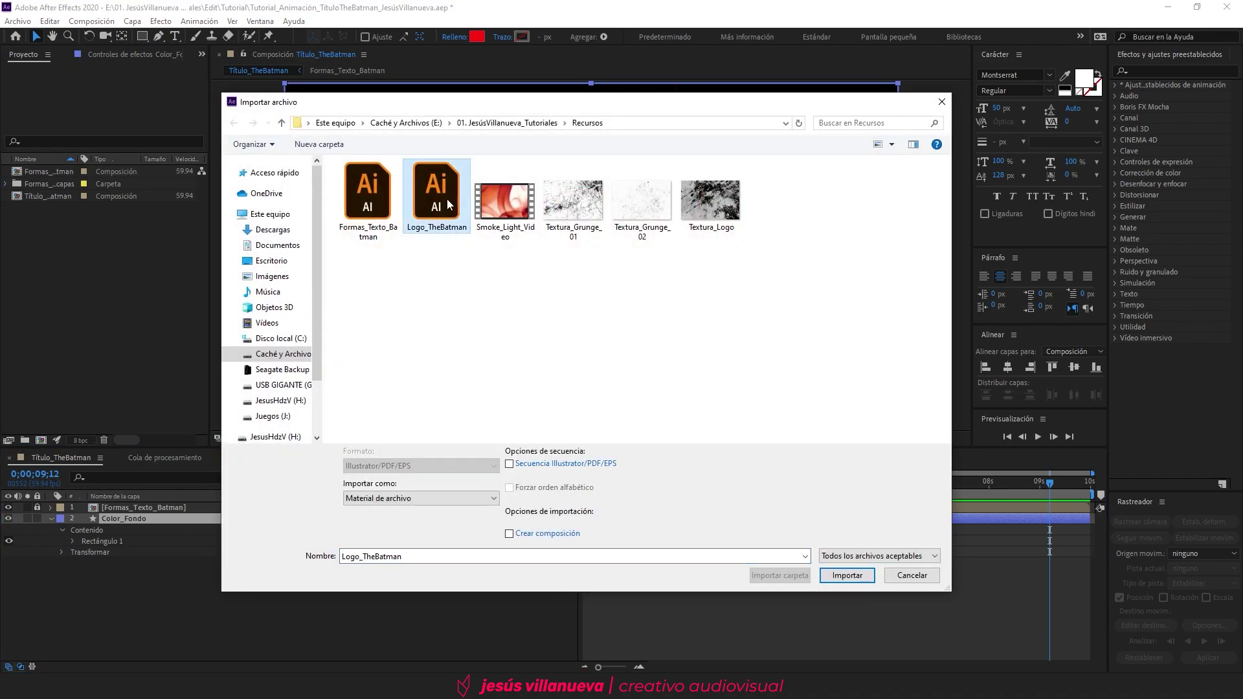
left_click(702, 209, "ctrl")
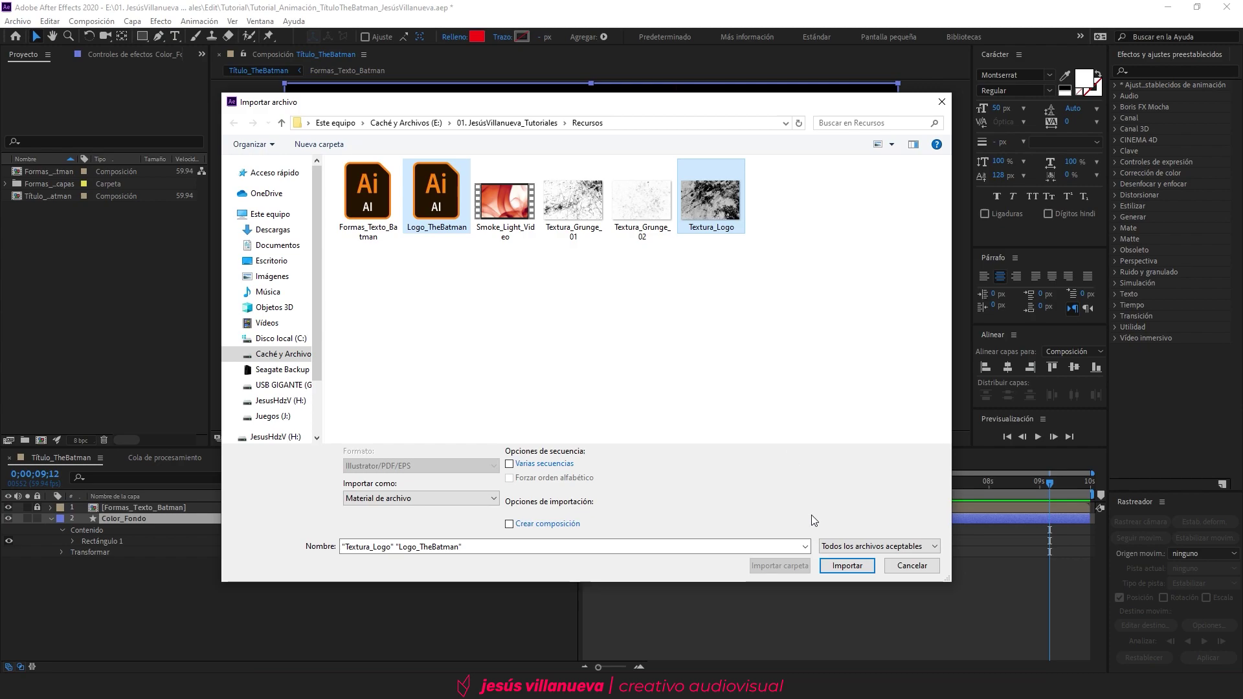
left_click(844, 575)
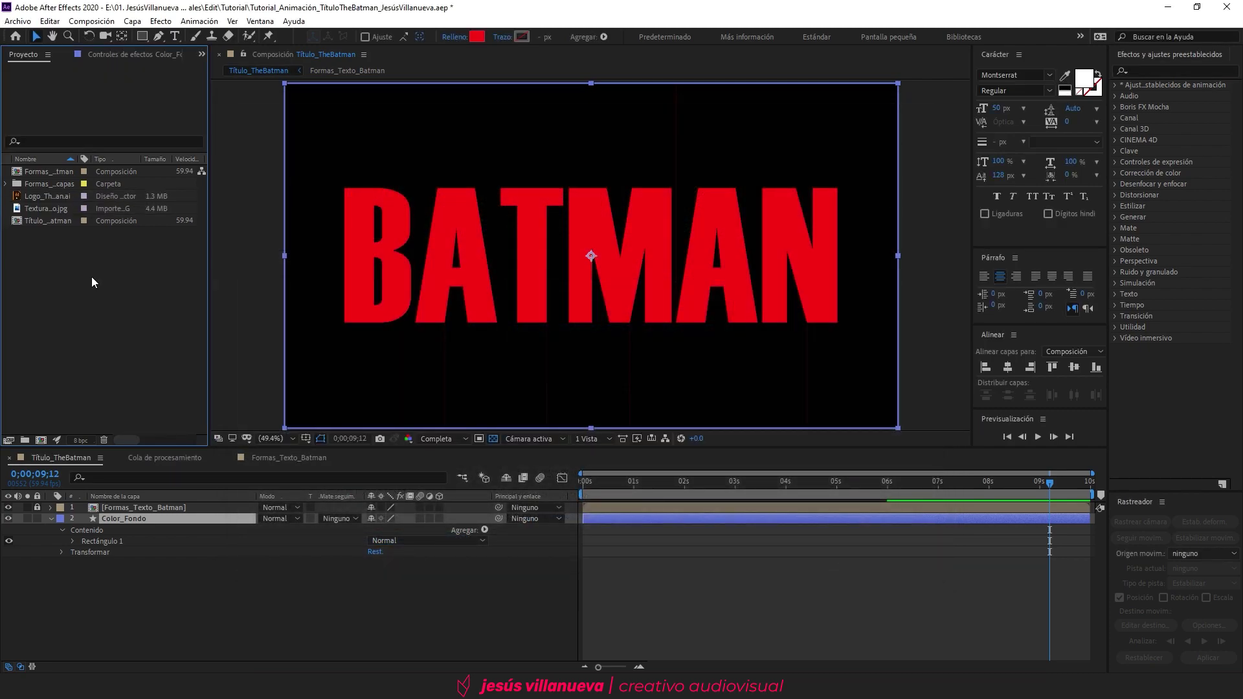
- Add Logo_TheBatman.ai above Color_Fondo and Textura_Logo.jpg above the logo, checking the texture with Formas_Texto_Batman temporarily hidden
left_click_drag(56, 197, 133, 517)
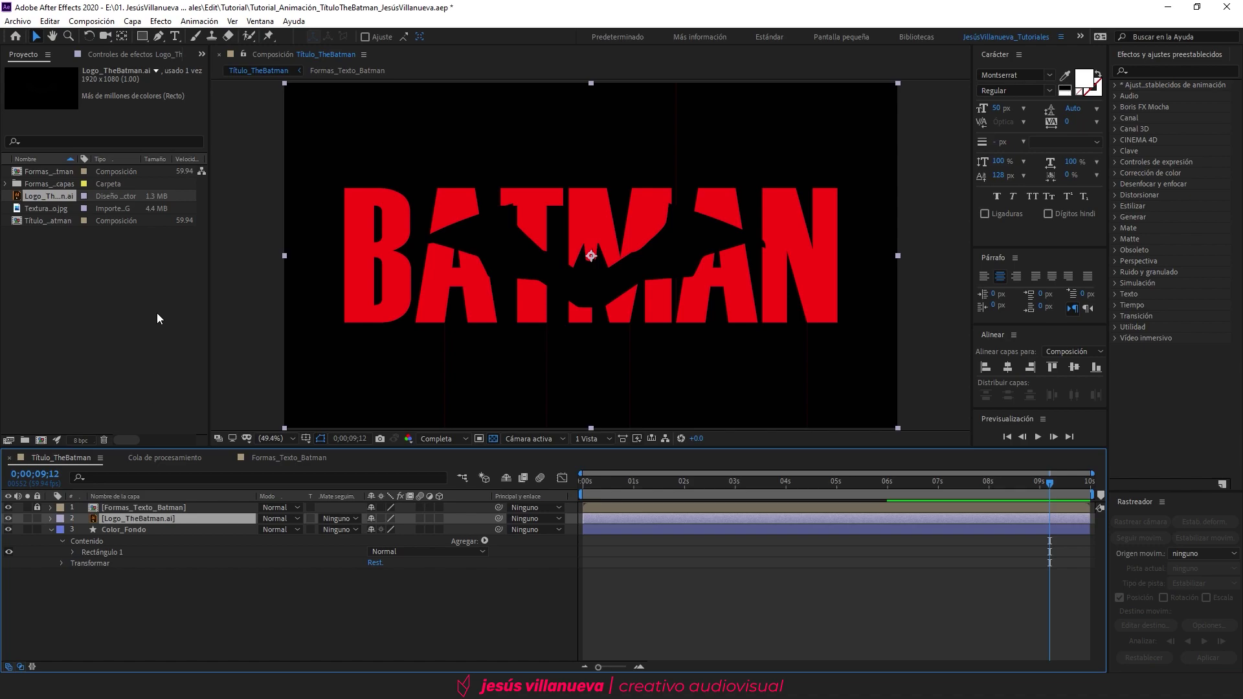
left_click_drag(49, 208, 138, 514)
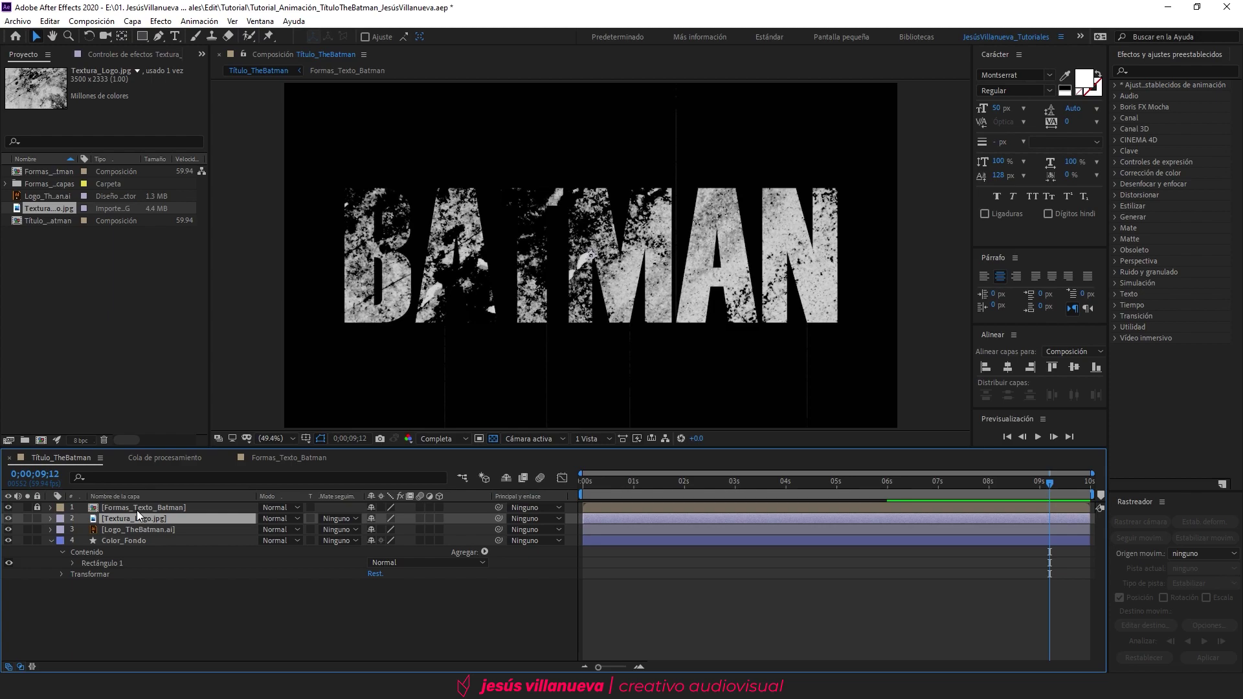
left_click(8, 508)
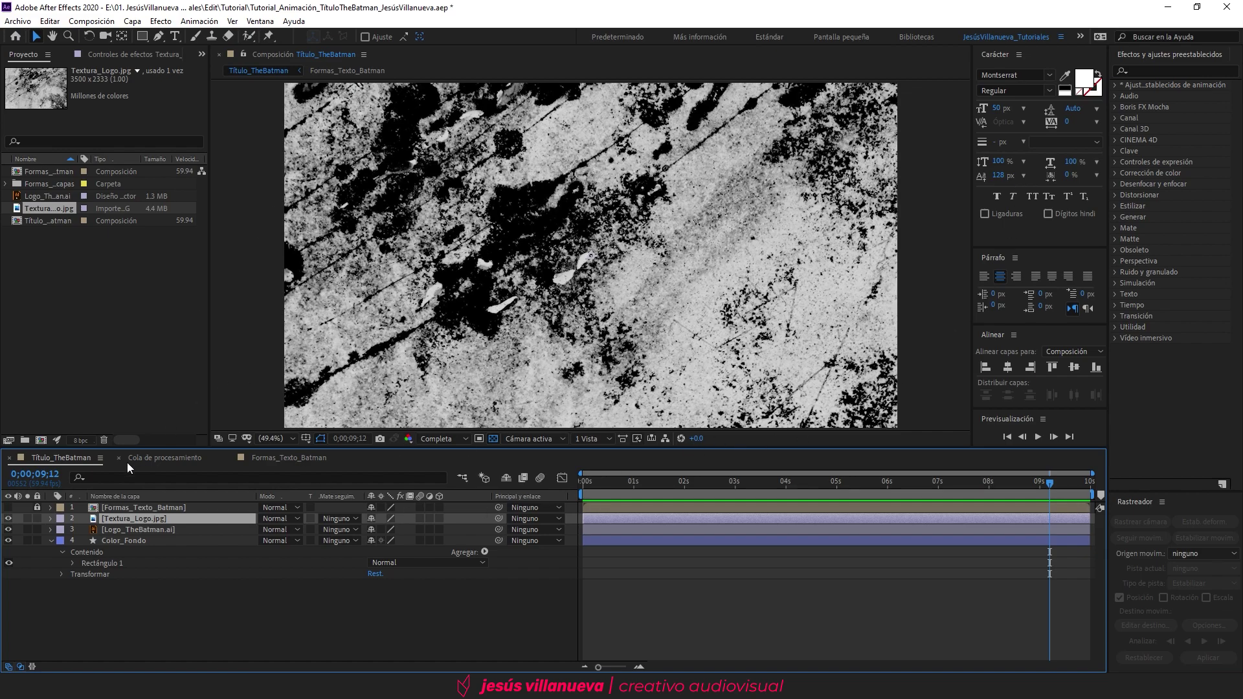
left_click(8, 507)
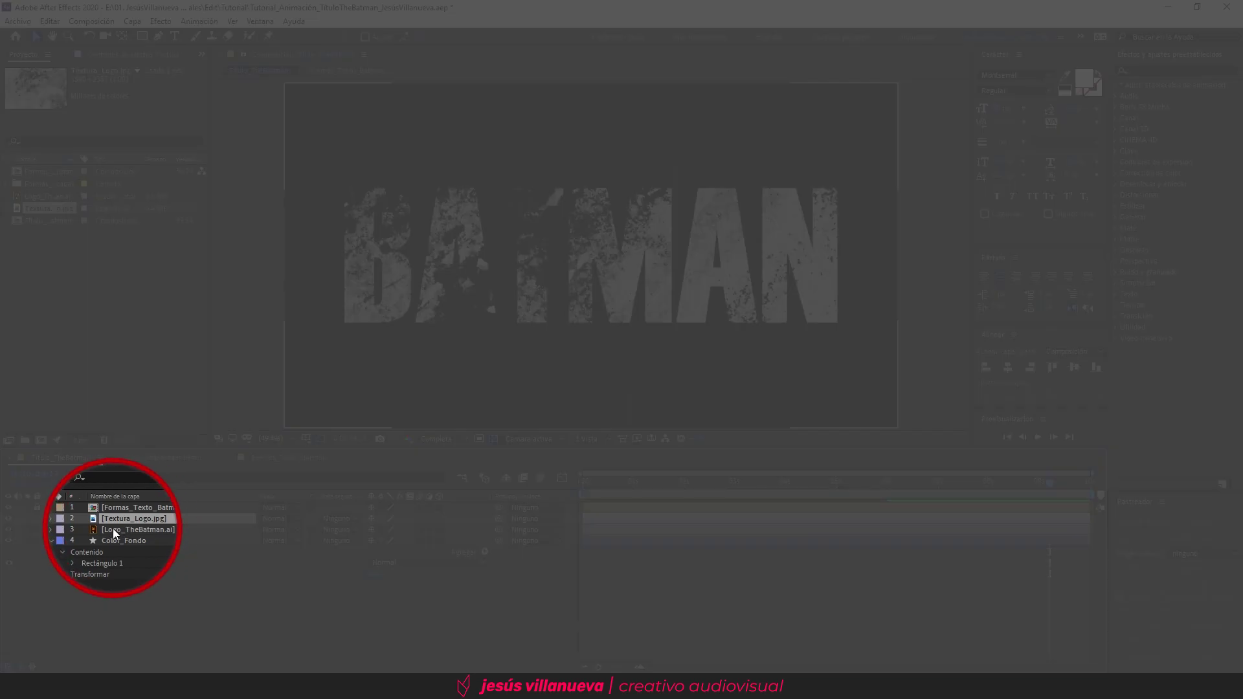
- Use Textura_Logo.jpg as the luma matte of Logo_TheBatman.ai and parent the texture layer to the logo layer
left_click(113, 529)
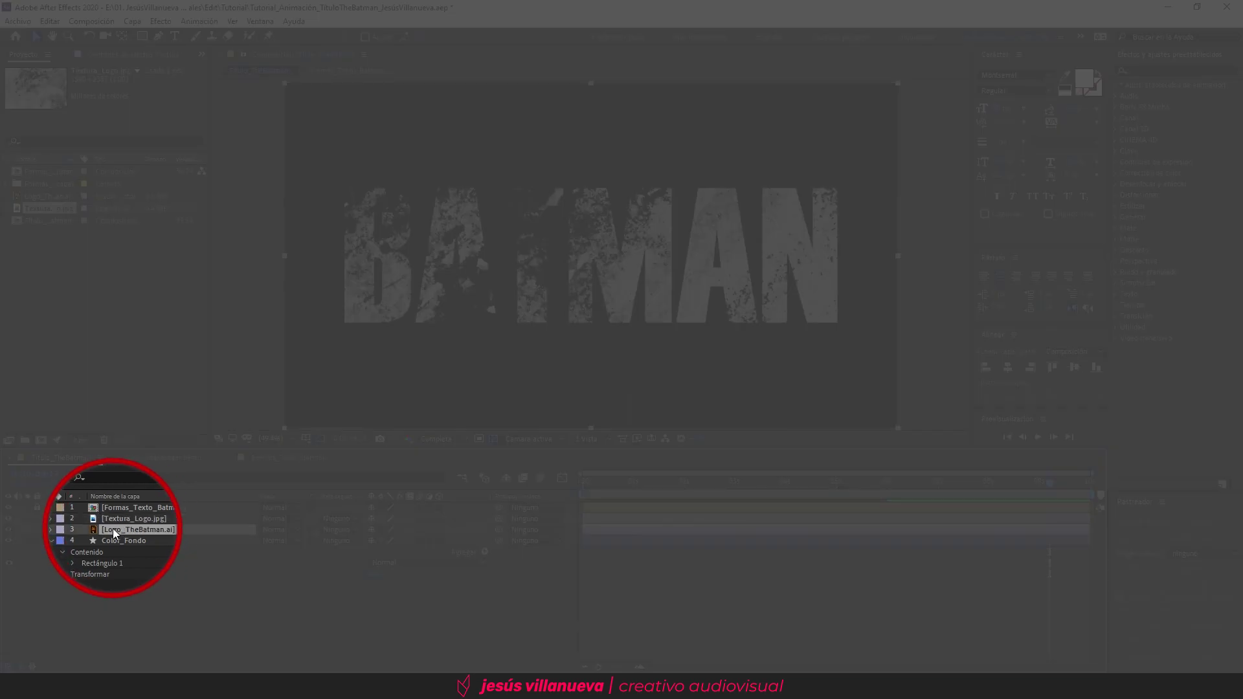
left_click(335, 529)
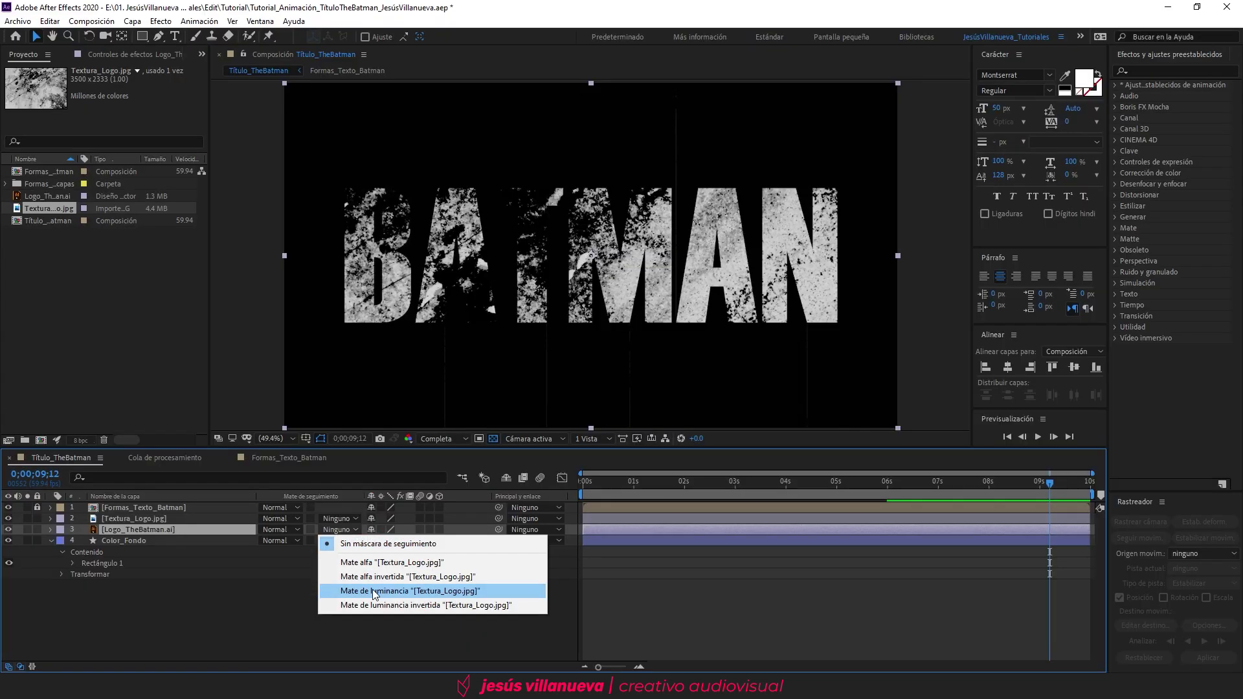
left_click(372, 592)
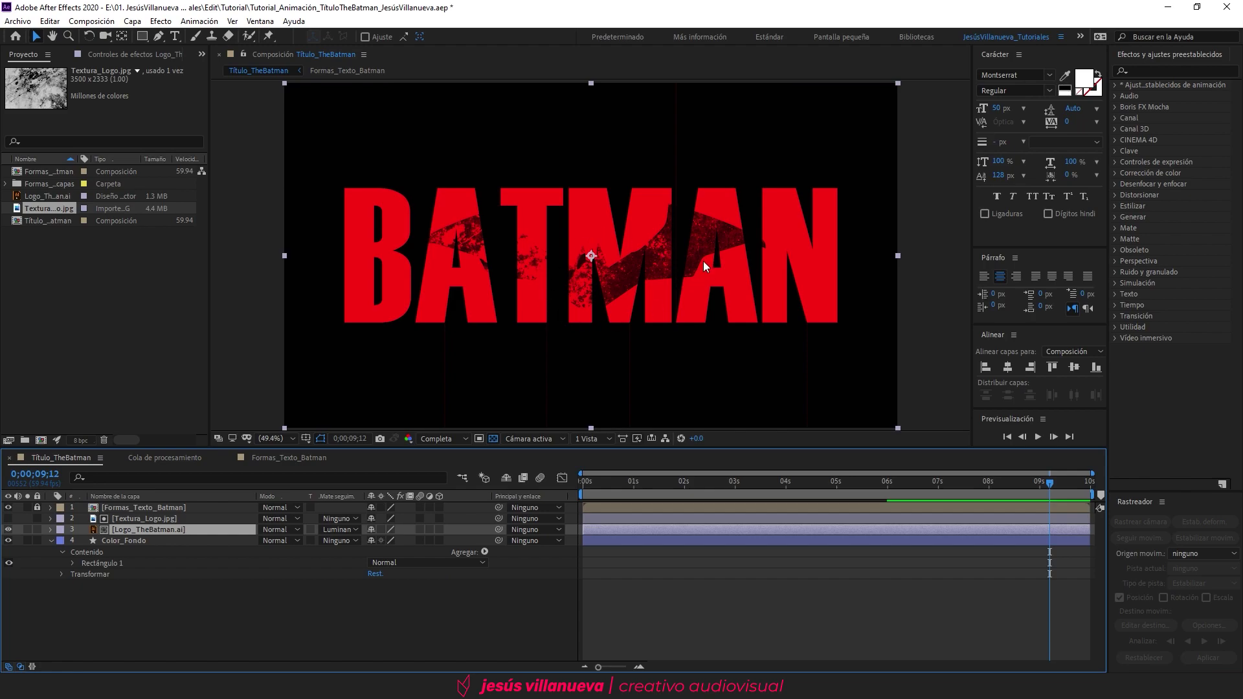
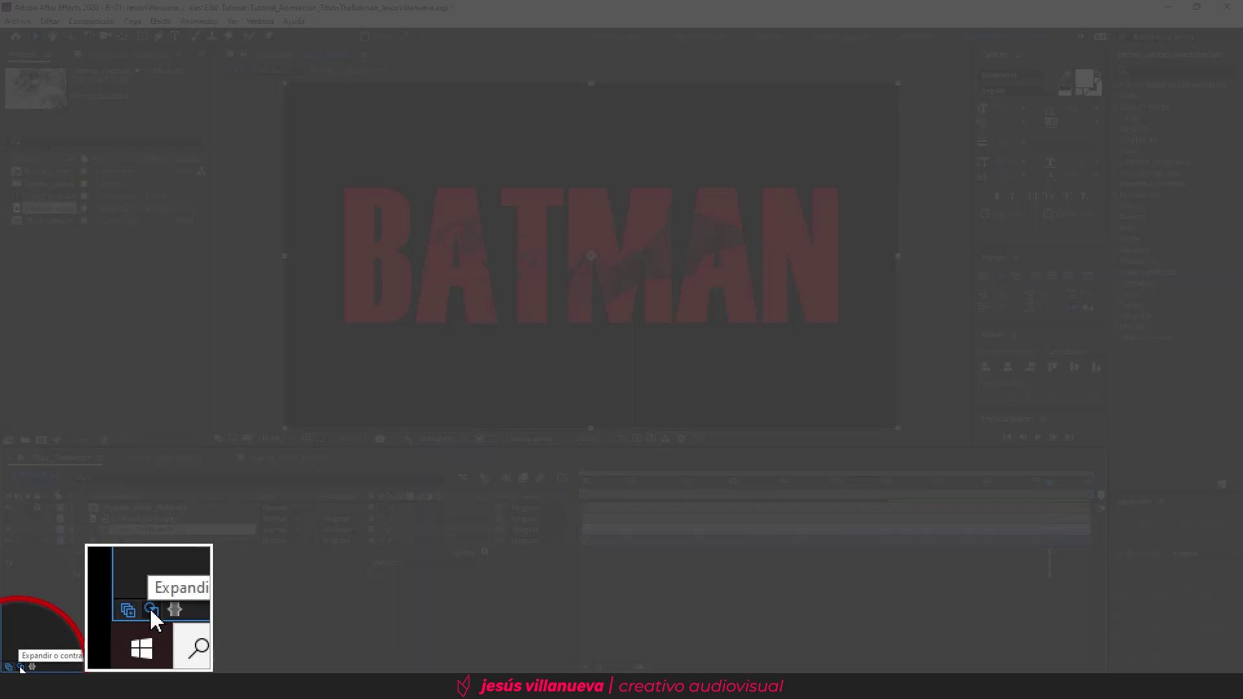
left_click(20, 667)
left_click(20, 667)
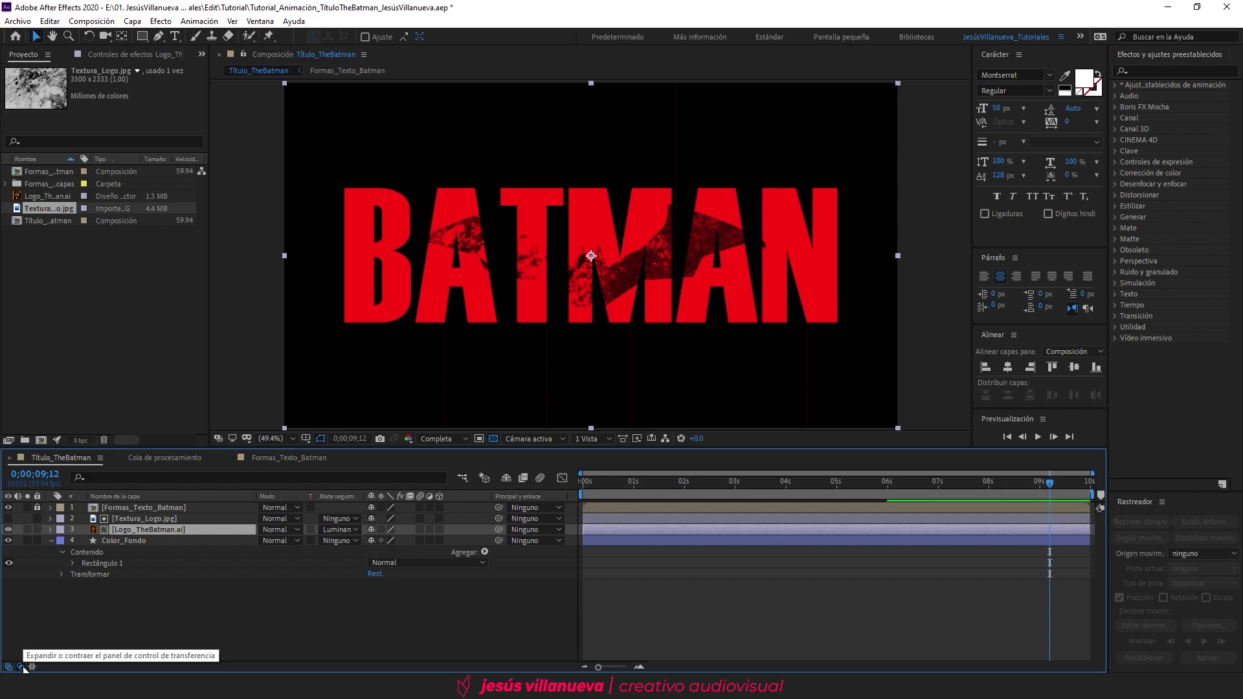
left_click(135, 519)
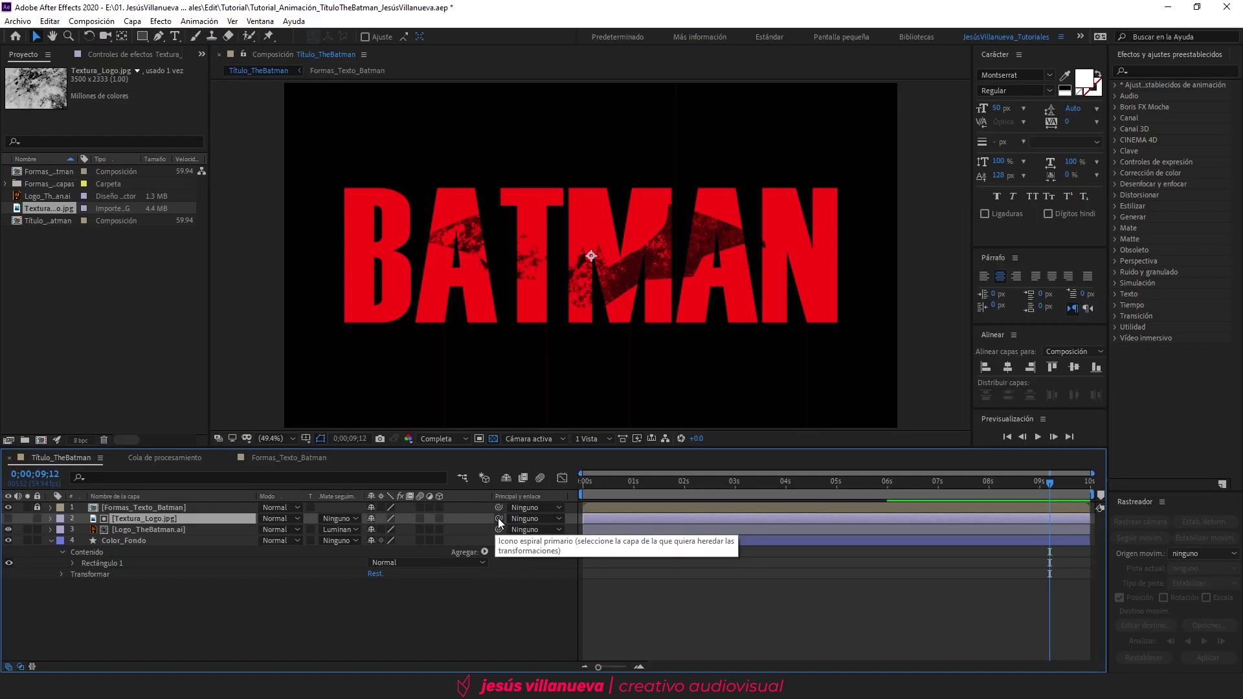
left_click_drag(498, 520, 172, 529)
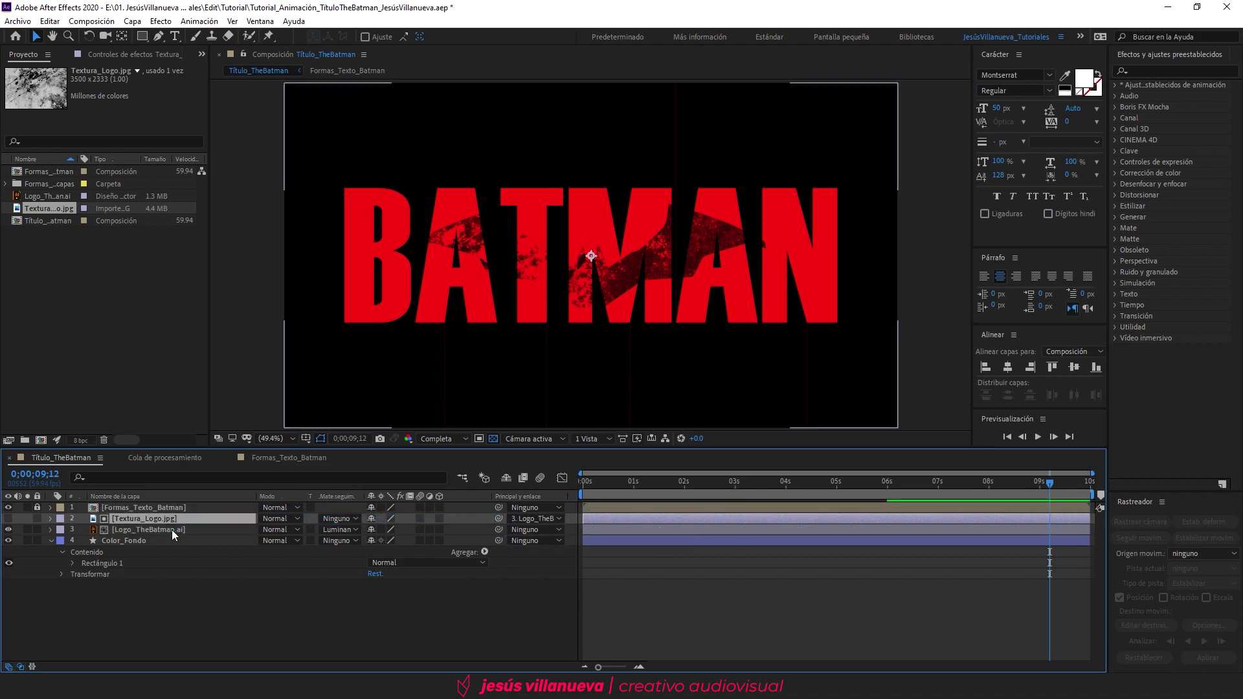
- Keyframe the scale of Logo_TheBatman.ai from 100% at 0;00;01;00 to 140% at 0;00;06;00
left_click(173, 530)
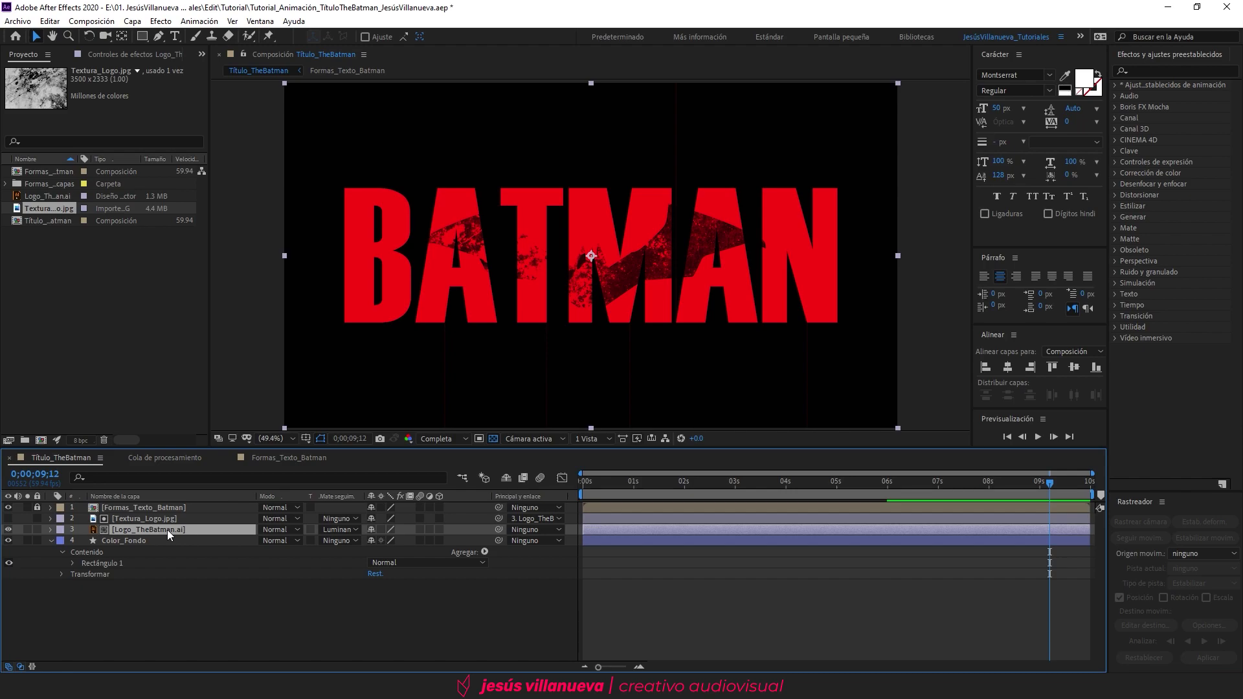
key("s")
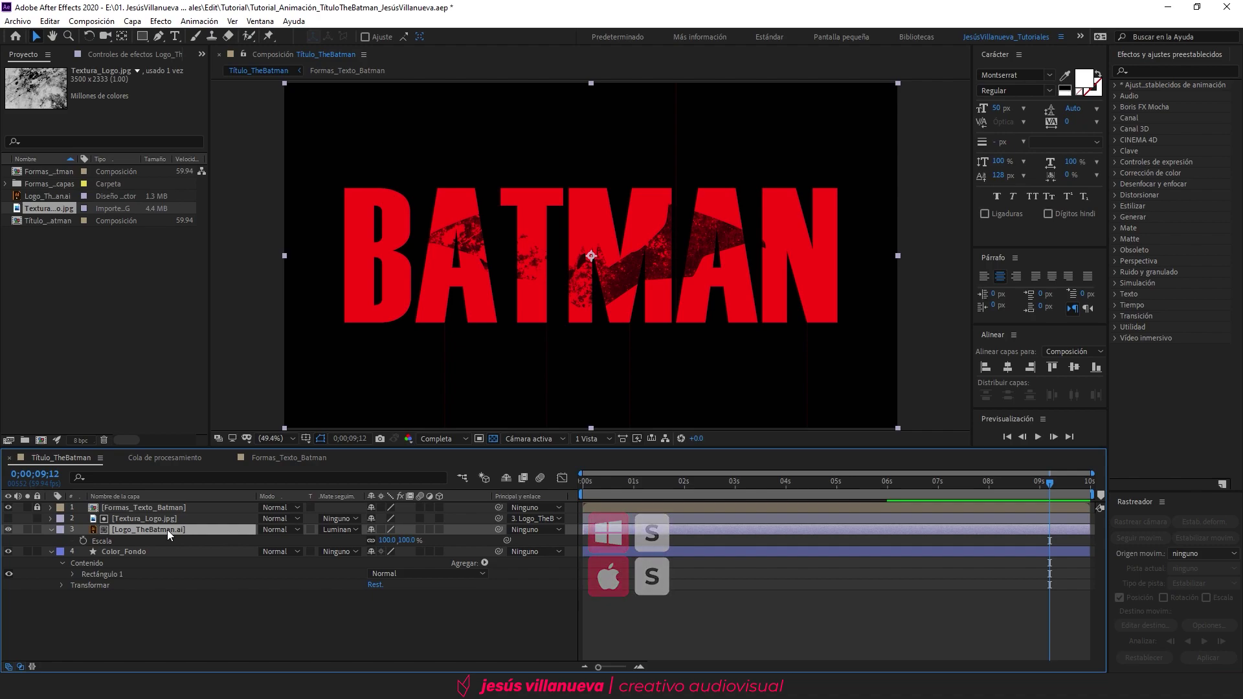
left_click(635, 487)
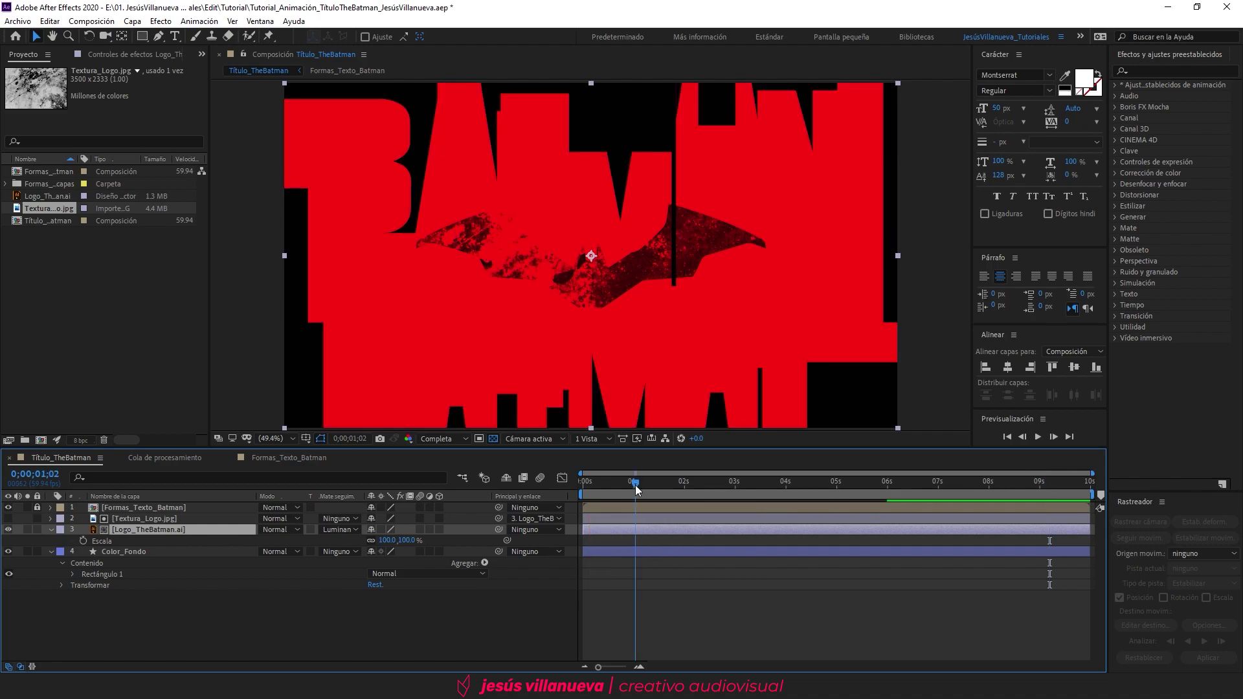
left_click(84, 540)
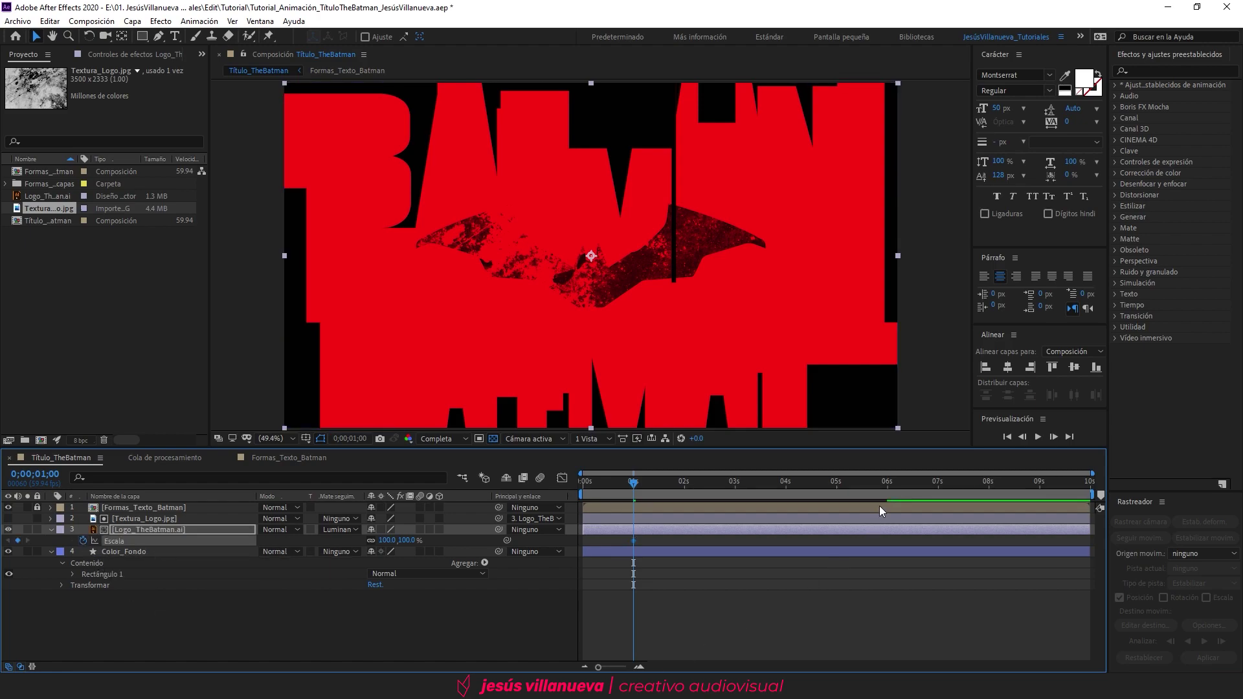
left_click(887, 486)
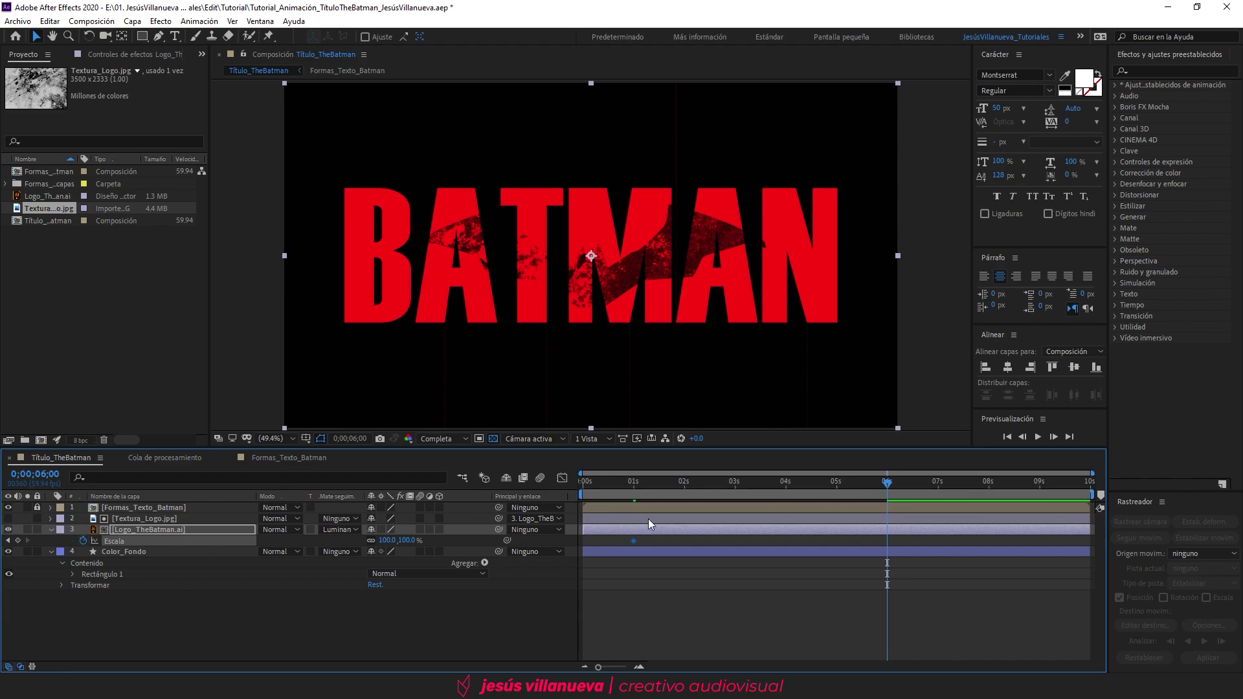
left_click_drag(381, 541, 382, 547)
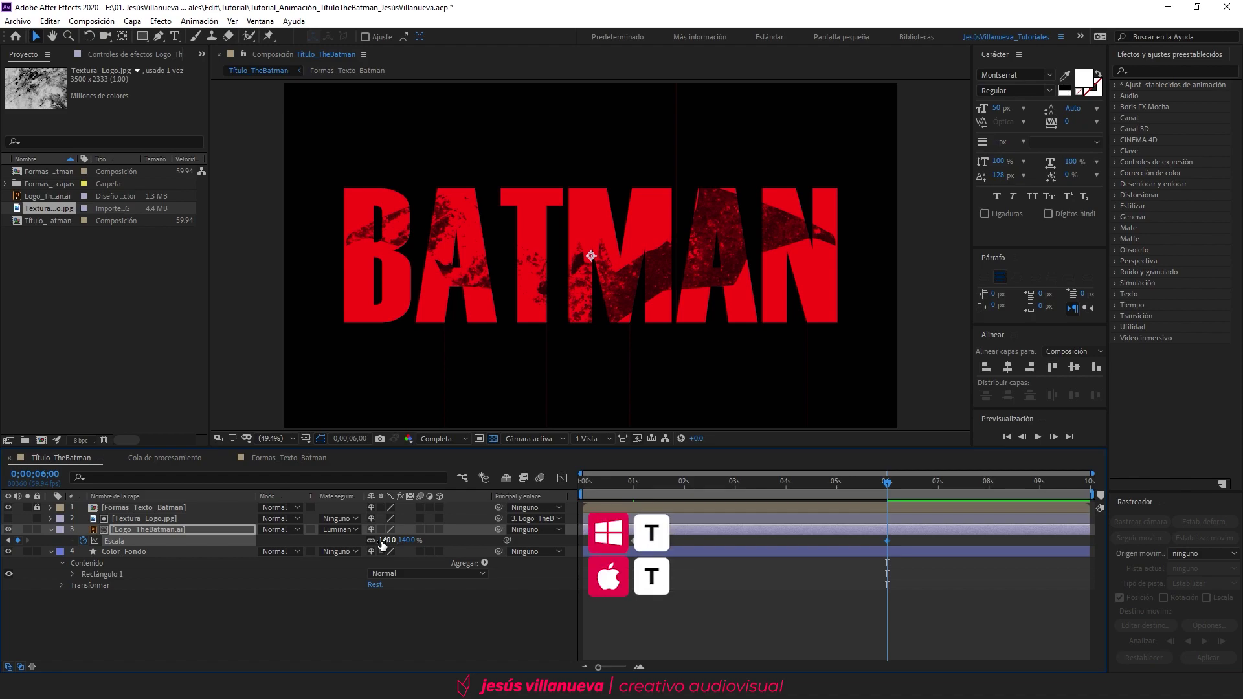
- Keyframe the opacity of Logo_TheBatman.ai from 0% at 0;00;01;00 to 100% at 0;00;06;00
key("t")
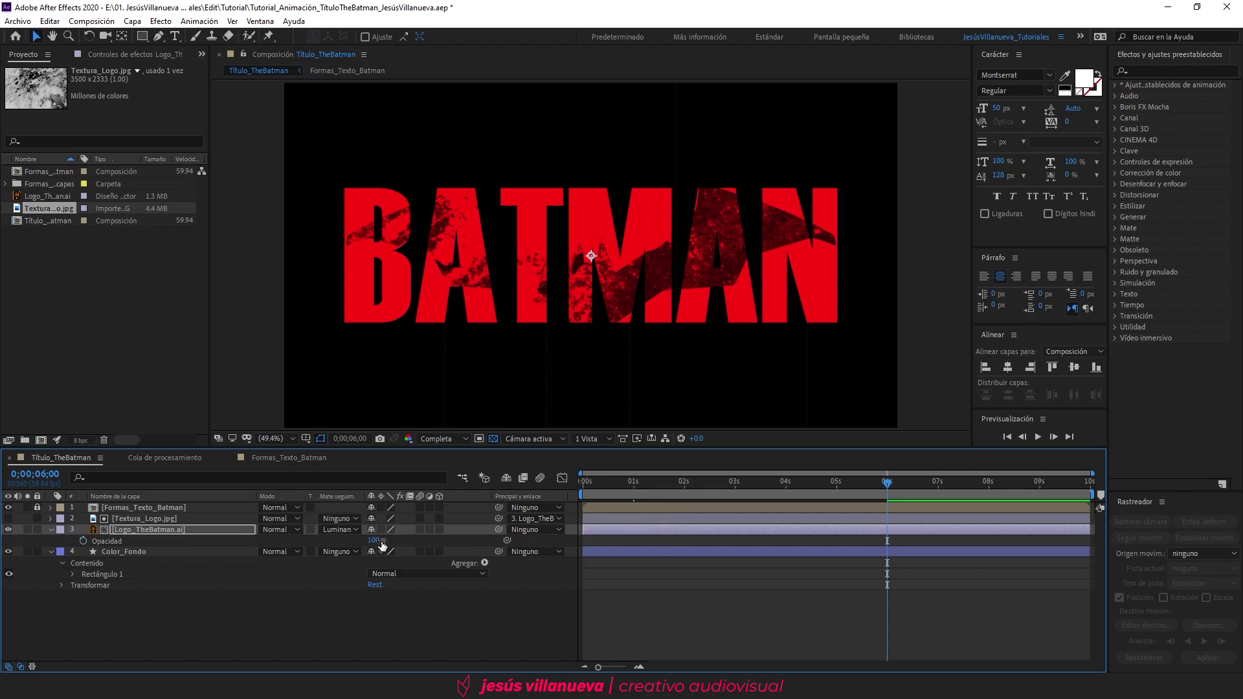
left_click(84, 541)
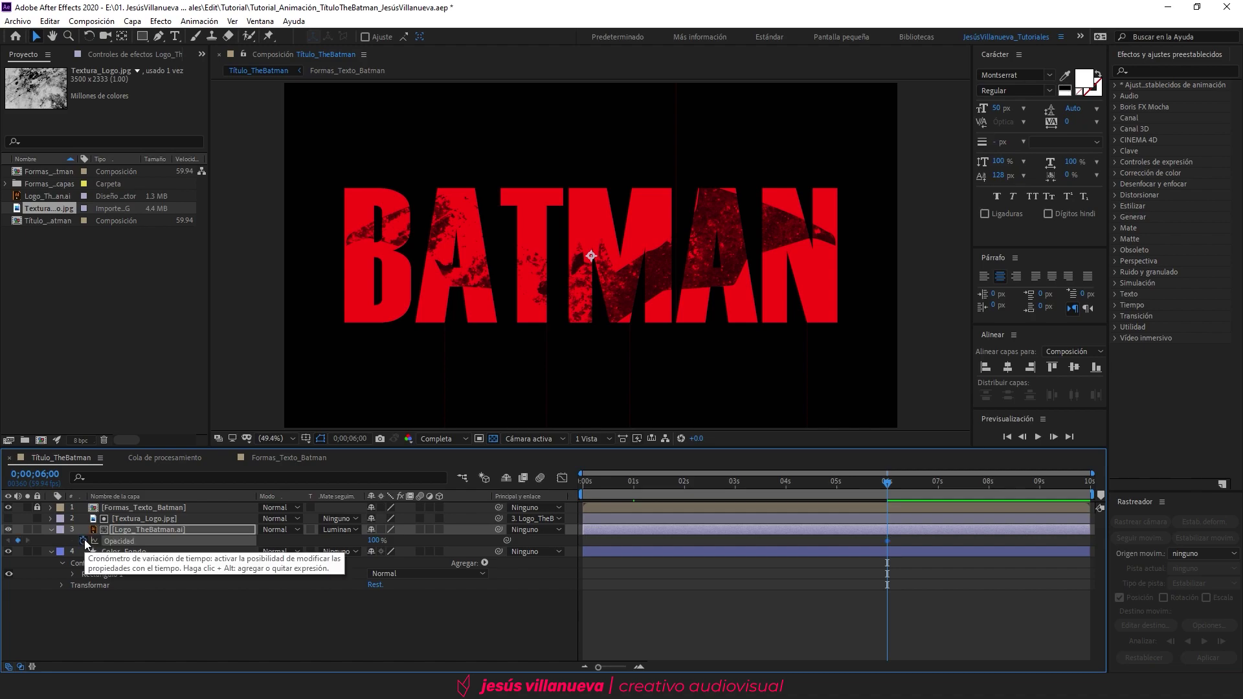
key("u")
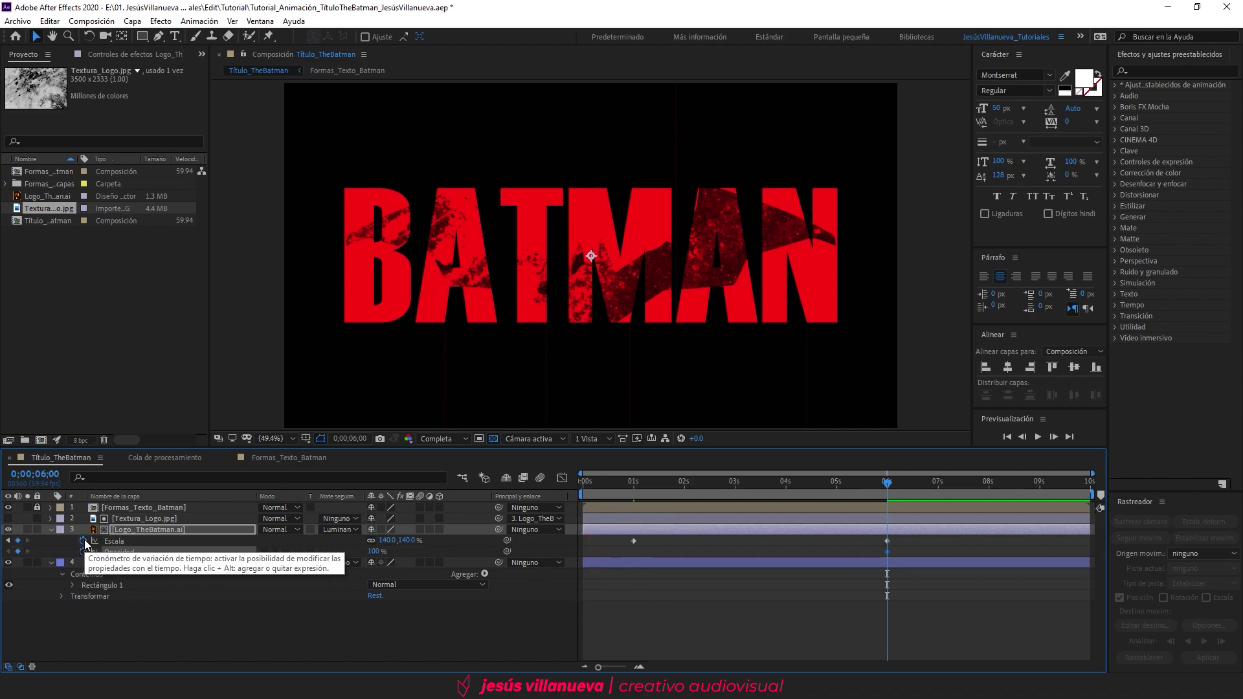
left_click(633, 484)
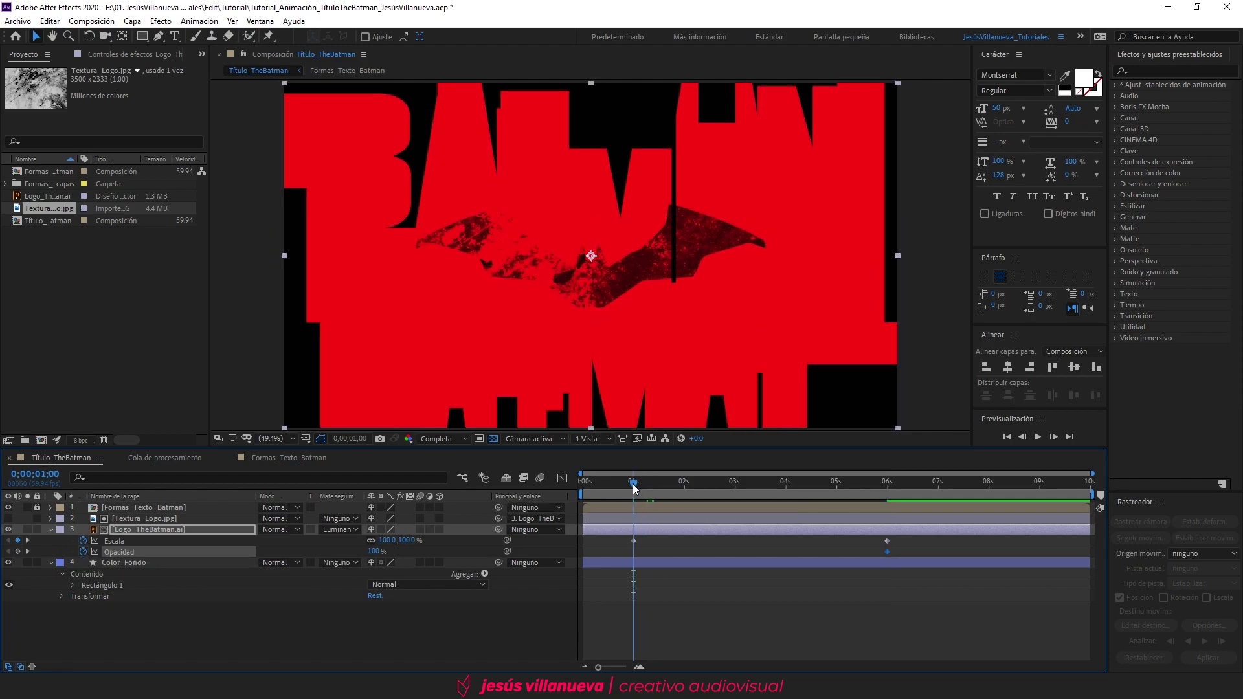
left_click(372, 552)
type("0")
key("Return")
- Apply Easy Ease to all scale and opacity keyframes of Logo_TheBatman.ai
left_click_drag(934, 541, 620, 557)
key("F9")
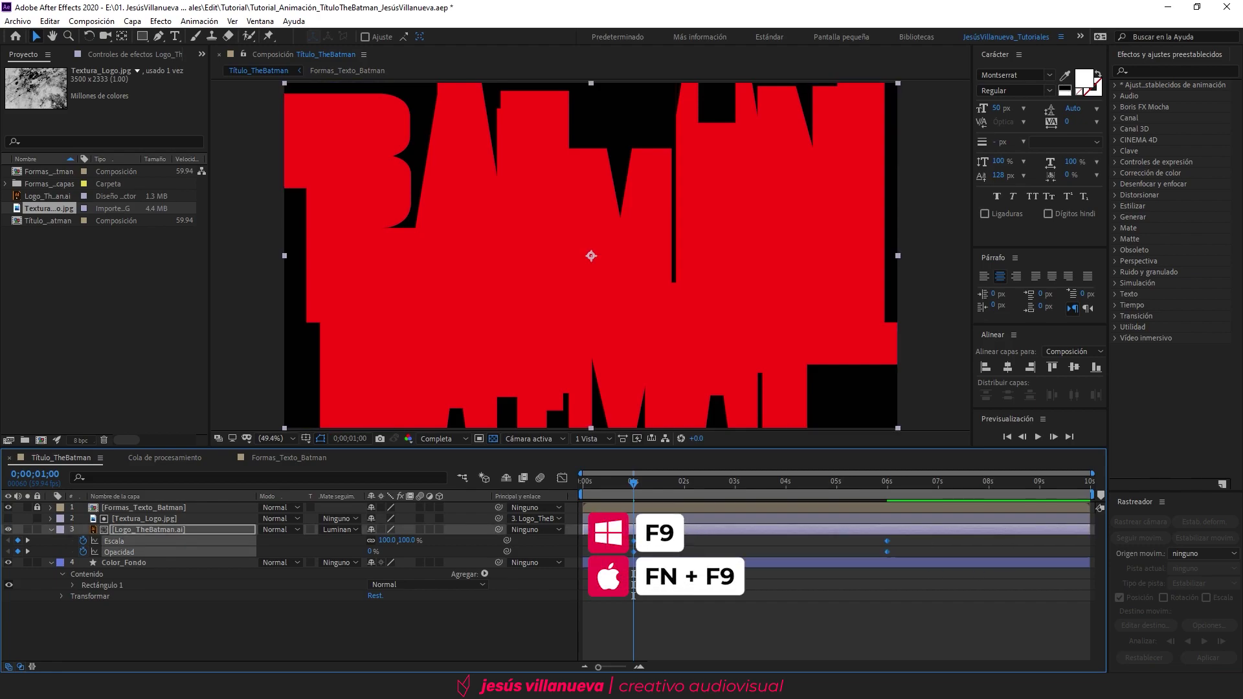
- Preview the title animation from 0;00;00;32 to check the eased logo growth and fade-in
left_click(620, 557)
left_click(610, 481)
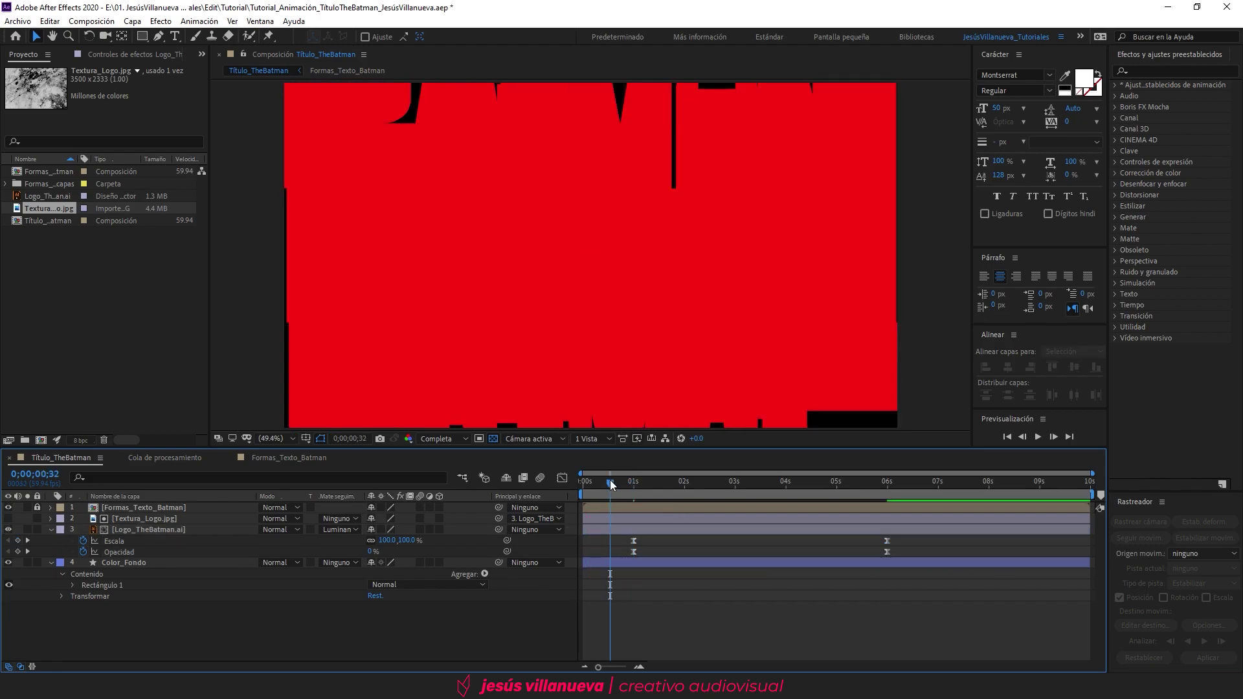
key("space")
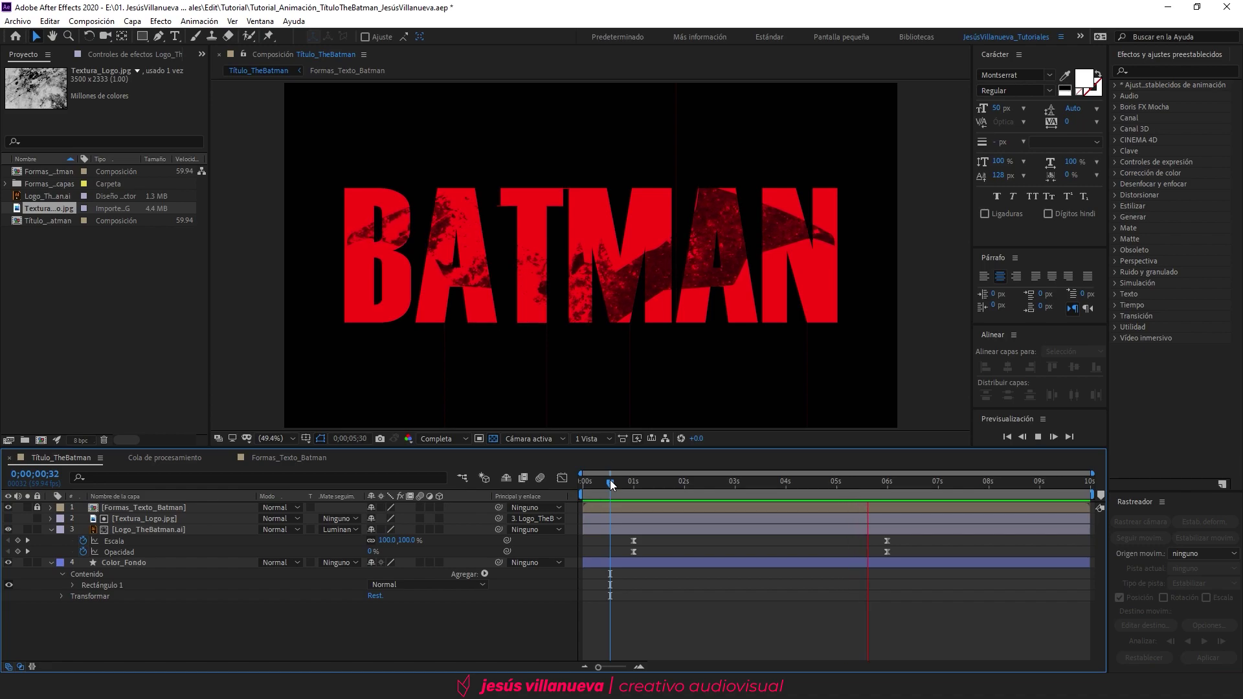
key("space")
- Import Smoke_Light_Video, Textura_Grunge_01 and Textura_Grunge_02 from the Recursos folder into the project
double_click(91, 304)
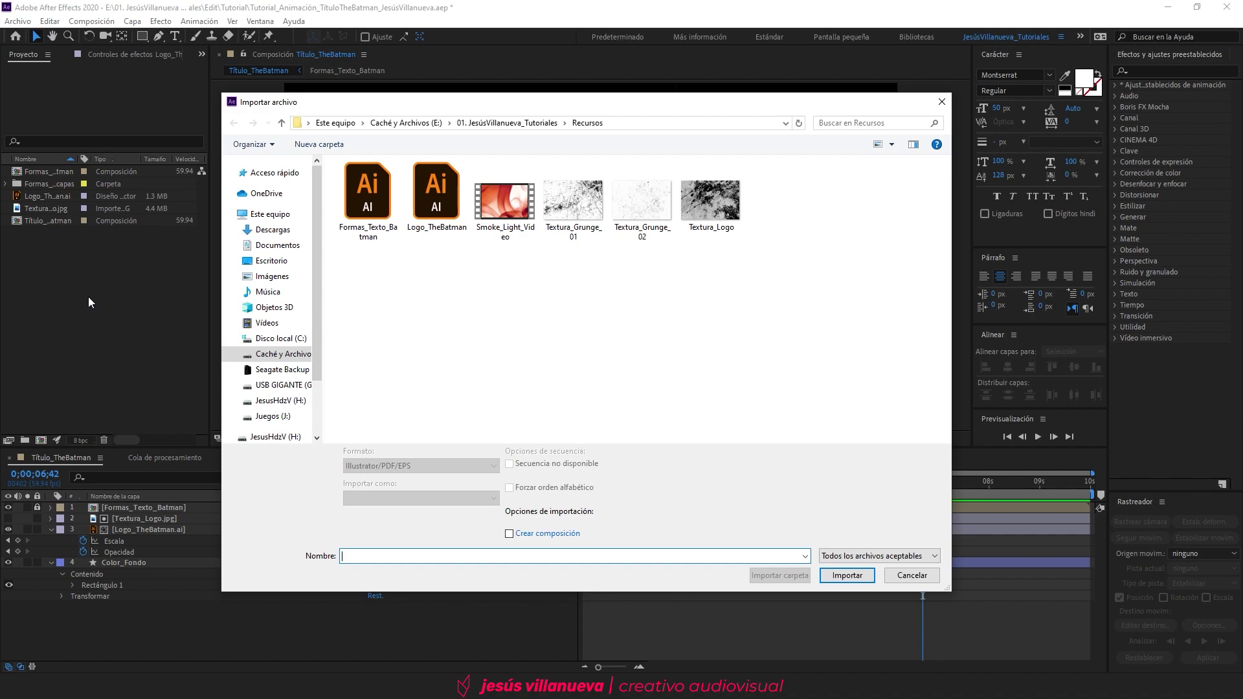
left_click(577, 205)
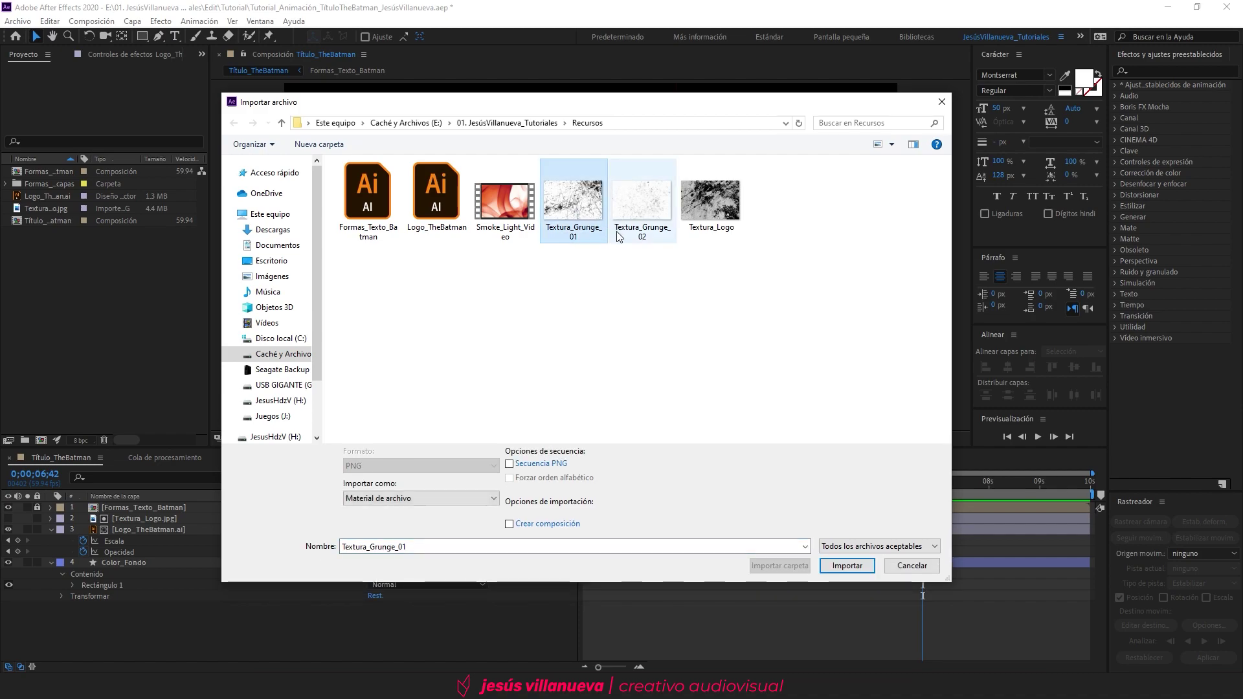
left_click(633, 209, "ctrl")
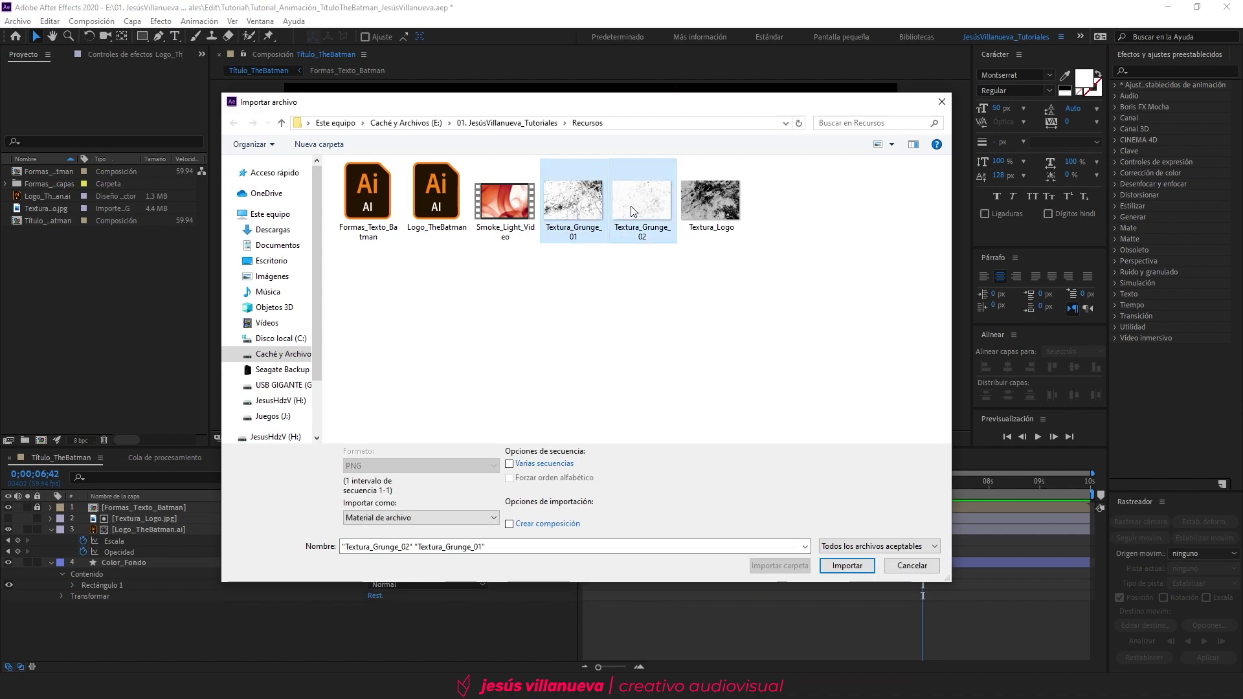
left_click(511, 212, "shift")
left_click(835, 567)
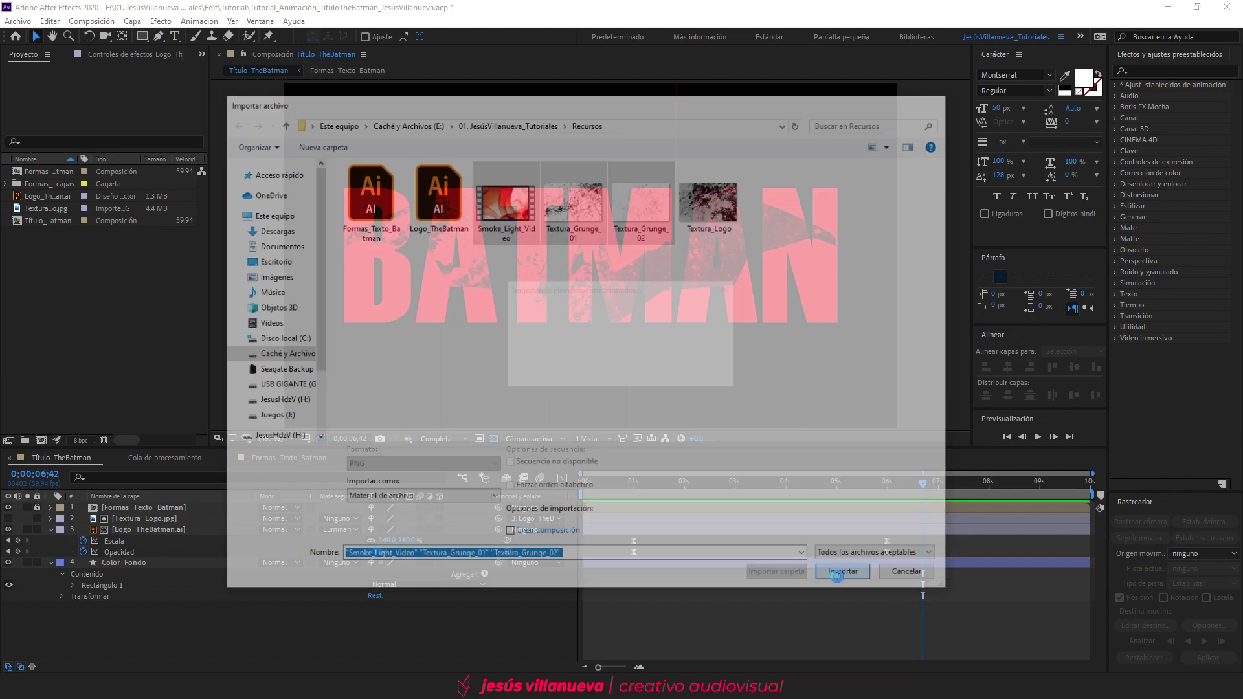
left_click(165, 349)
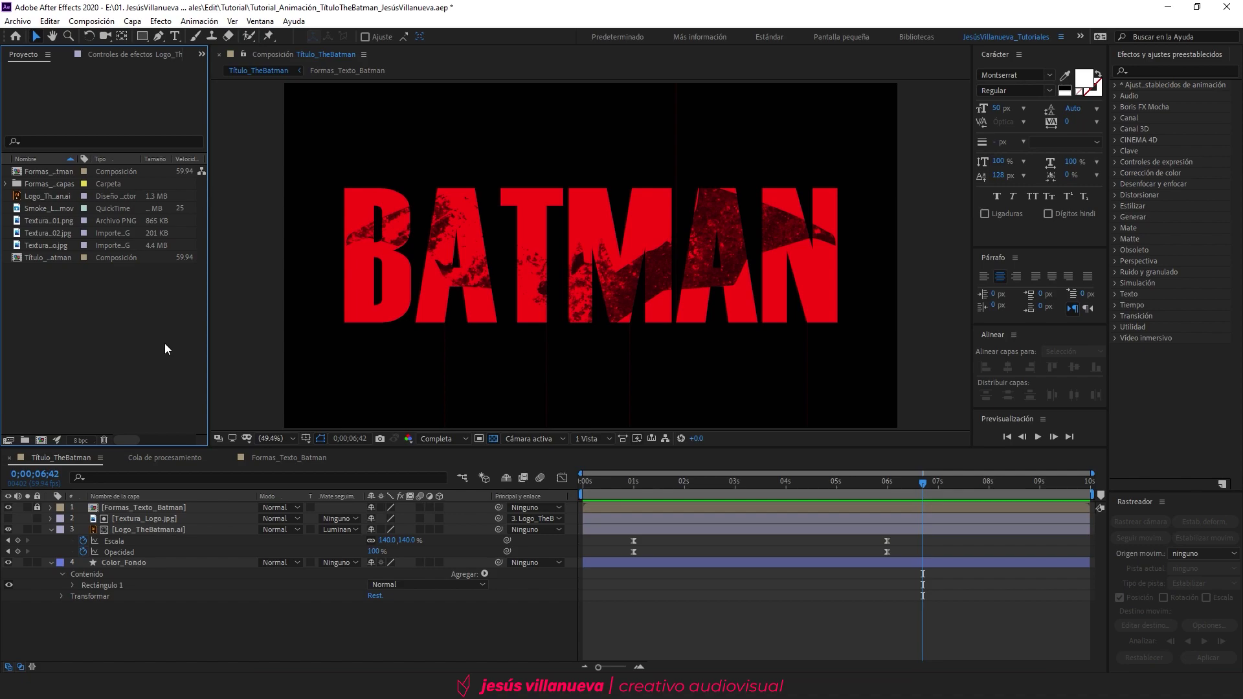
- Add Textura_Grunge_01.png to the composition directly below Formas_Texto_Batman and set its blending mode to Añadir
left_click(62, 220)
left_click_drag(61, 219, 154, 511)
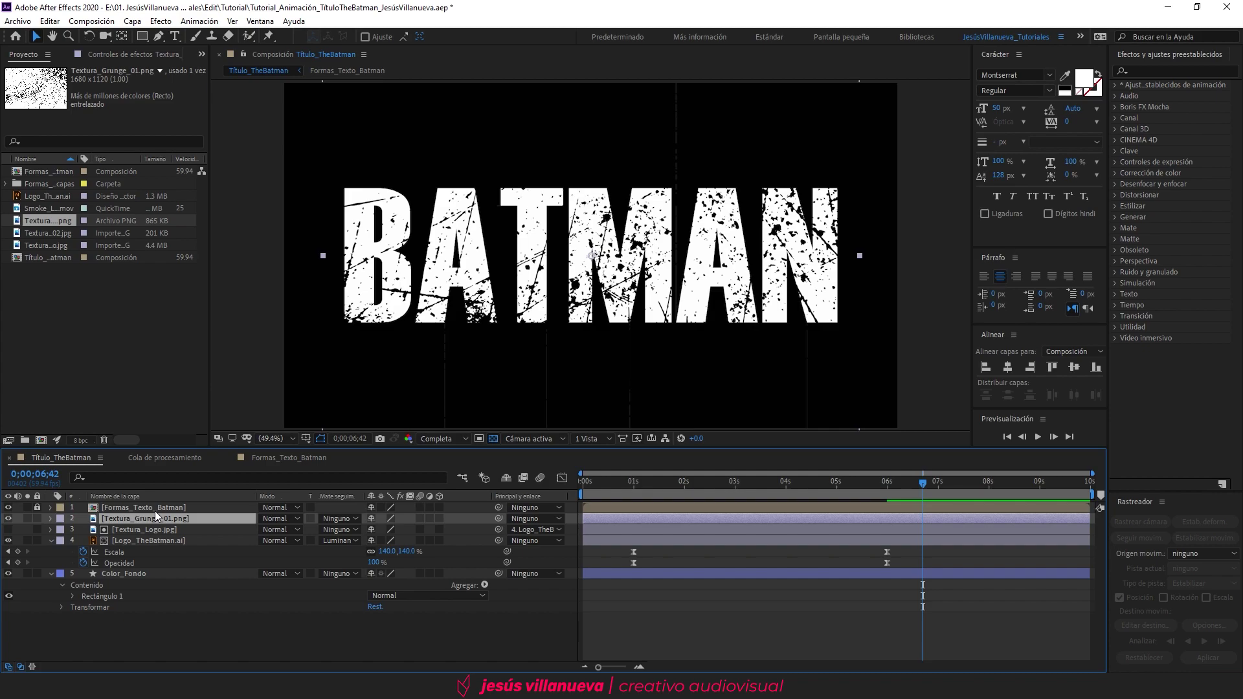
left_click(278, 518)
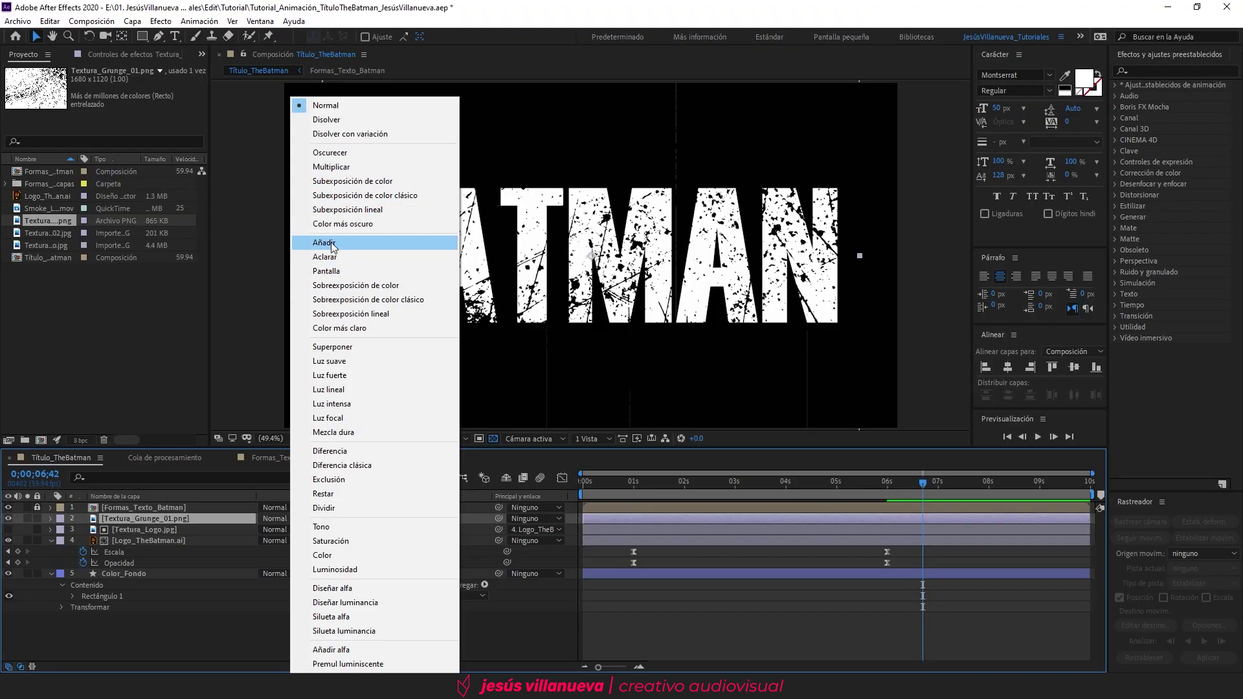
left_click(332, 242)
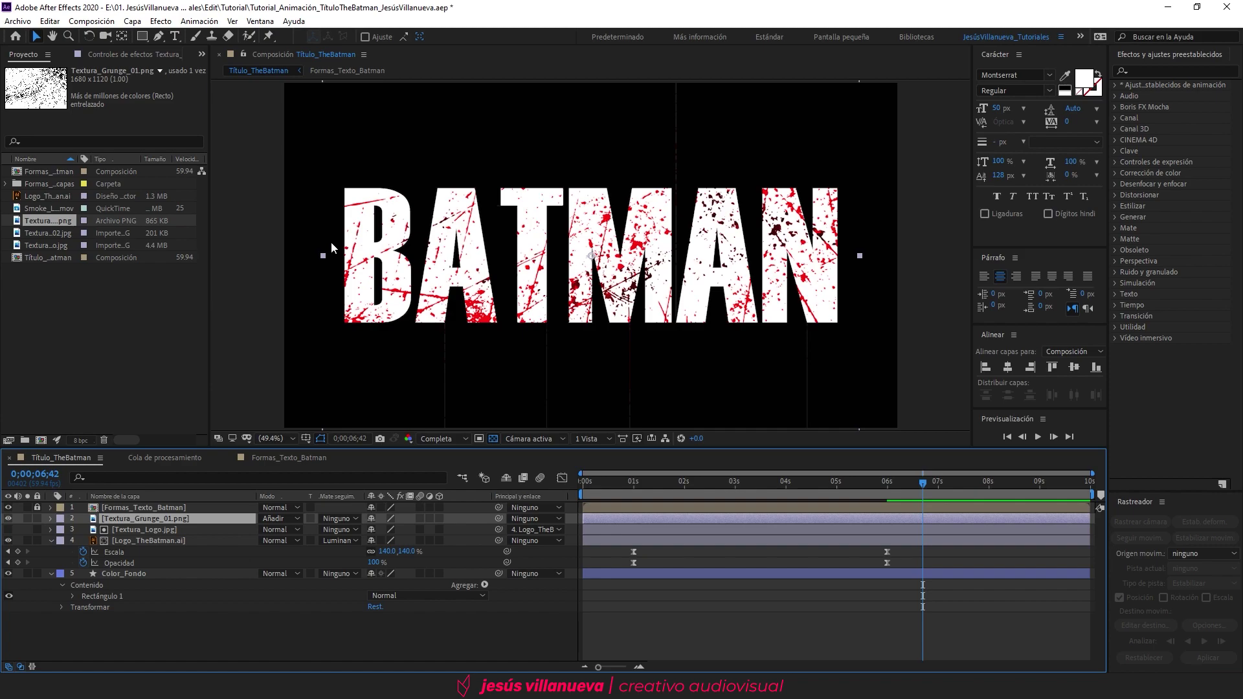
- Apply the Invertir and CC Glass effects to the Textura_Grunge_01.png layer
left_click(1166, 72)
type("inve")
double_click(1169, 140)
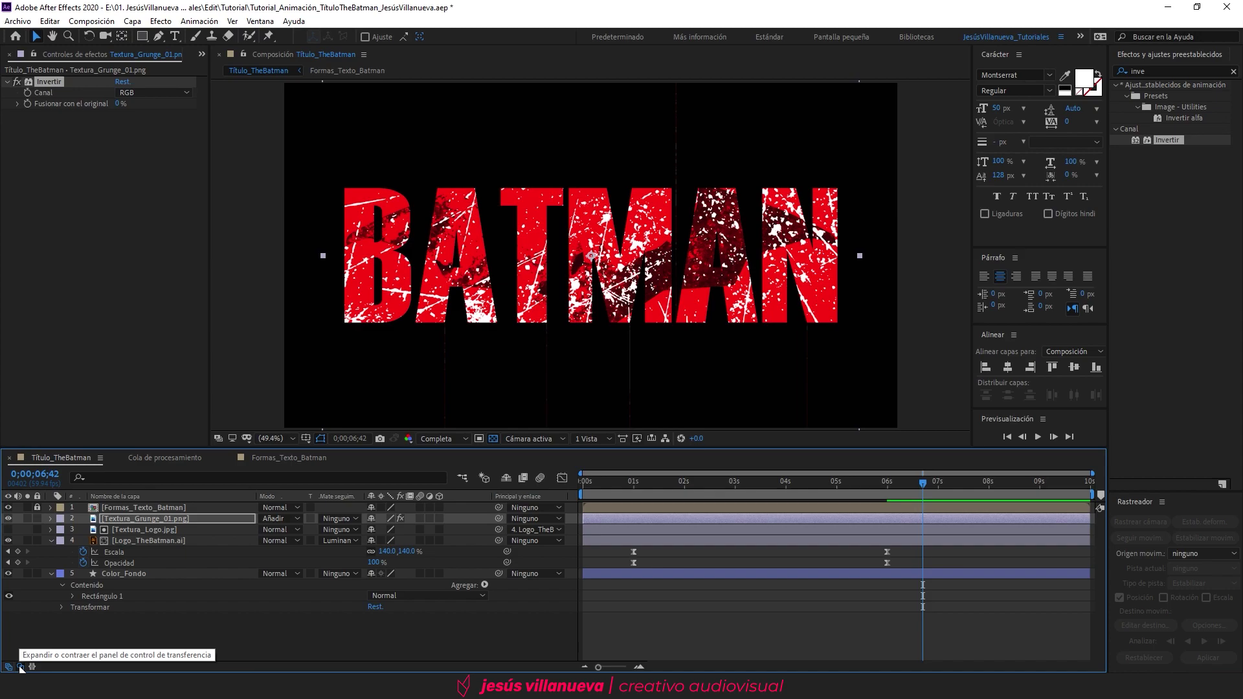
left_click(1166, 71)
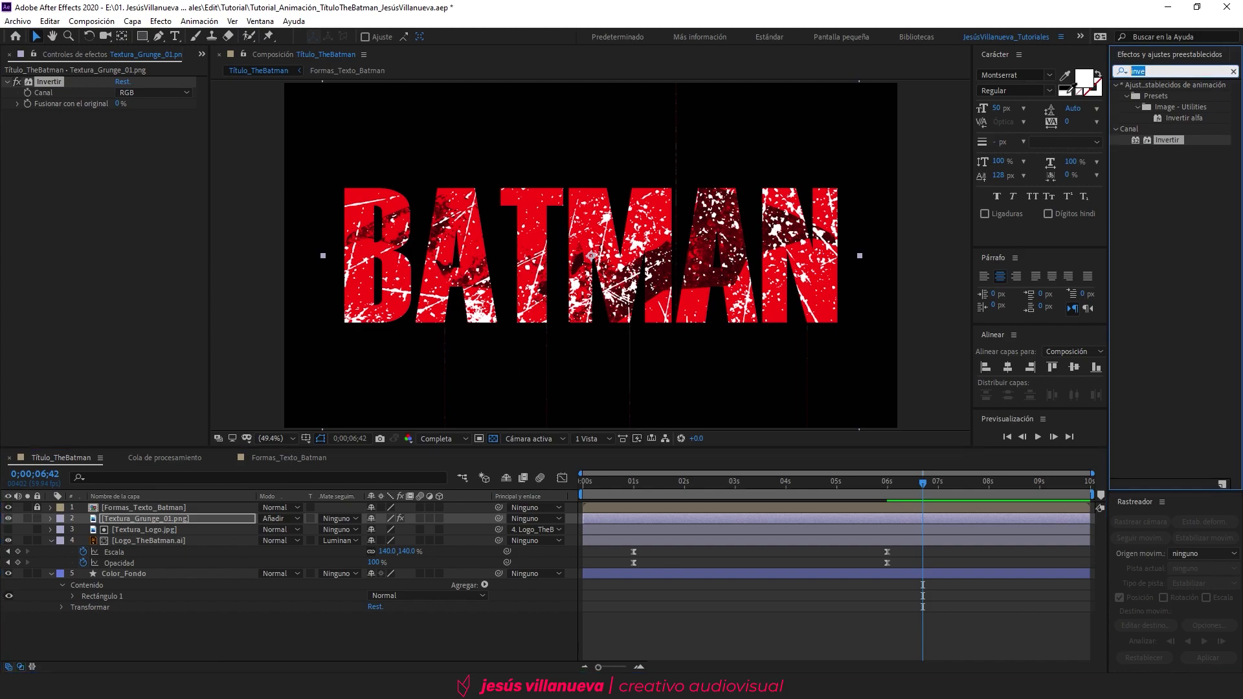
type("cc g")
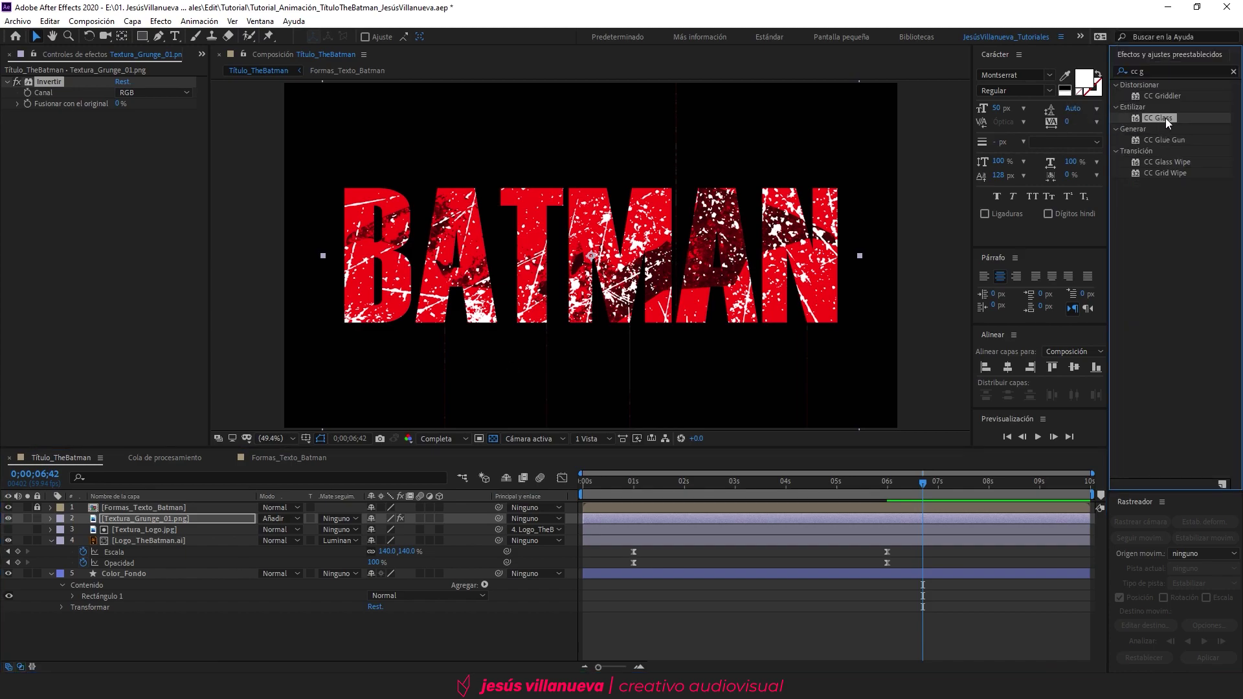
double_click(1159, 118)
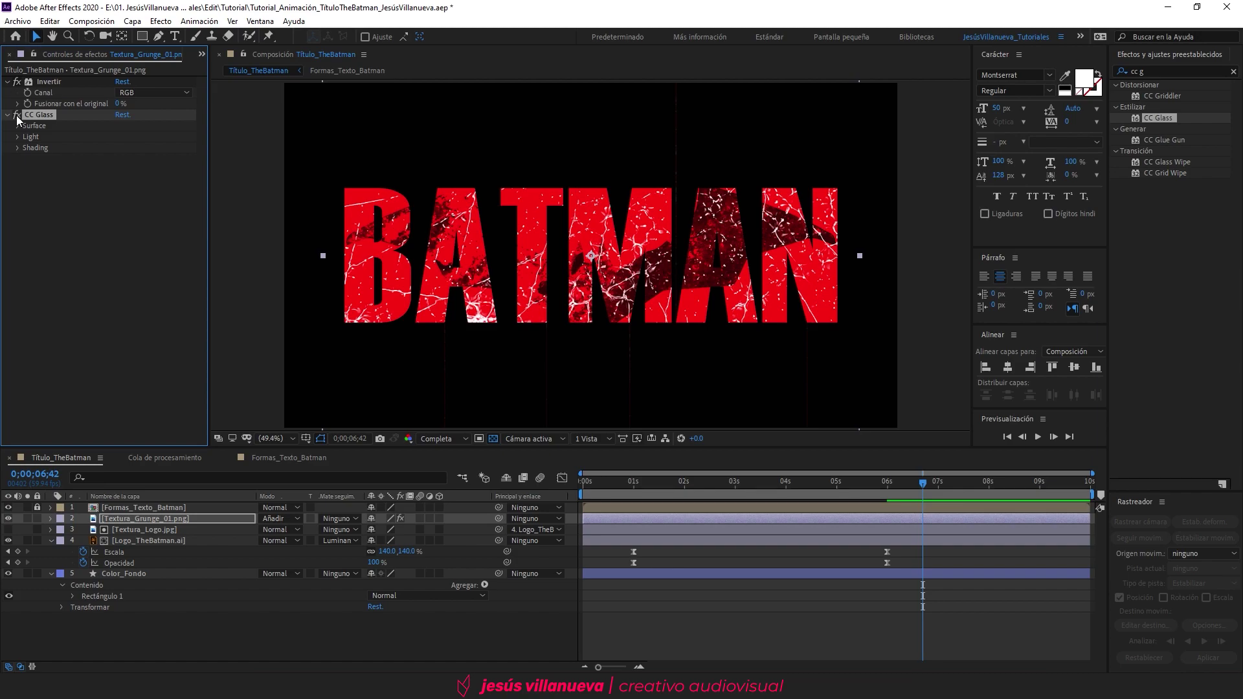
- Set the opacity of the Textura_Grunge_01.png layer to 30%
left_click(128, 518)
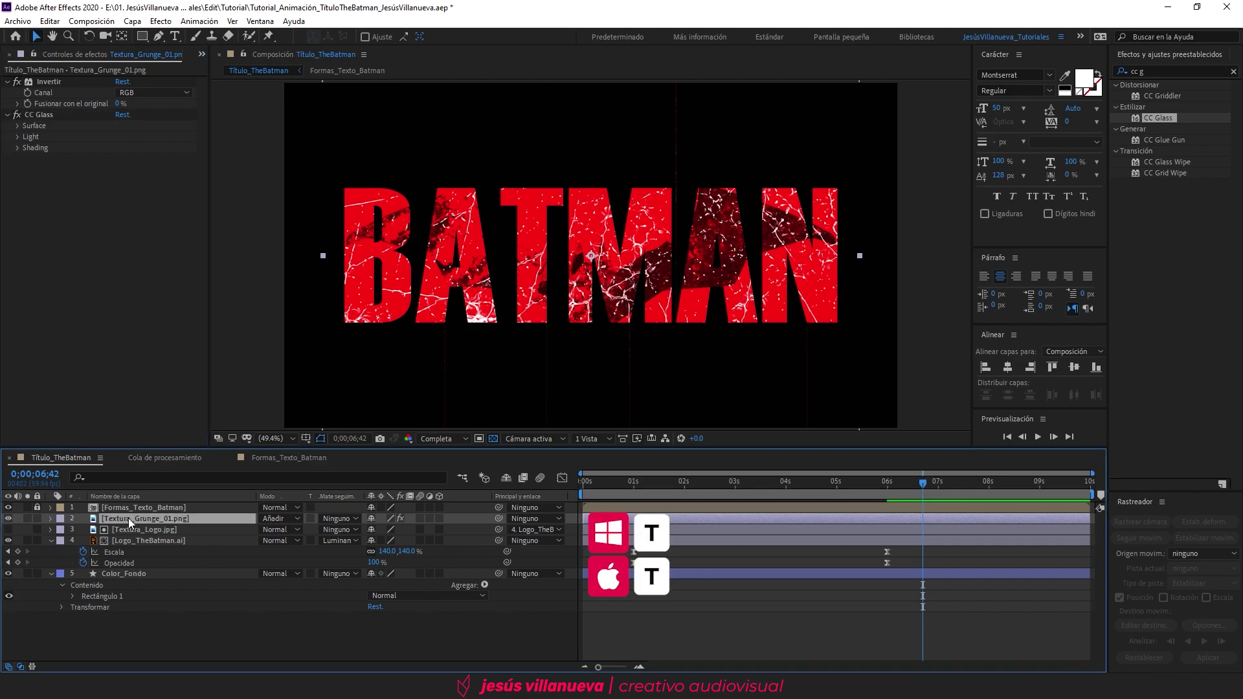
key("t")
left_click(375, 530)
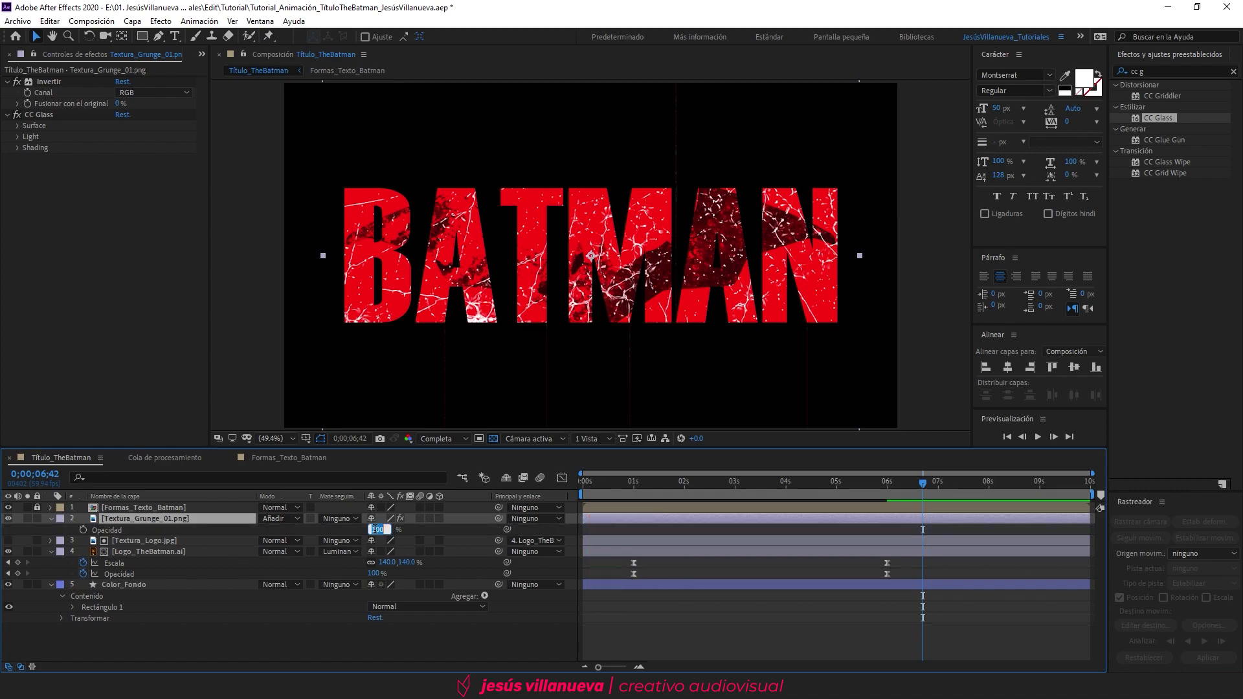
type("30")
key("Return")
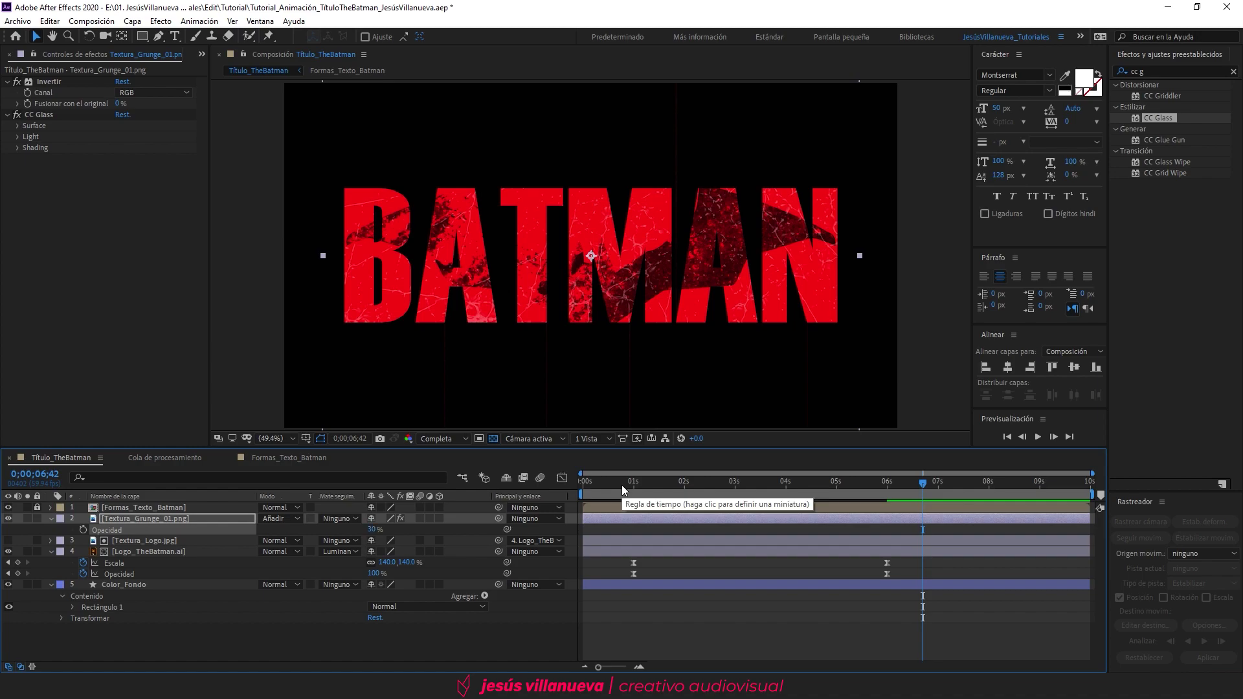
- Scale Textura_Grunge_01.png to 119% so it covers the whole composition frame
left_click_drag(622, 485, 646, 496)
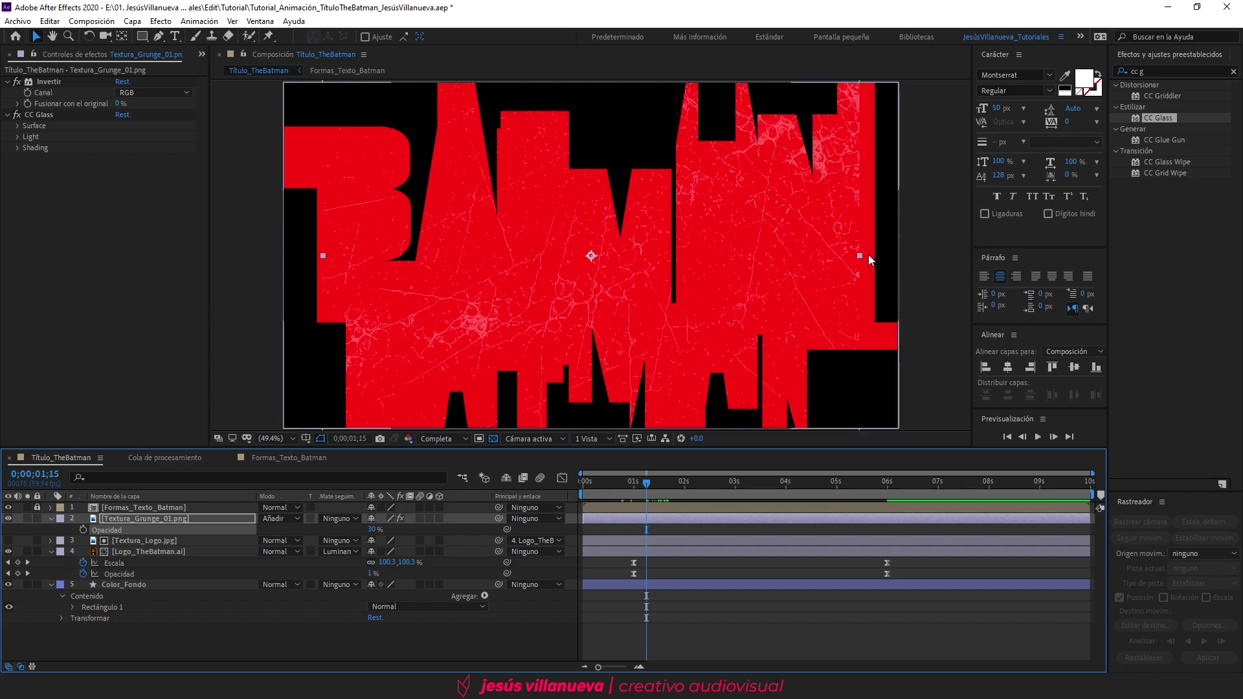
key("s")
left_click_drag(382, 533, 391, 532)
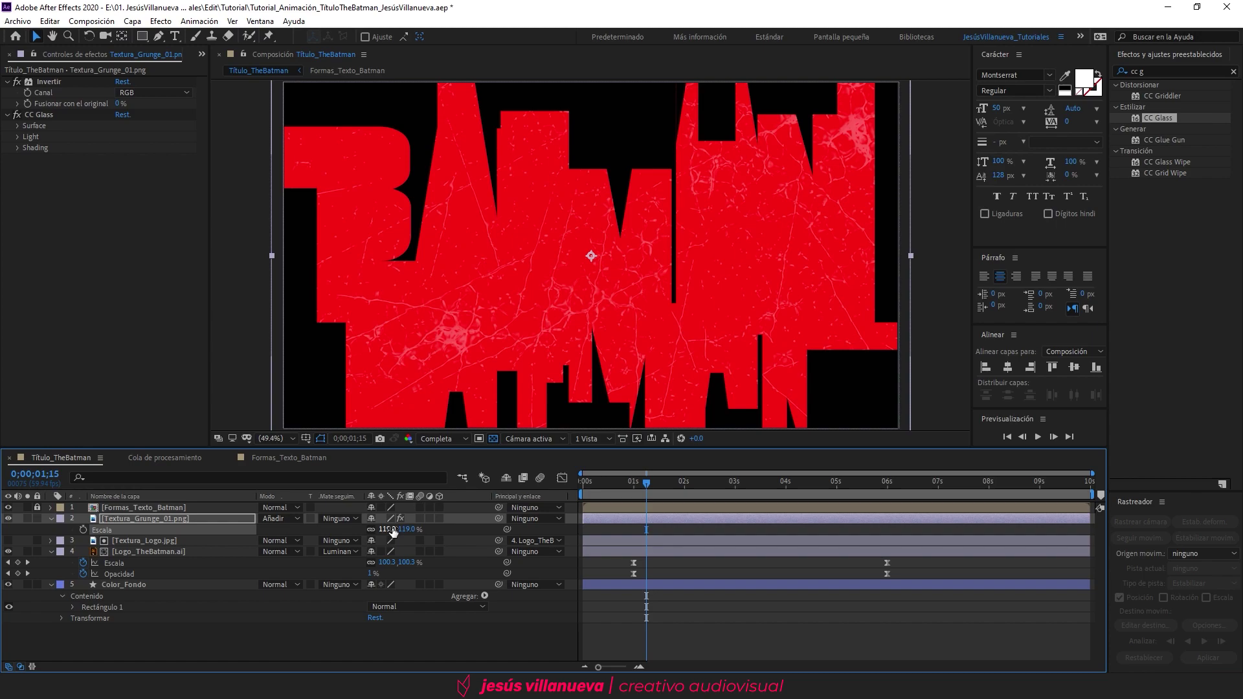
- Keyframe the opacity of Textura_Grunge_01.png from 30% at 0;00;04;00 to 0% at 0;00;06;00, with Easy Ease on both keyframes
left_click(786, 492)
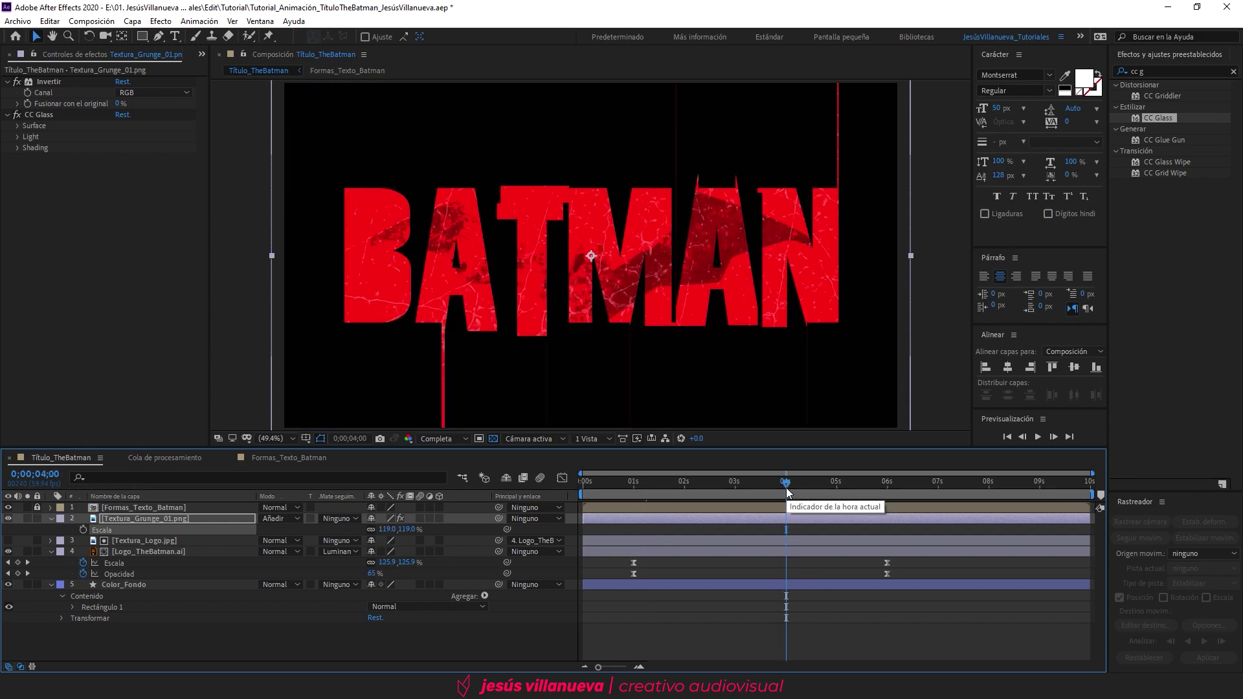
key("t")
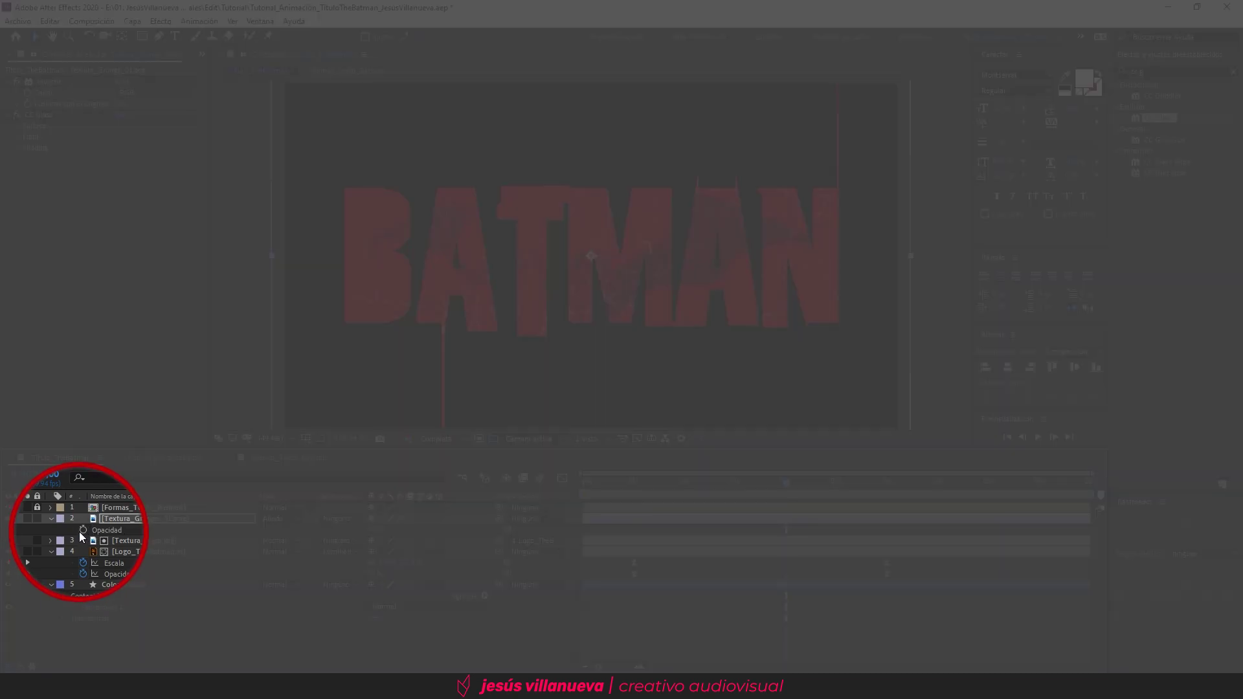
left_click(84, 530)
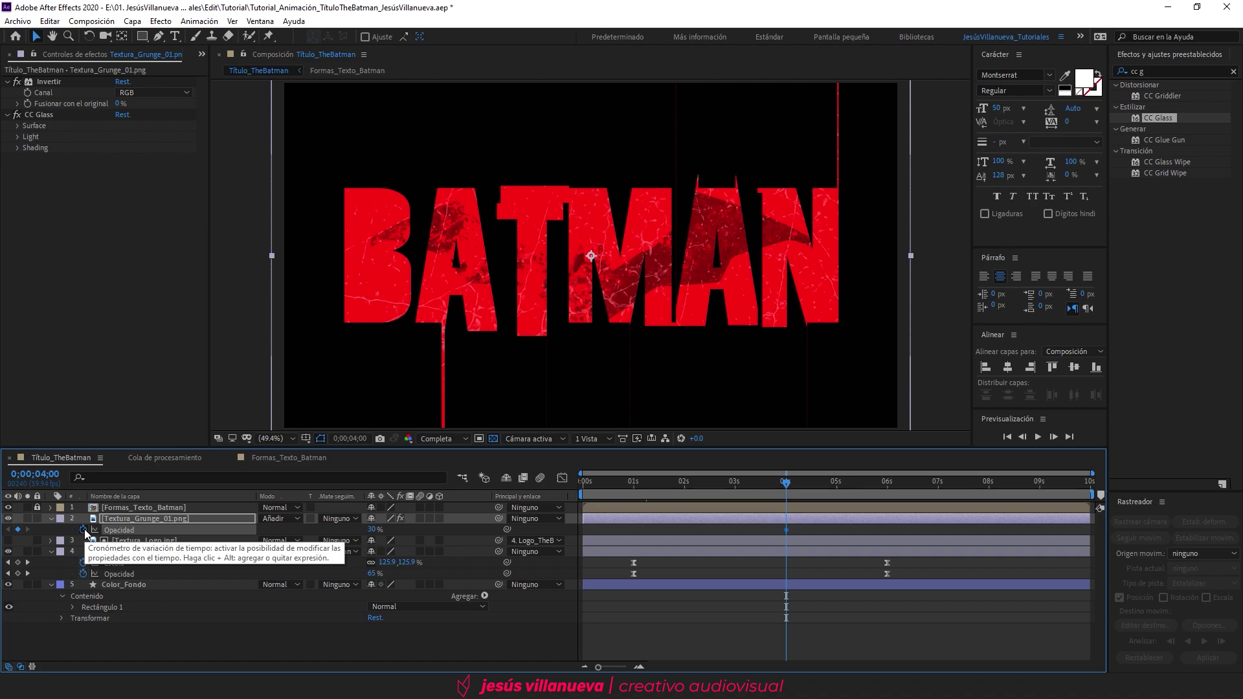
left_click(888, 487)
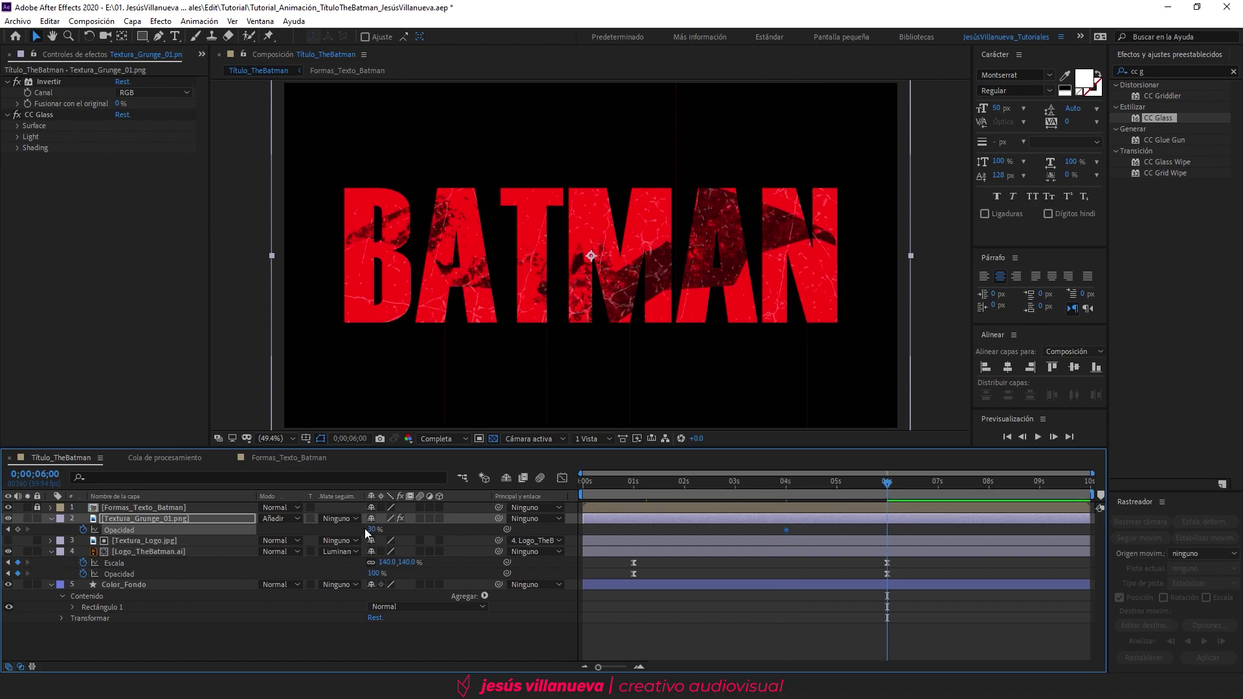
left_click_drag(374, 532, 341, 532)
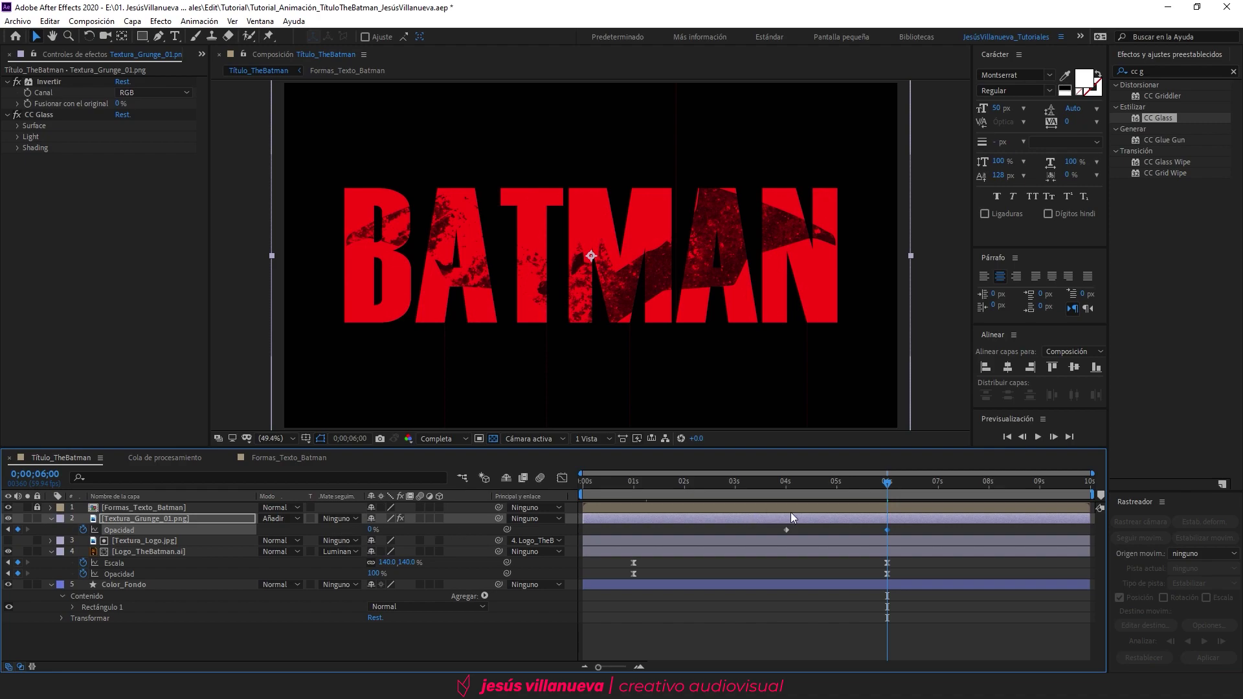
left_click_drag(898, 529, 764, 538)
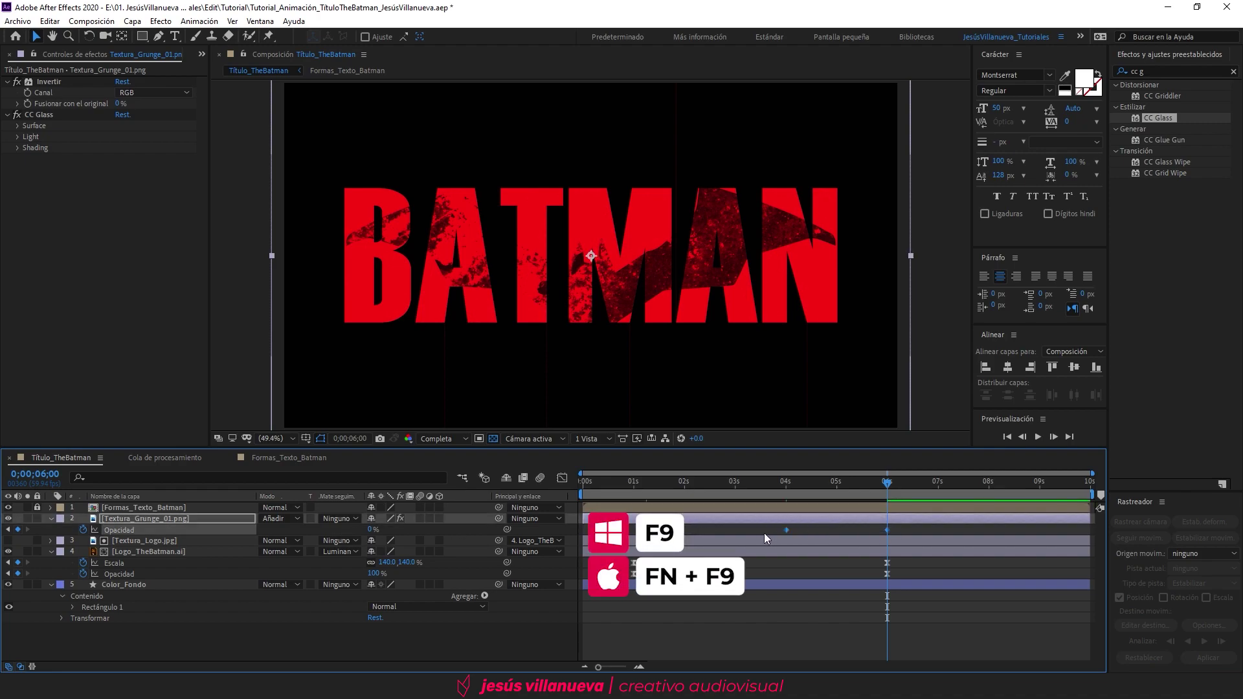
key("F9")
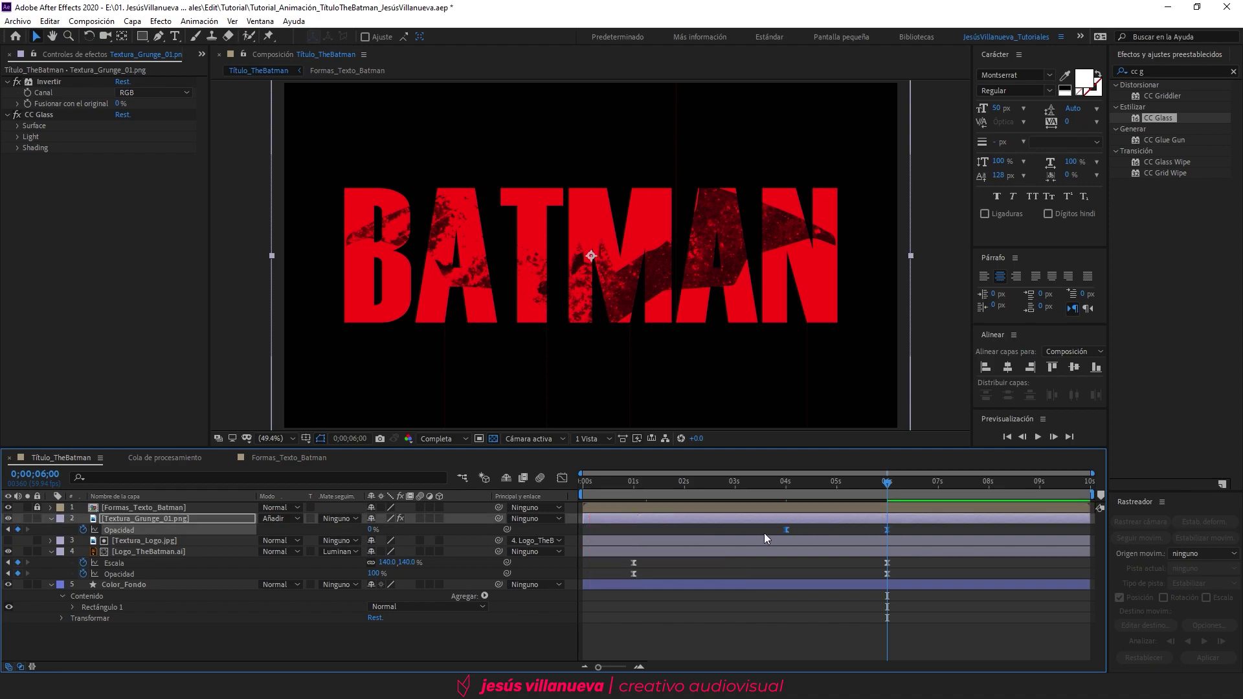
- Add Textura_Grunge_02.jpg from the project to the composition, directly below Formas_Texto_Batman
left_click(201, 55)
left_click(235, 70)
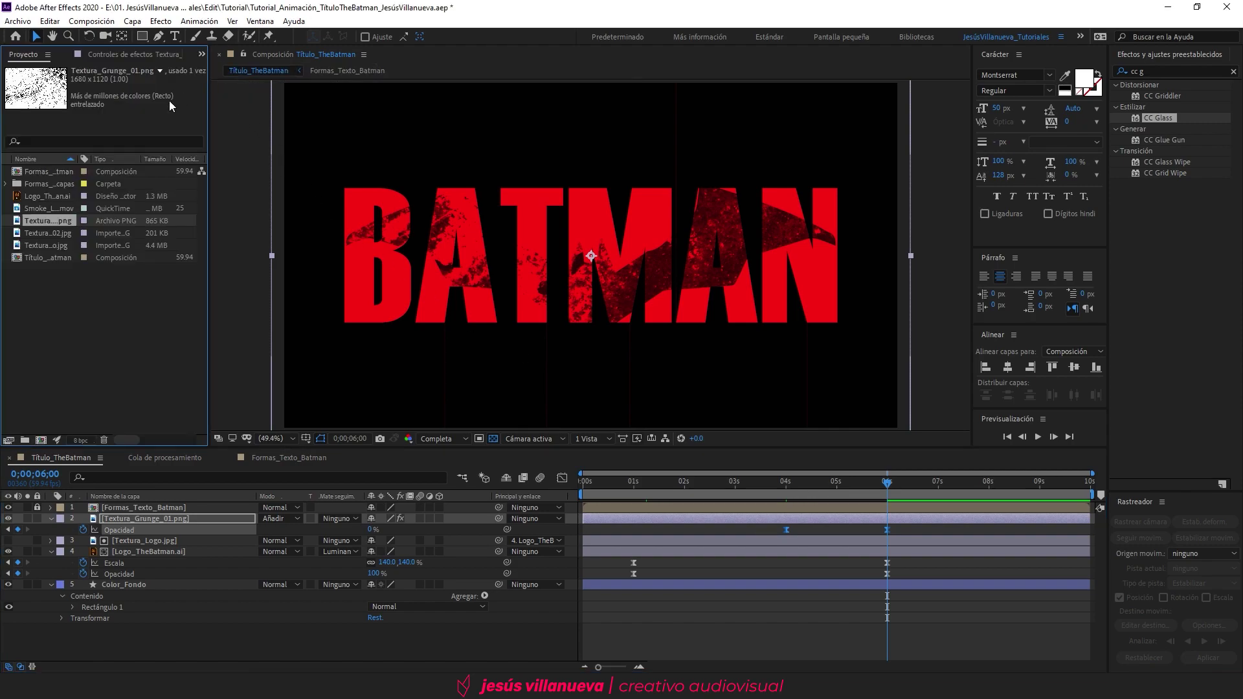
left_click_drag(55, 233, 109, 518)
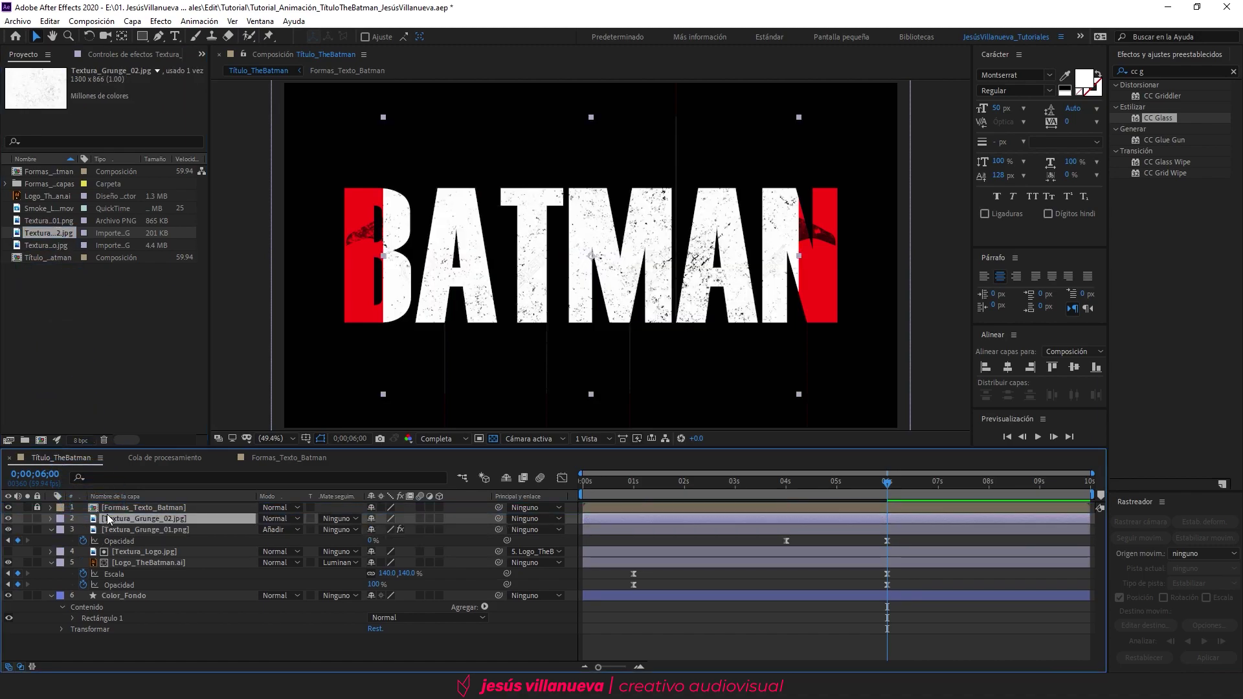
- Scale Textura_Grunge_02.jpg to 148% to fill the frame and set its blending mode to Multiplicar
left_click(612, 484)
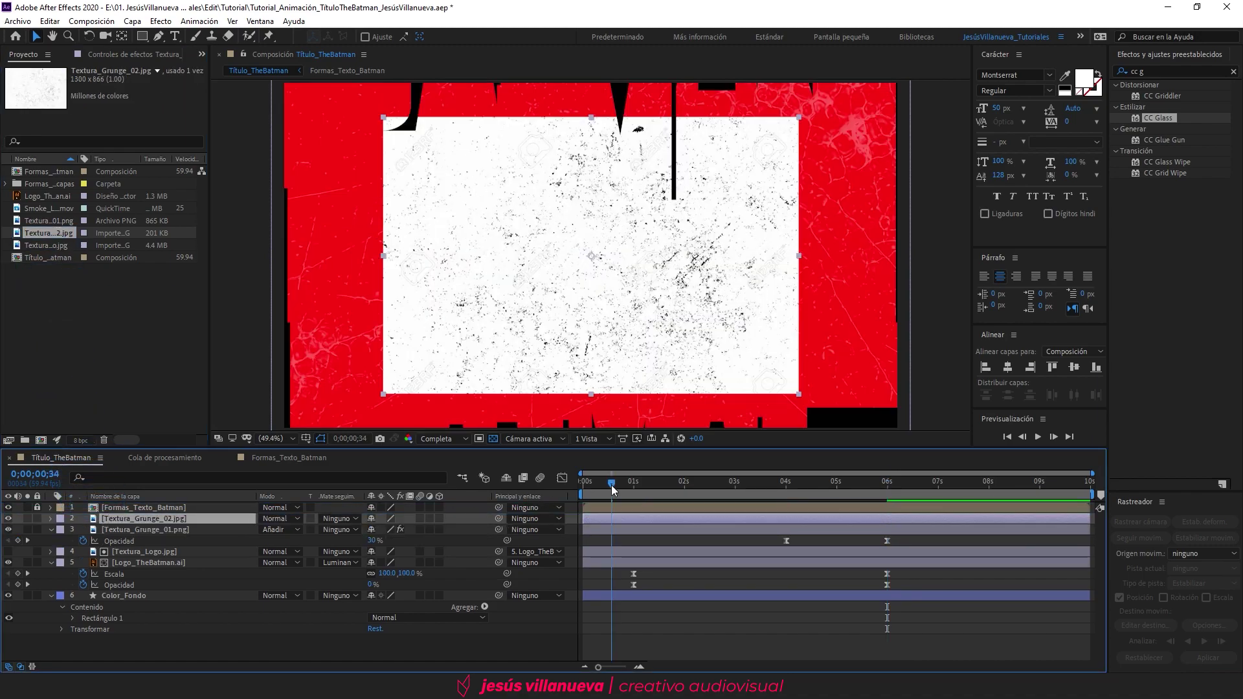
key("s")
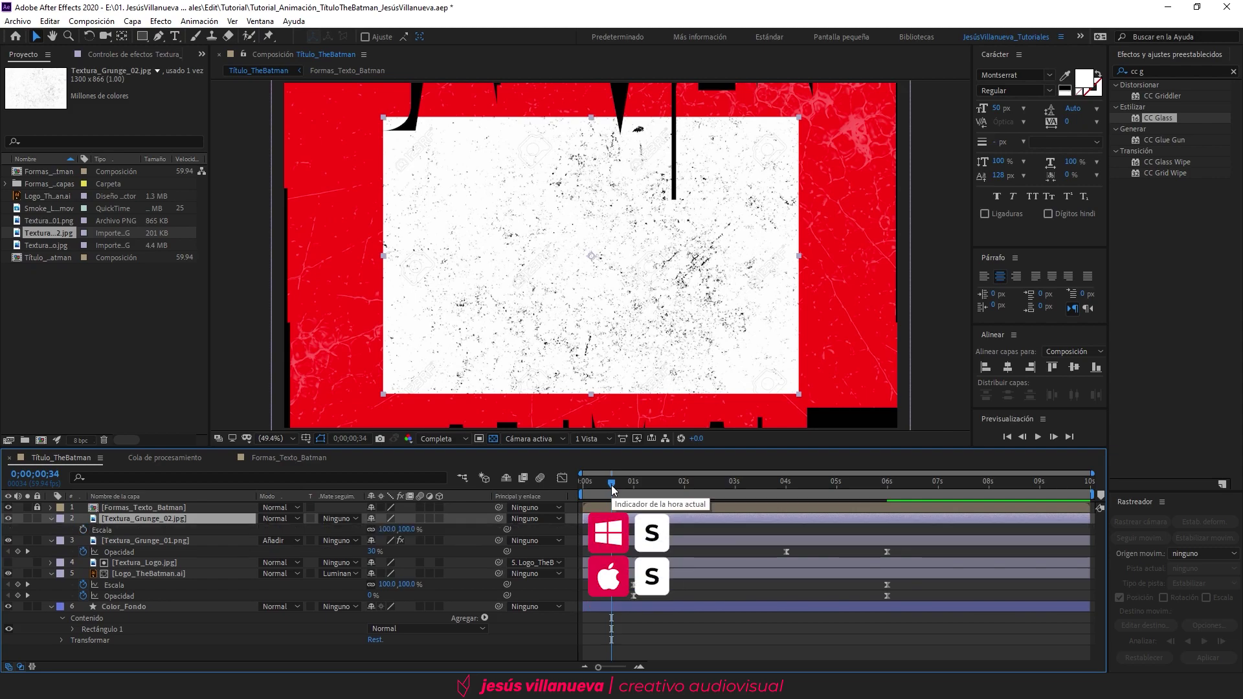
left_click_drag(395, 531, 420, 526)
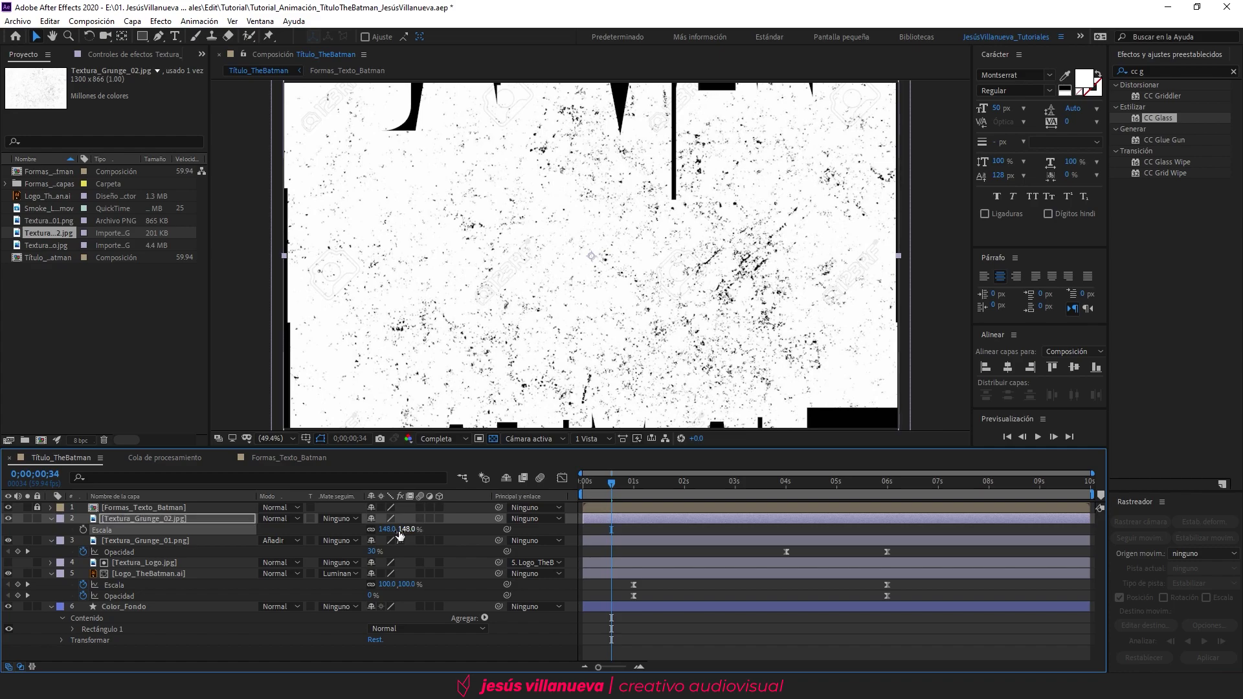
left_click(299, 519)
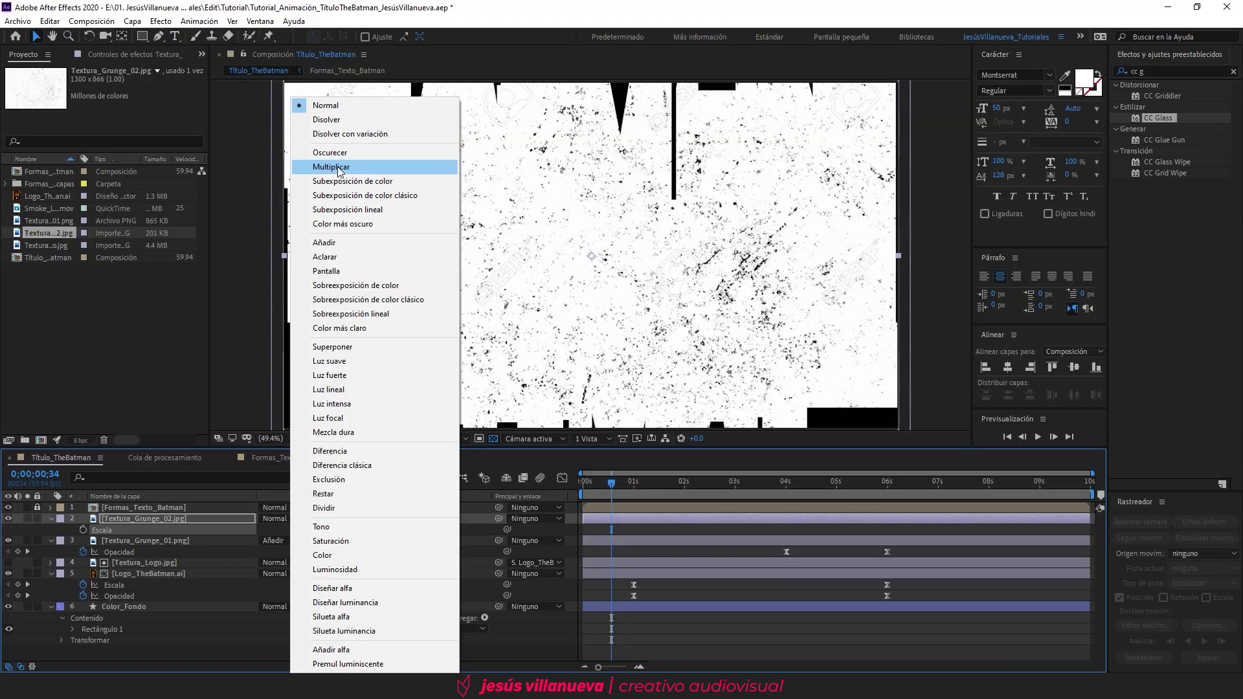
left_click(337, 168)
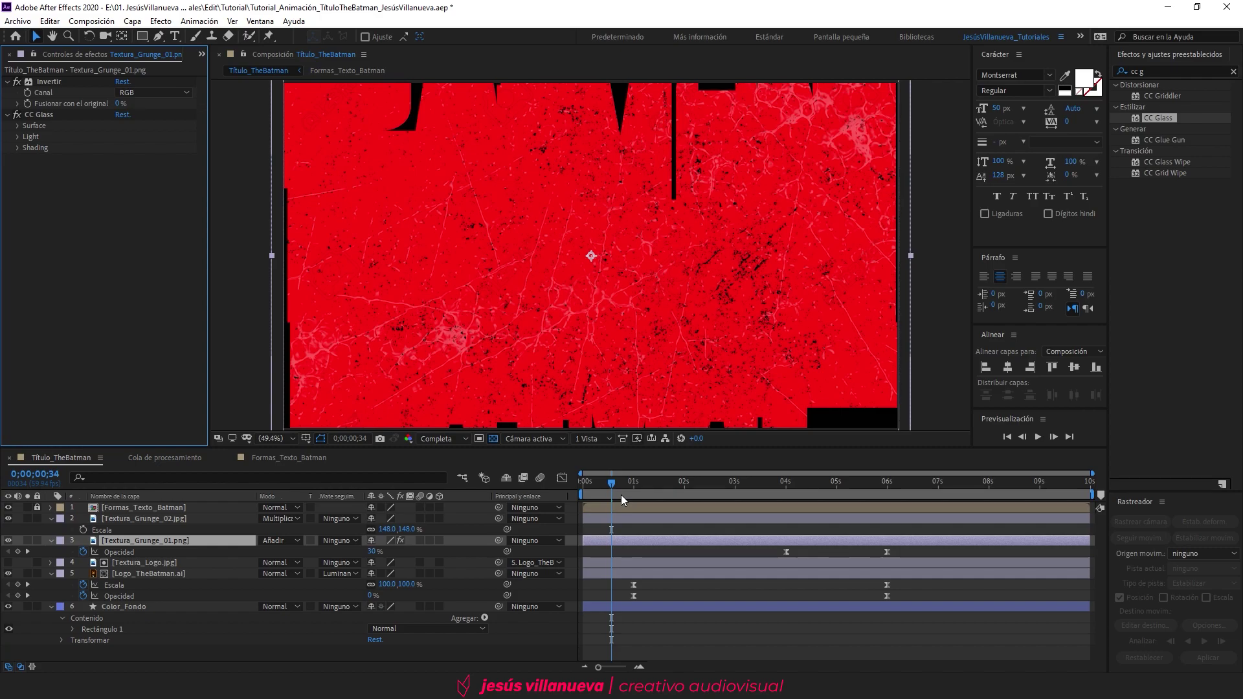
- Set a 0% opacity keyframe on Textura_Grunge_02.jpg at 0;00;04;00
left_click(786, 490)
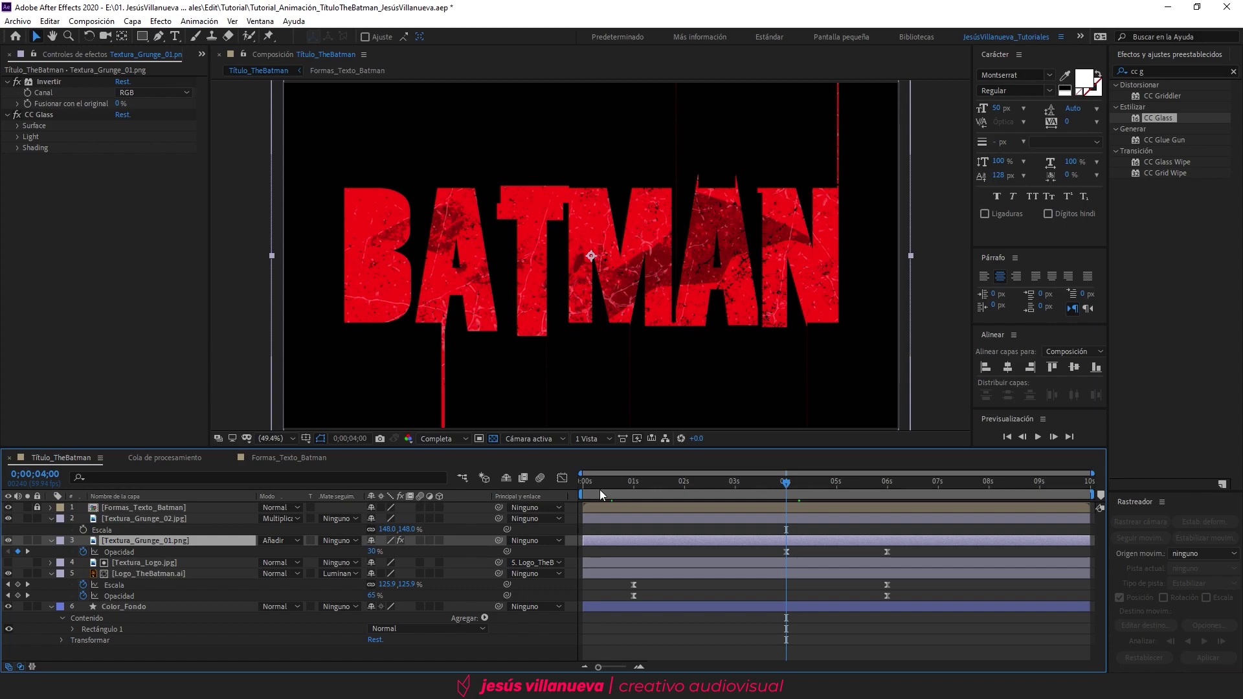
left_click(191, 518)
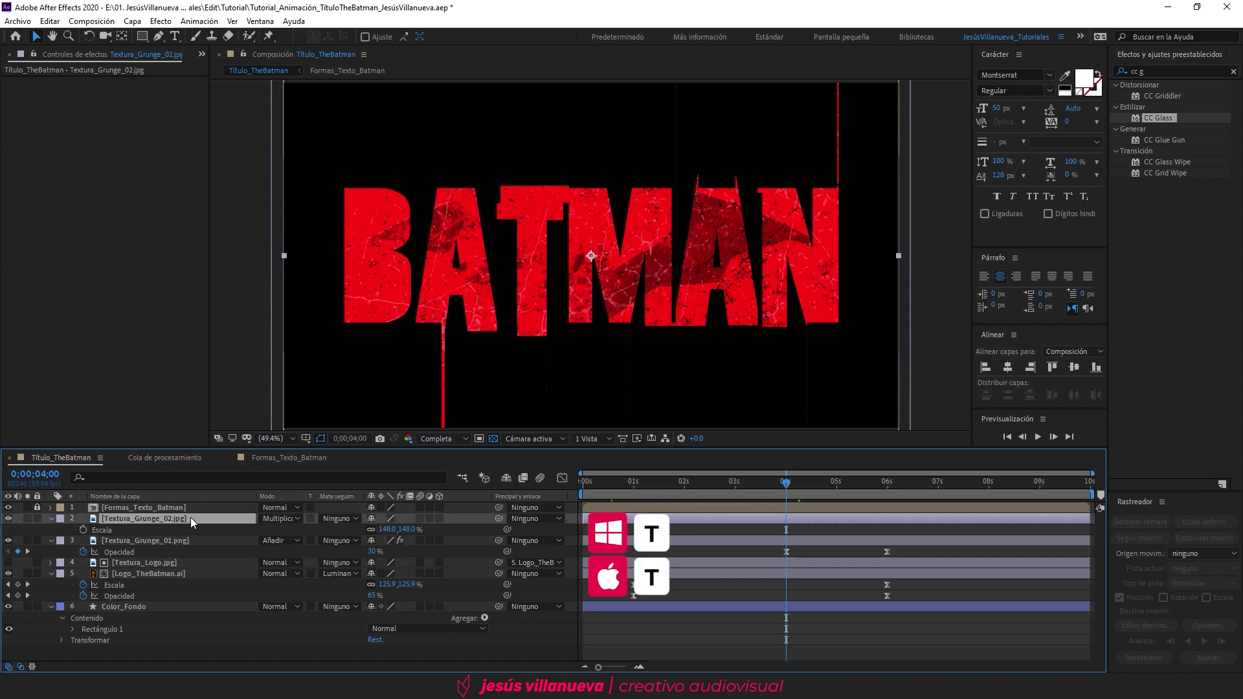
key("t")
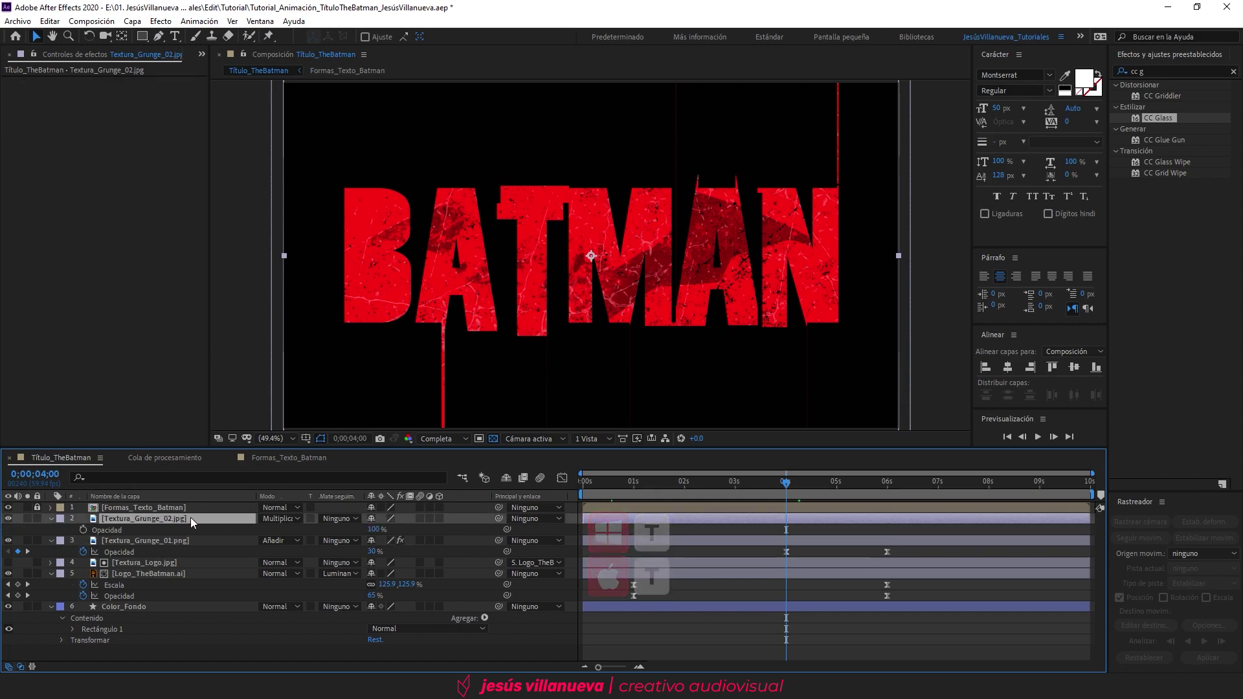
left_click_drag(376, 530, 304, 531)
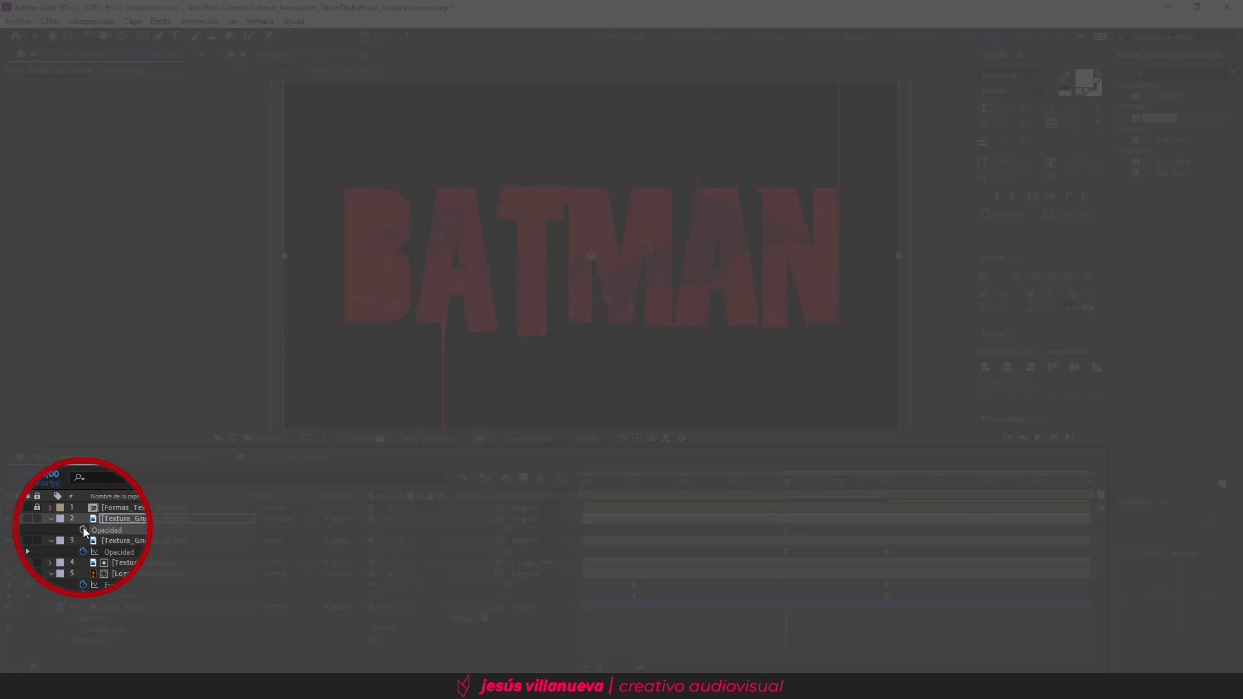
left_click(83, 529)
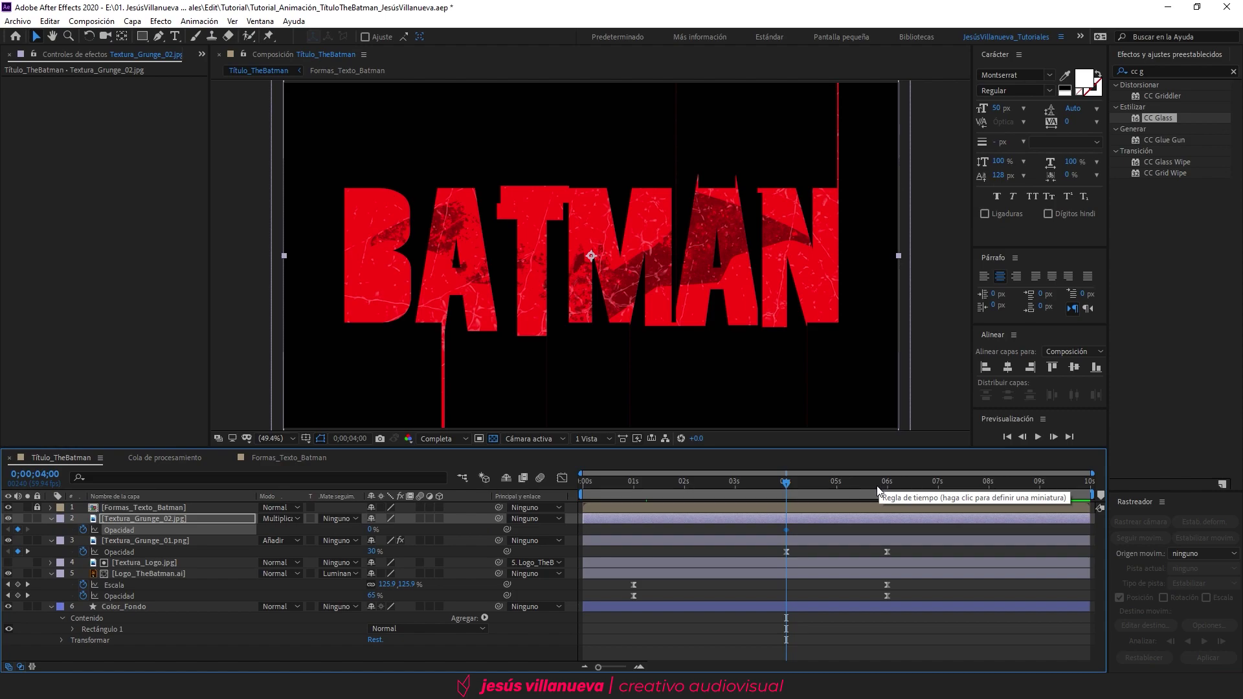
- Keyframe Textura_Grunge_02.jpg's opacity at 100% at 0;00;06;00, apply Easy Ease to both opacity keyframes and preview the animation
left_click(886, 483)
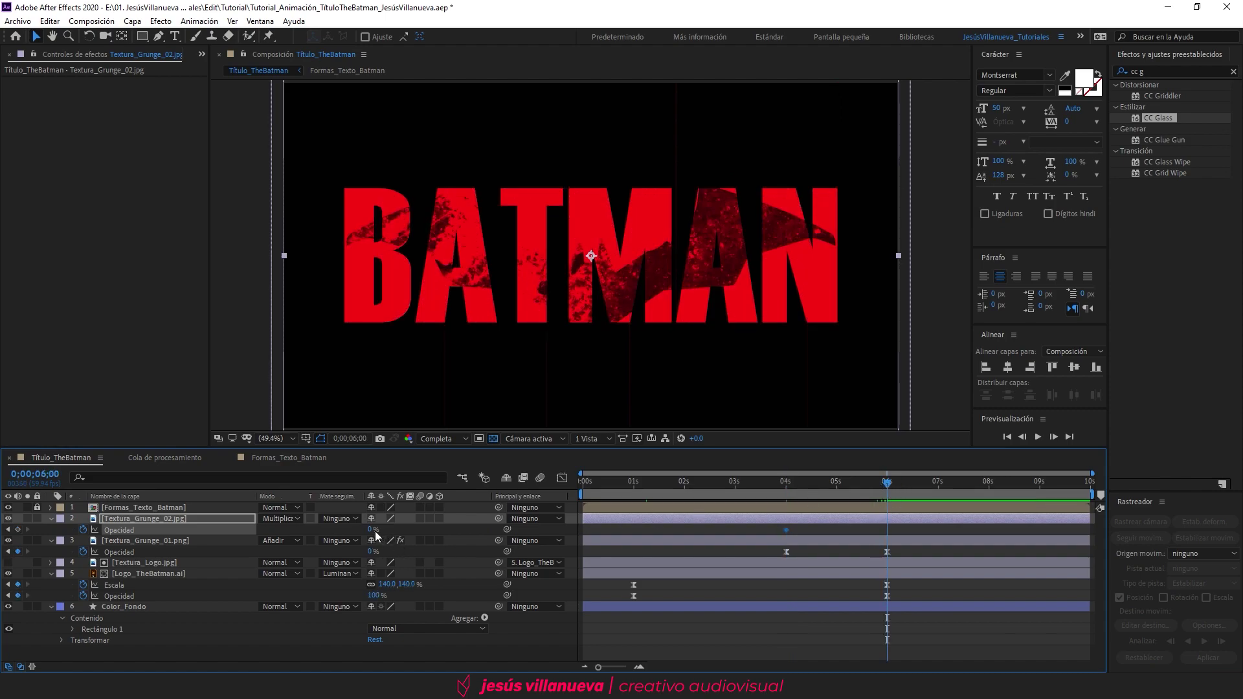
left_click_drag(372, 530, 469, 530)
left_click_drag(717, 527, 918, 537)
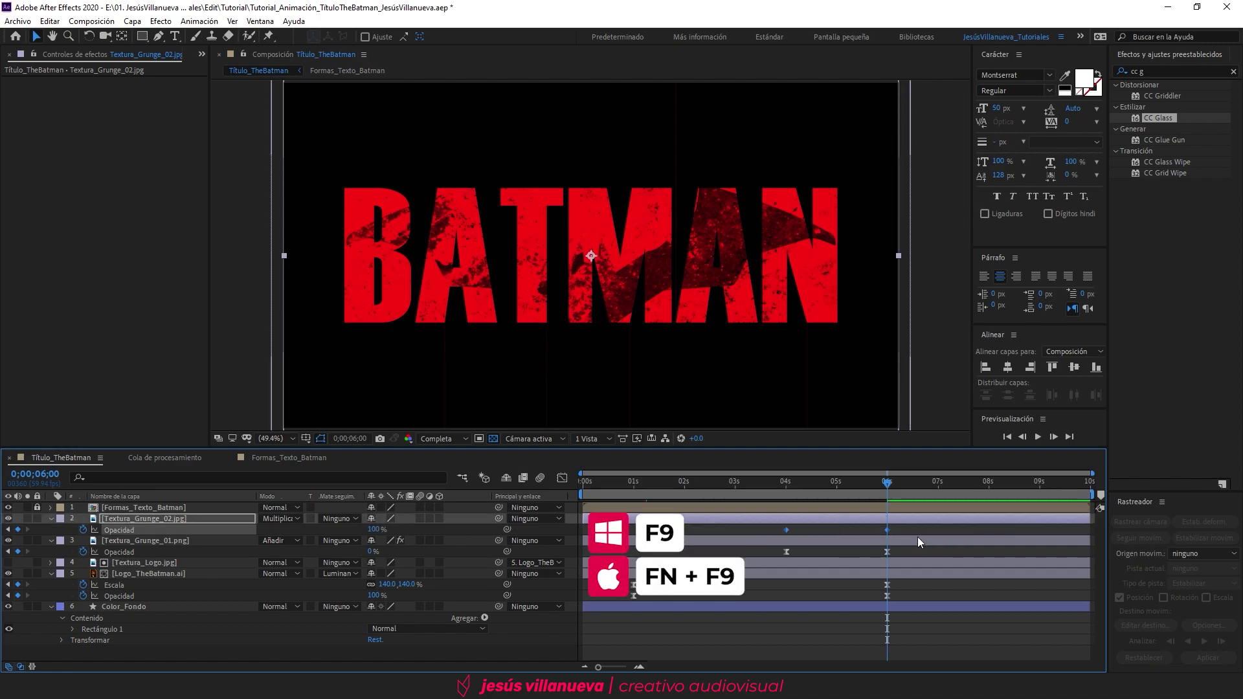
key("F9")
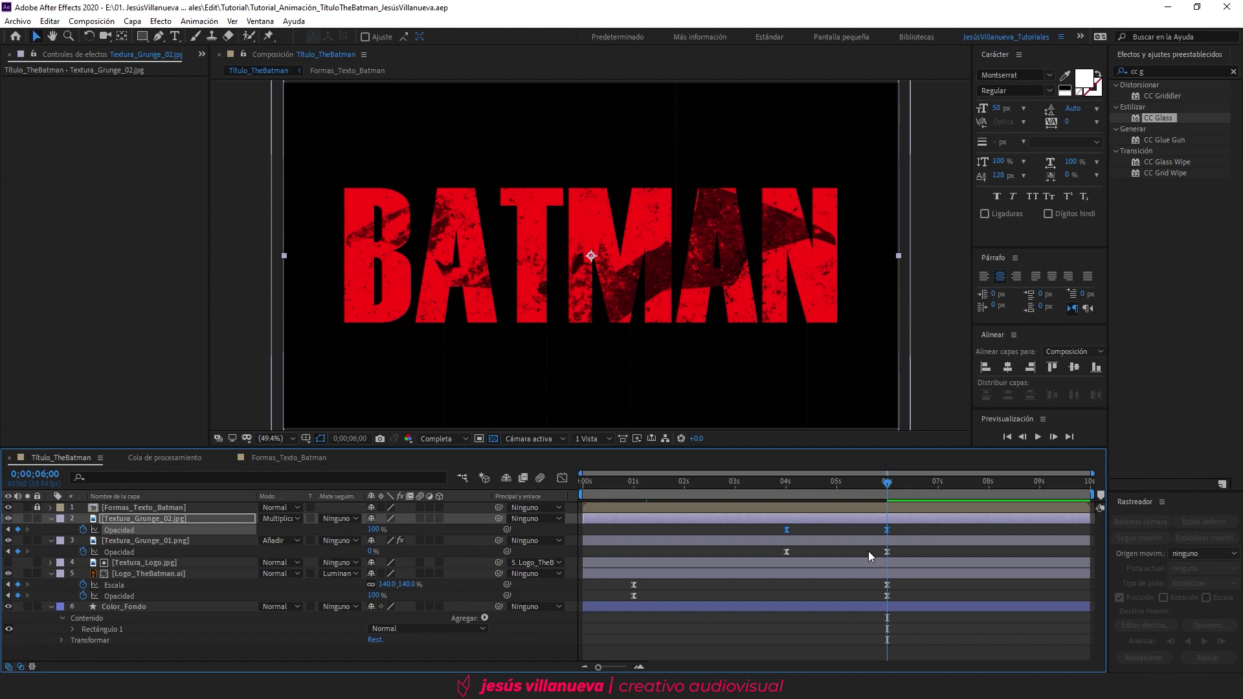
key("space")
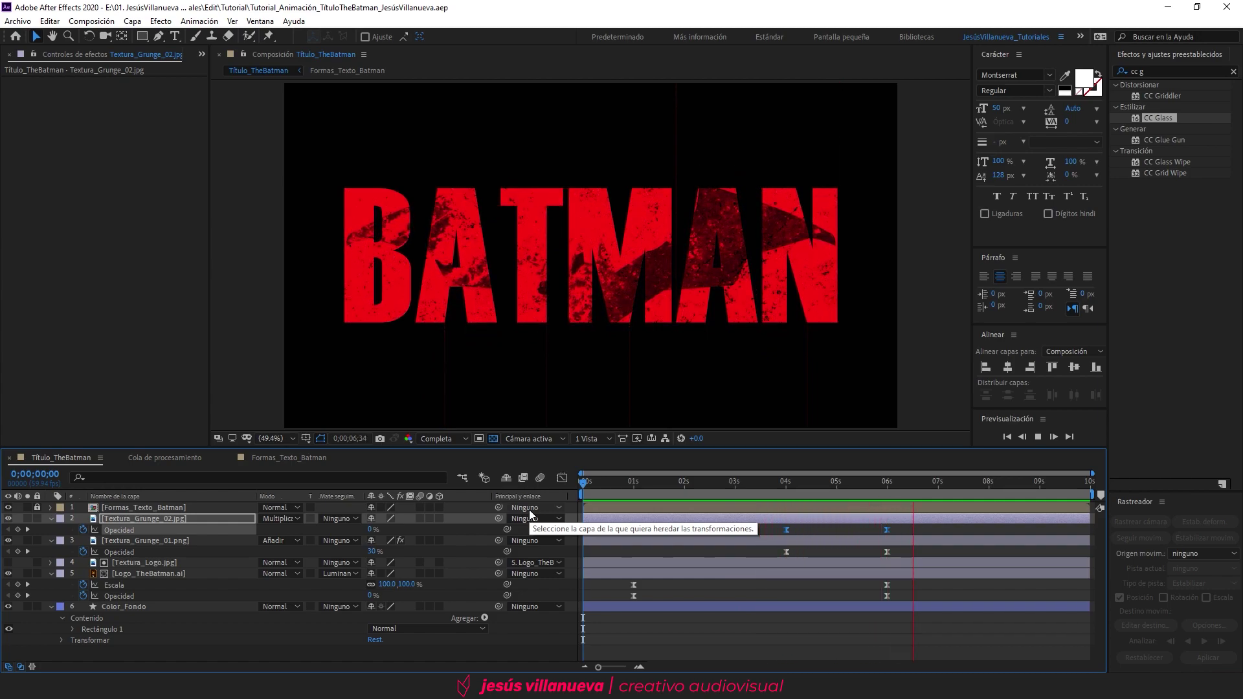
key("space")
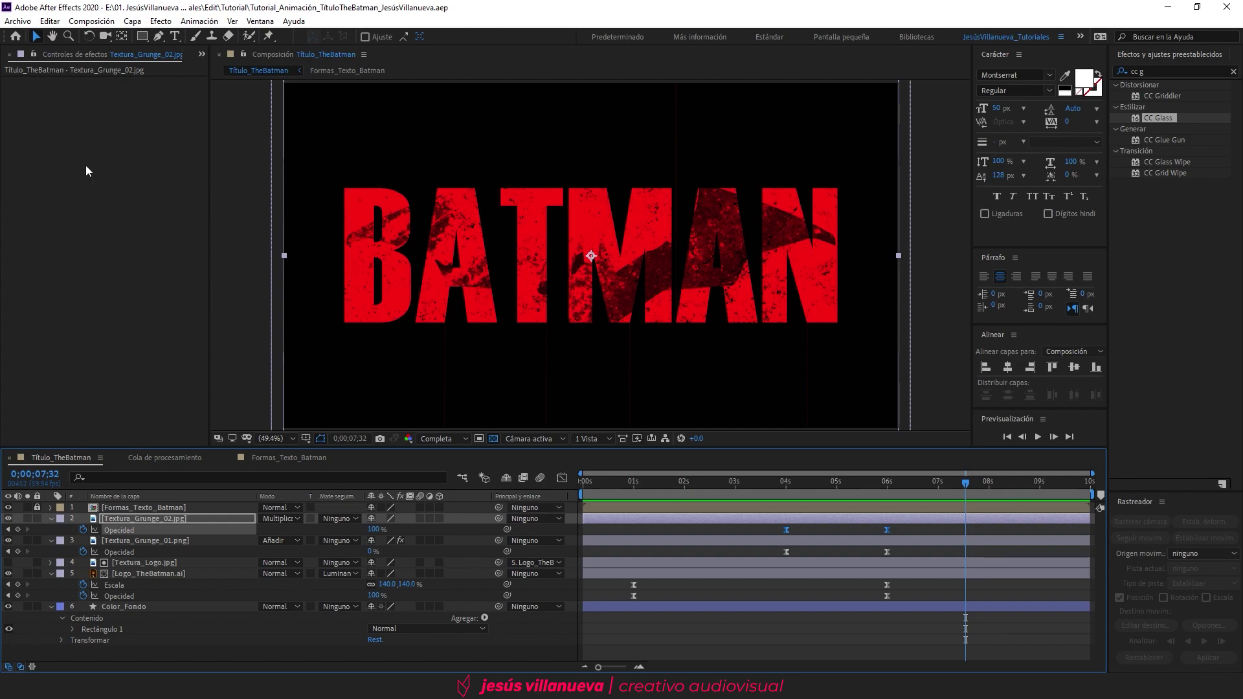
- Add Smoke_Light_Video.mov from the project directly above Color_Fondo, solo it and scrub through the footage
left_click(201, 54)
left_click(237, 69)
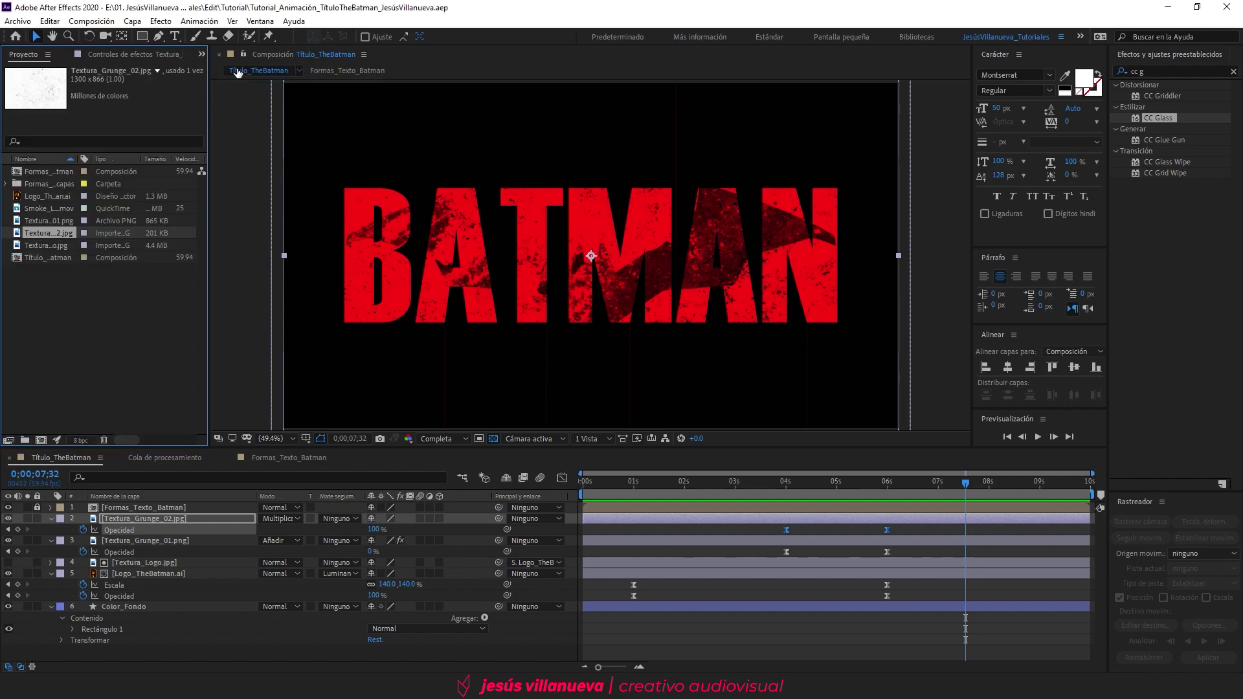
left_click(56, 208)
left_click_drag(56, 209, 125, 597)
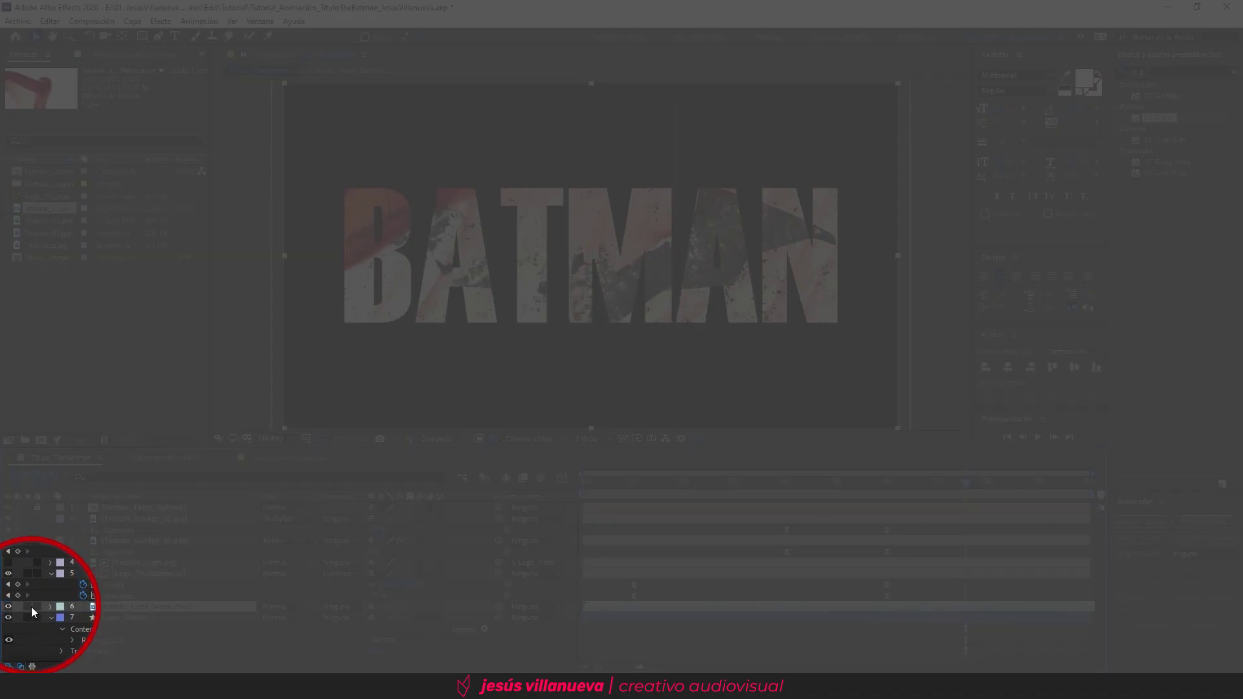
left_click(31, 607)
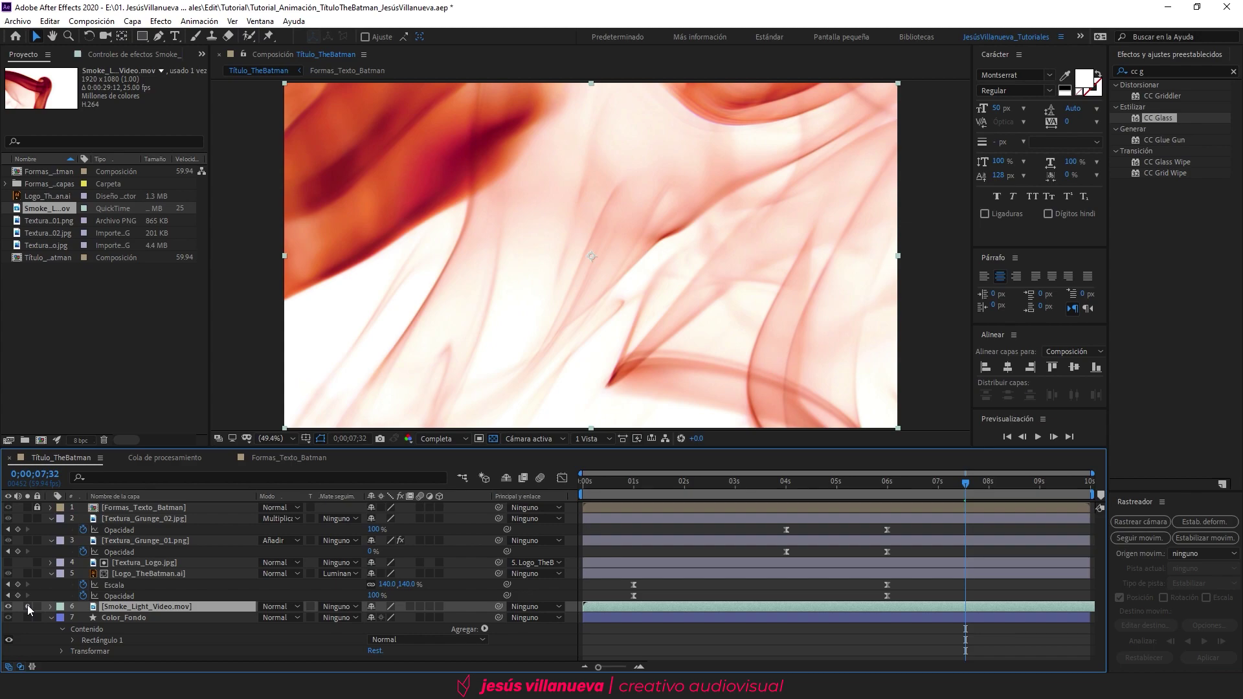
left_click_drag(586, 485, 754, 515)
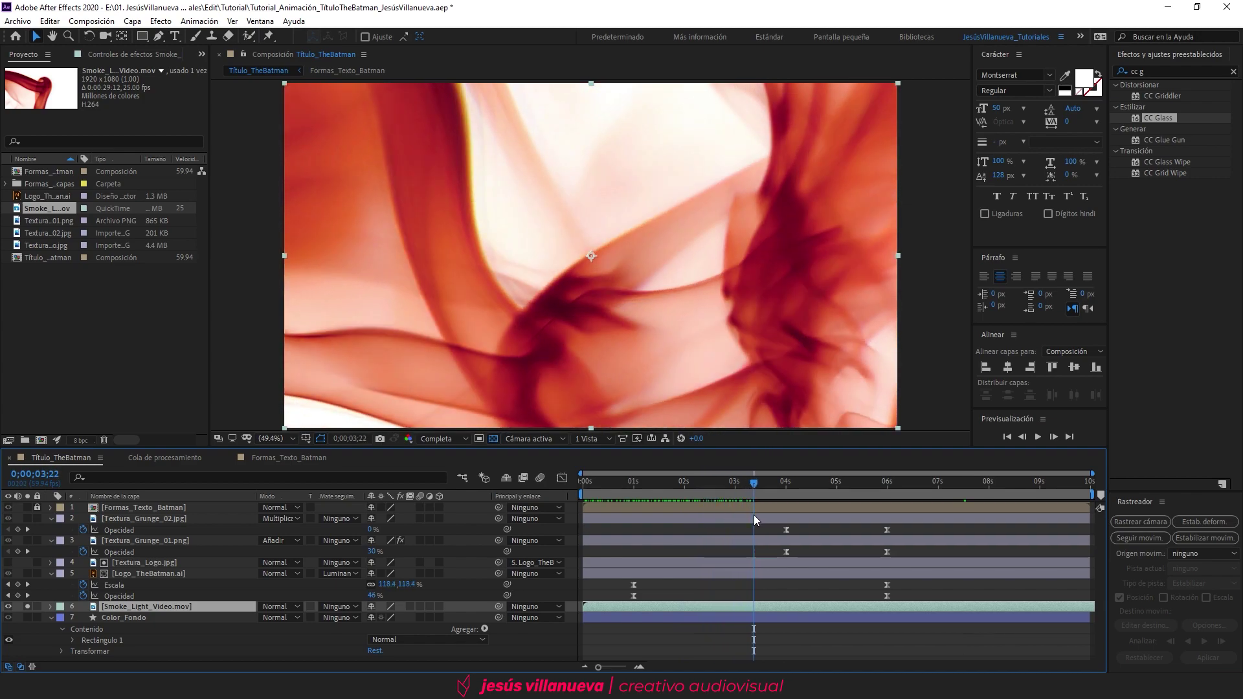
left_click(838, 491)
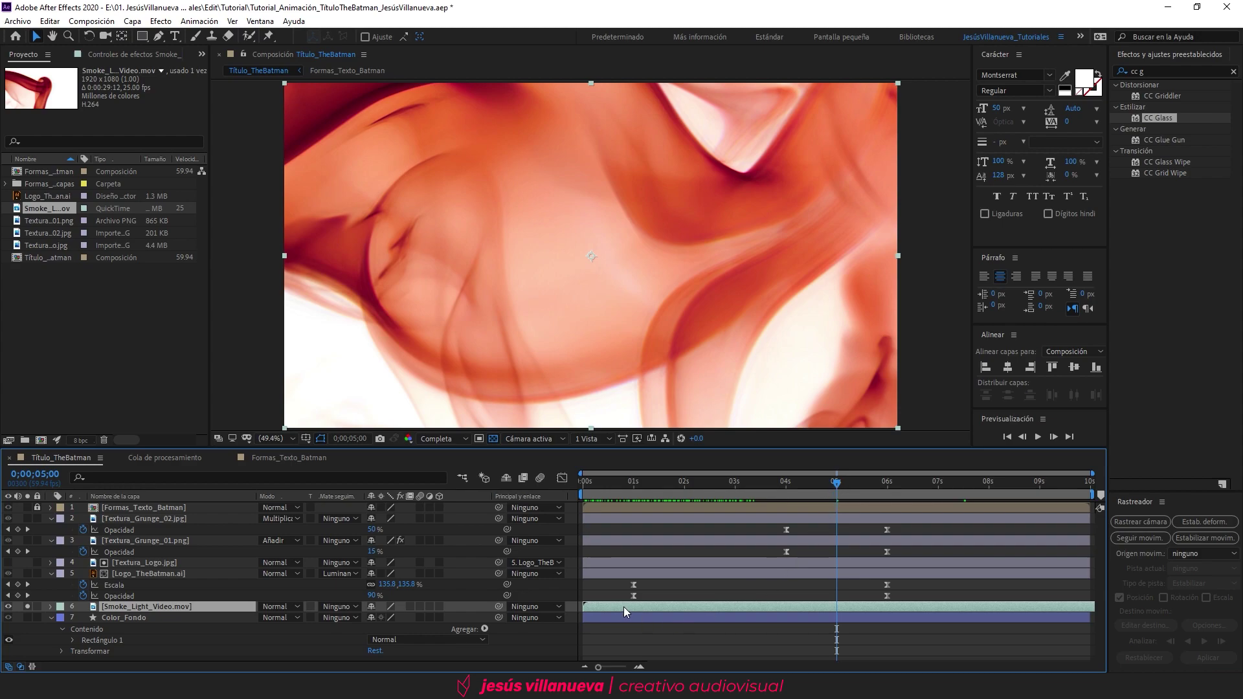
mouse_move(585, 606)
left_mouse_down()
mouse_move(825, 617)
mouse_move(827, 606)
mouse_move(595, 609)
left_mouse_up()
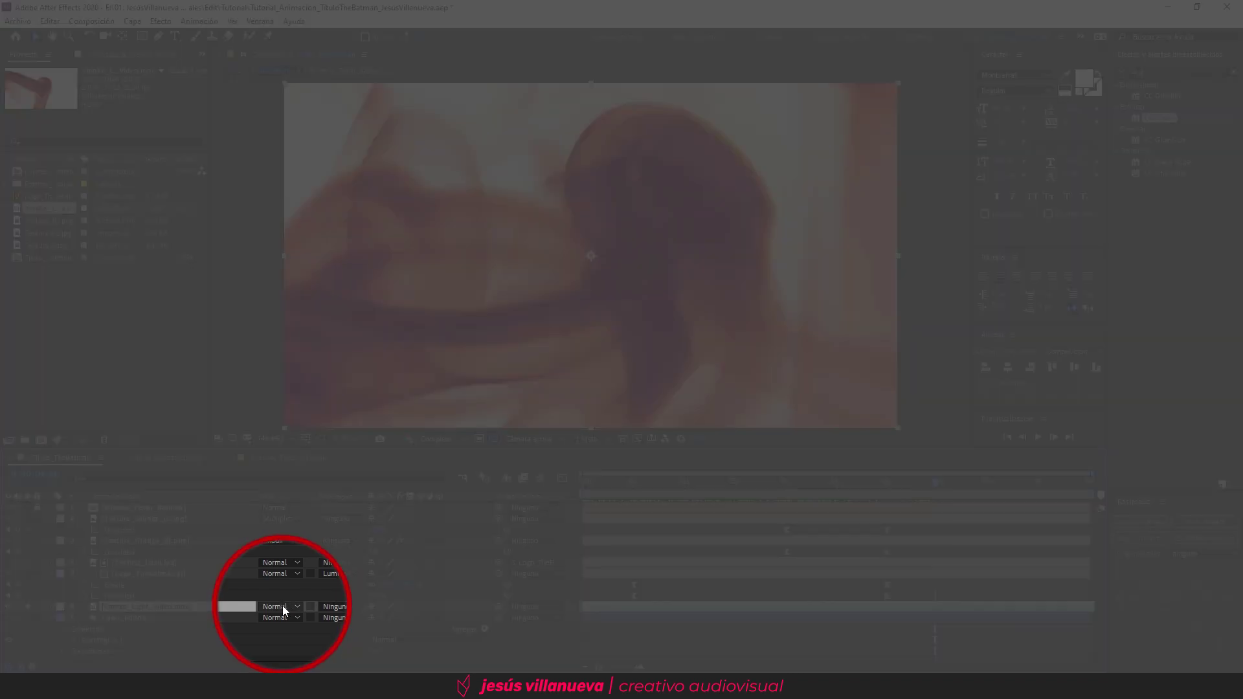
- Set the blending mode of Smoke_Light_Video.mov to Oscurecer and turn off its solo to check it with the other layers
left_click(278, 606)
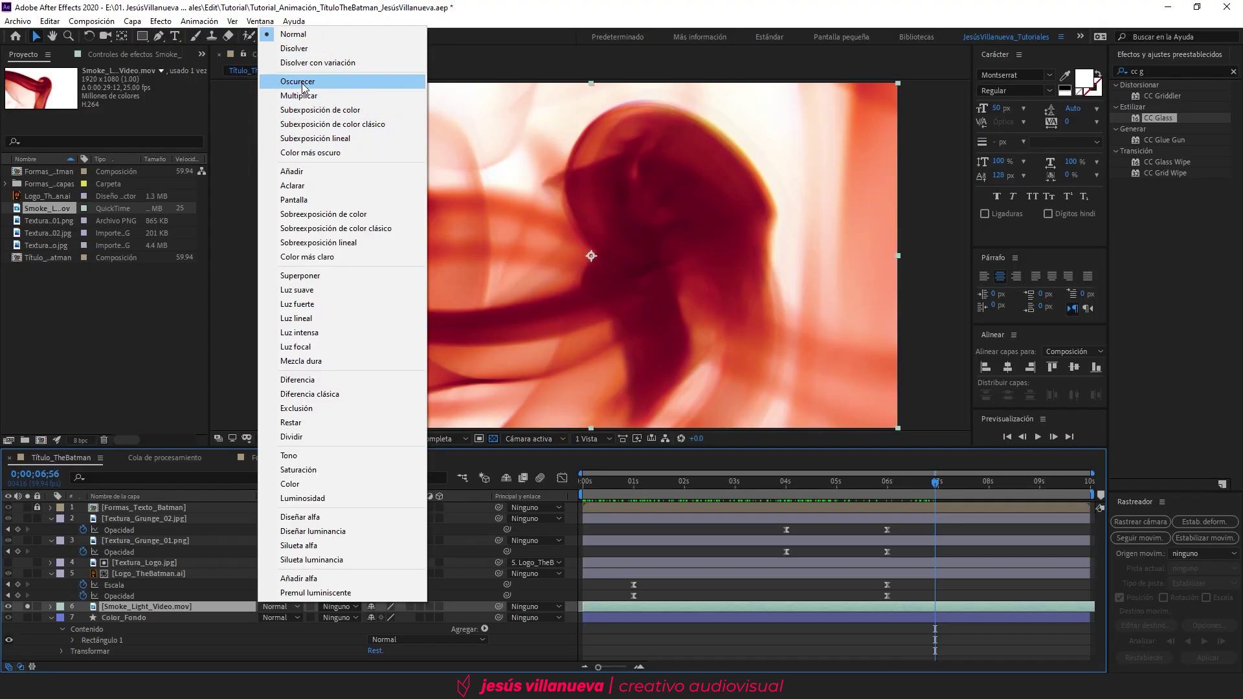
left_click(303, 83)
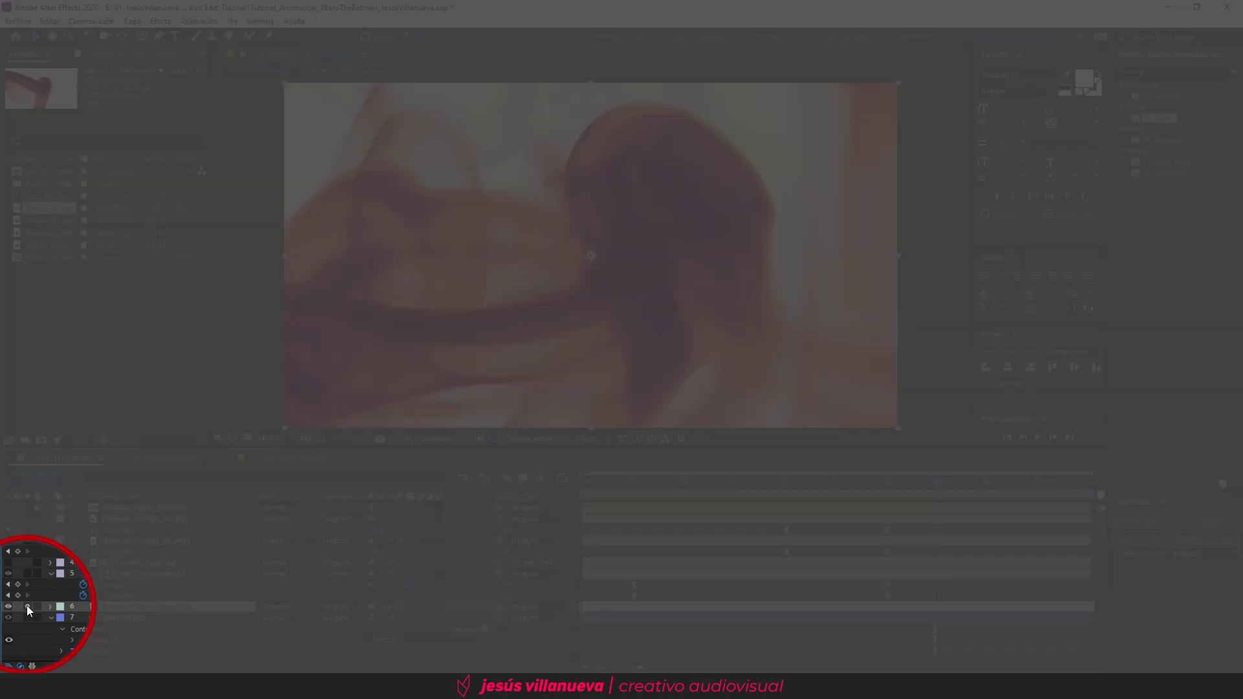
left_click(28, 606)
mouse_move(635, 484)
left_mouse_down()
mouse_move(653, 490)
mouse_move(641, 488)
left_mouse_up()
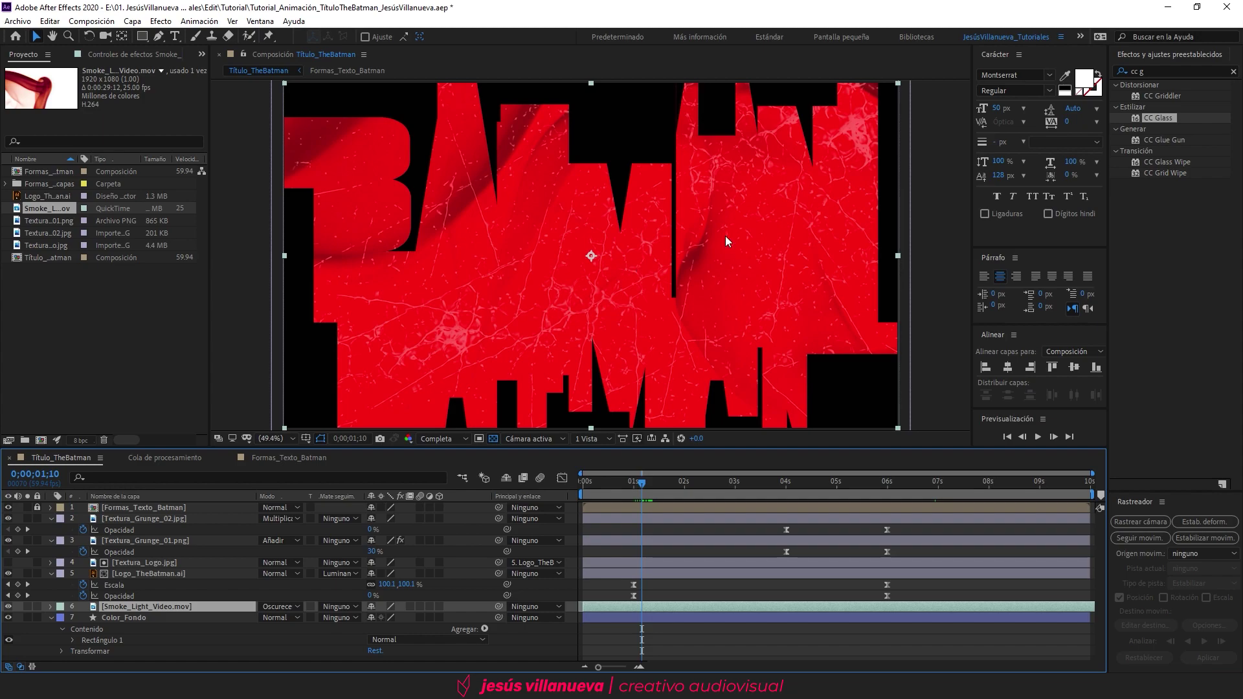
- Apply Desenfoque gaussiano to Smoke_Light_Video.mov with repeated edge pixels and a blur of 50, and preview the animation
triple_click(1151, 72)
type("gaus")
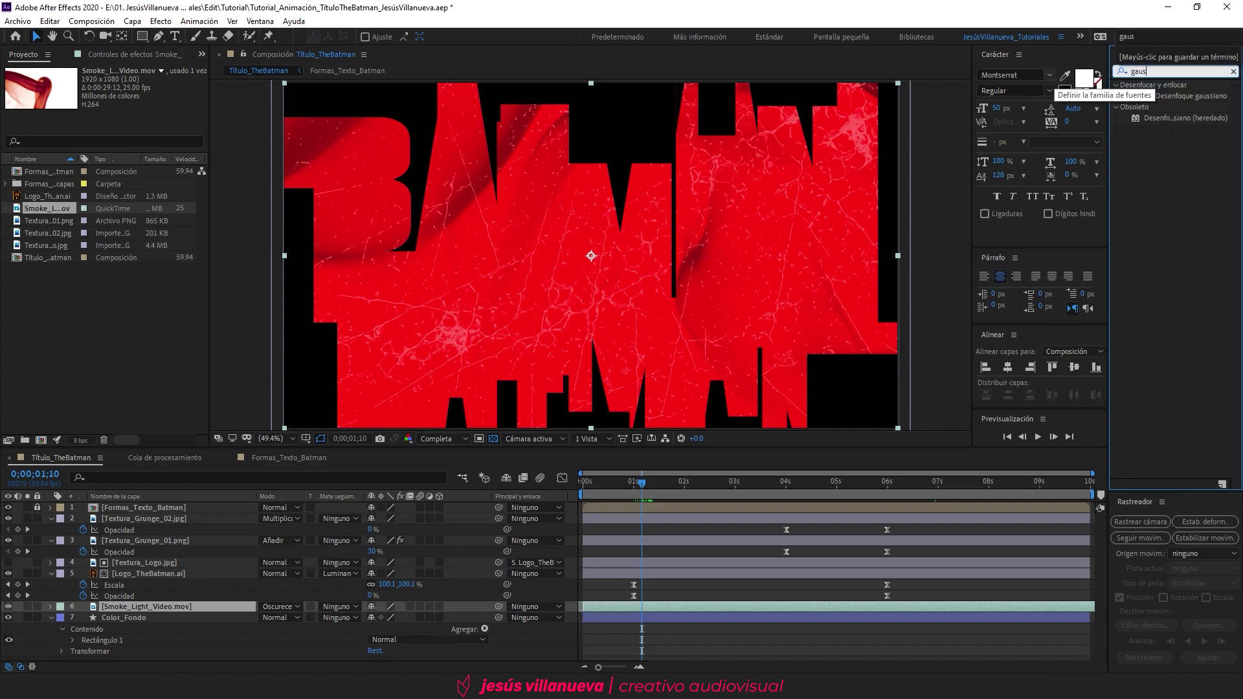
left_click_drag(1185, 96, 151, 612)
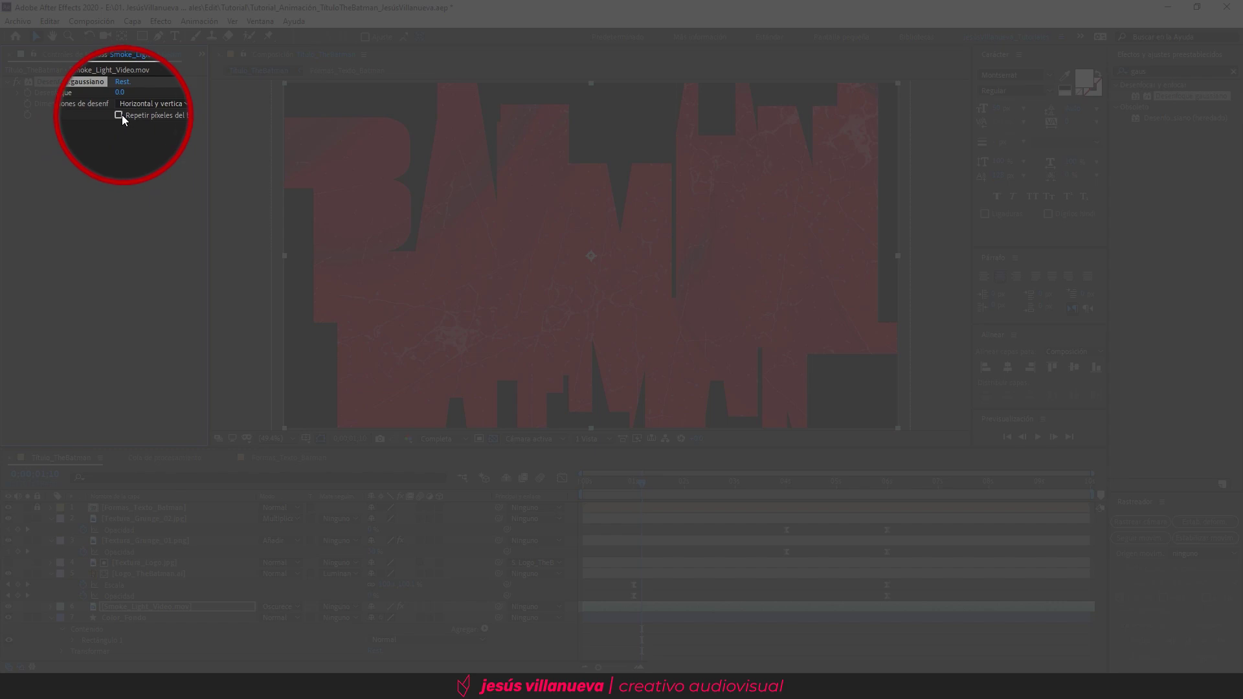
left_click(118, 115)
left_click(121, 92)
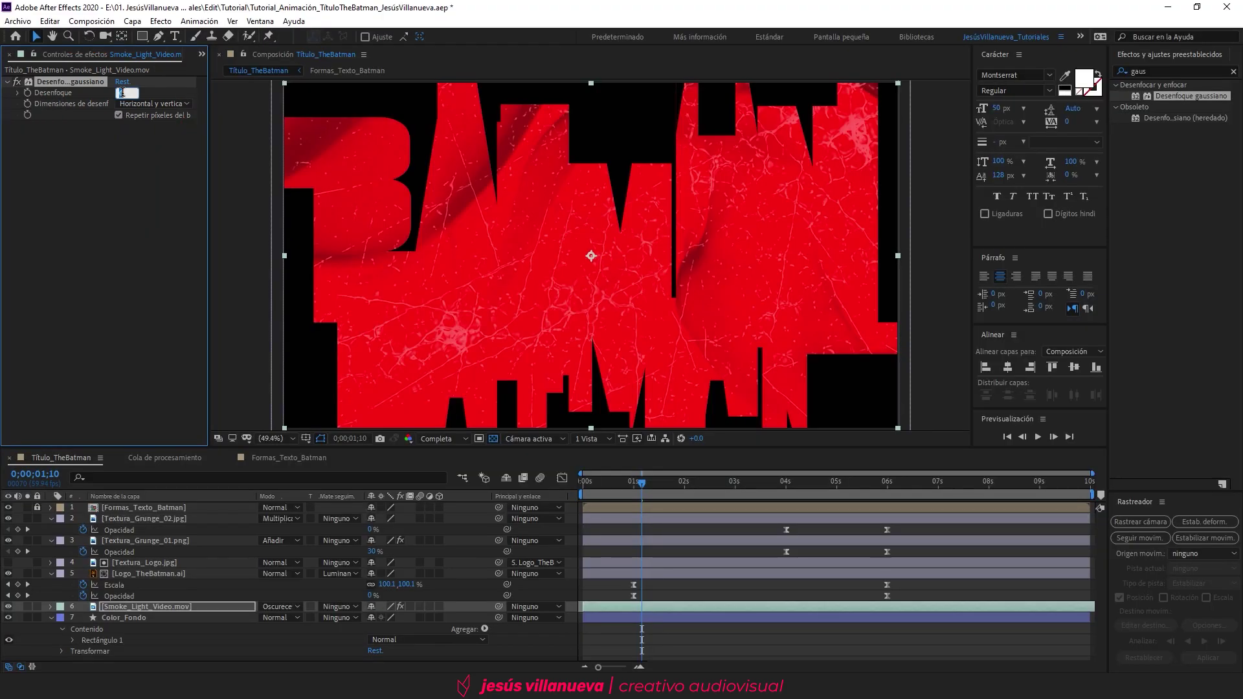
type("50")
key("Return")
left_click_drag(642, 483, 698, 485)
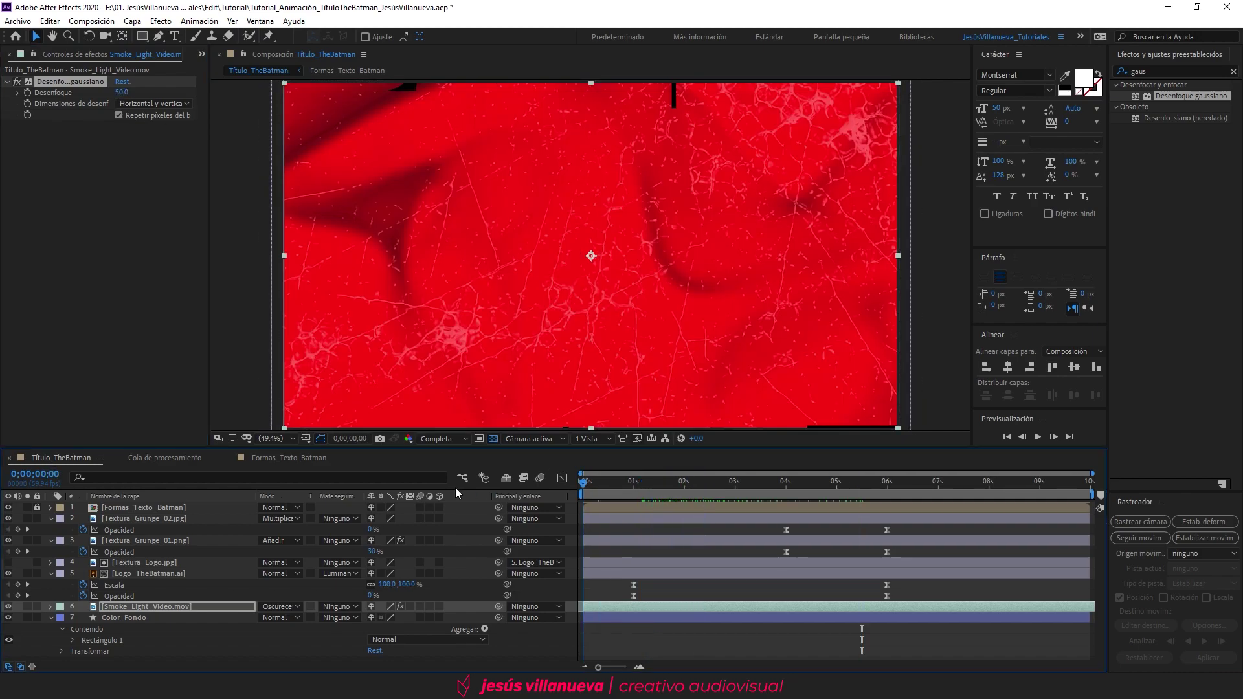
key("space")
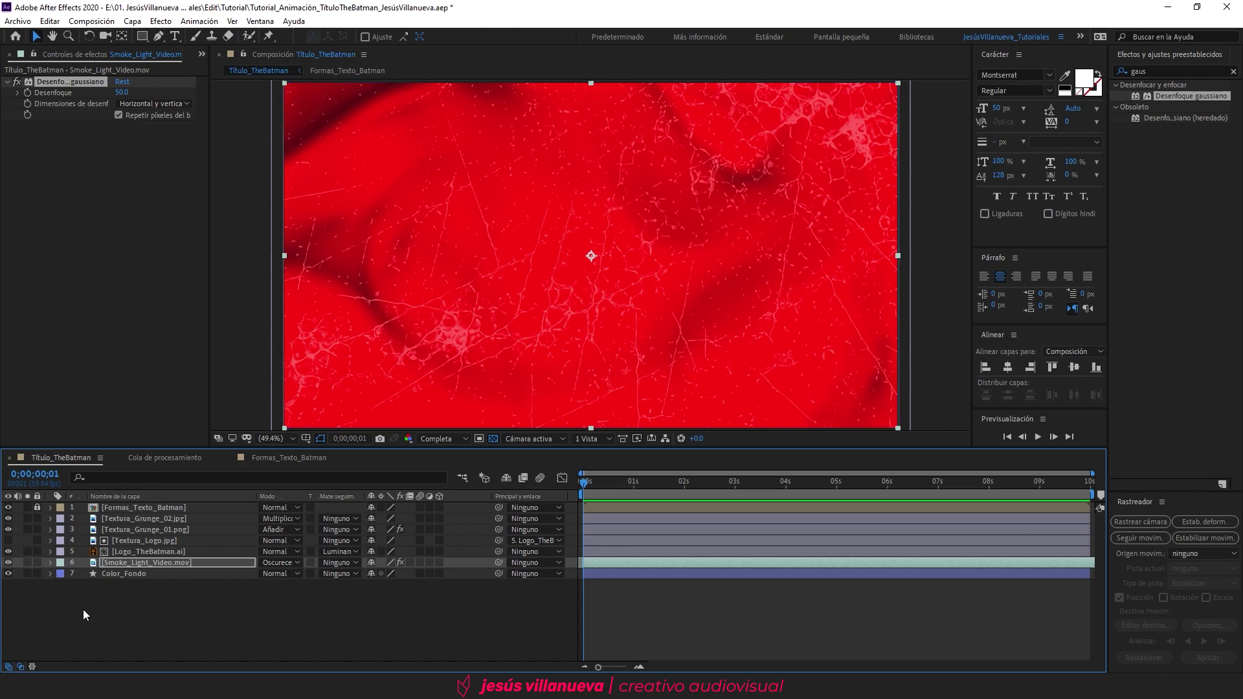
- Create an adjustment layer, place it directly below Formas_Texto_Batman and rename it Desenfoque
right_click(111, 619)
mouse_move(197, 478)
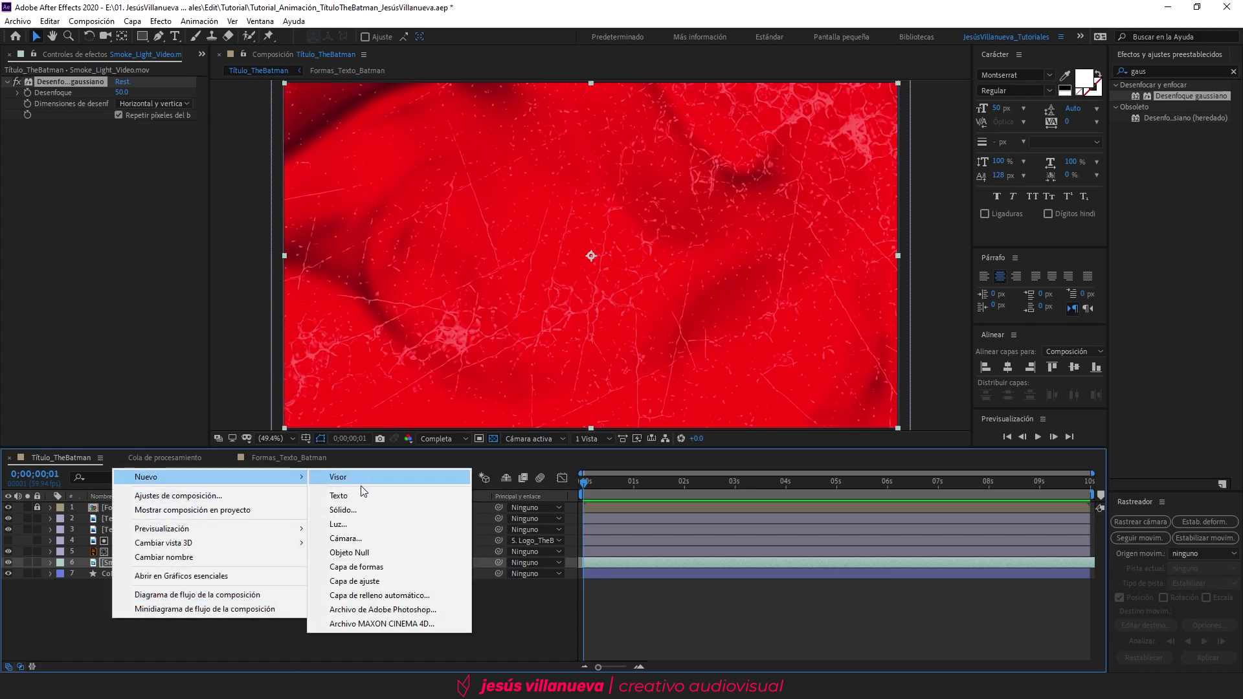
left_click(360, 580)
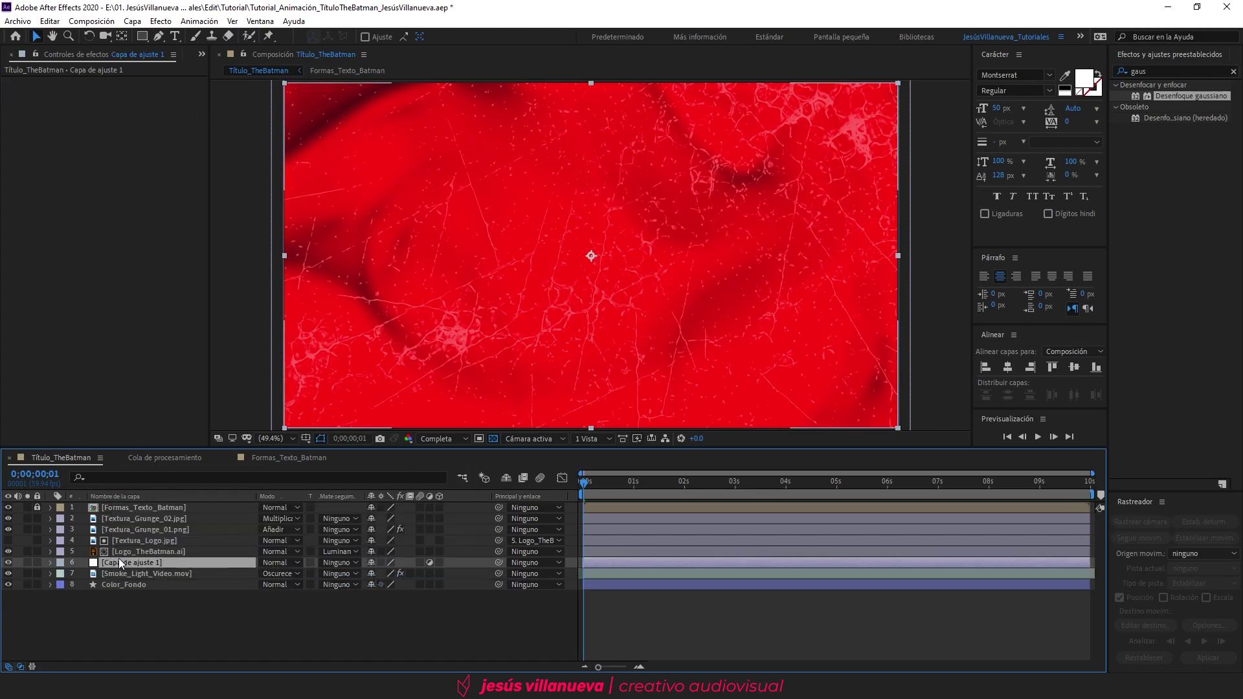
left_click_drag(122, 562, 148, 511)
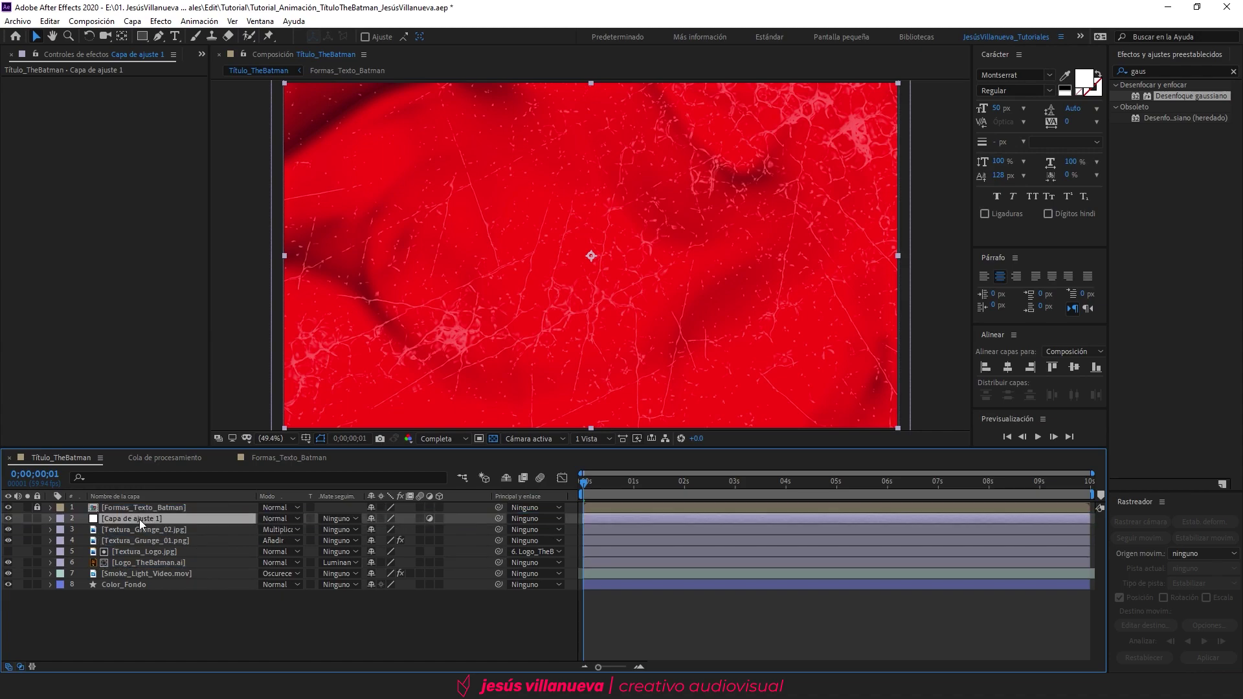
key("Return")
type("Desenfoque")
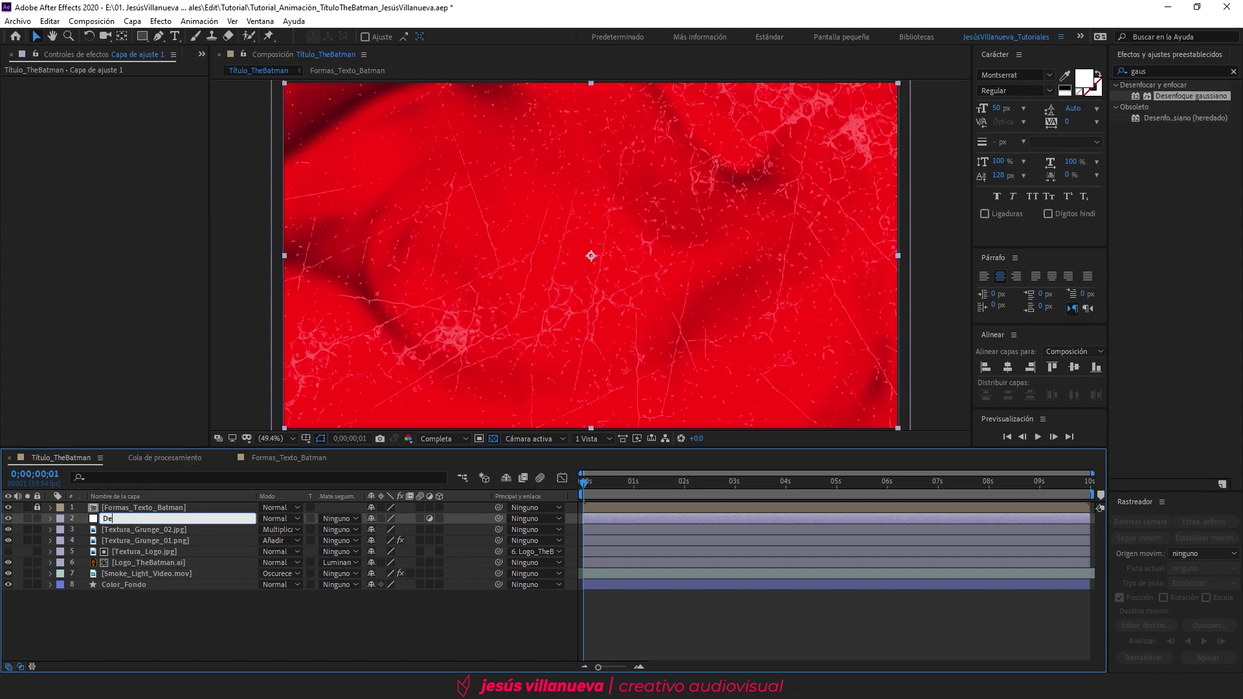
key("Return")
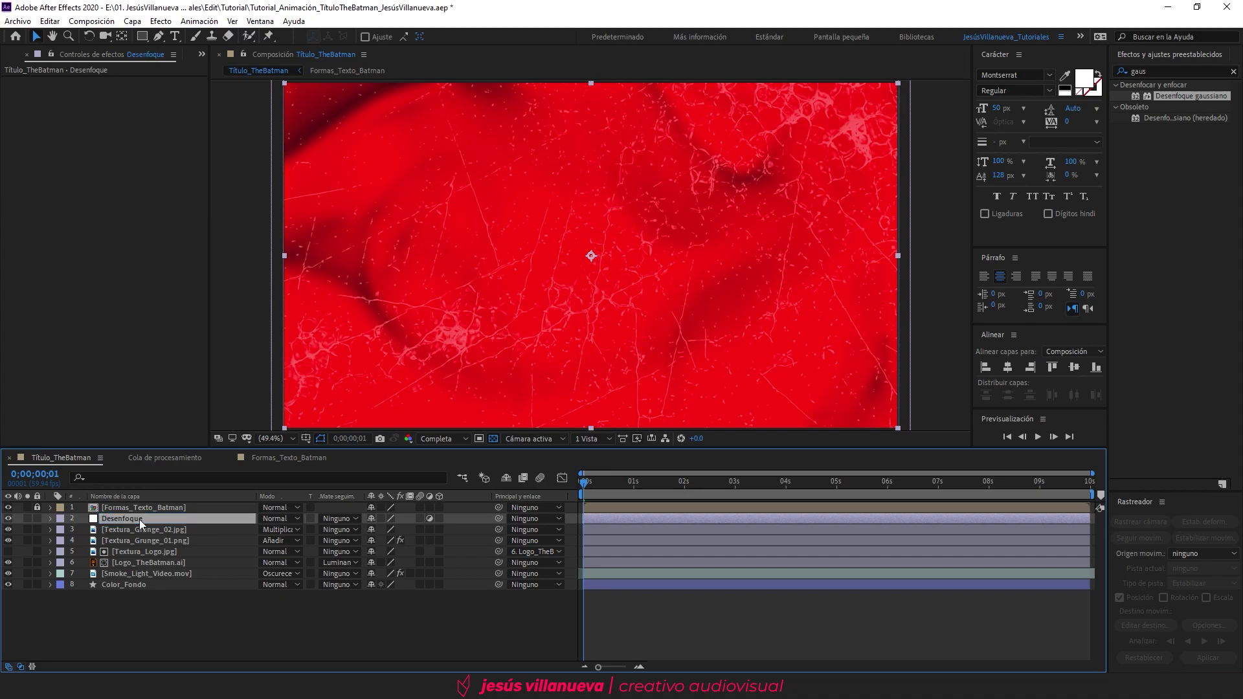
- Apply Desenfoque gaussiano to the Desenfoque adjustment layer with repeated edge pixels and a blur of 20
double_click(1175, 96)
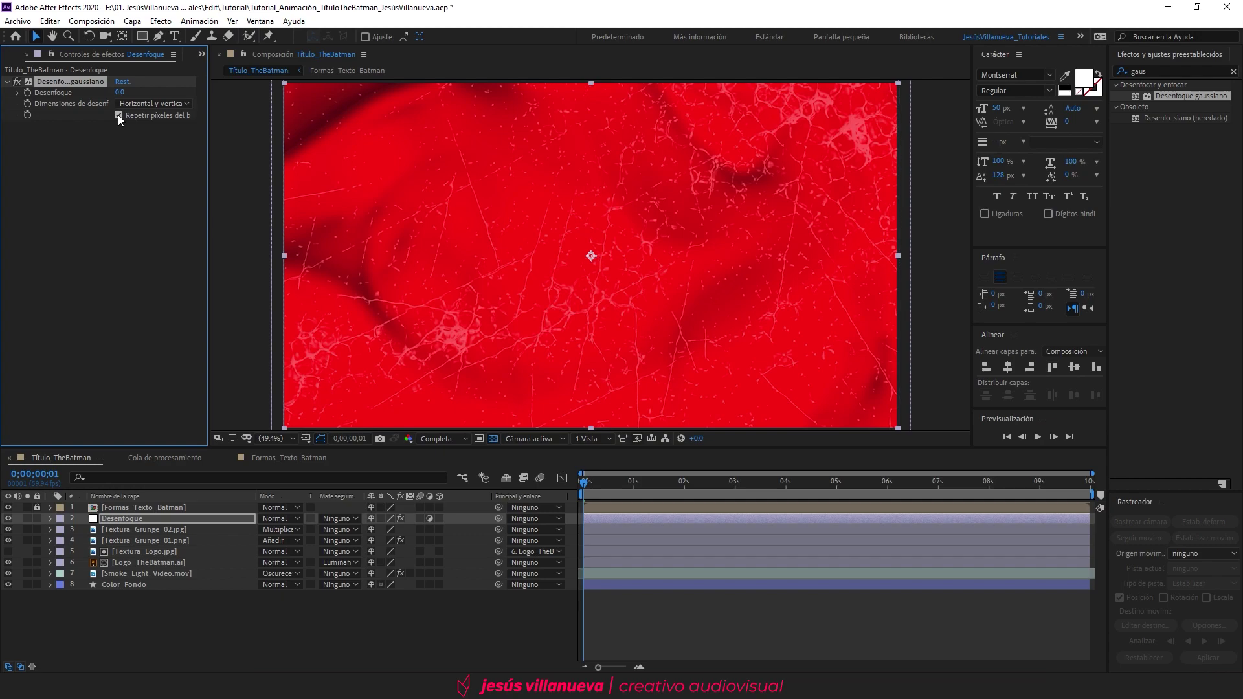
left_click(121, 92)
type("20")
key("Return")
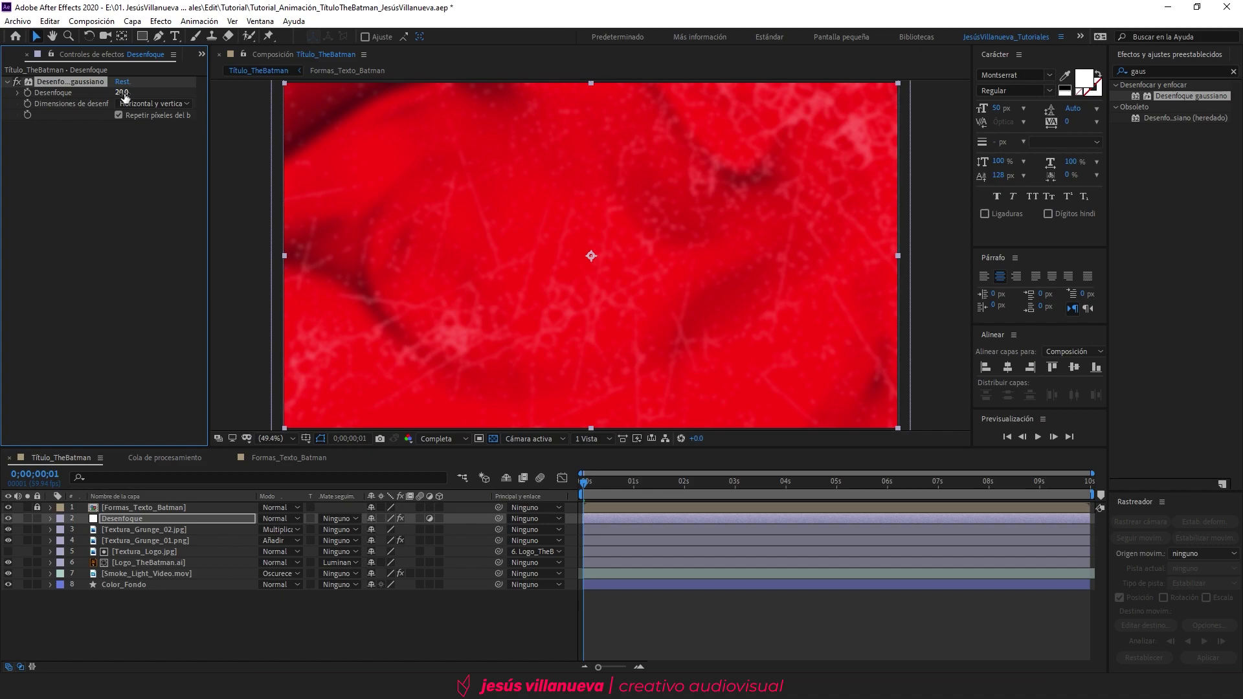
- Add a blur keyframe of 20 at 2 seconds on the Desenfoque layer and reveal its animated property
left_click(686, 486)
left_click_drag(686, 486, 685, 487)
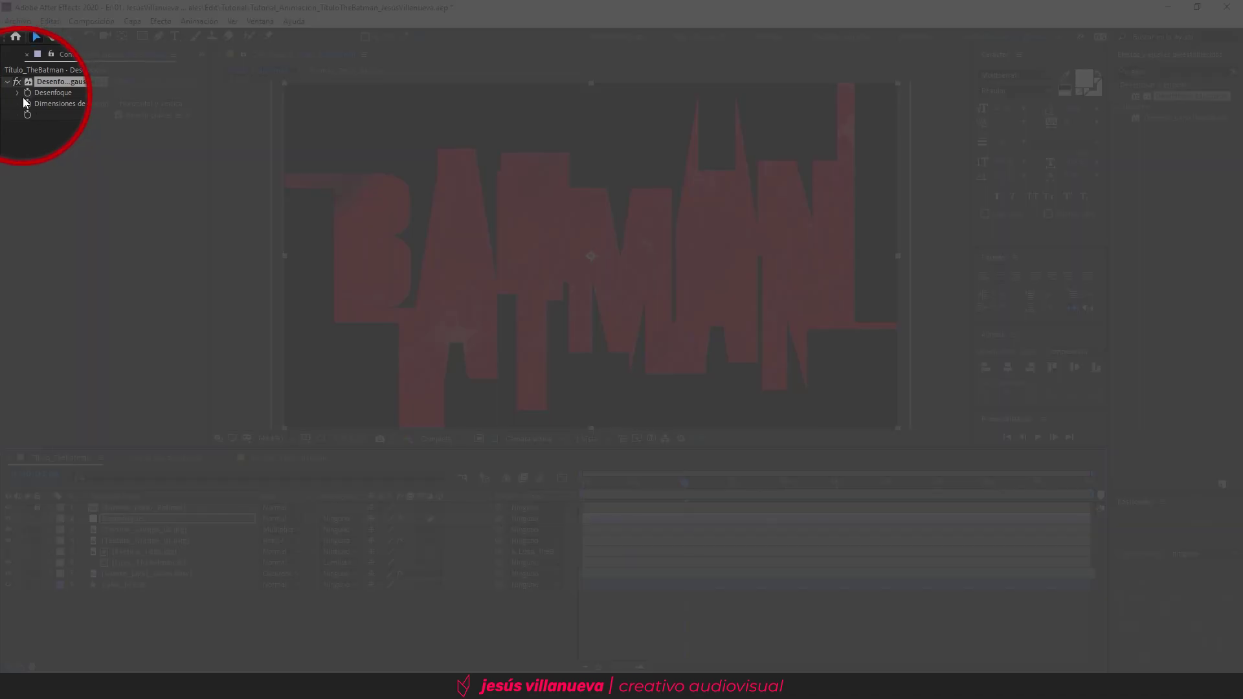
left_click(27, 93)
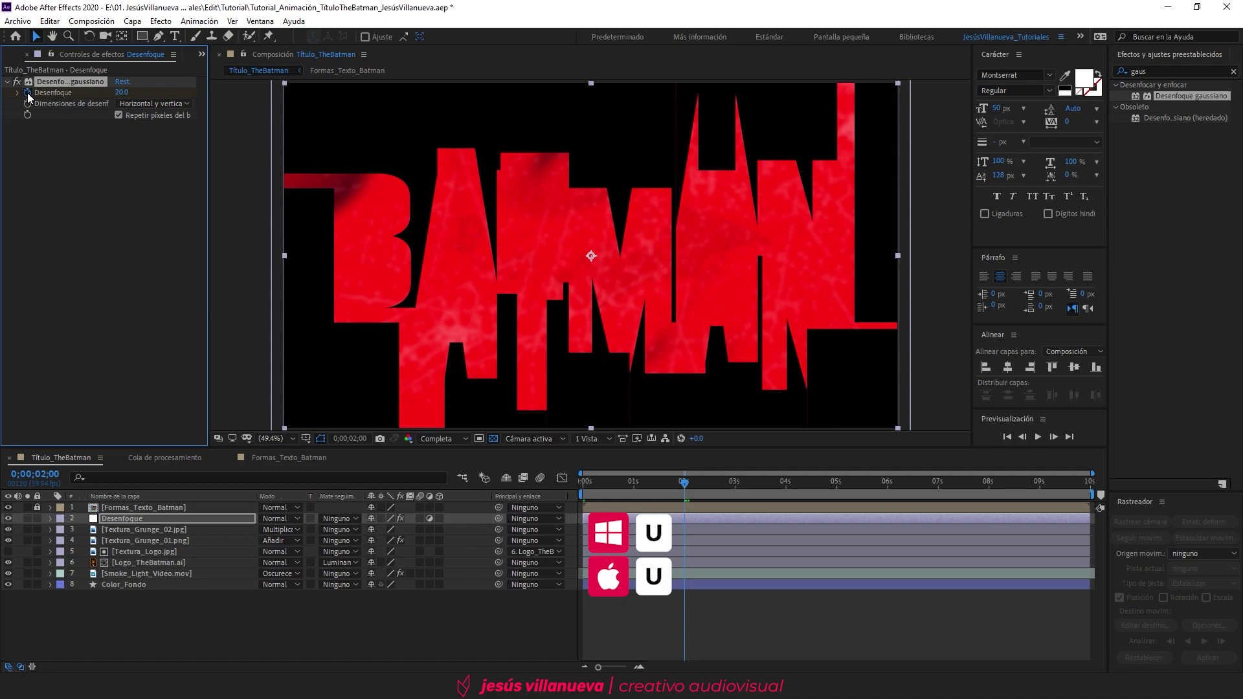
key("u")
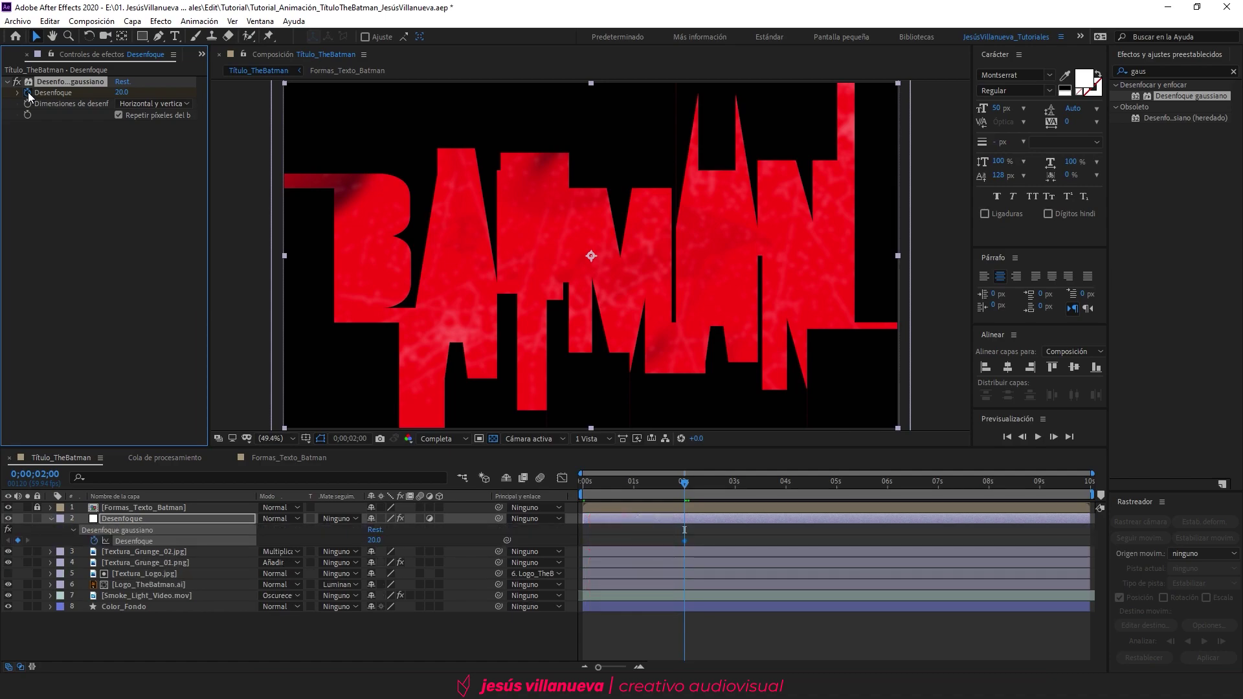
- Set the Desenfoque layer's blur to 0 at 6 seconds to create the second keyframe
left_click(889, 490)
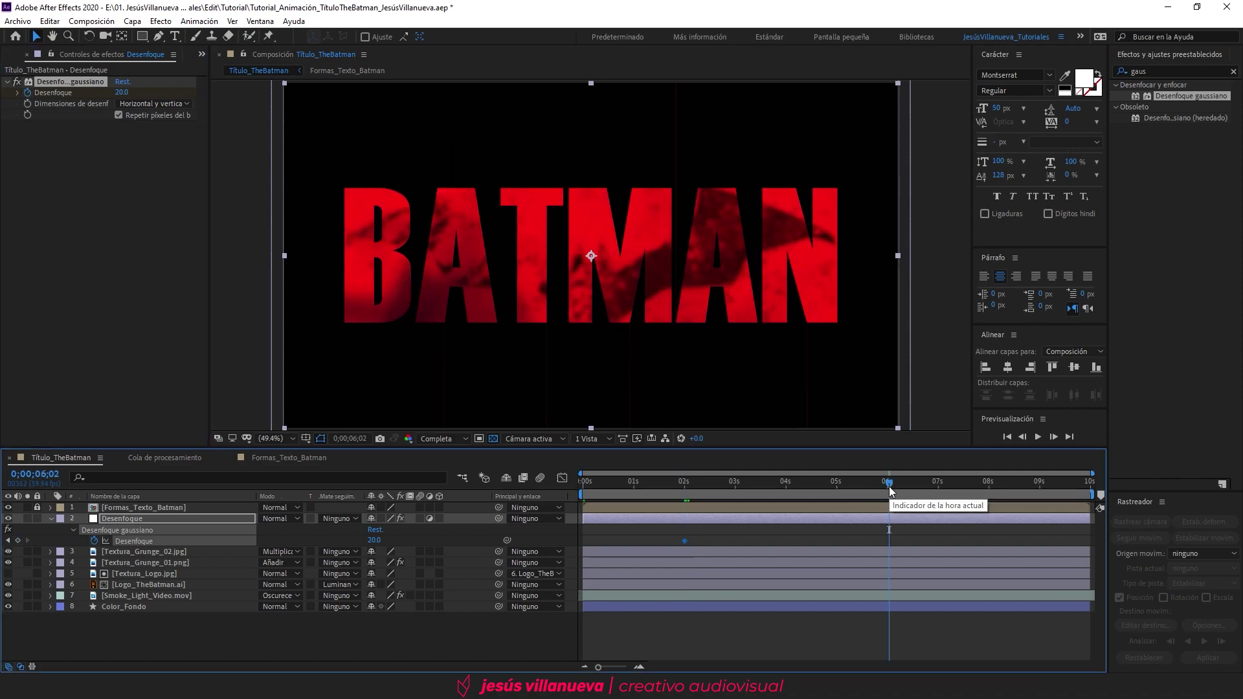
left_click_drag(890, 490, 888, 490)
left_click_drag(373, 541, 277, 605)
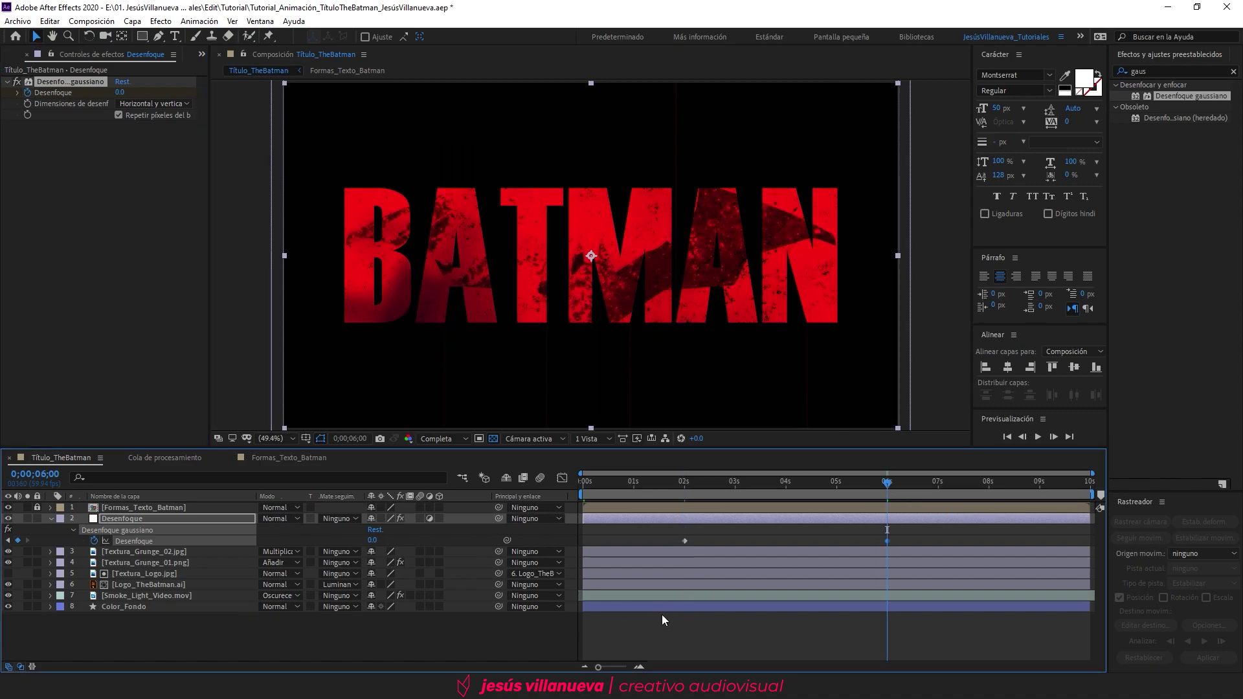
- Ease both blur keyframes of the Desenfoque layer and preview the animation
left_click_drag(907, 530, 671, 562)
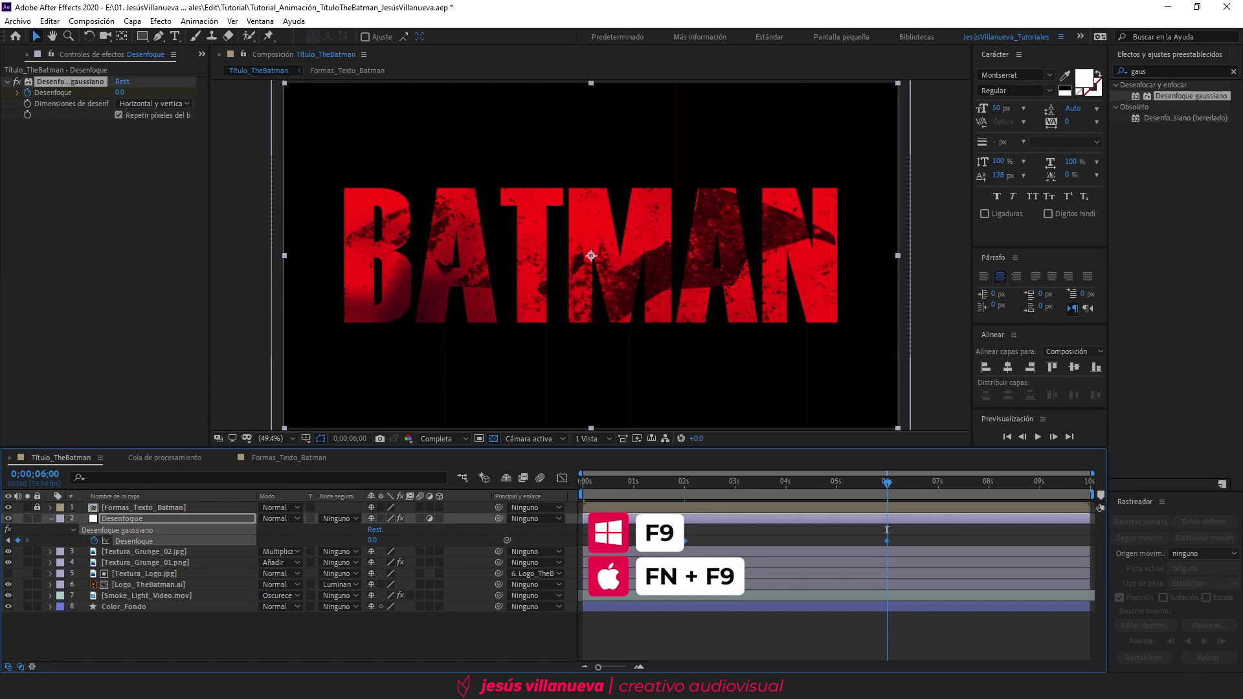
key("space")
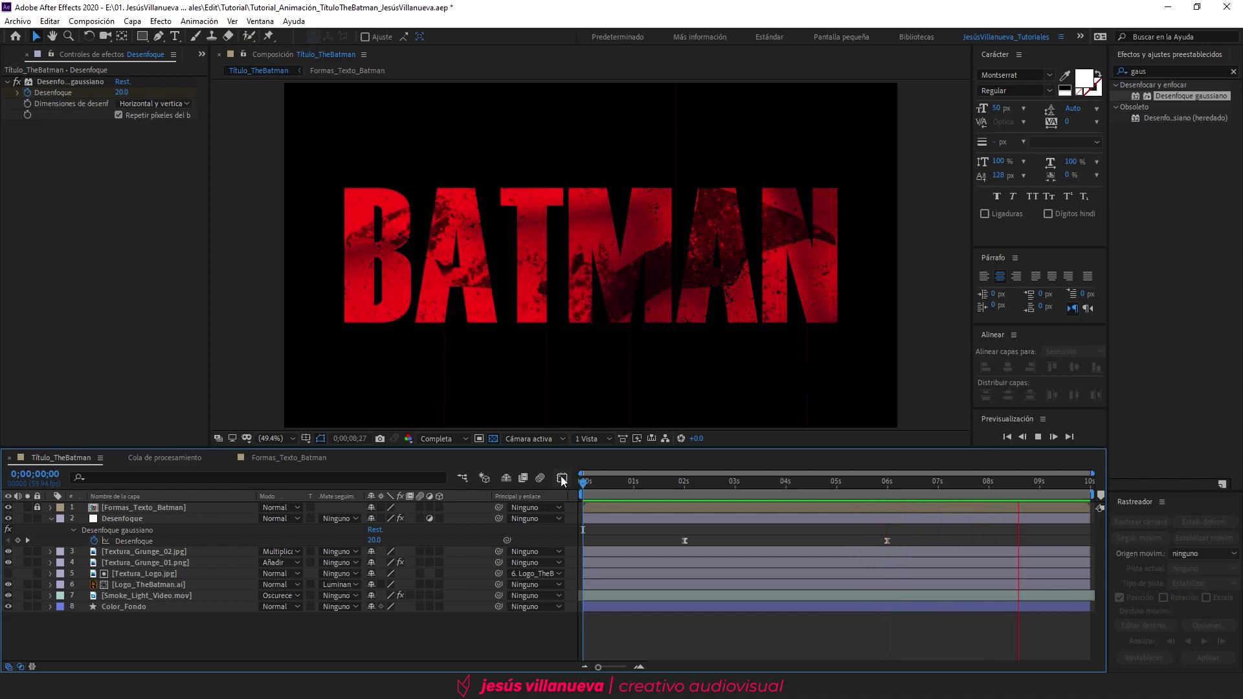
key("space")
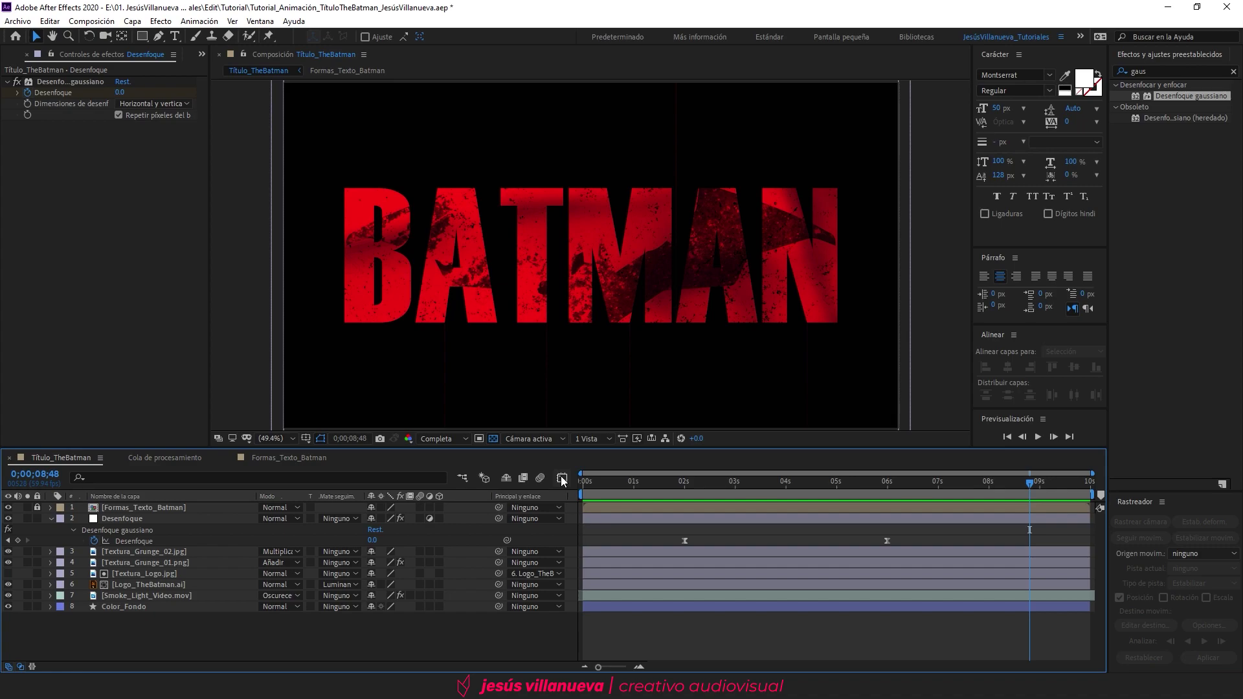
- Collapse the Desenfoque layer and lock it together with all the layers beneath it
left_click(623, 481)
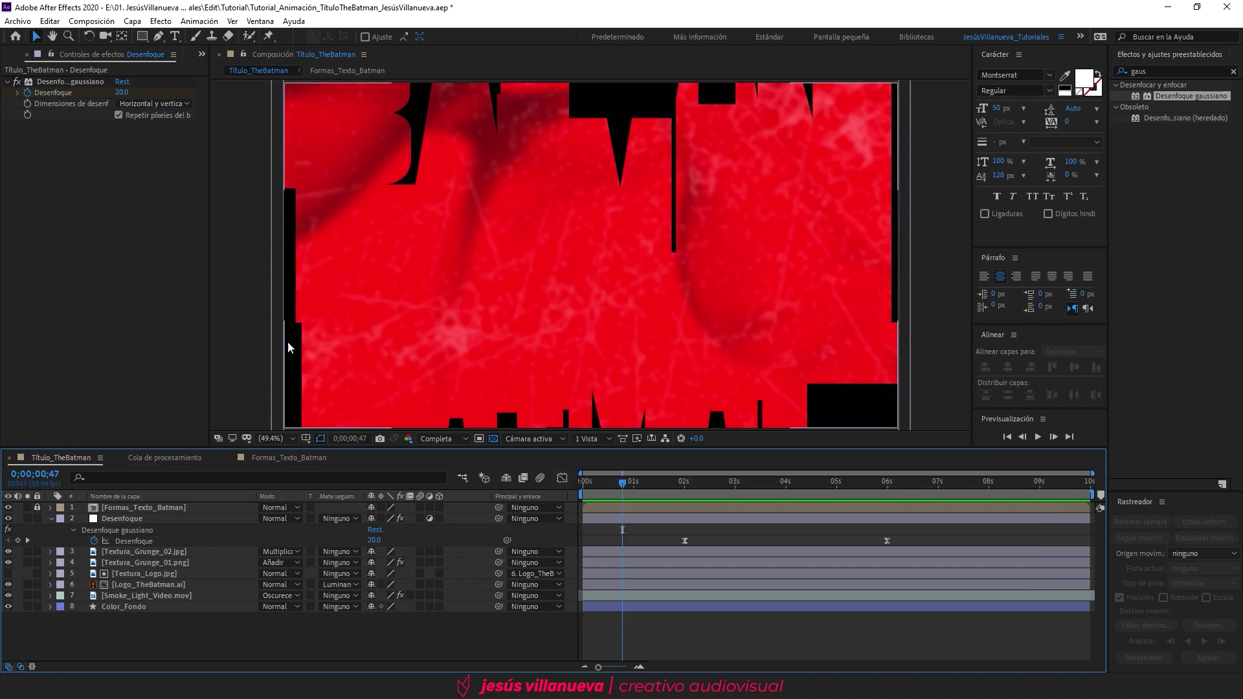
left_click(47, 519)
left_click_drag(37, 518, 37, 601)
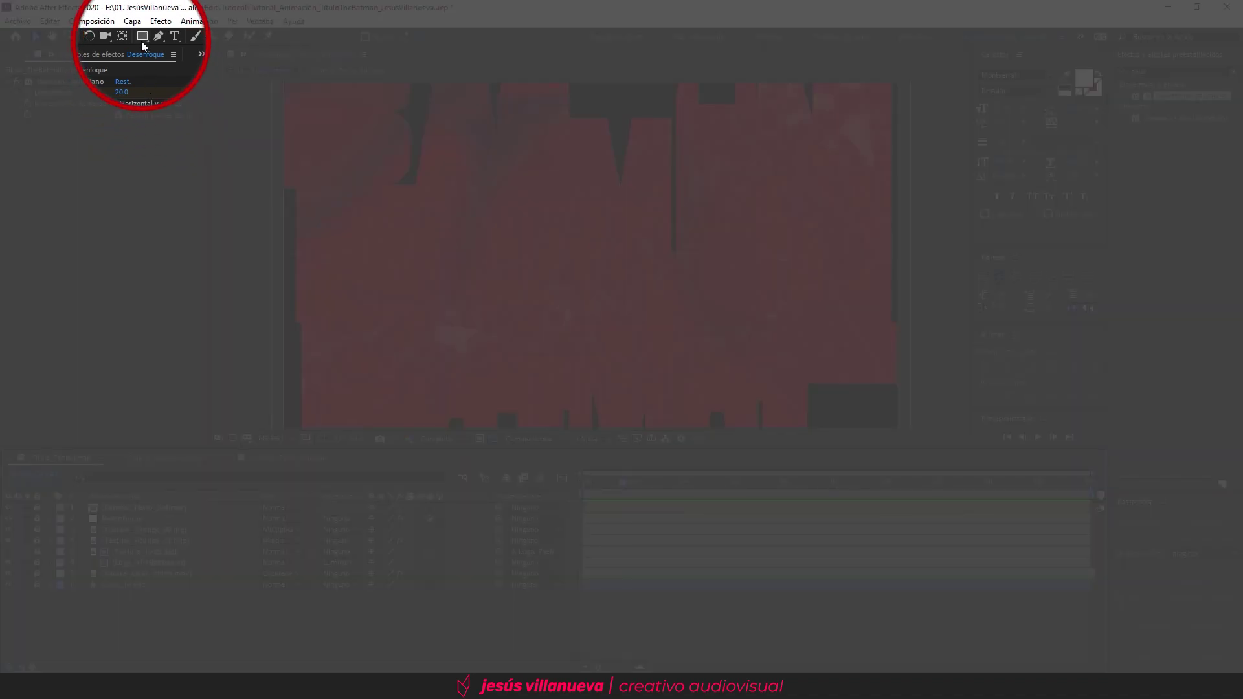
- Create a rectangle shape layer covering the whole composition with black fill 000000
left_click(142, 37)
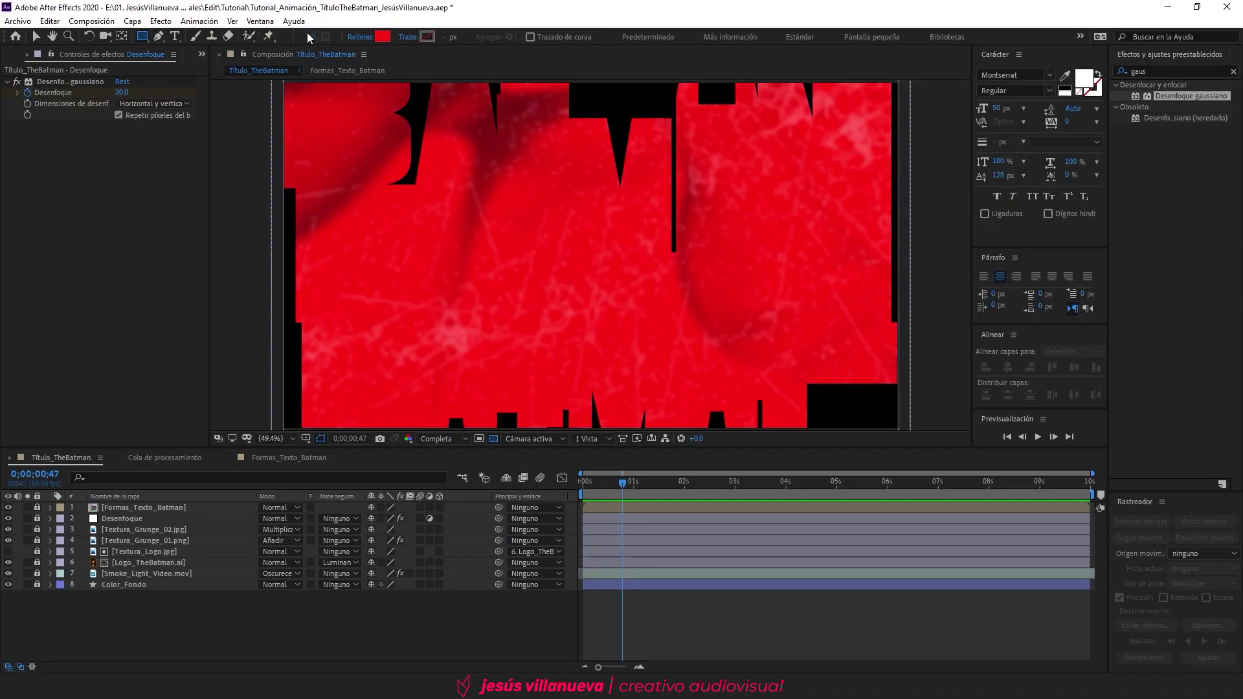
left_click(383, 36)
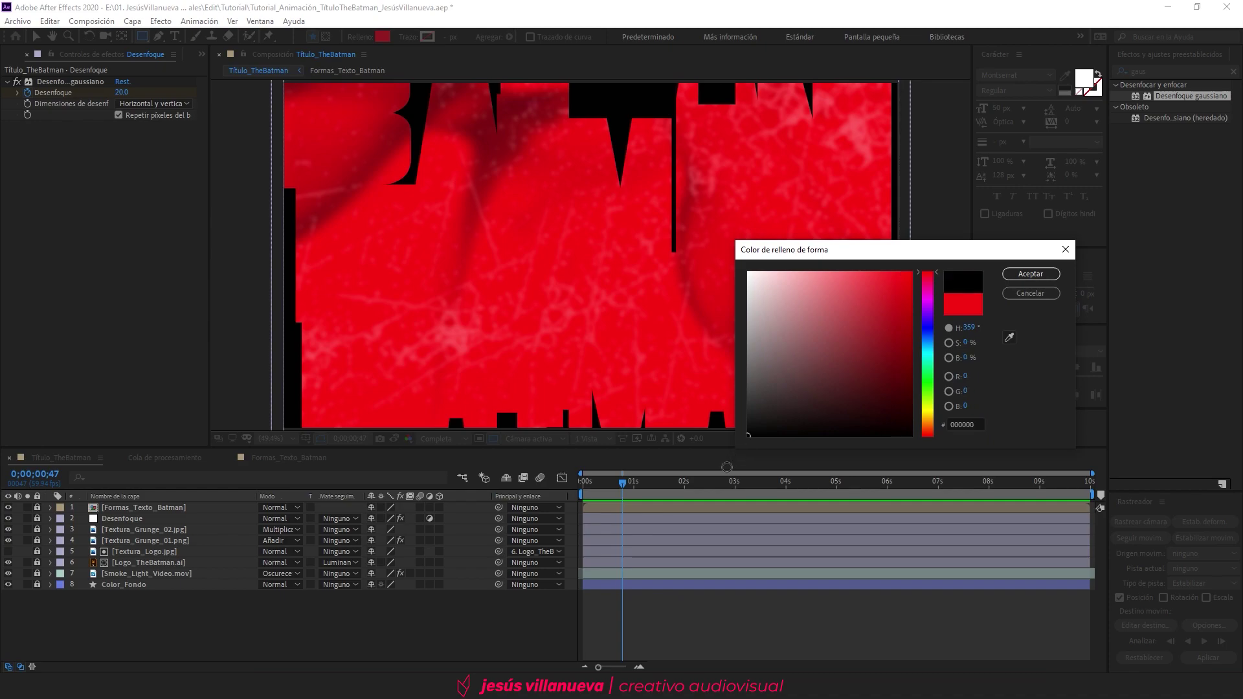
left_click(1030, 274)
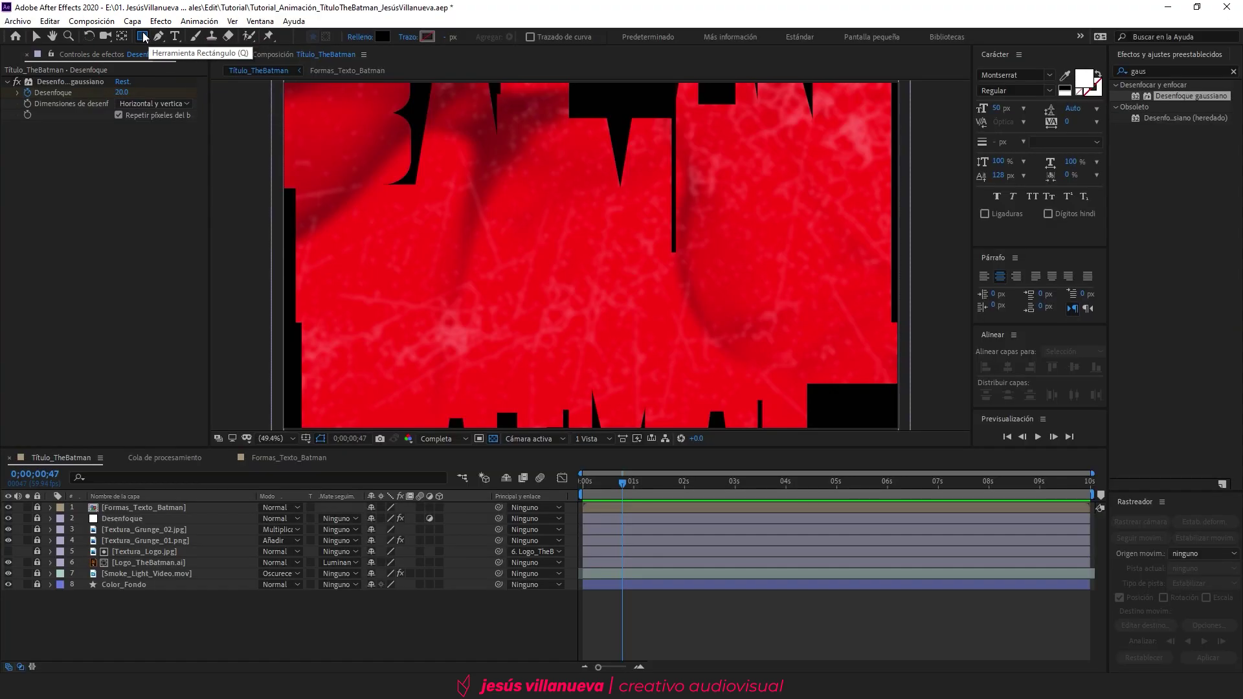
double_click(142, 36)
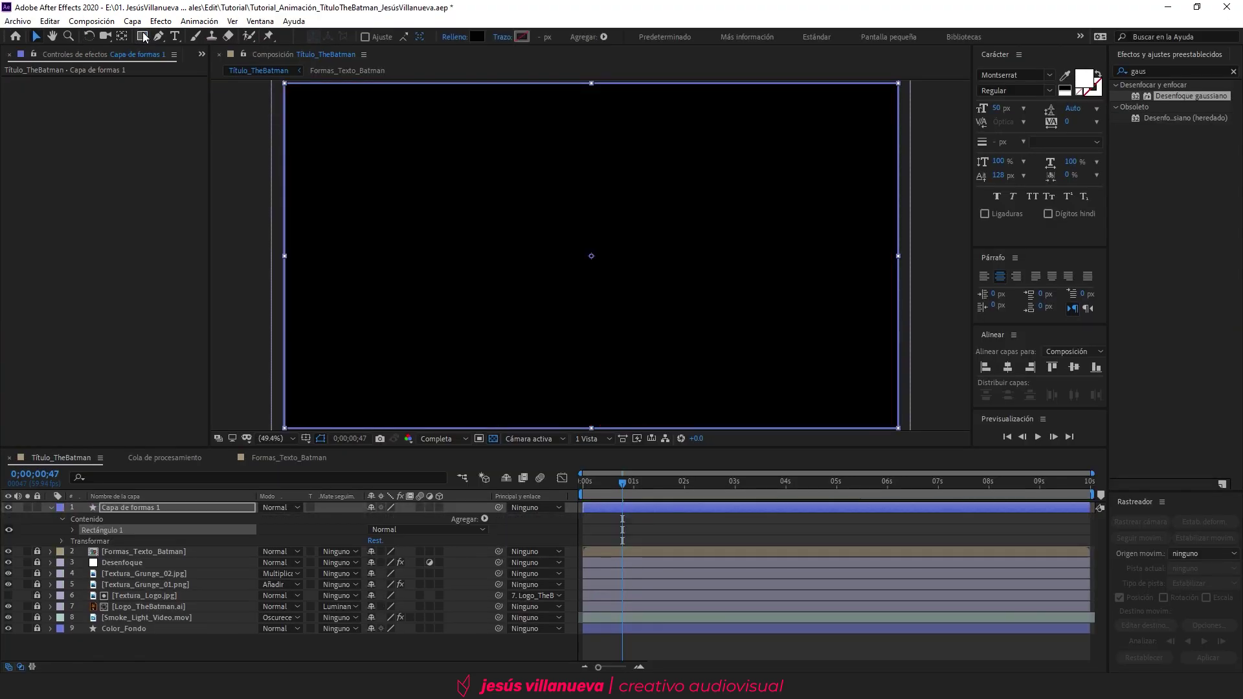
- Rename the new shape layer as Viñeta
left_click(112, 507)
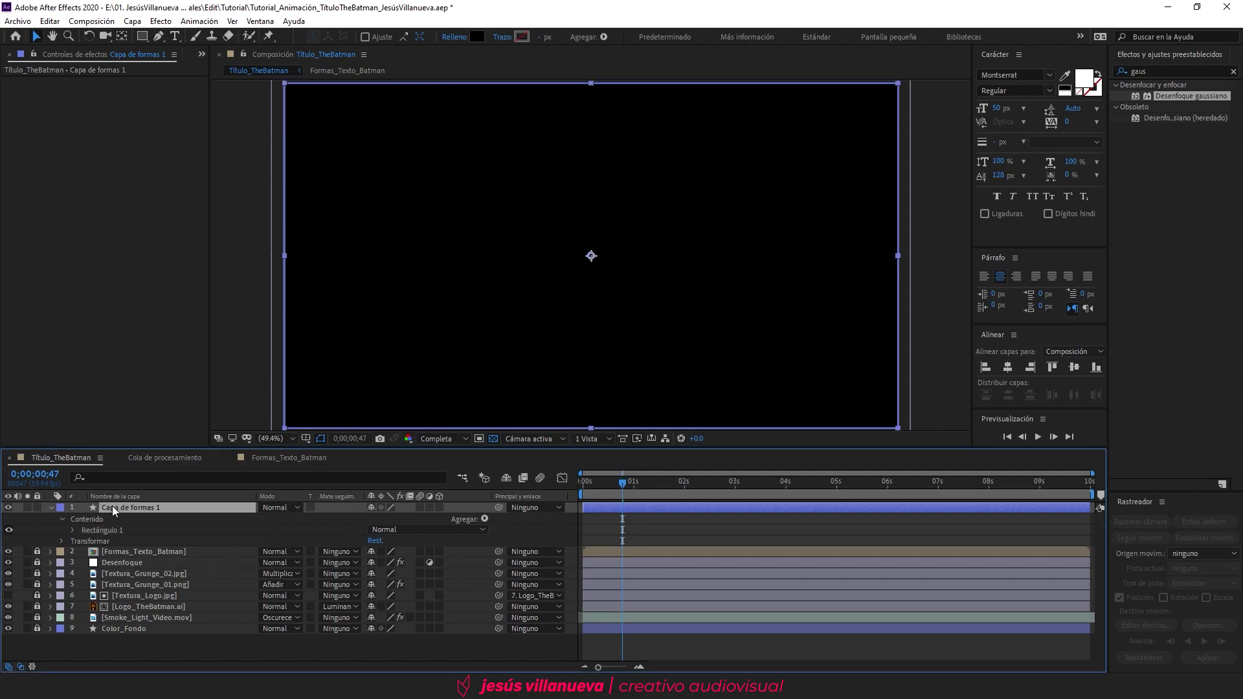
key("Return")
type("Viñeta")
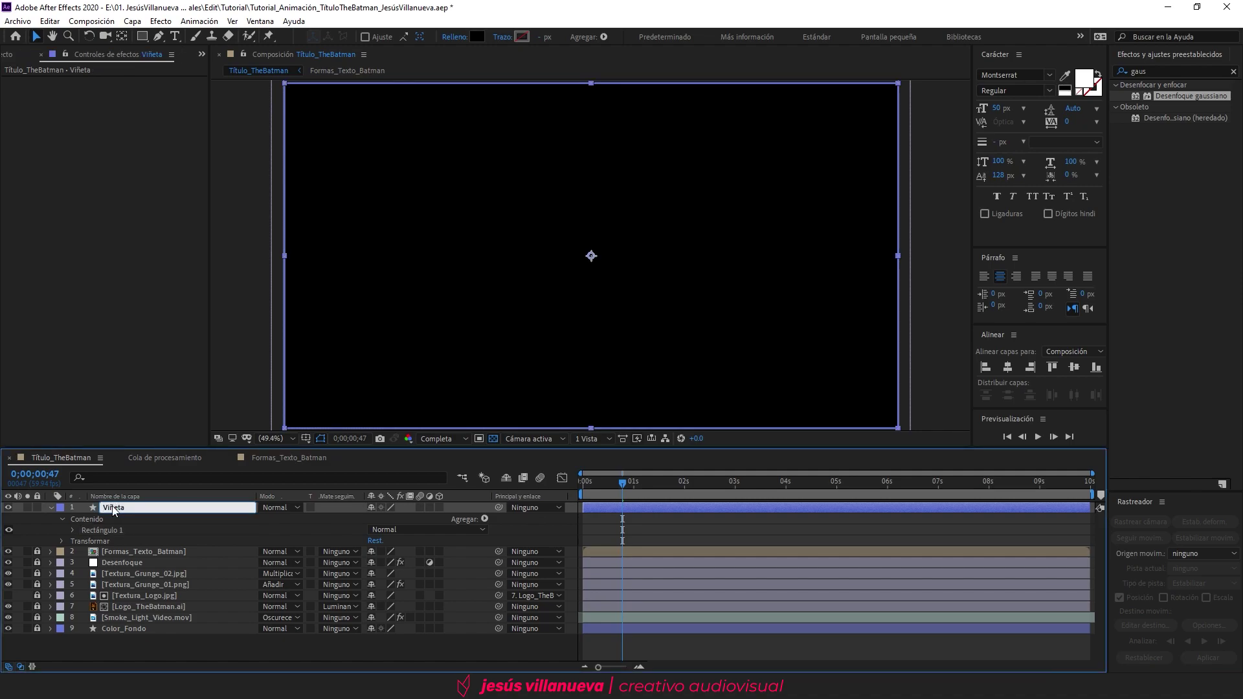
key("Return")
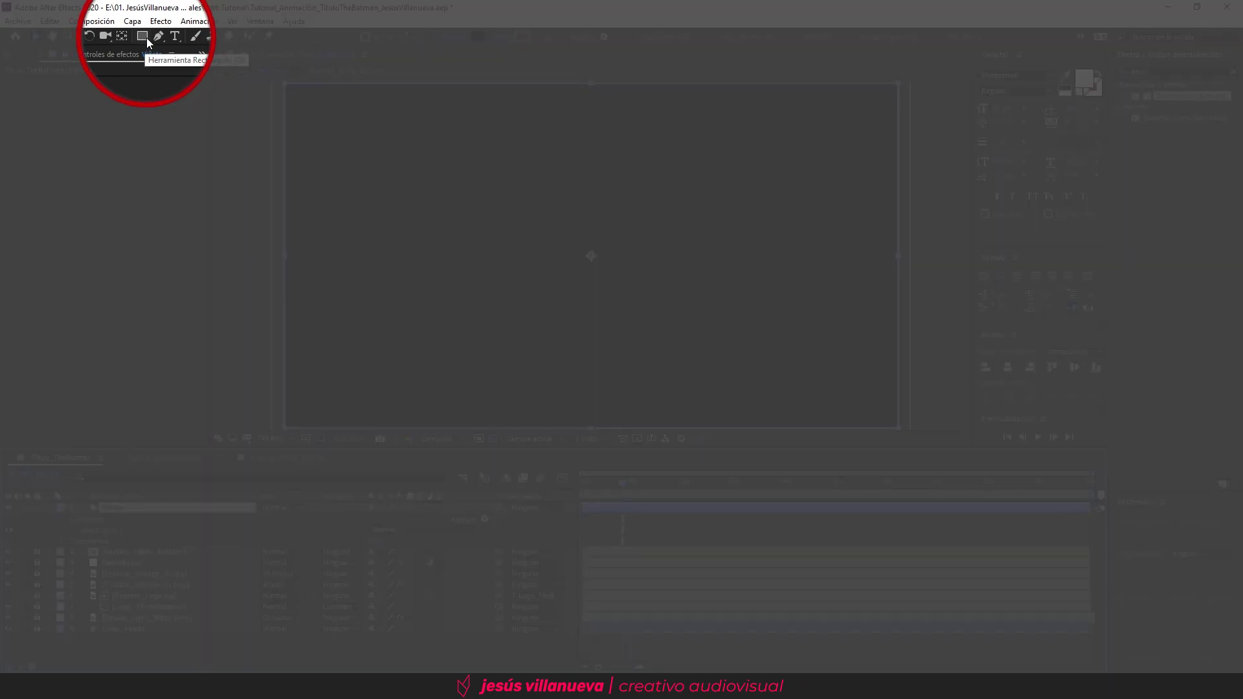
- Add a full-frame elliptical mask to the Viñeta layer and invert it
left_click(145, 38)
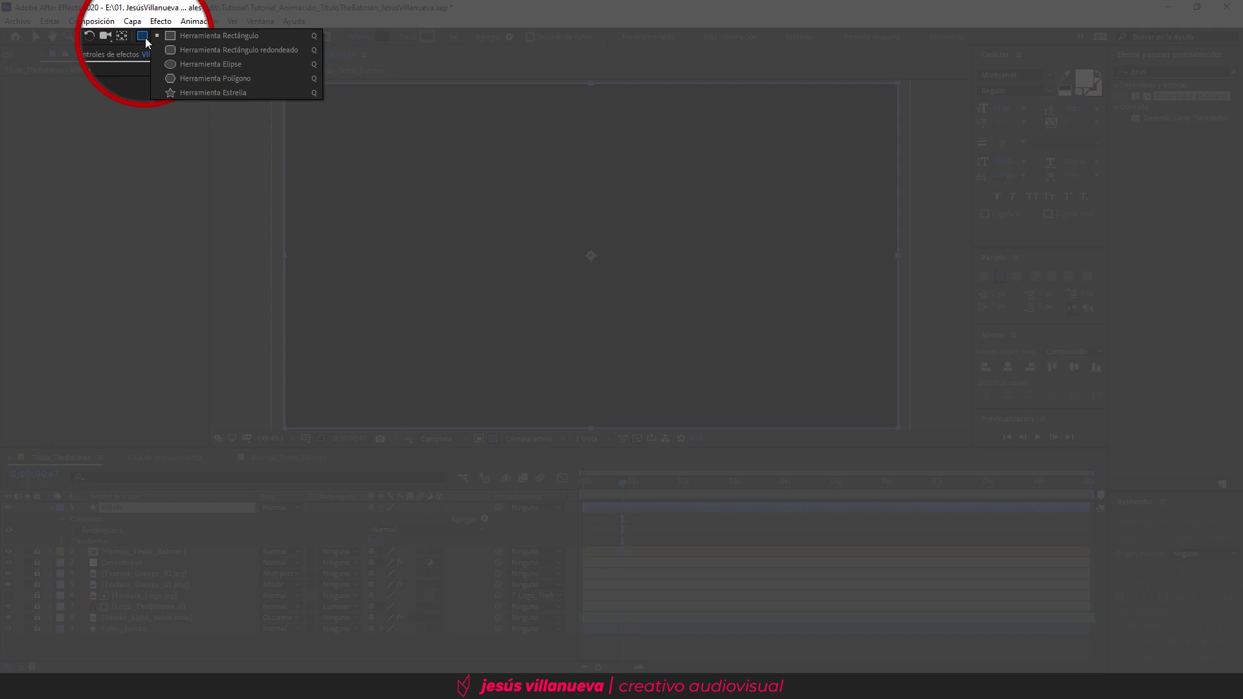
left_click(186, 64)
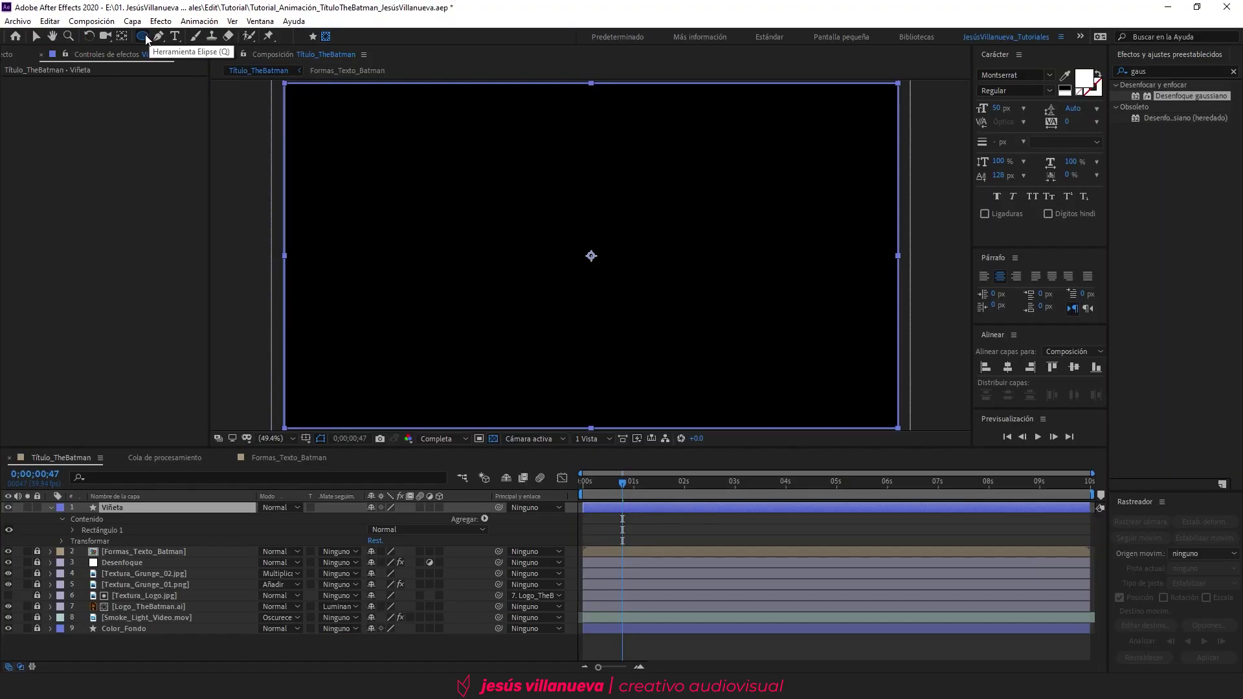
double_click(145, 37)
key("v")
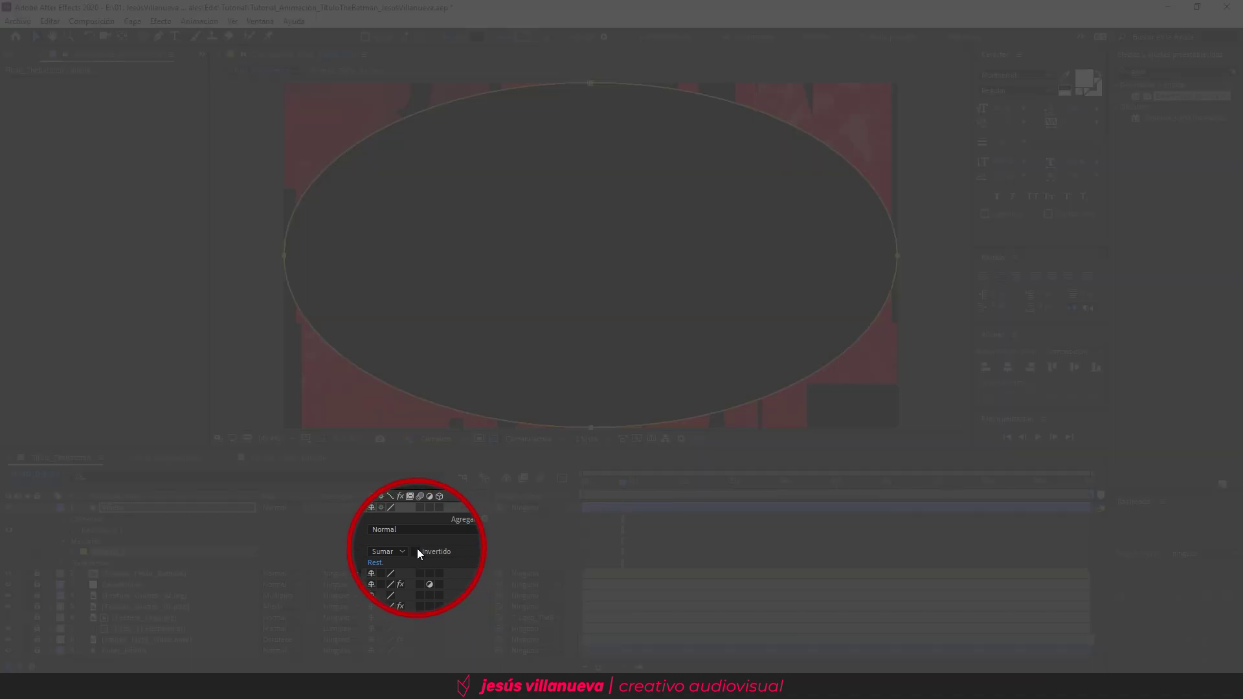
left_click(417, 551)
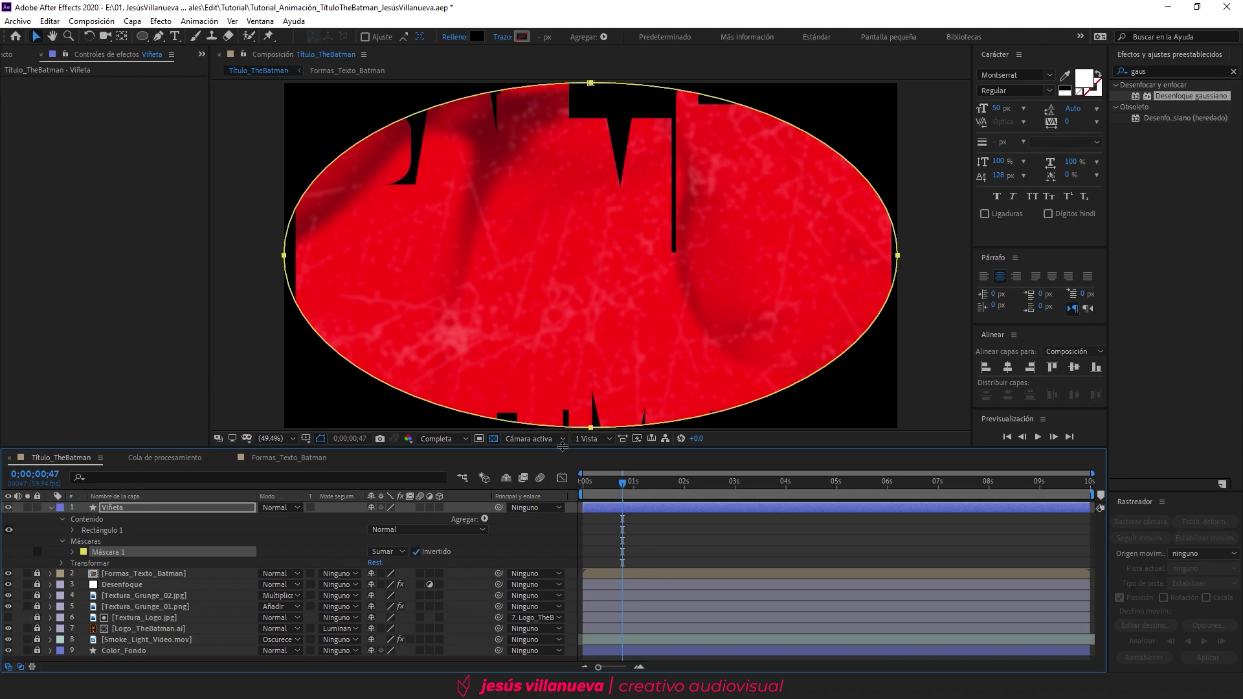
- Apply Desenfoque gaussiano to the Viñeta layer with repeated edge pixels and a blur of 500
double_click(1181, 98)
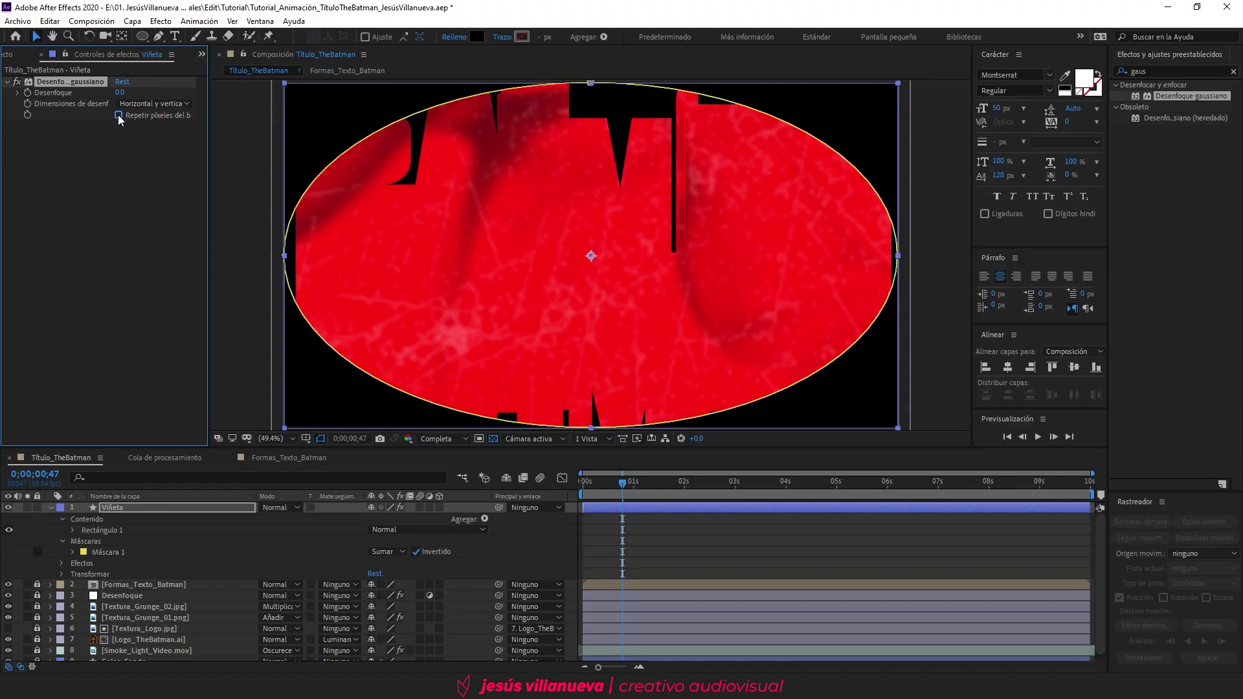
left_click(118, 115)
left_click(121, 93)
type("500")
key("Return")
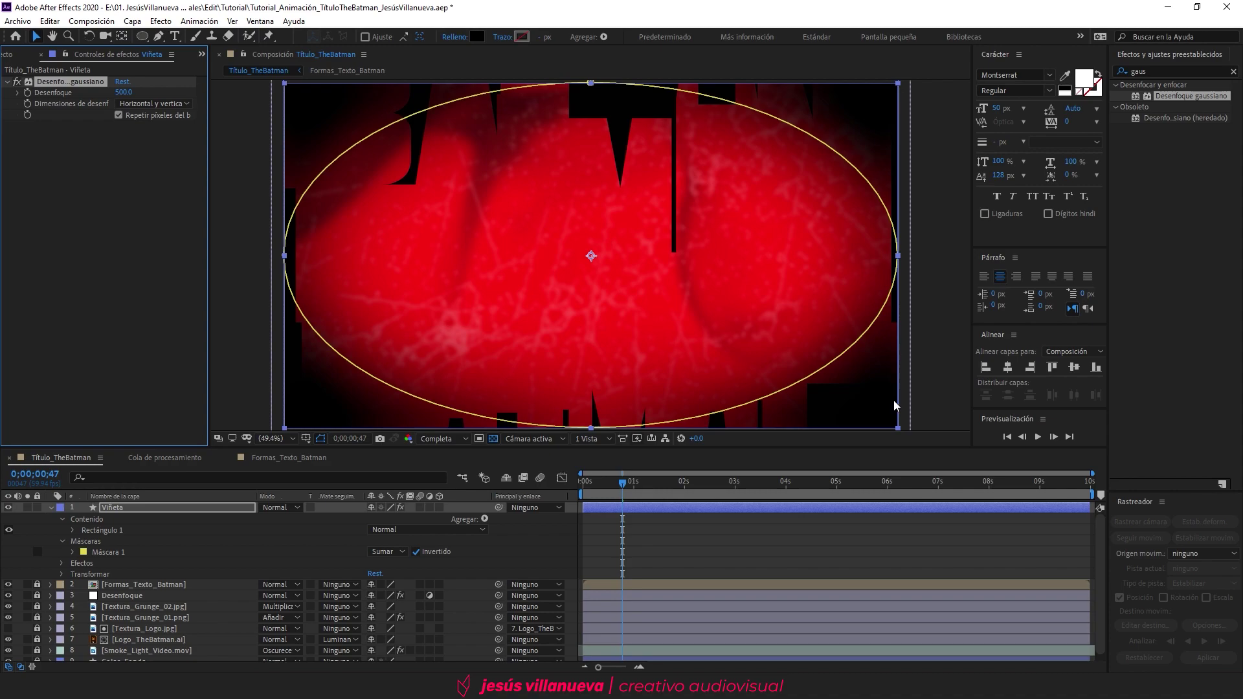
- Set the Viñeta layer's opacity to 80% and place the layer directly below Desenfoque
key("t")
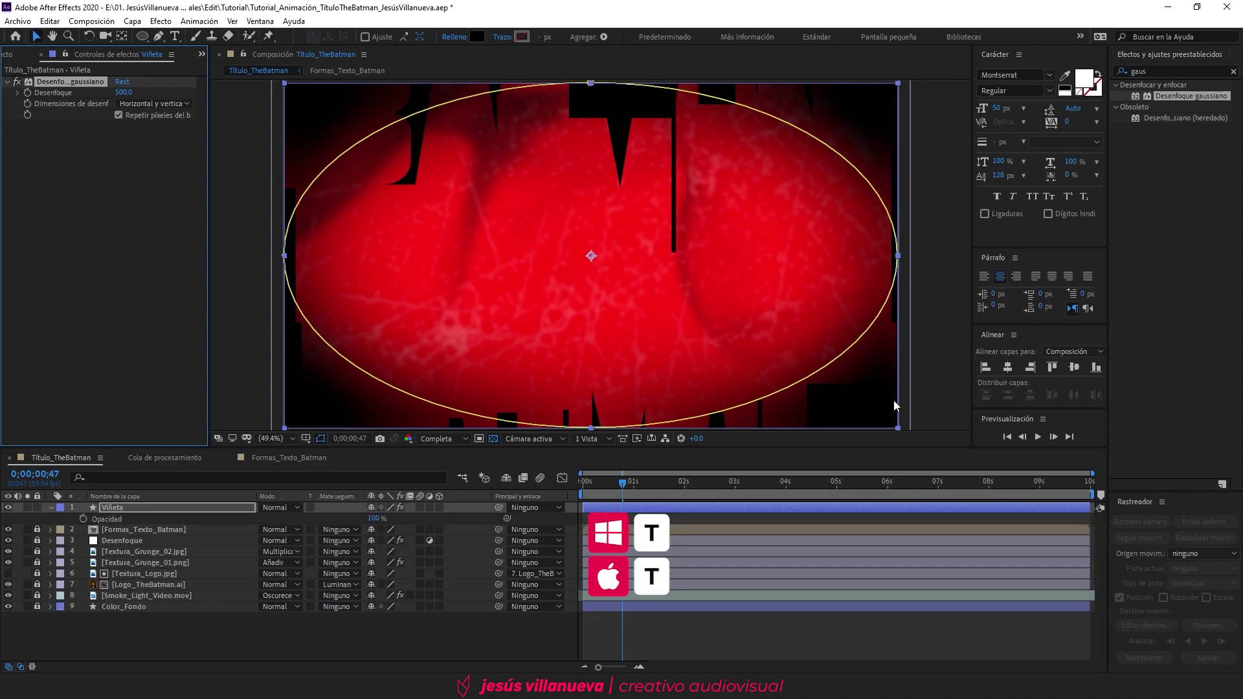
left_click(378, 518)
type("80")
key("Return")
key("t")
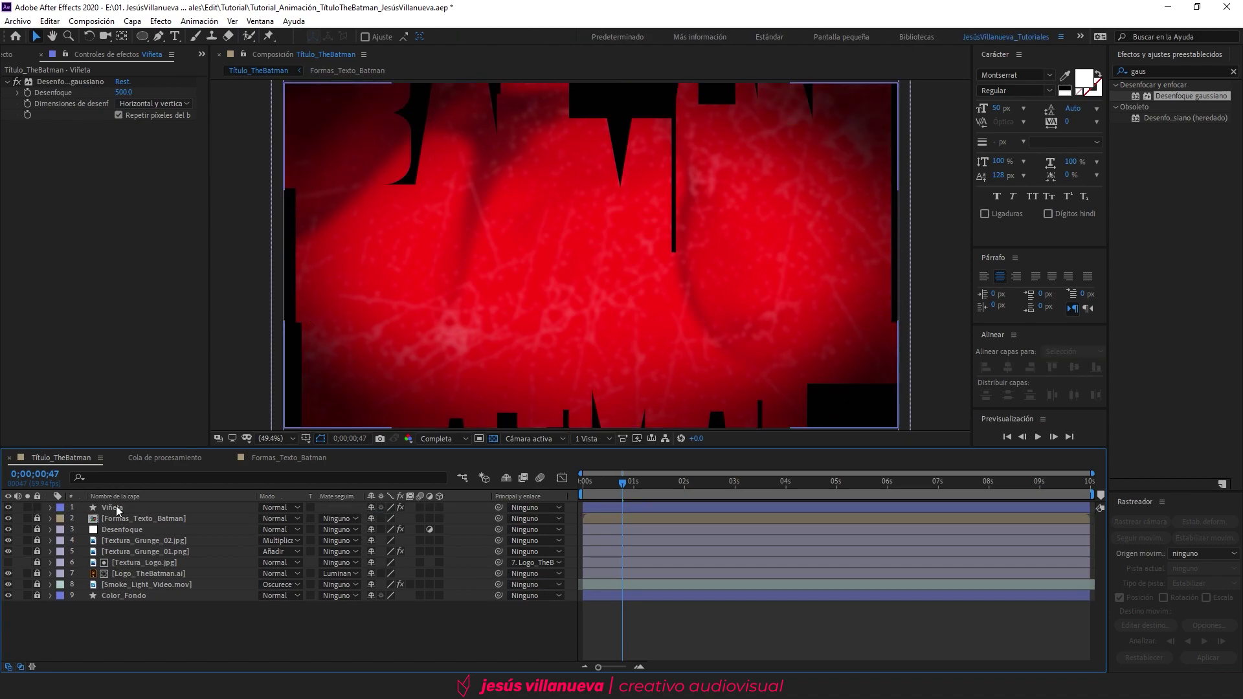
left_click(116, 509)
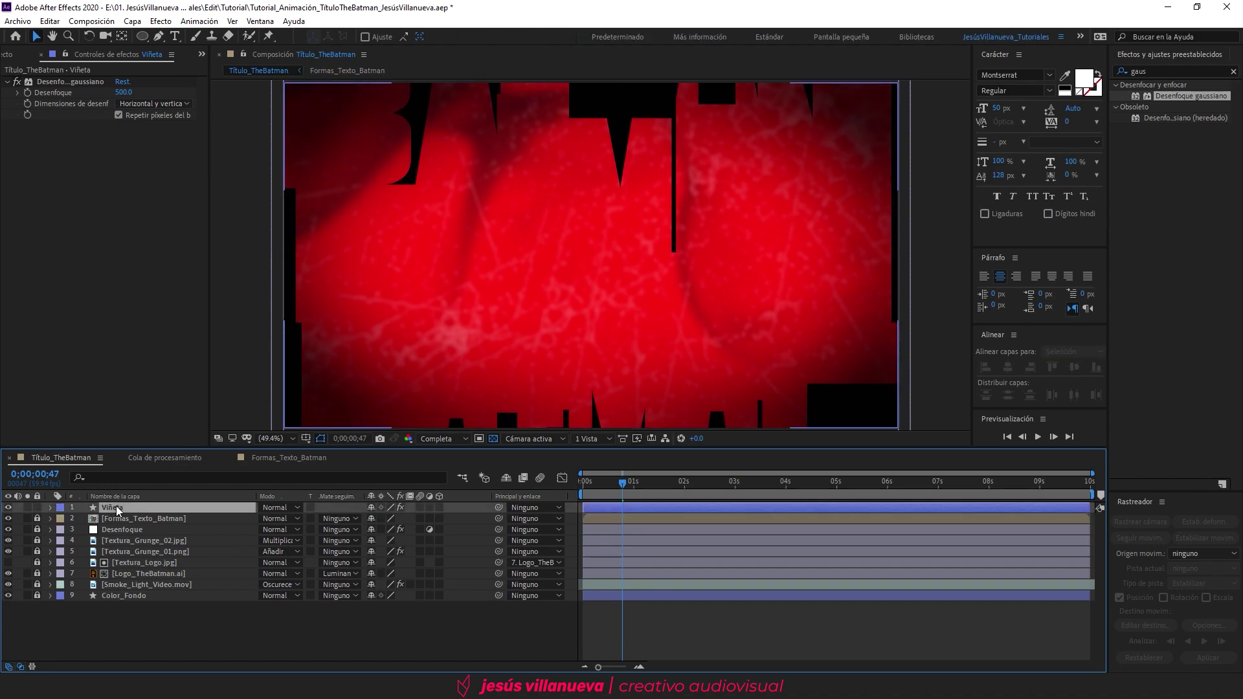
left_click_drag(117, 509, 121, 536)
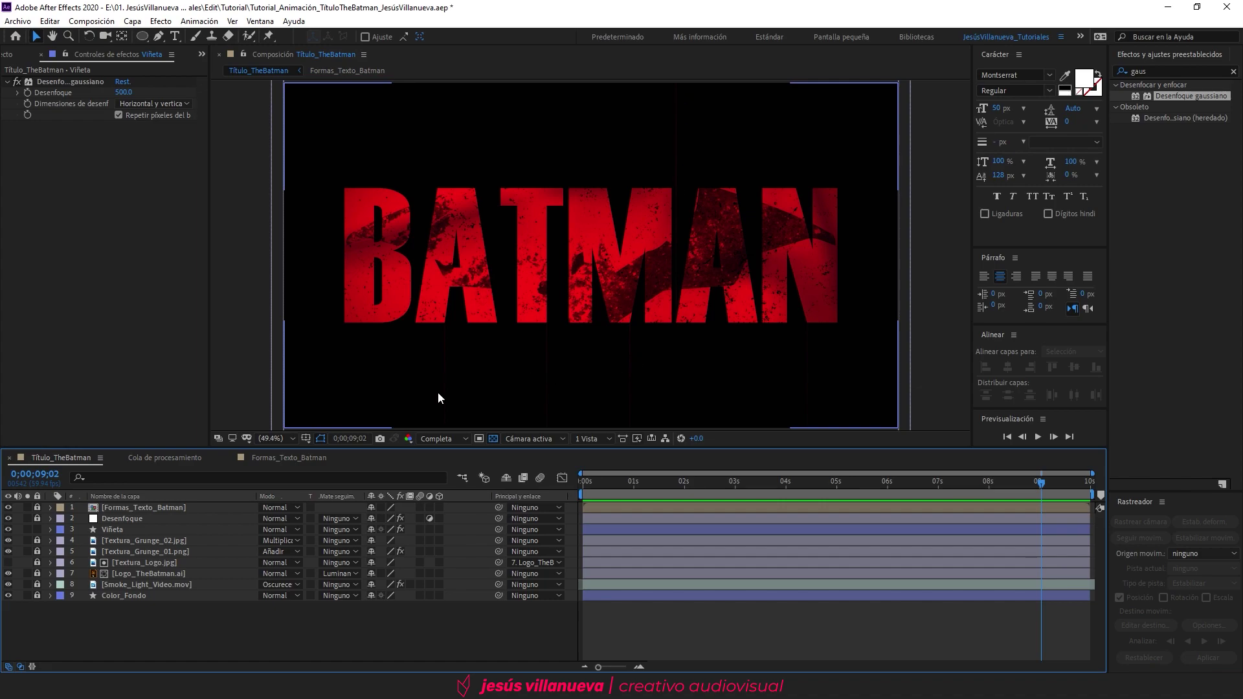
- Import Formas_Texto_Batman.png from the Recursos folder and place it as the topmost layer of Título_TheBatman
left_click(9, 54)
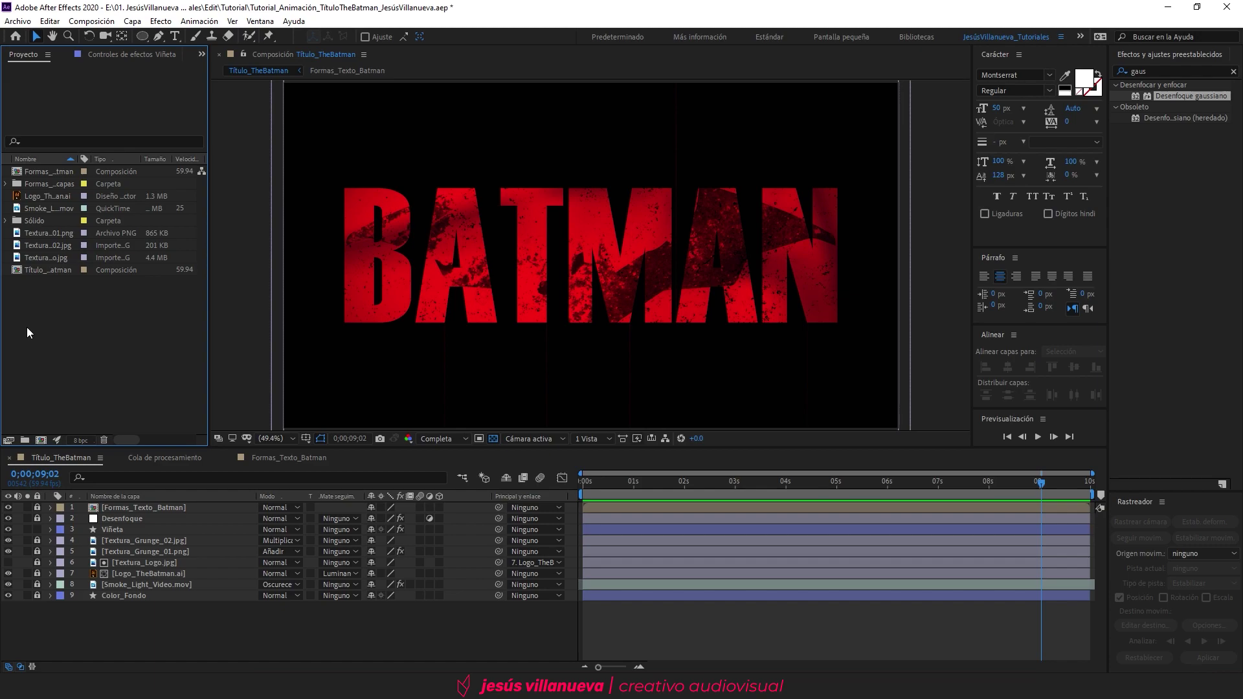
double_click(97, 320)
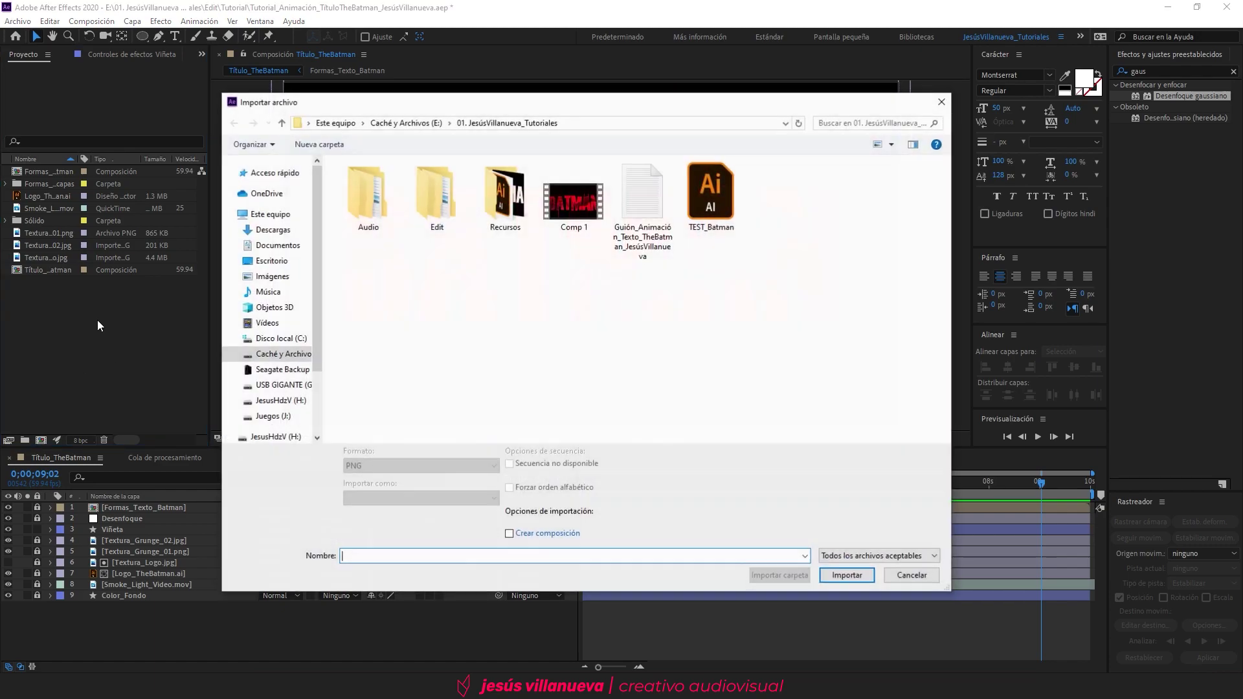
left_click(434, 202)
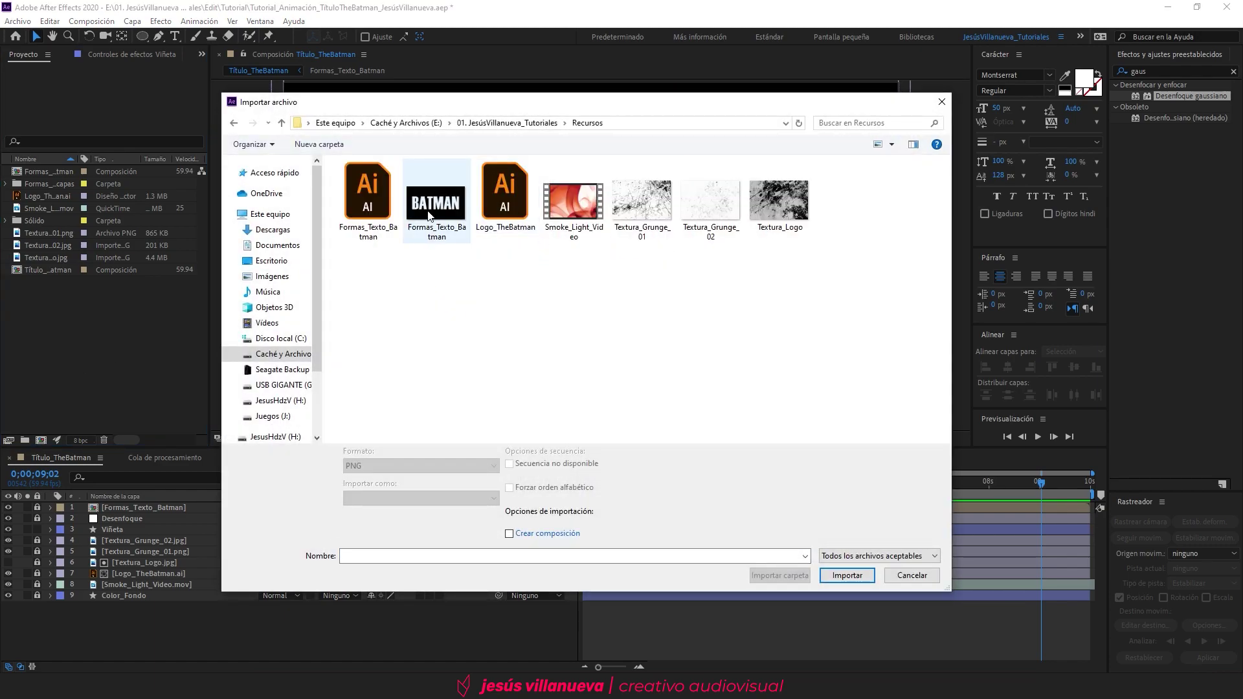
left_click(847, 565)
left_click_drag(54, 217, 143, 504)
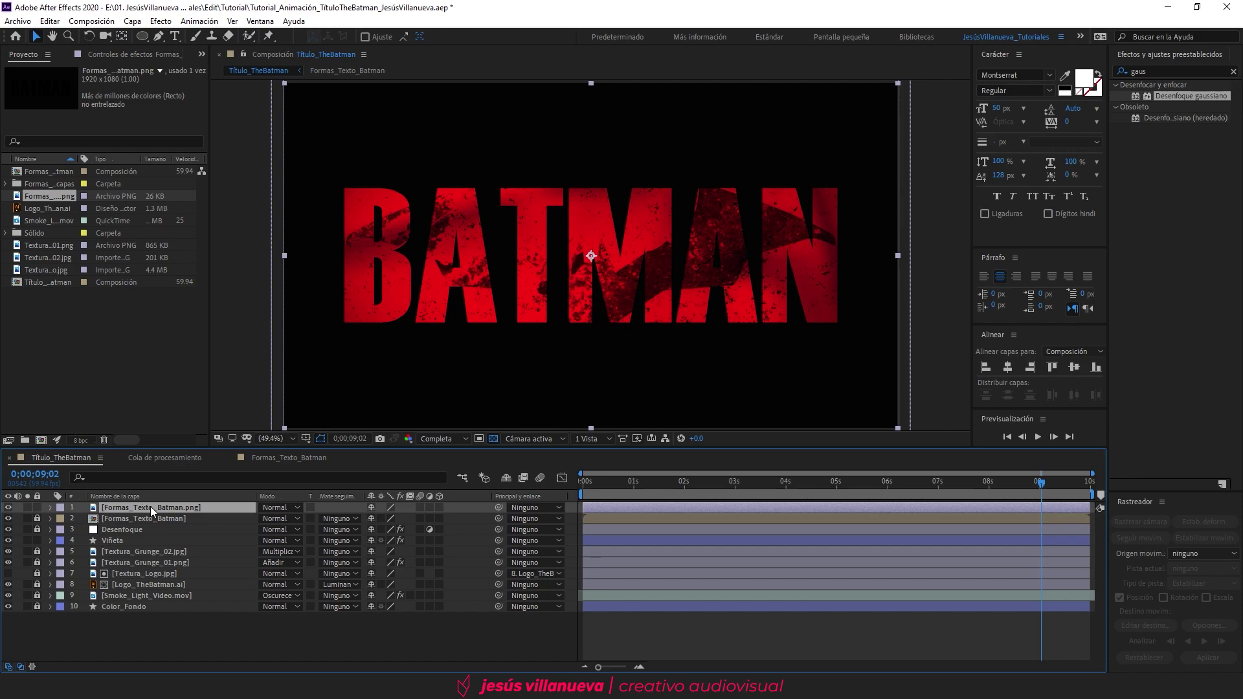
- Trim Formas_Texto_Batman.png to start at 6 seconds and add an opacity keyframe of 0% there
left_click(887, 486)
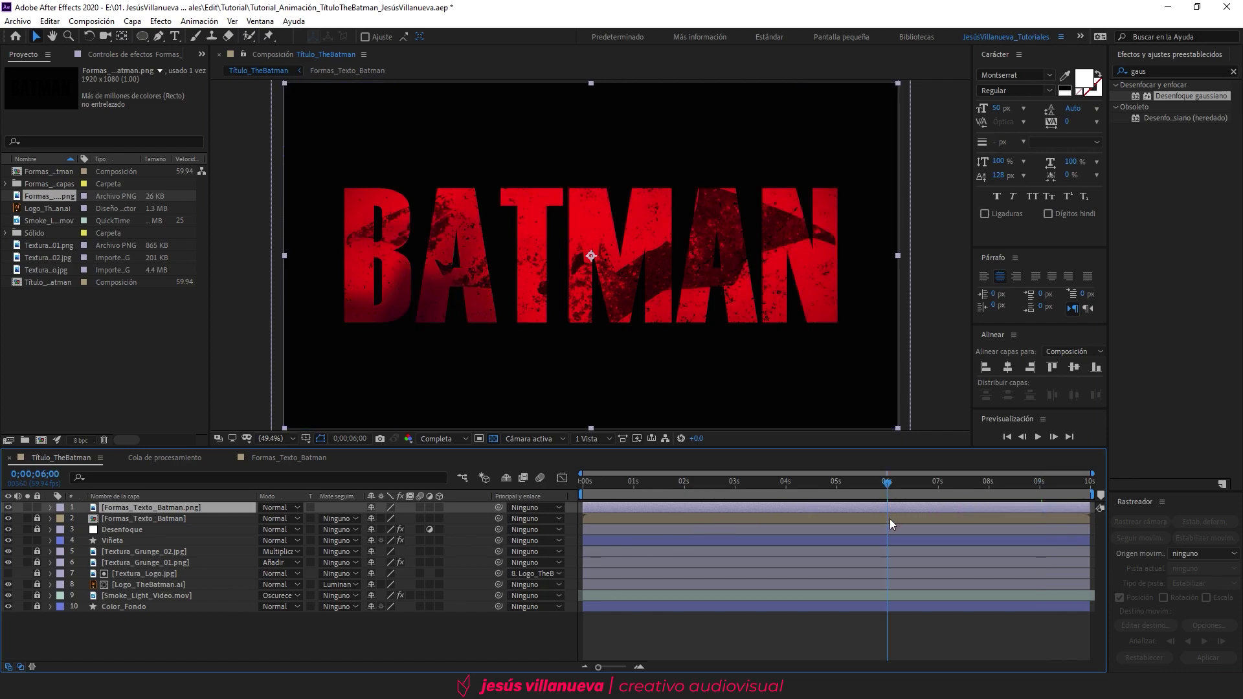
left_click_drag(578, 507, 887, 507)
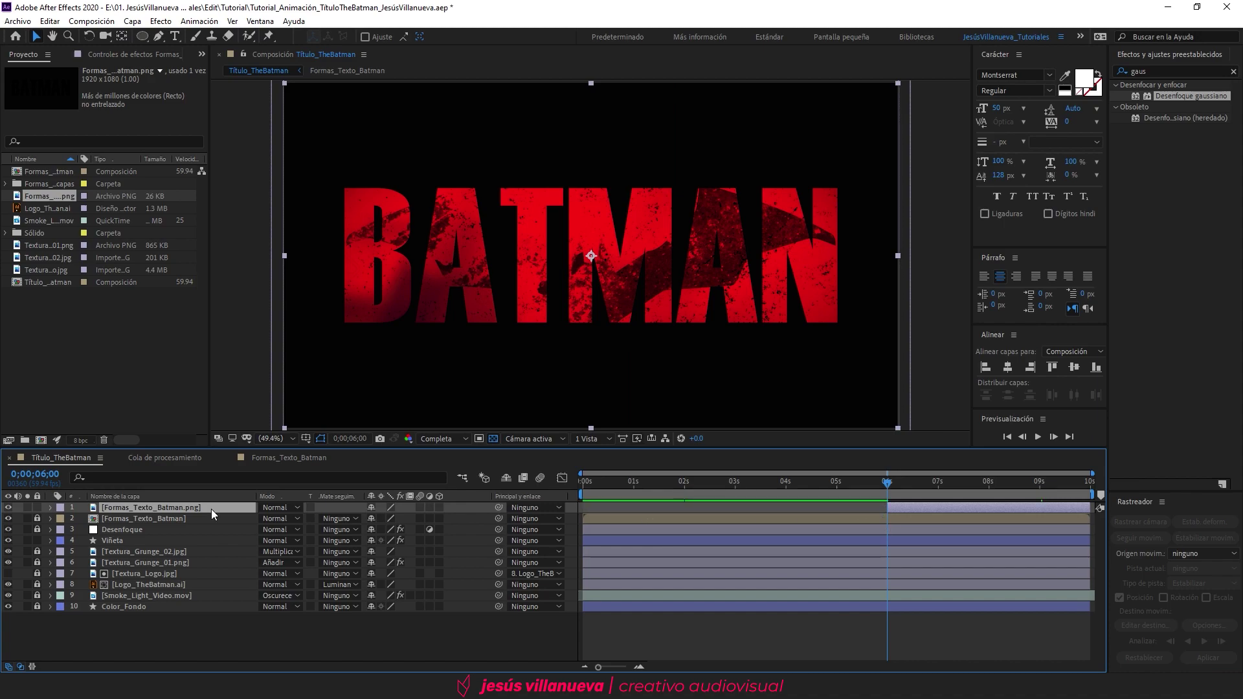
key("t")
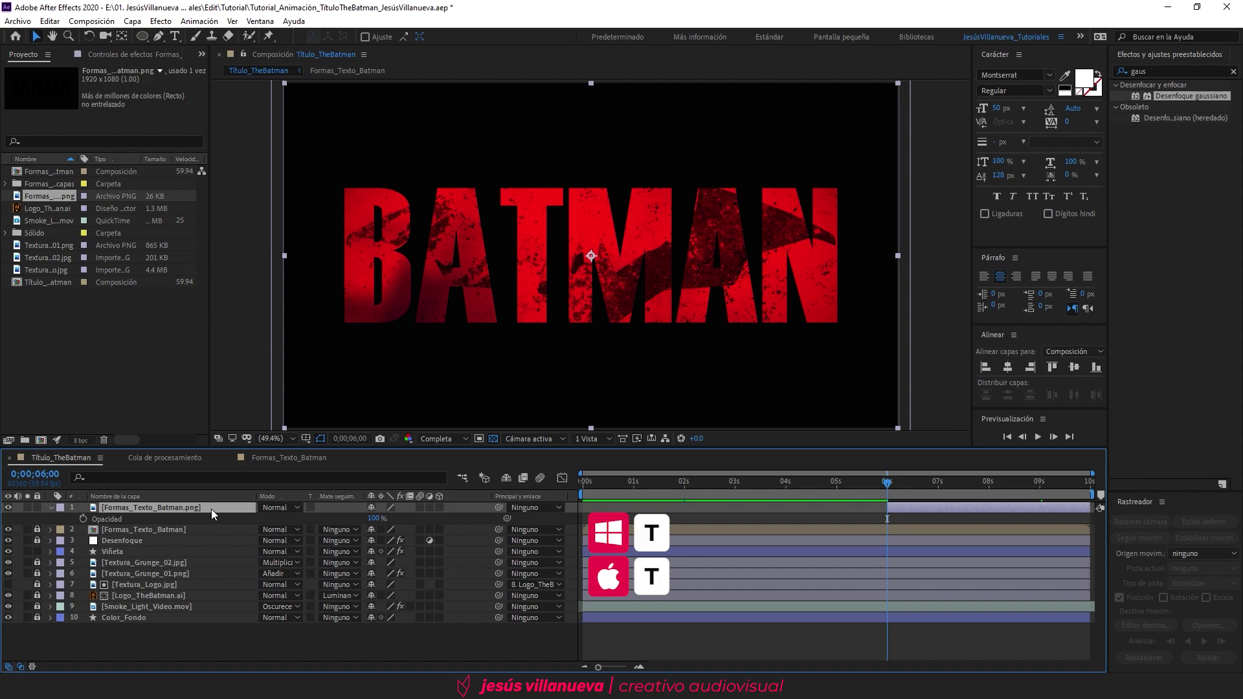
left_click(373, 518)
type("0")
key("Return")
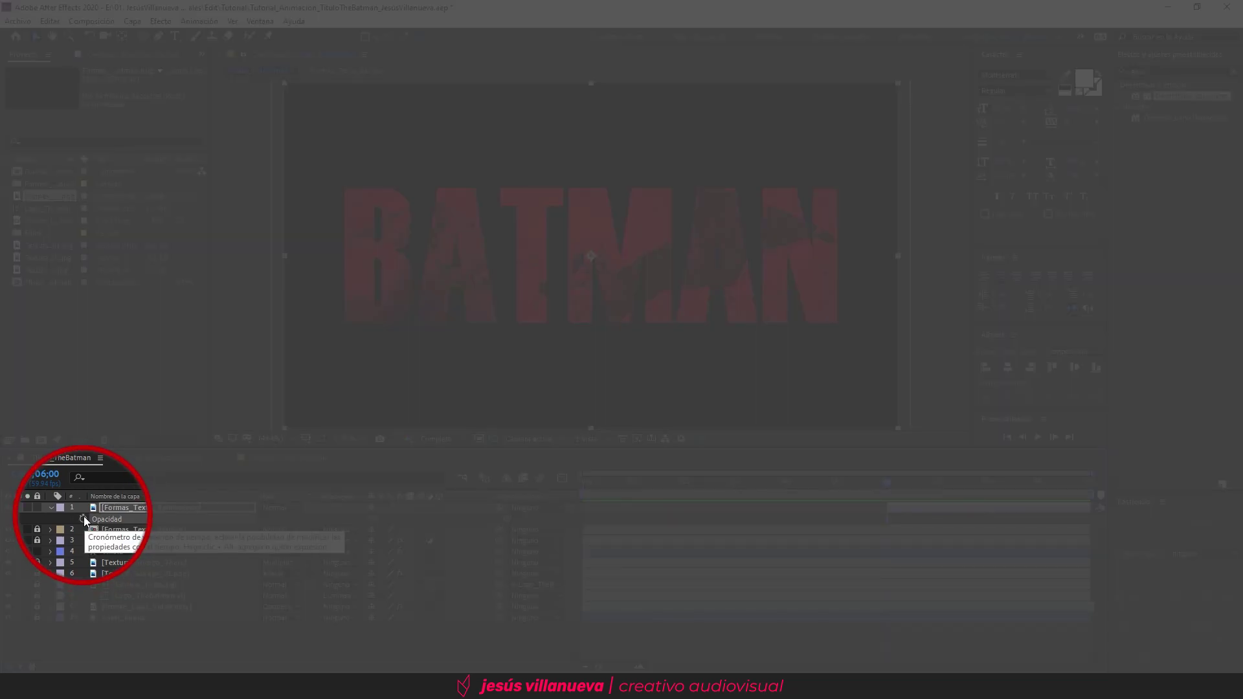
left_click(84, 516)
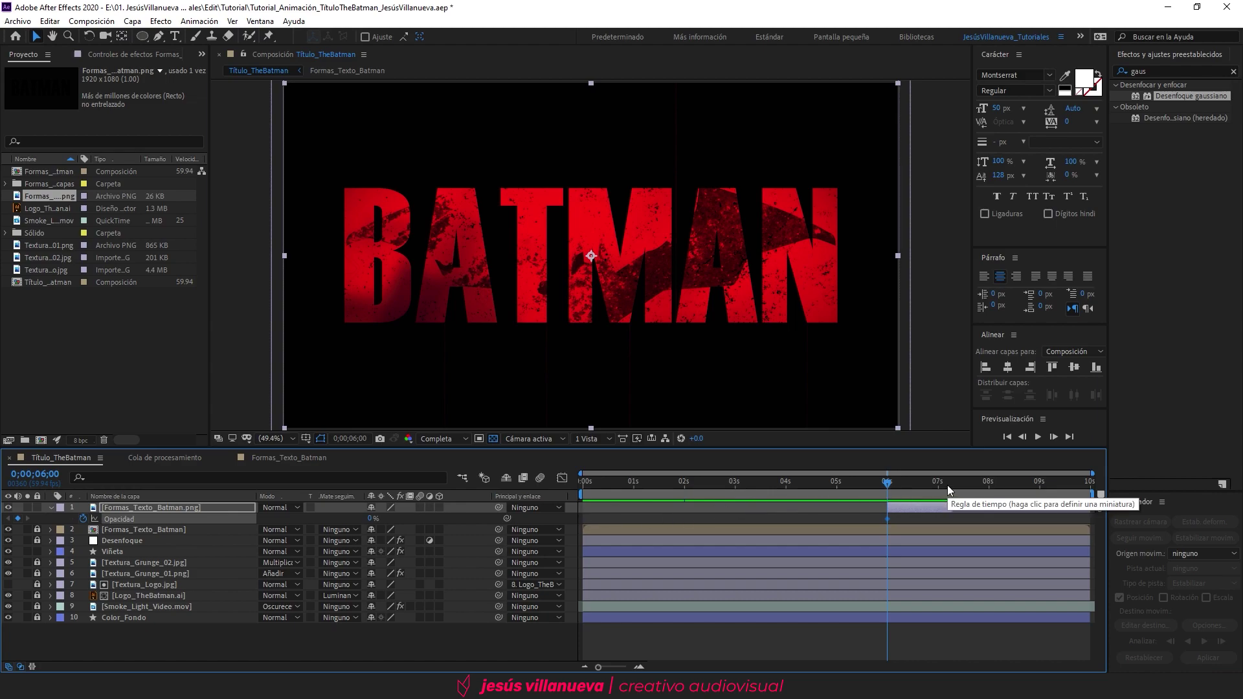
- Set the opacity of Formas_Texto_Batman.png to 100% at 0;00;06;10 and preview the animation from the start
key("shift+Page_Down")
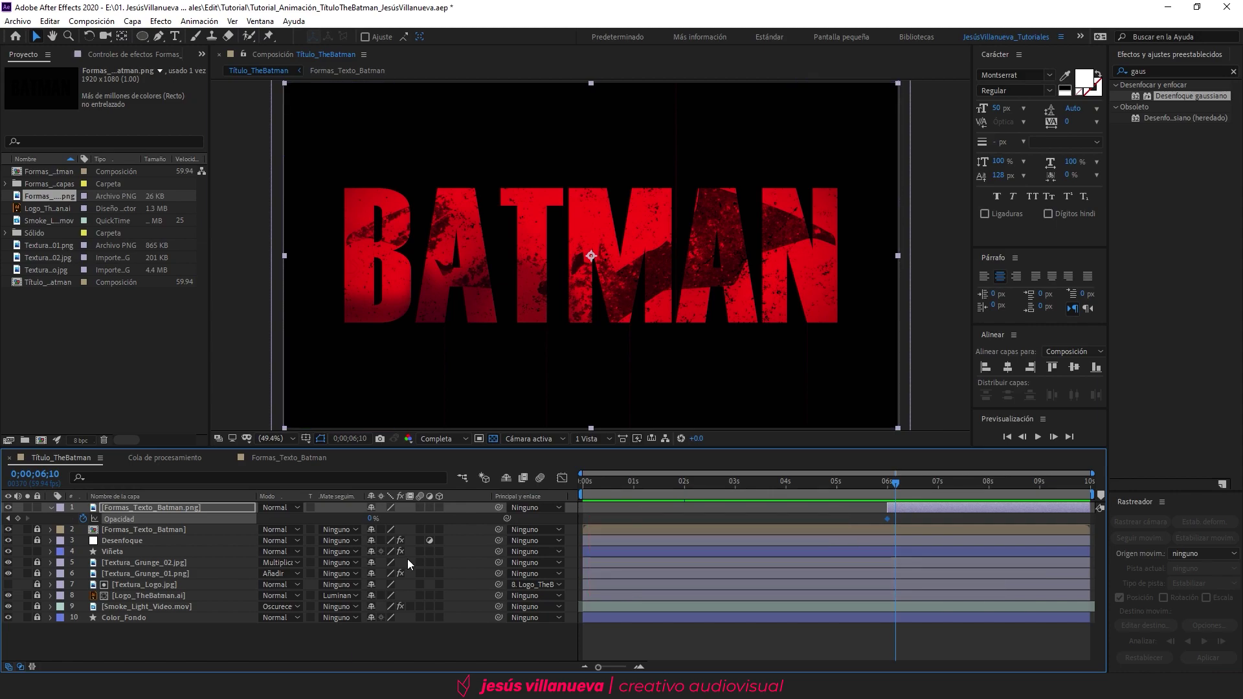
left_click_drag(369, 519, 451, 527)
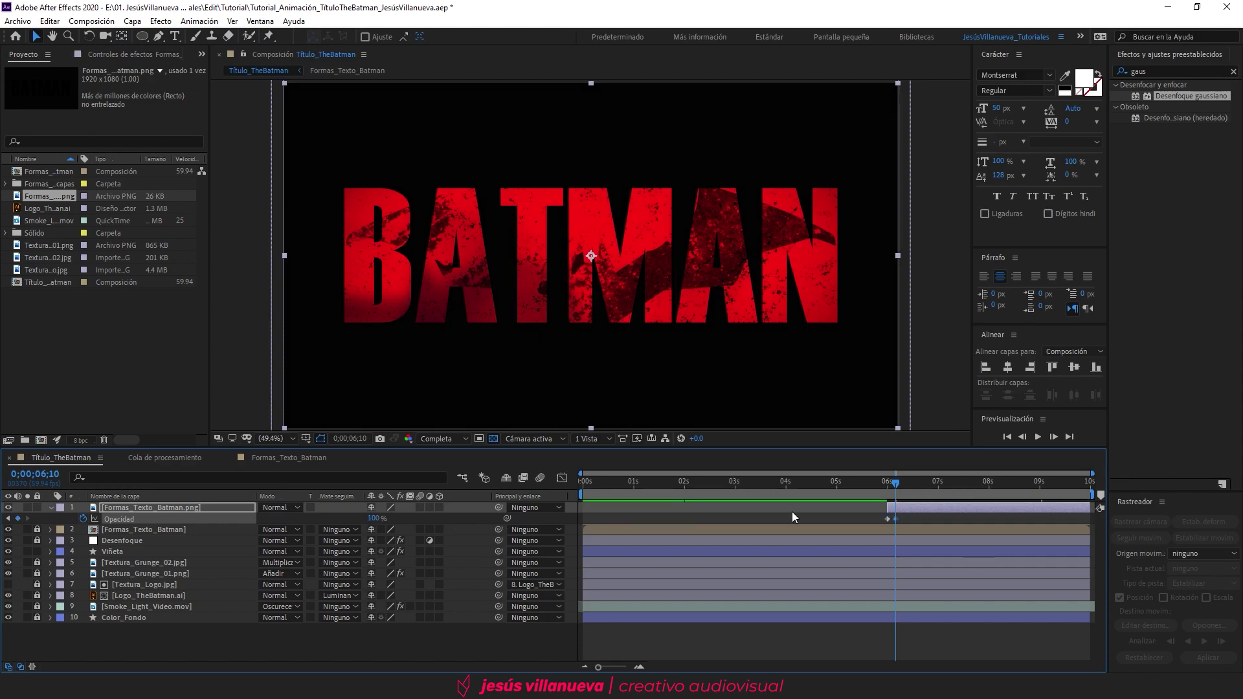
left_click_drag(874, 486, 564, 489)
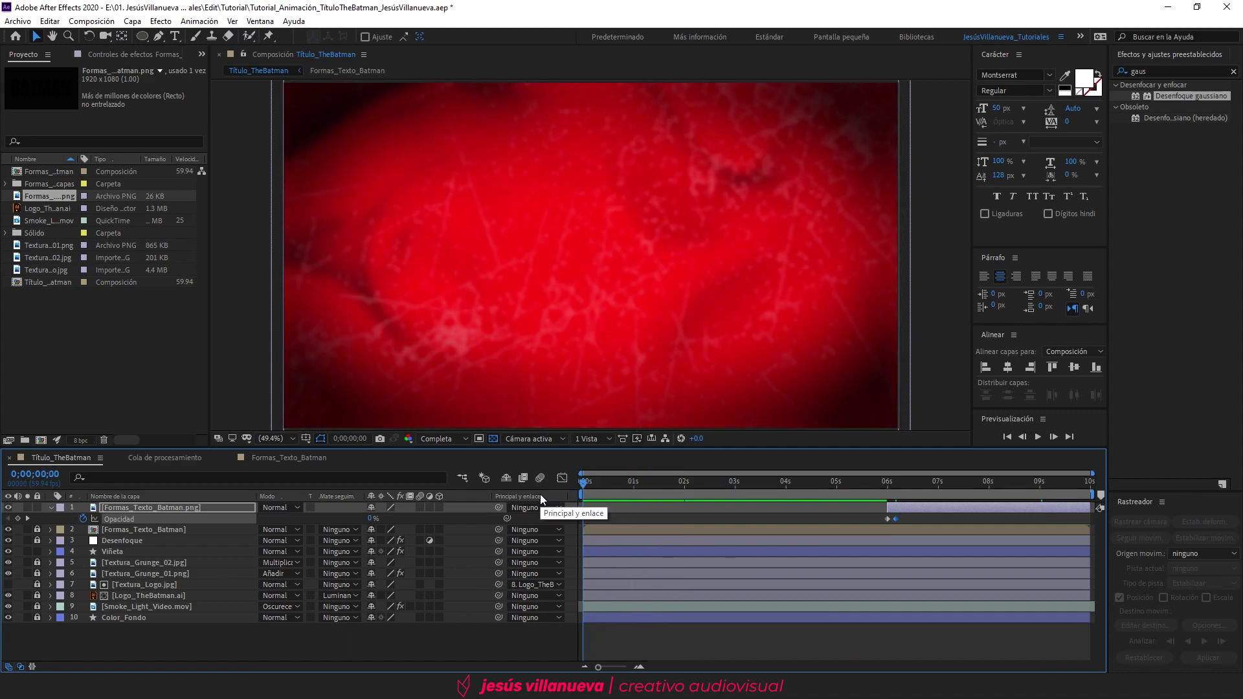
key("KP_9")
key("space")
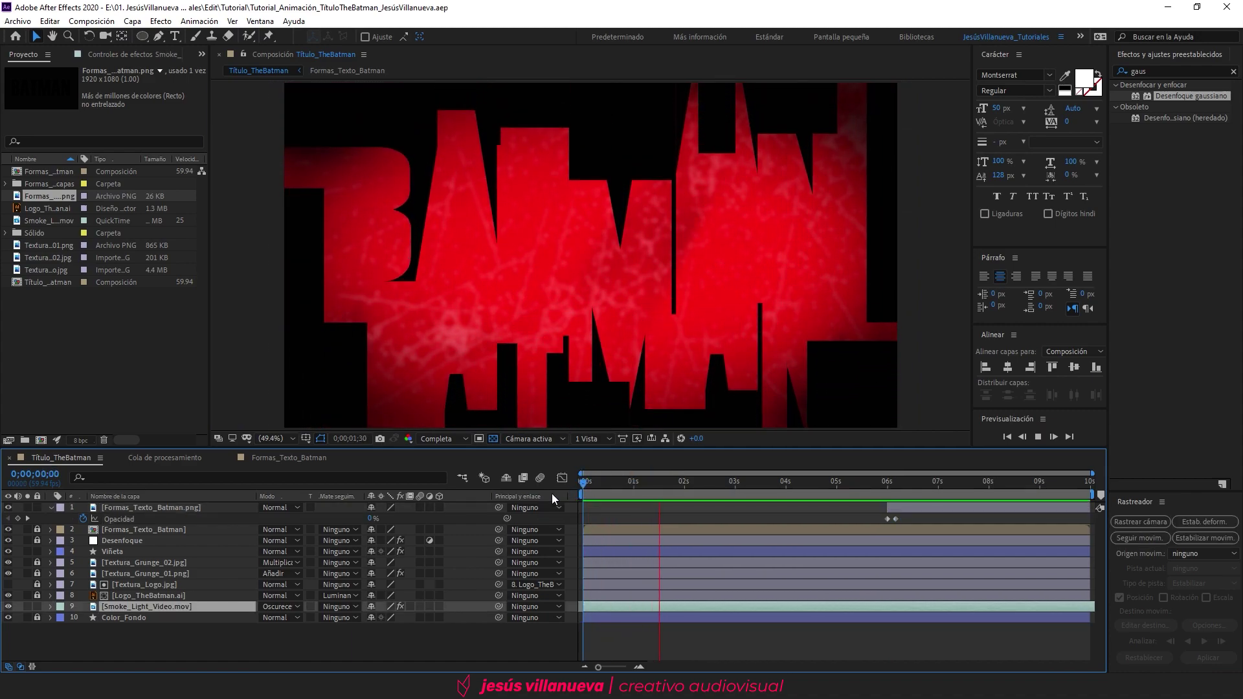